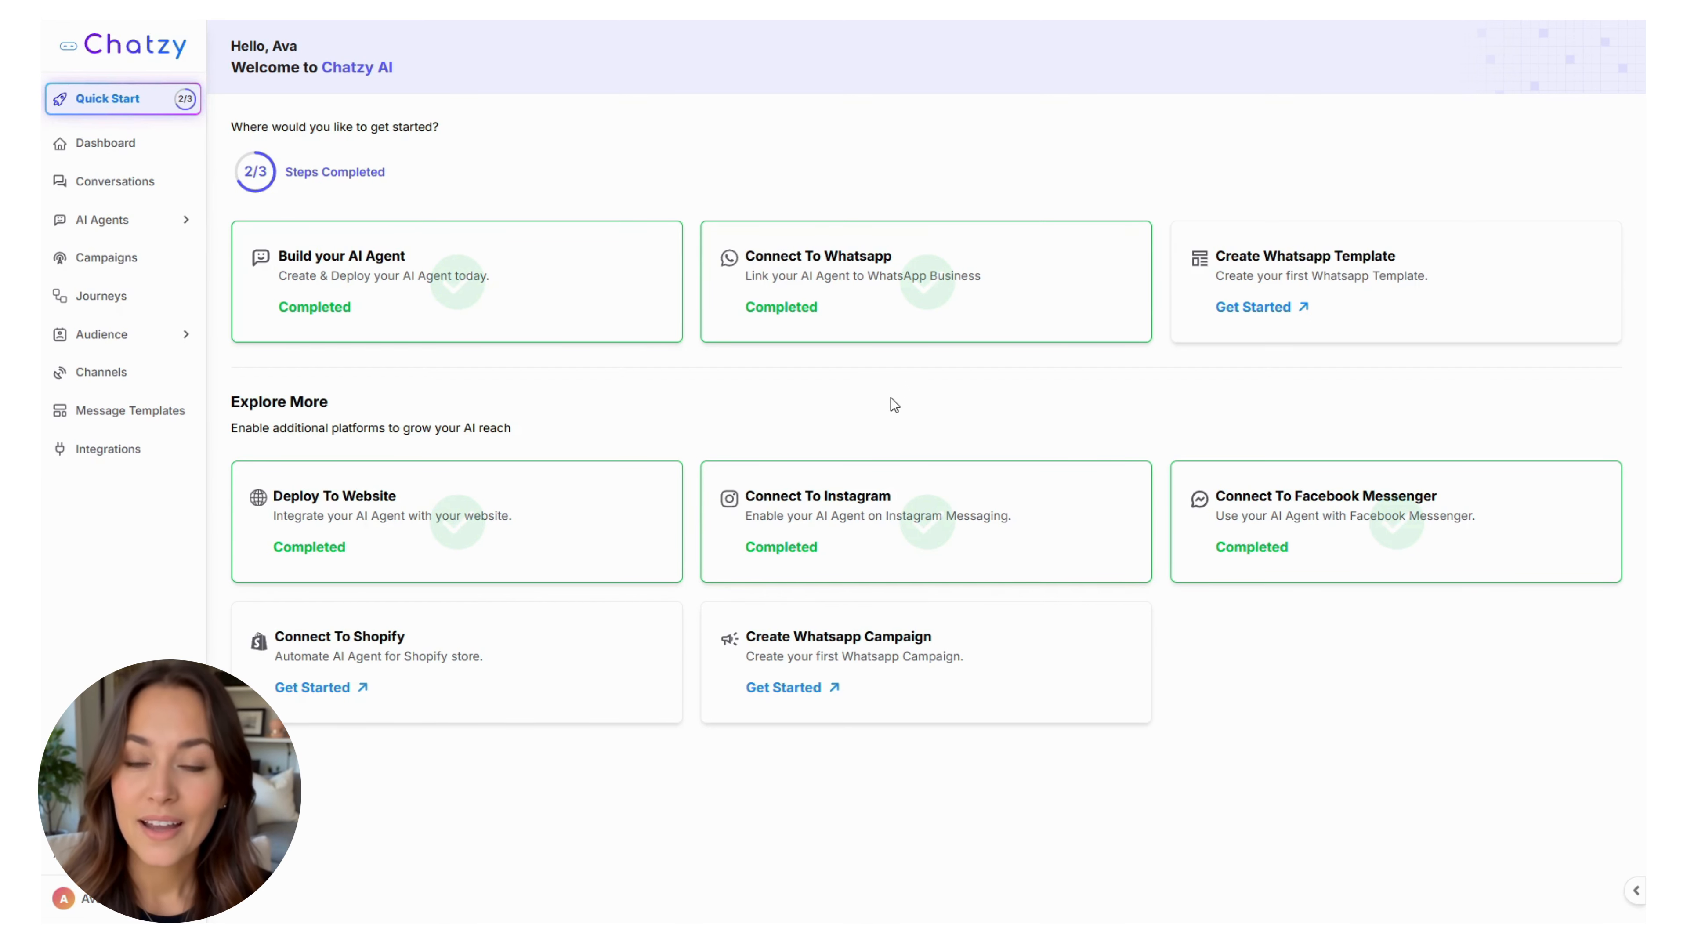
Step: Open the settings of the conversational agent named "lead generation AI agent"
{"action": "left_click", "coordinate": [143, 219]}
{"action": "left_click", "coordinate": [120, 291]}
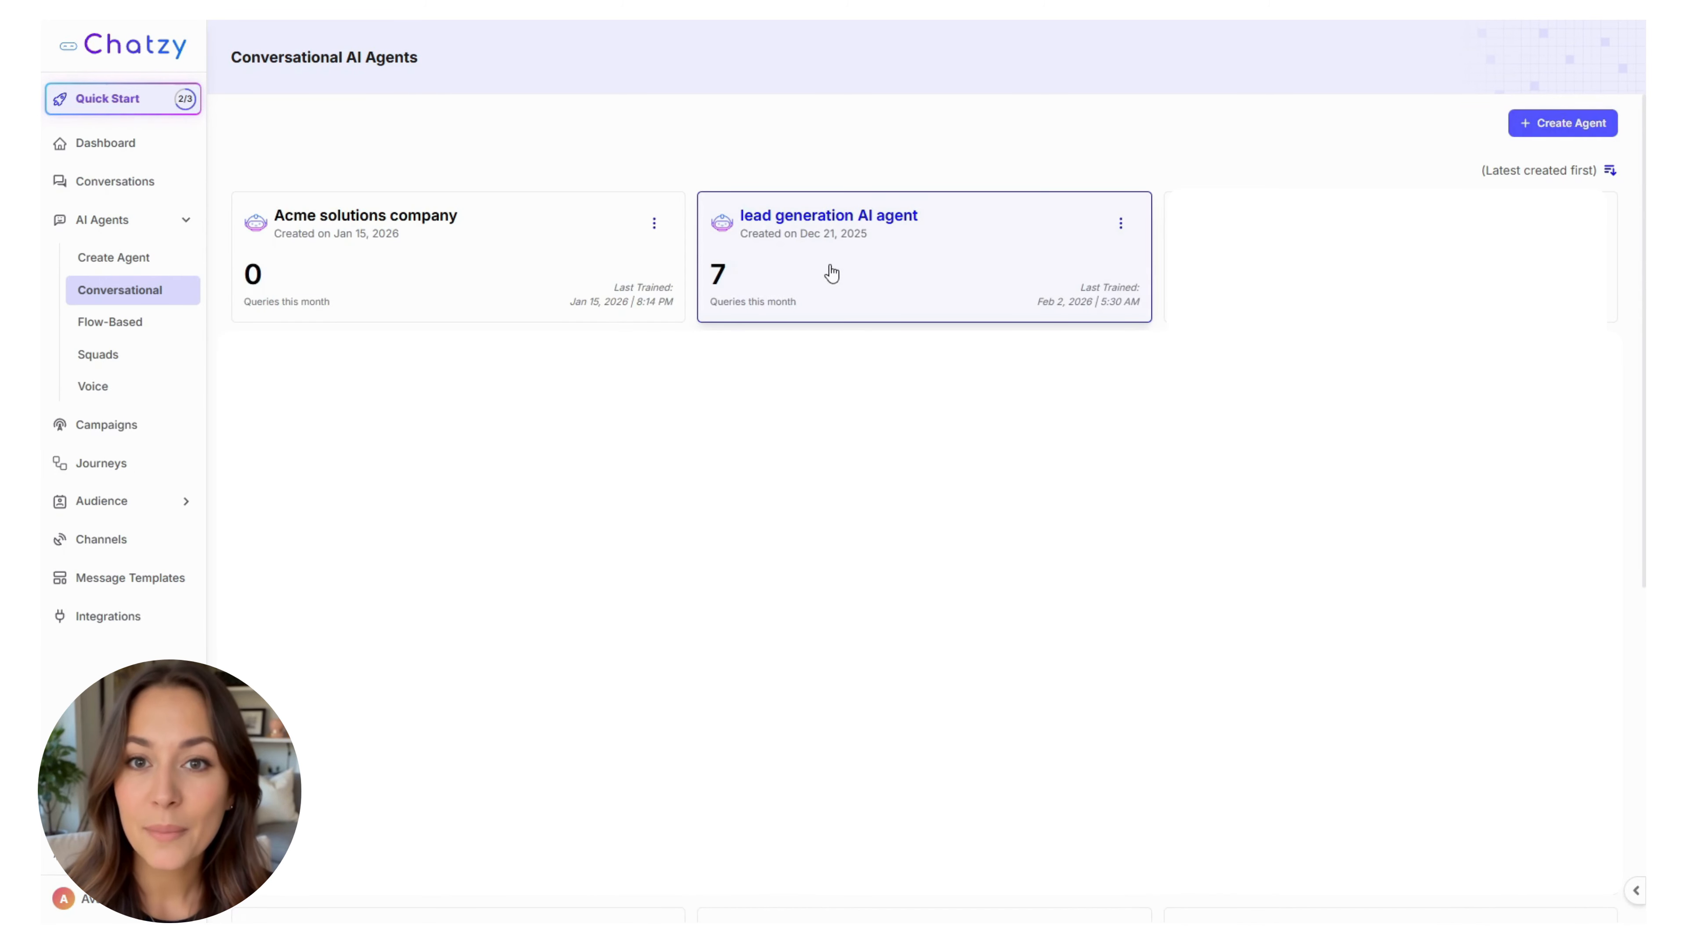
{"action": "left_click", "coordinate": [829, 265]}
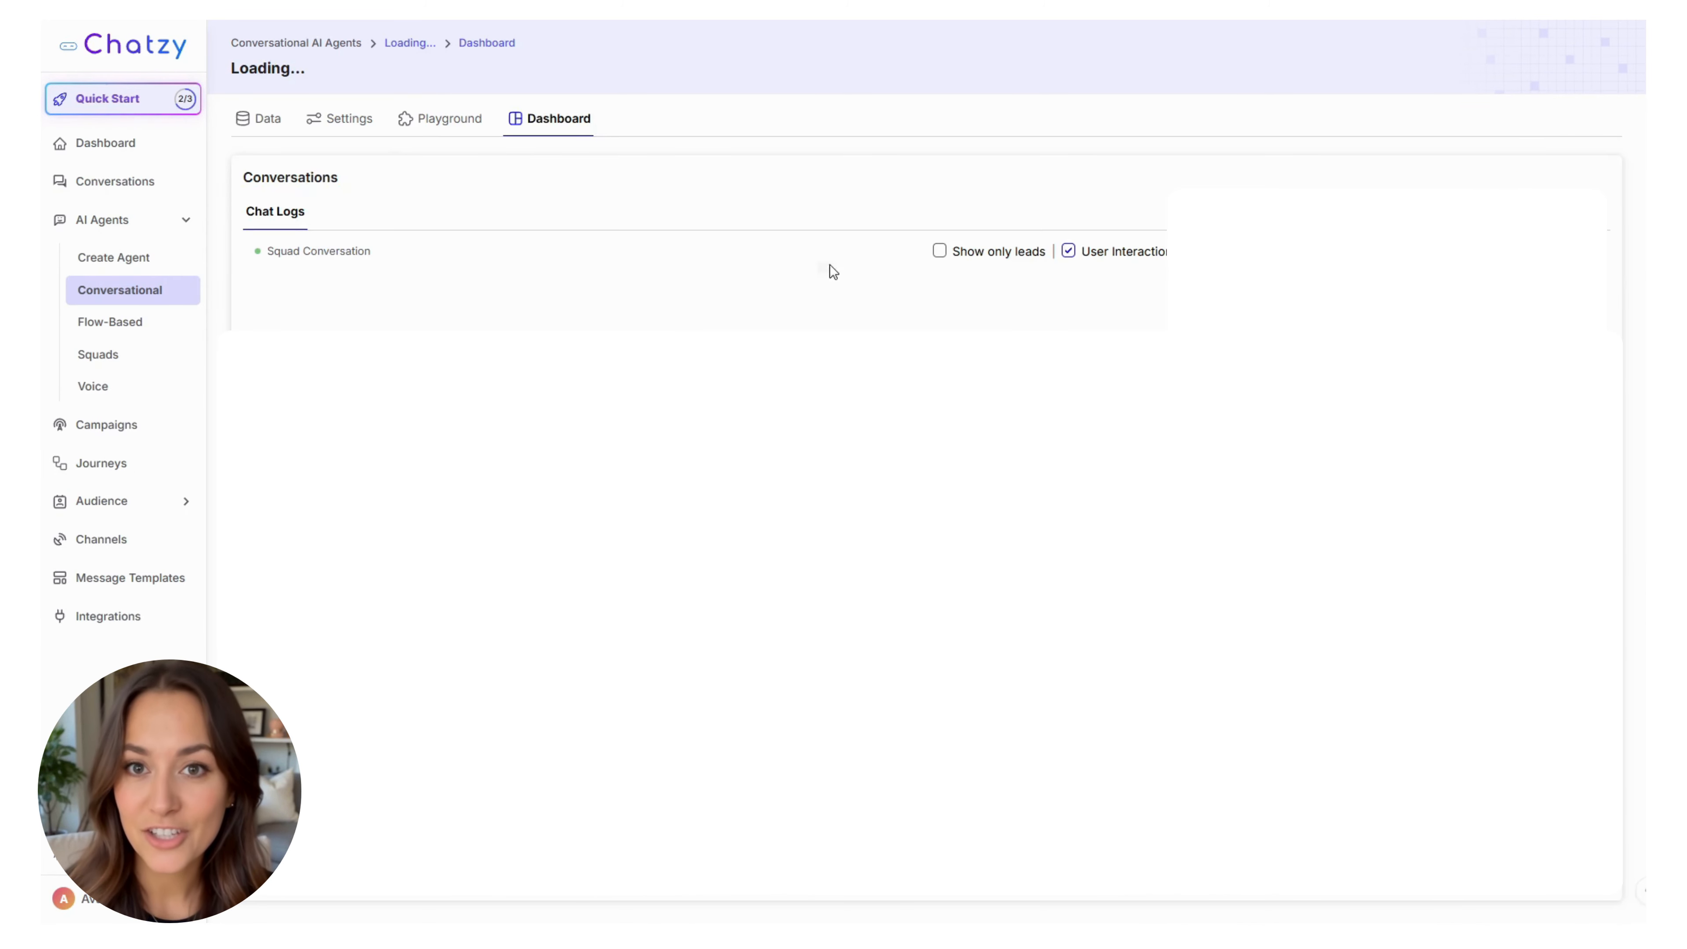
{"action": "left_click", "coordinate": [358, 125]}
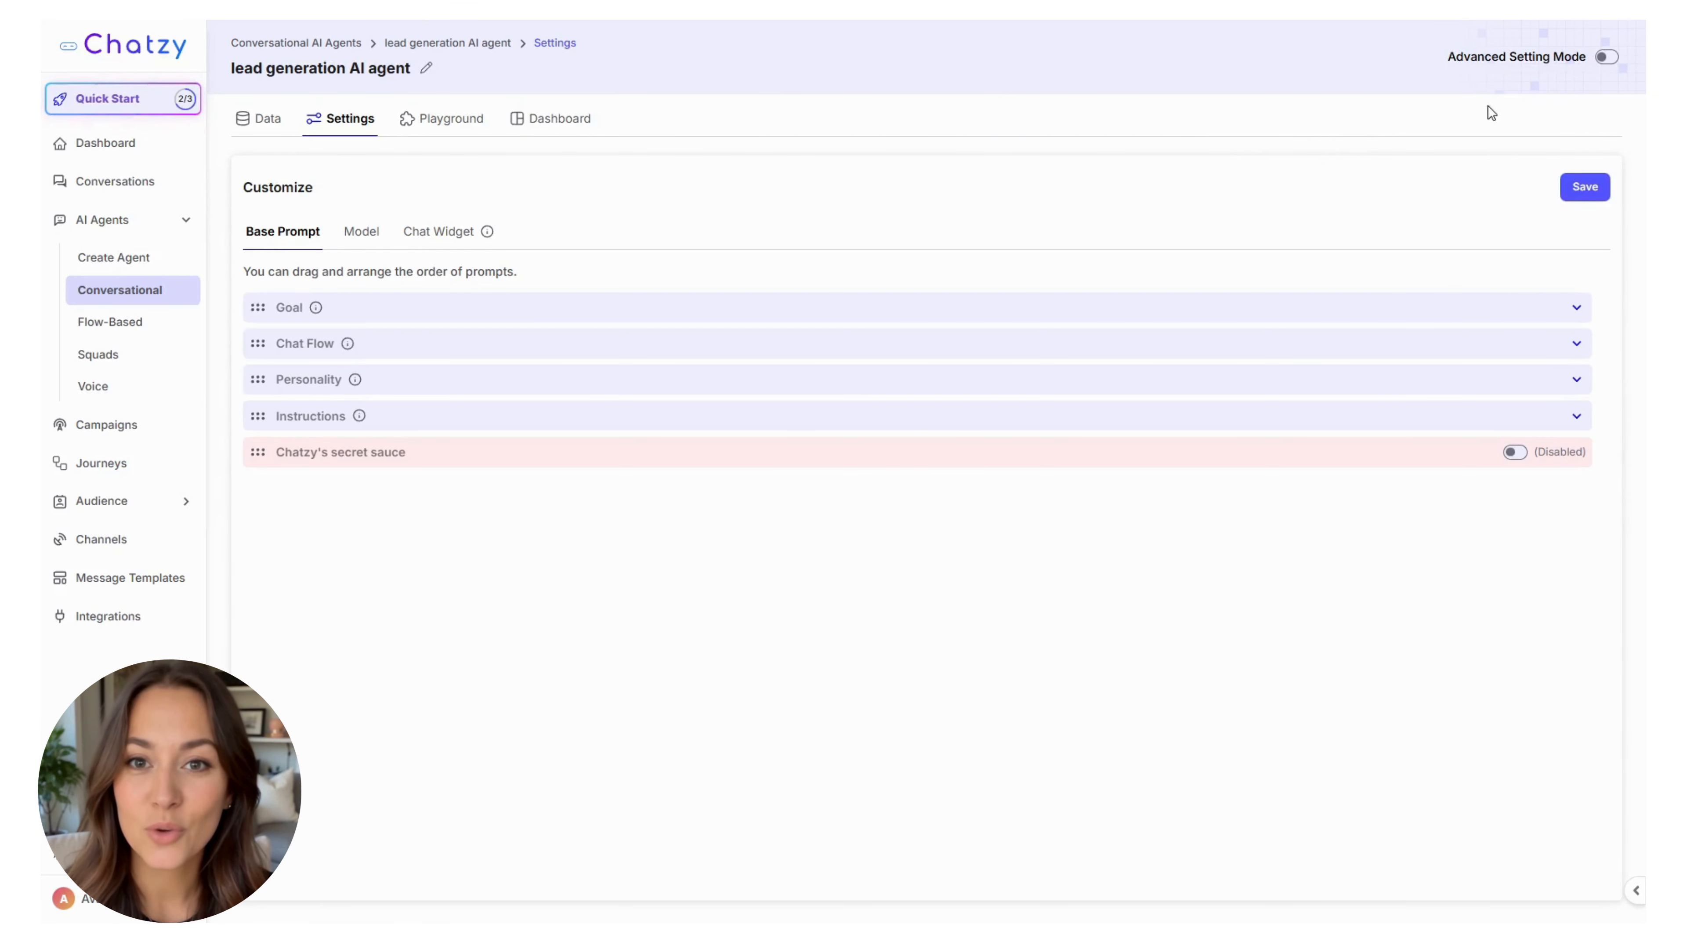
Step: Turn on Advanced Setting Mode and switch off Hybrid Search in the agent's Advance Settings
{"action": "left_click", "coordinate": [1605, 59]}
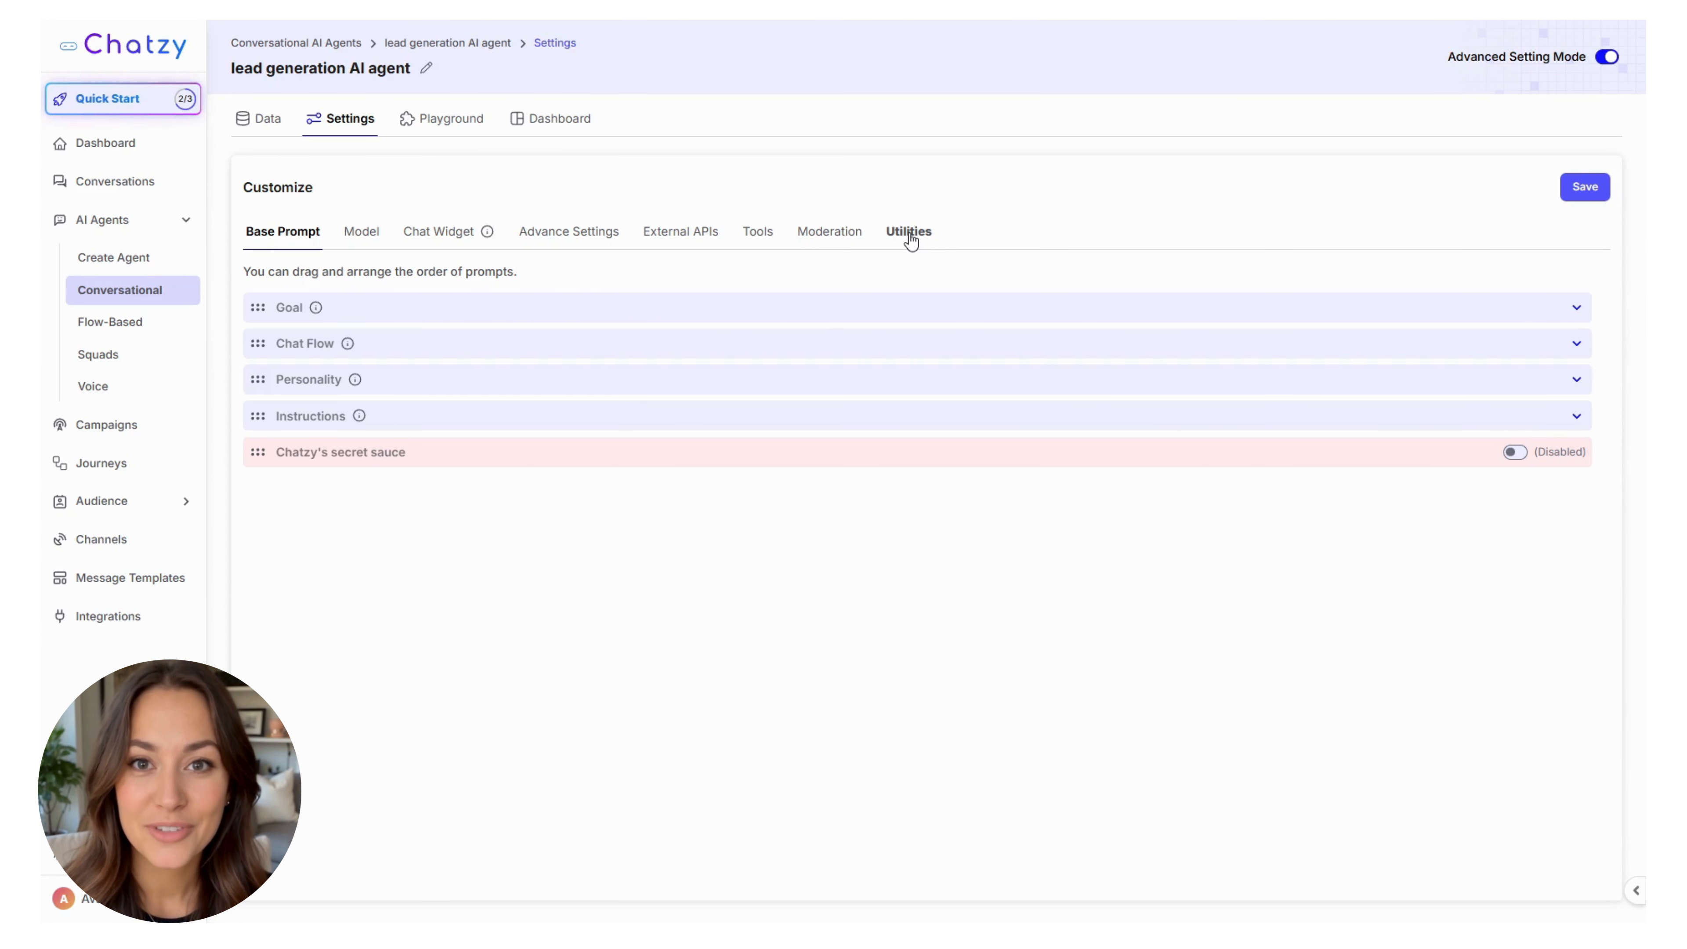
{"action": "left_click", "coordinate": [571, 233]}
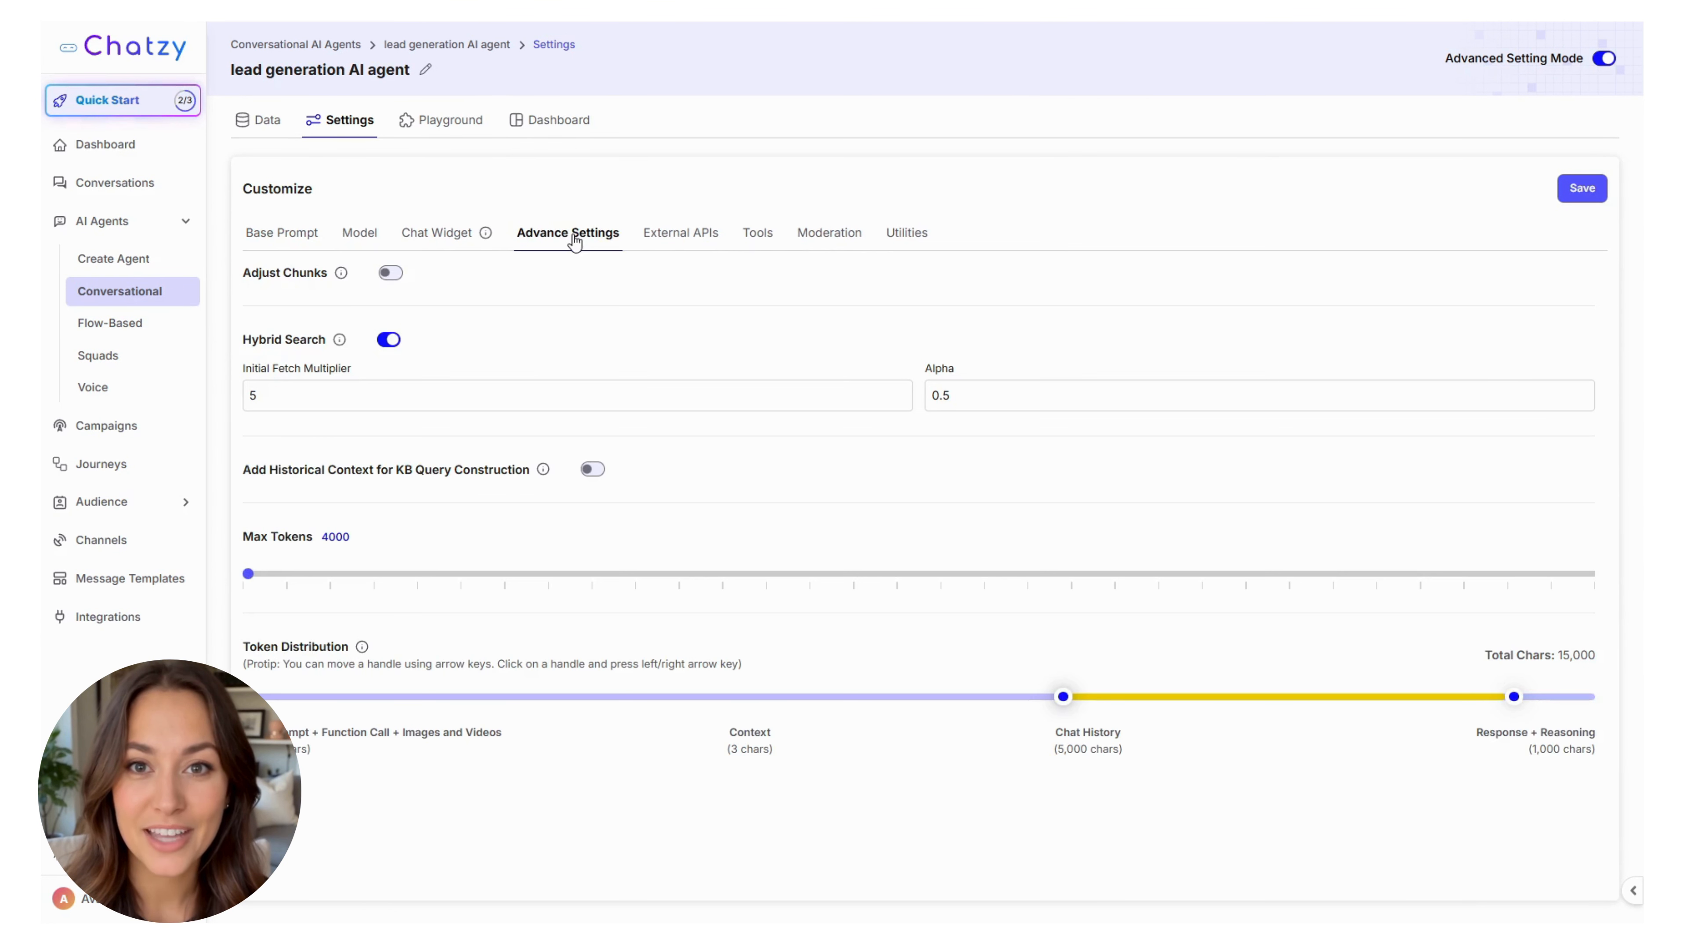
{"action": "left_click", "coordinate": [390, 340]}
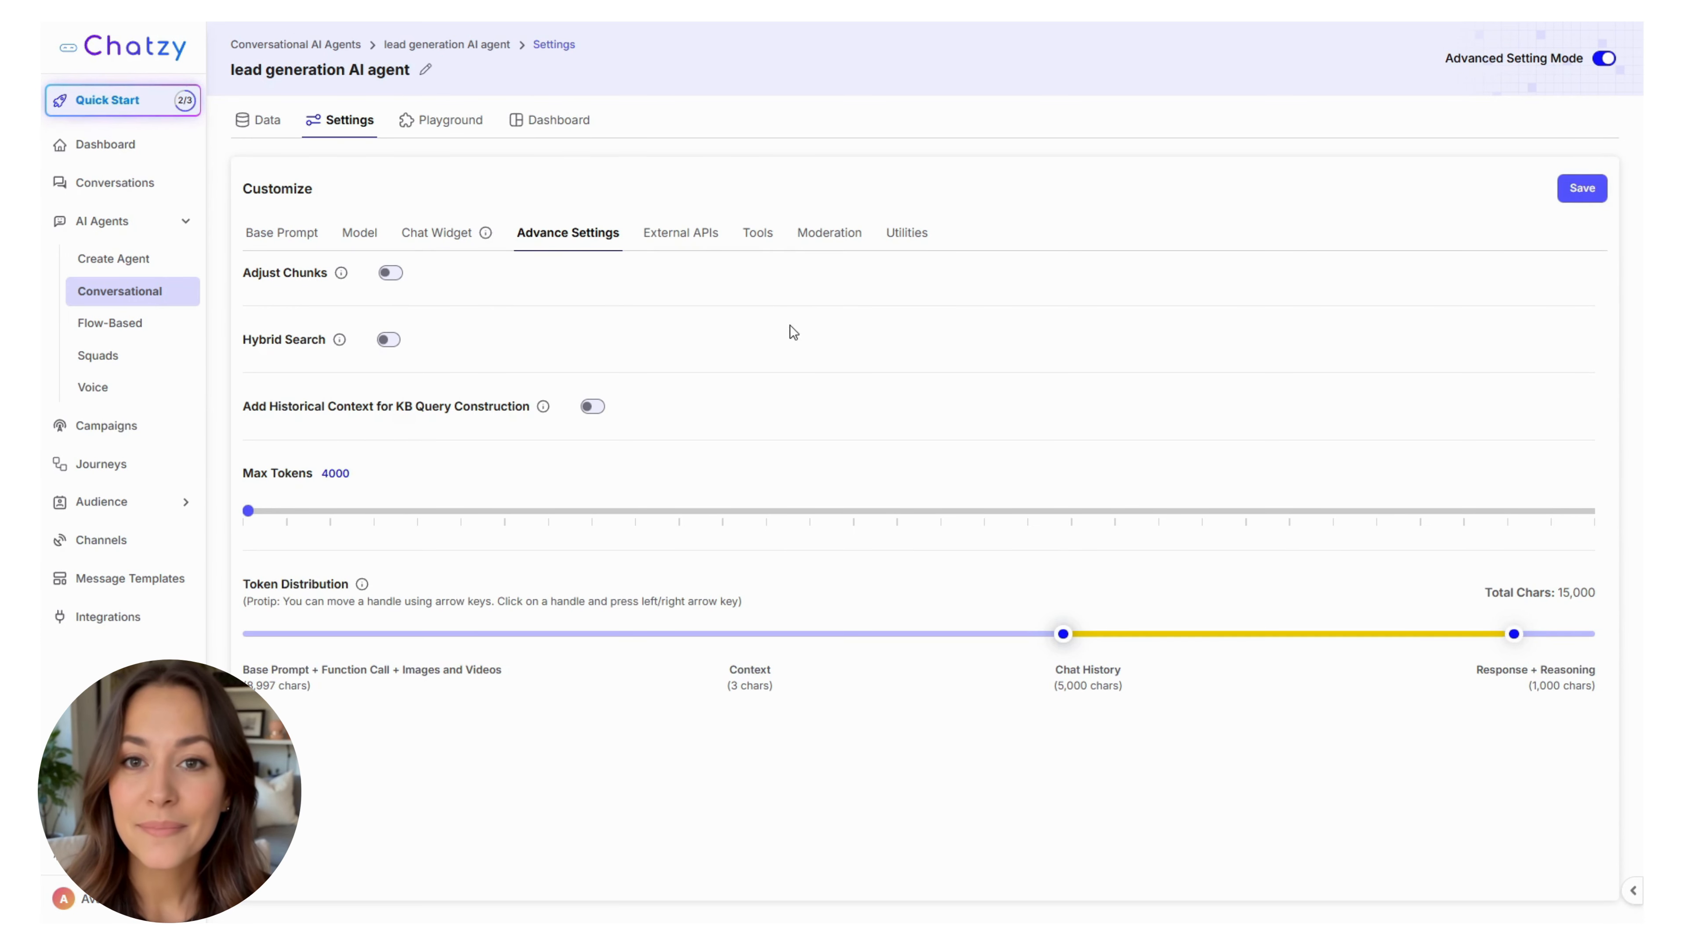
Step: Enable Adjust Chunks and set the chunk length to 1000
{"action": "left_click", "coordinate": [382, 273]}
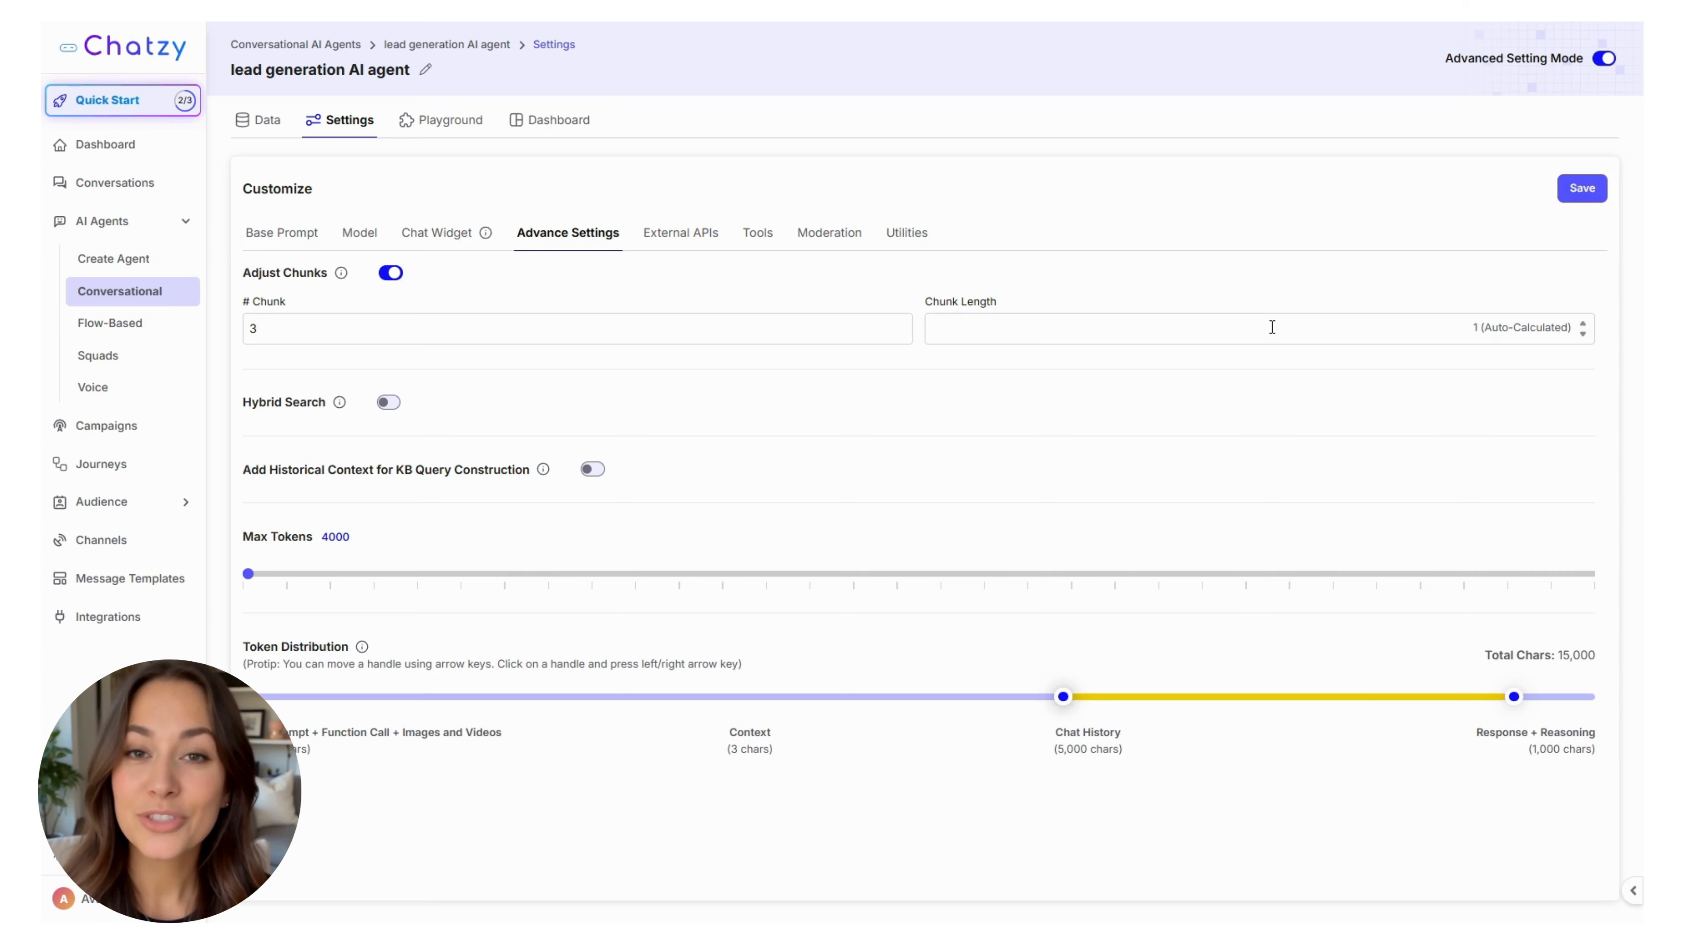
{"action": "left_click", "coordinate": [453, 319]}
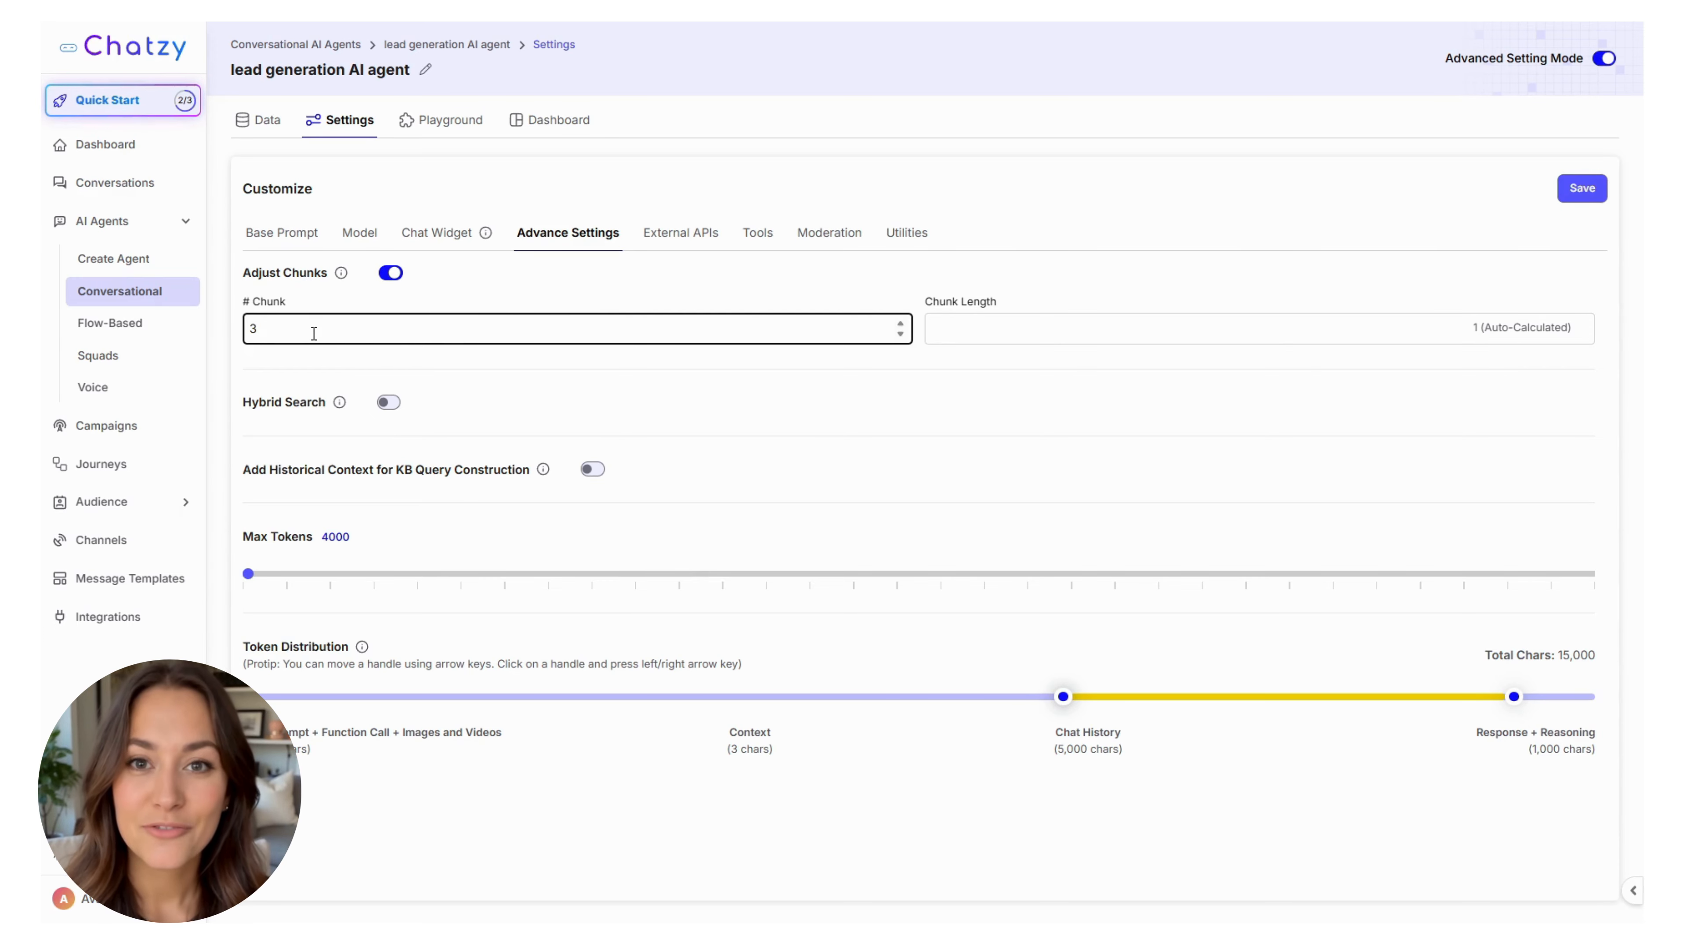
{"action": "left_click", "coordinate": [943, 328]}
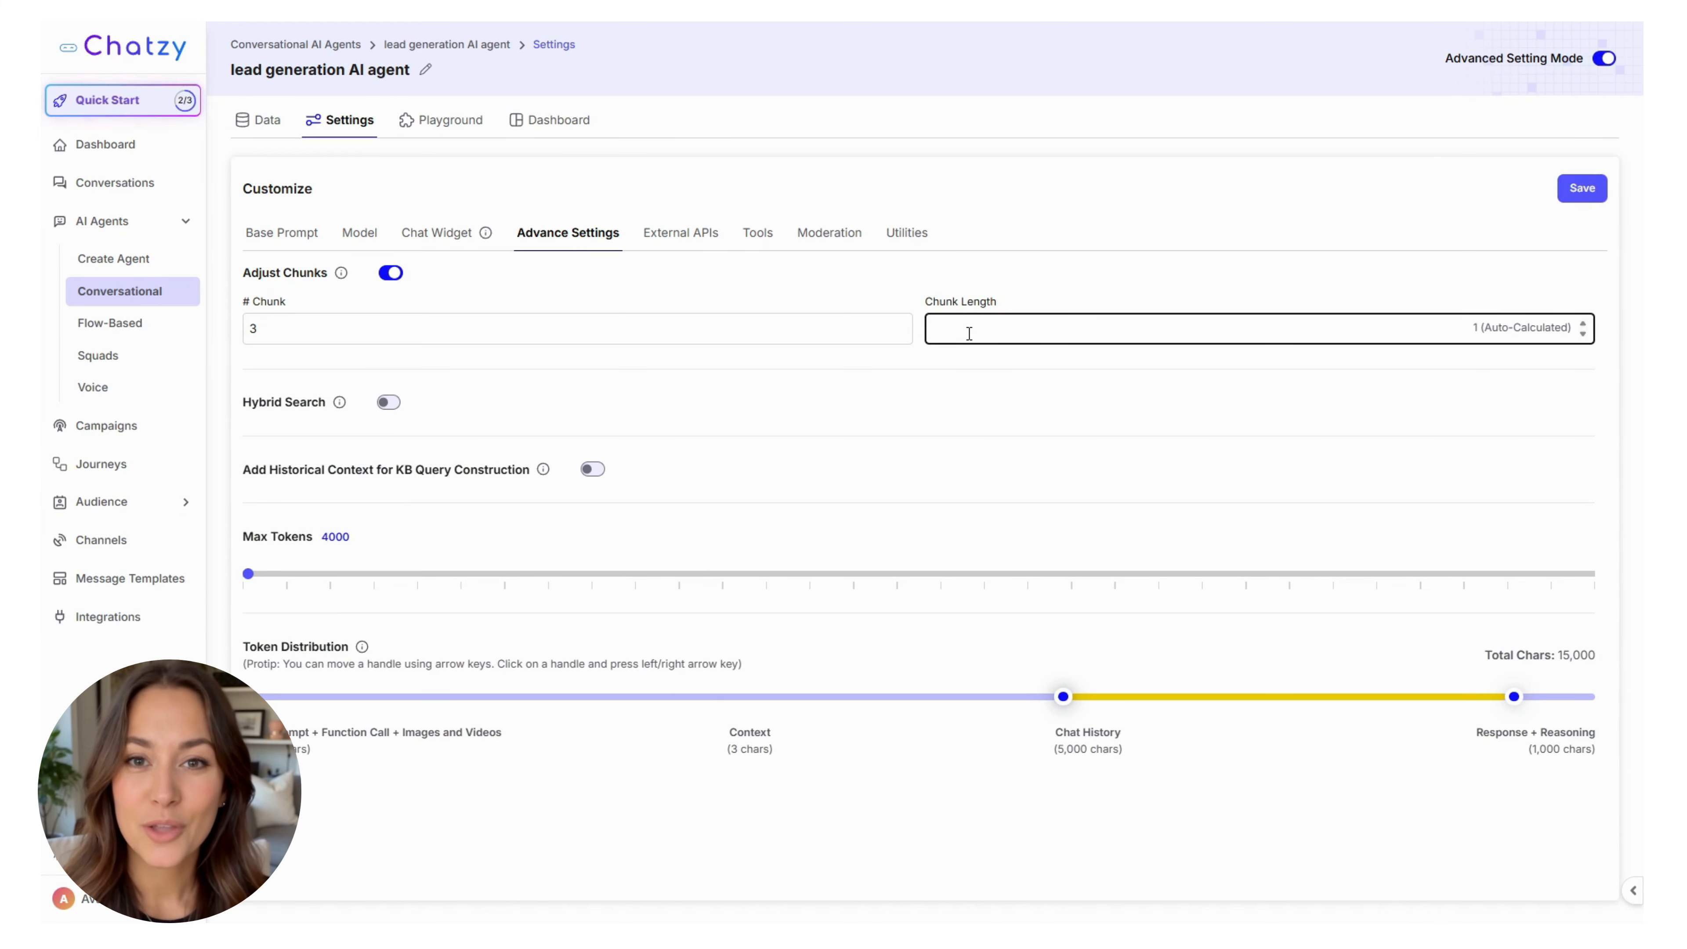
{"action": "type", "text": "1000"}
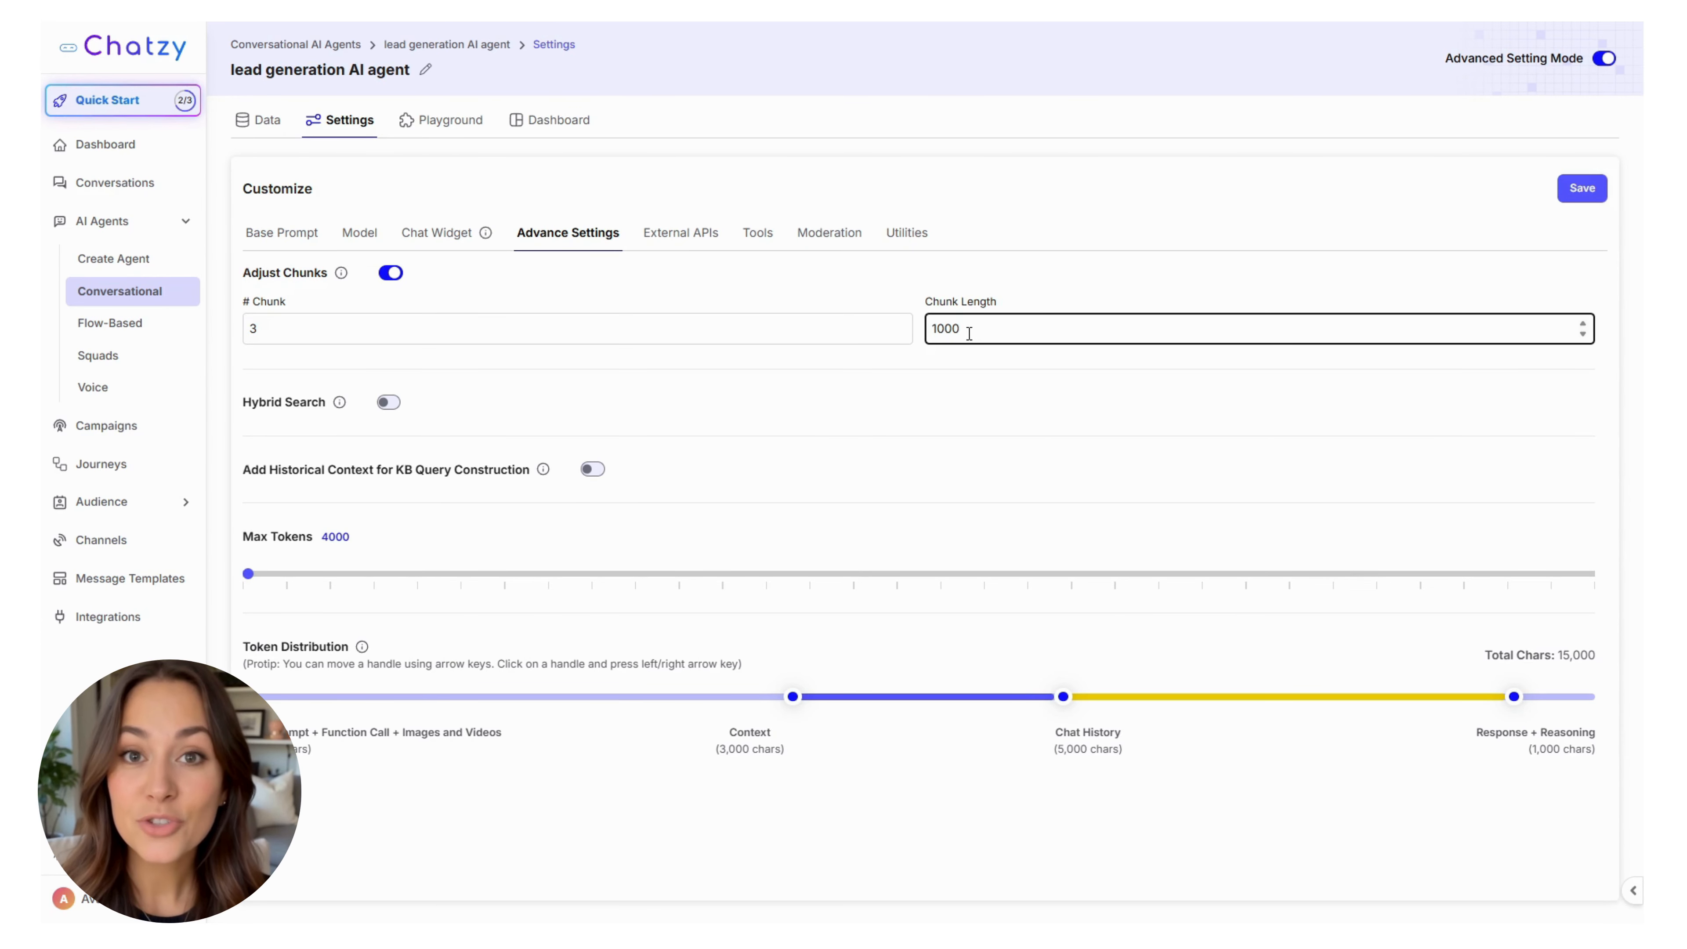
Step: Try 6 and 4 as the number of chunks and set it back to 3
{"action": "left_click", "coordinate": [546, 316]}
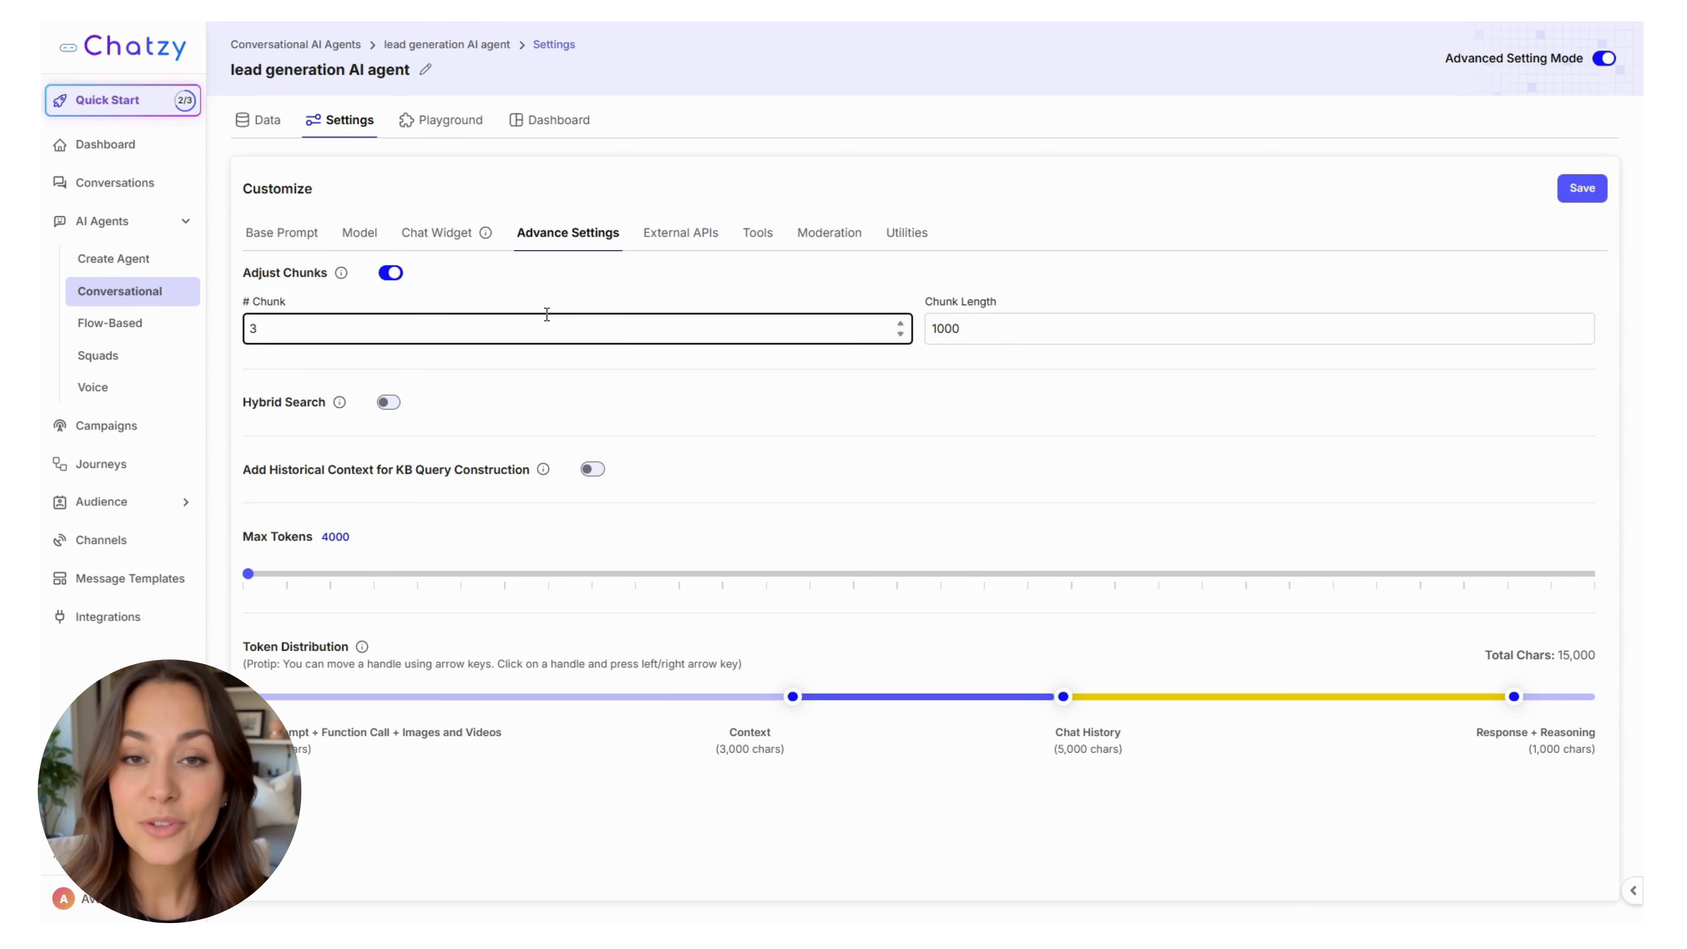
{"action": "key", "text": "BackSpace"}
{"action": "type", "text": "6"}
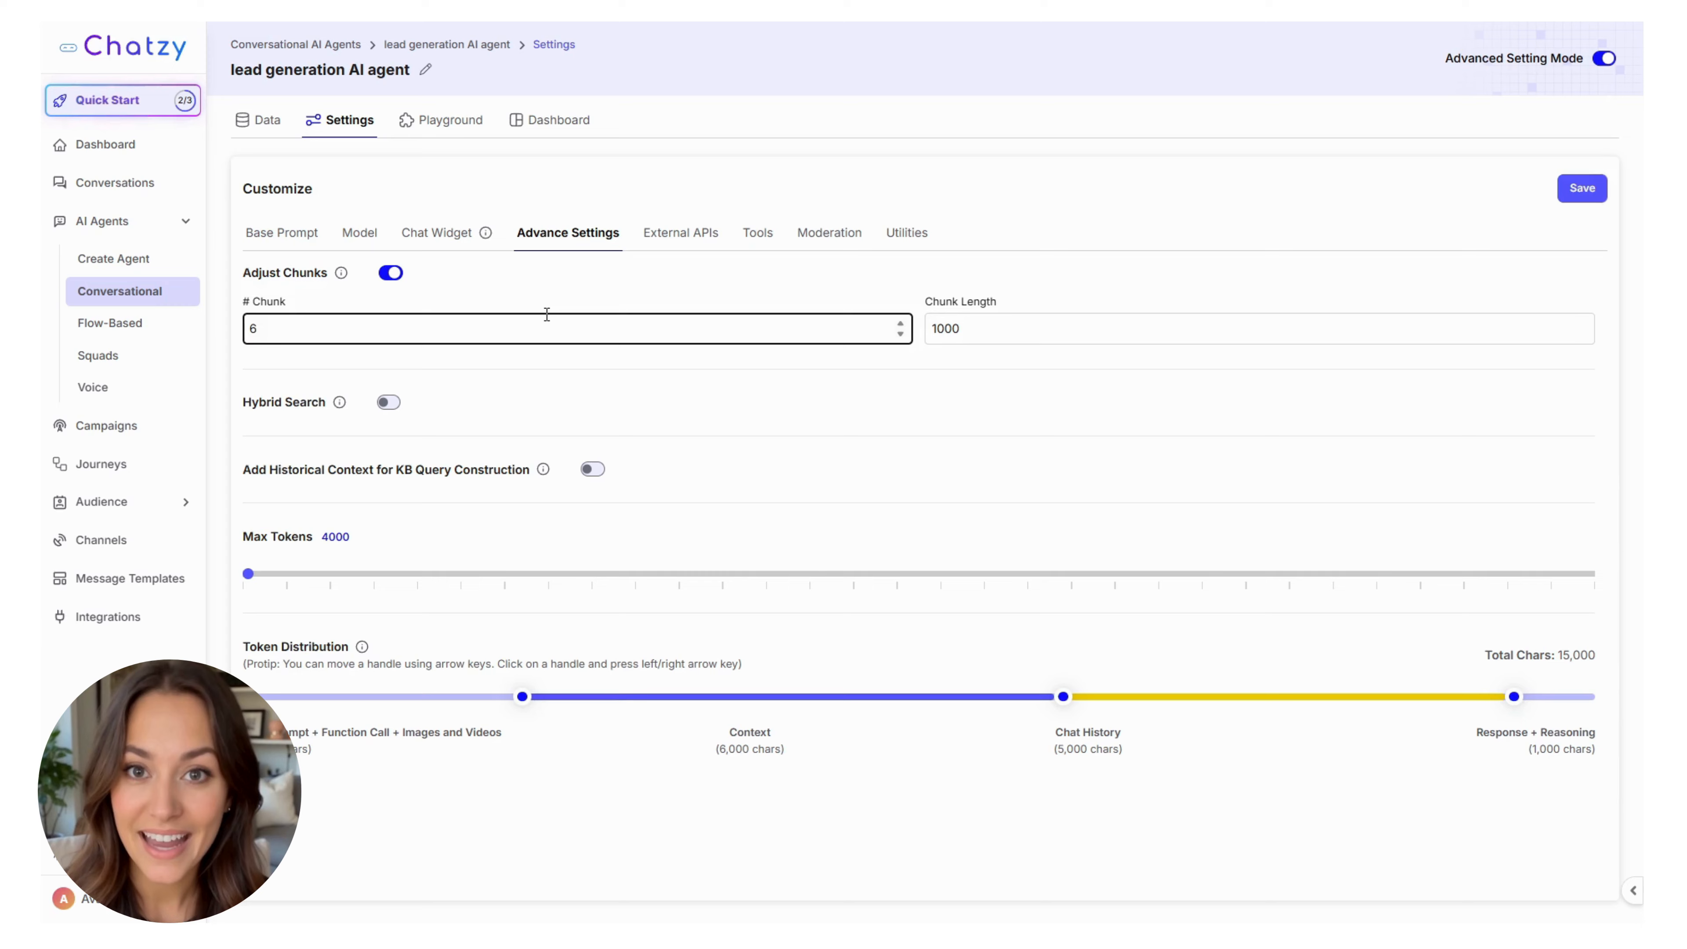
{"action": "key", "text": "BackSpace"}
{"action": "type", "text": "3"}
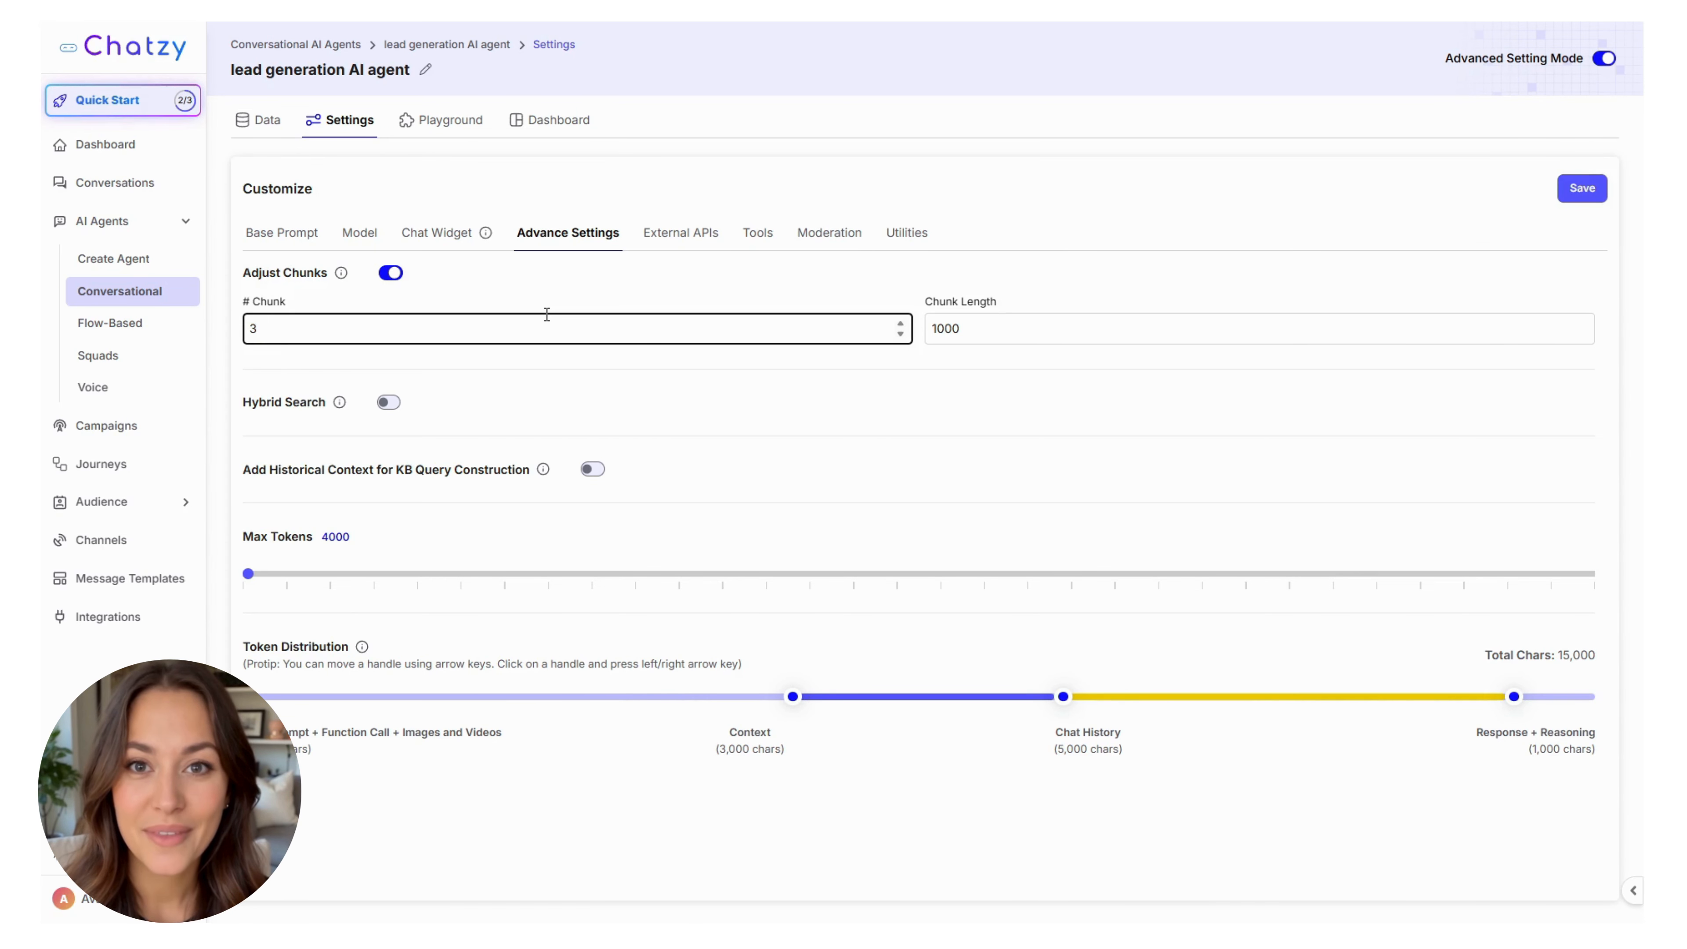
{"action": "key", "text": "BackSpace"}
{"action": "type", "text": "4"}
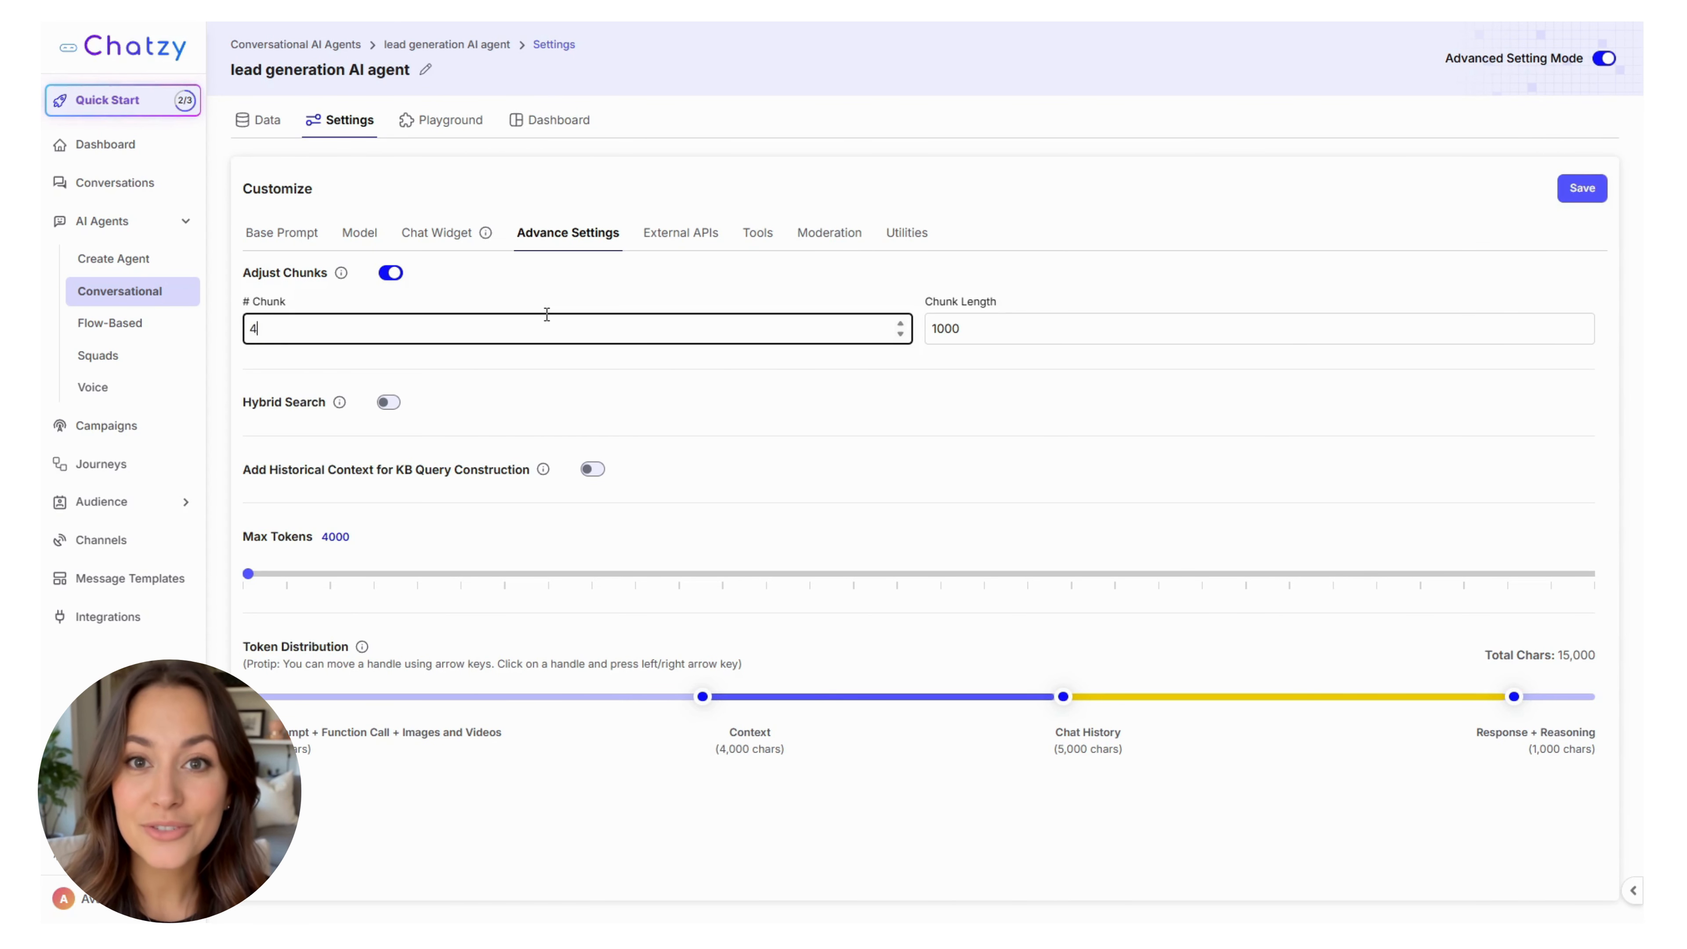
{"action": "key", "text": "BackSpace"}
{"action": "type", "text": "3"}
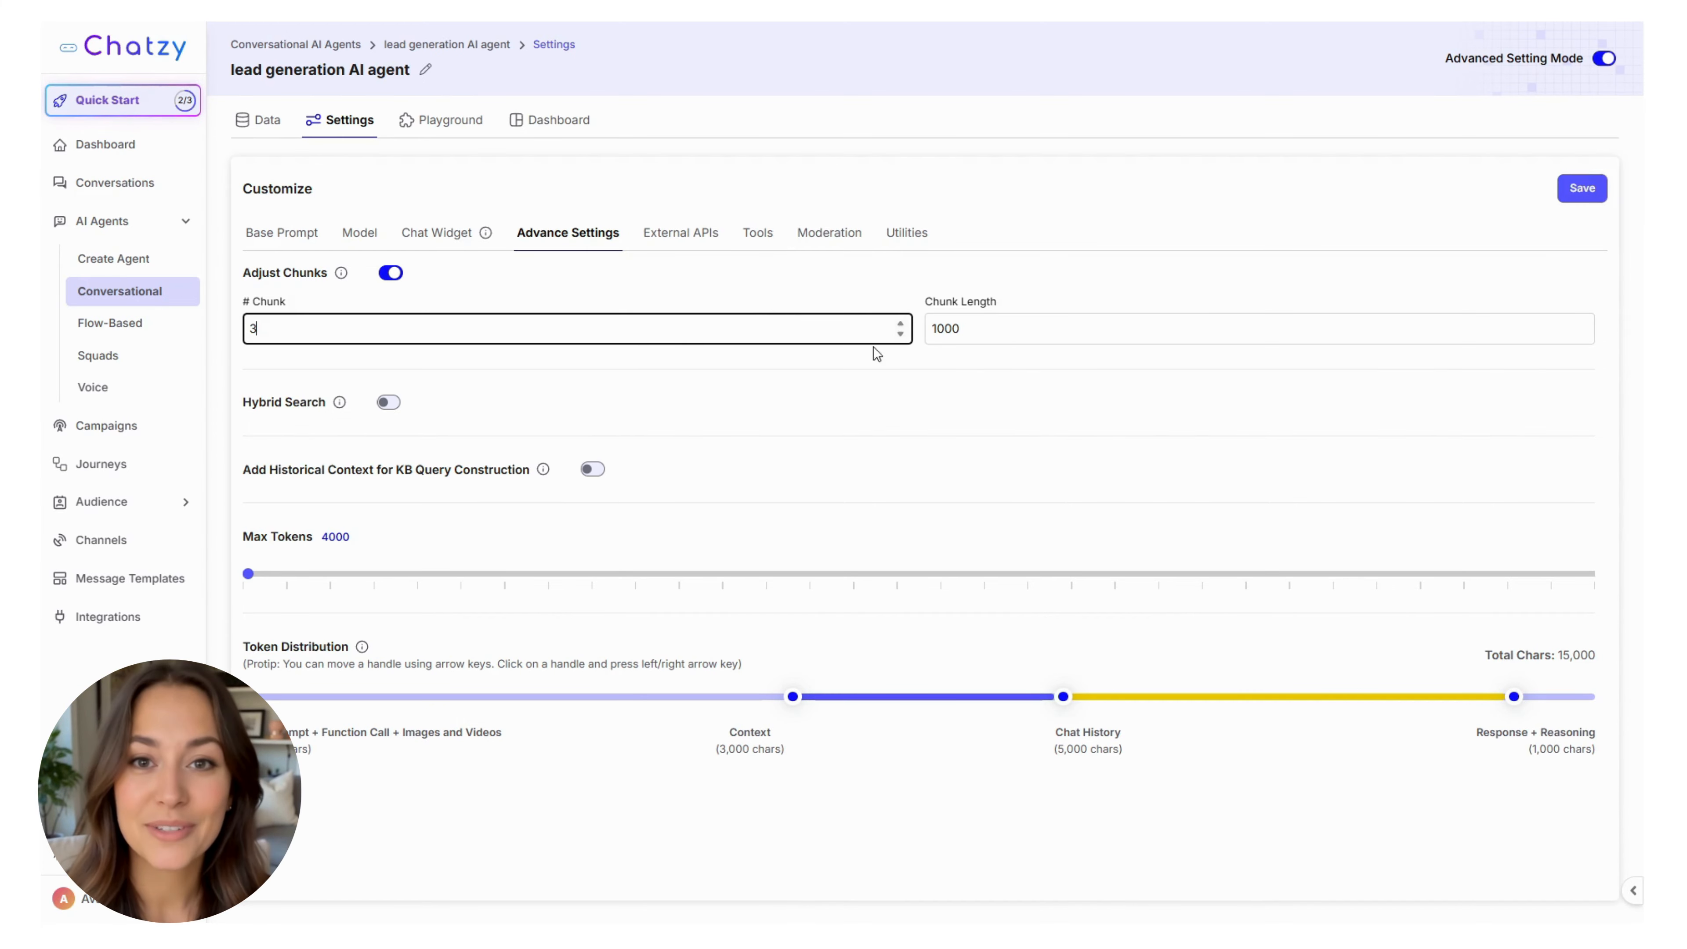
Step: Save the chunk settings and go to the agent's data to retrain it
{"action": "left_click", "coordinate": [1006, 333]}
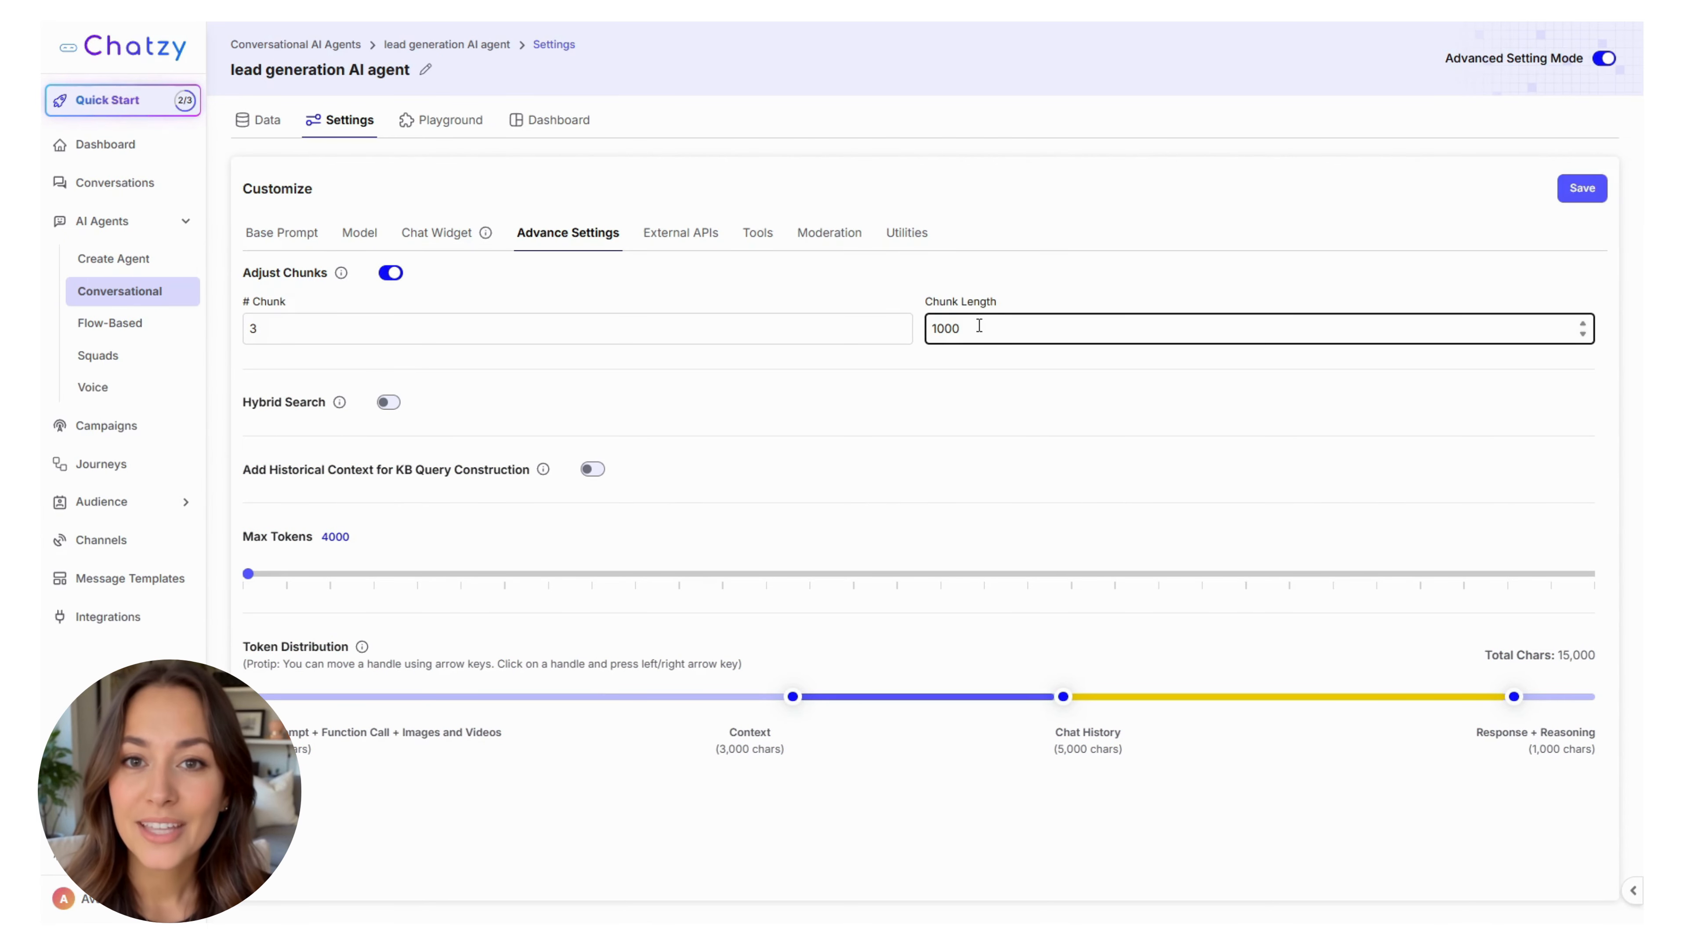
{"action": "left_click", "coordinate": [998, 374]}
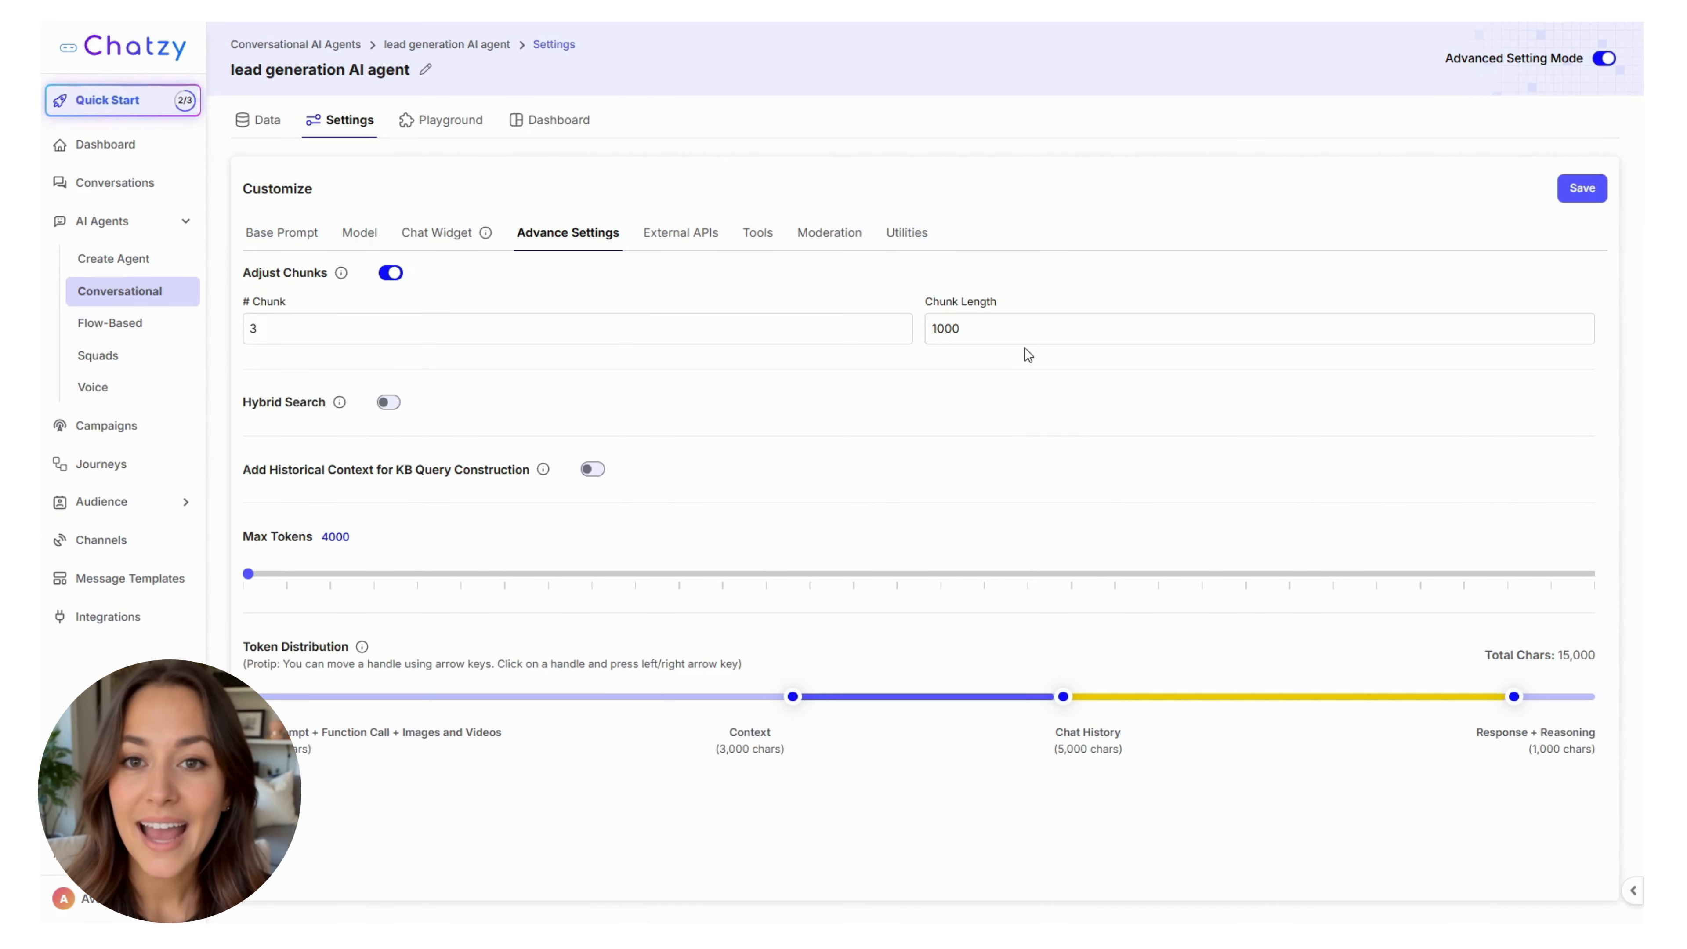
{"action": "left_click", "coordinate": [1029, 327]}
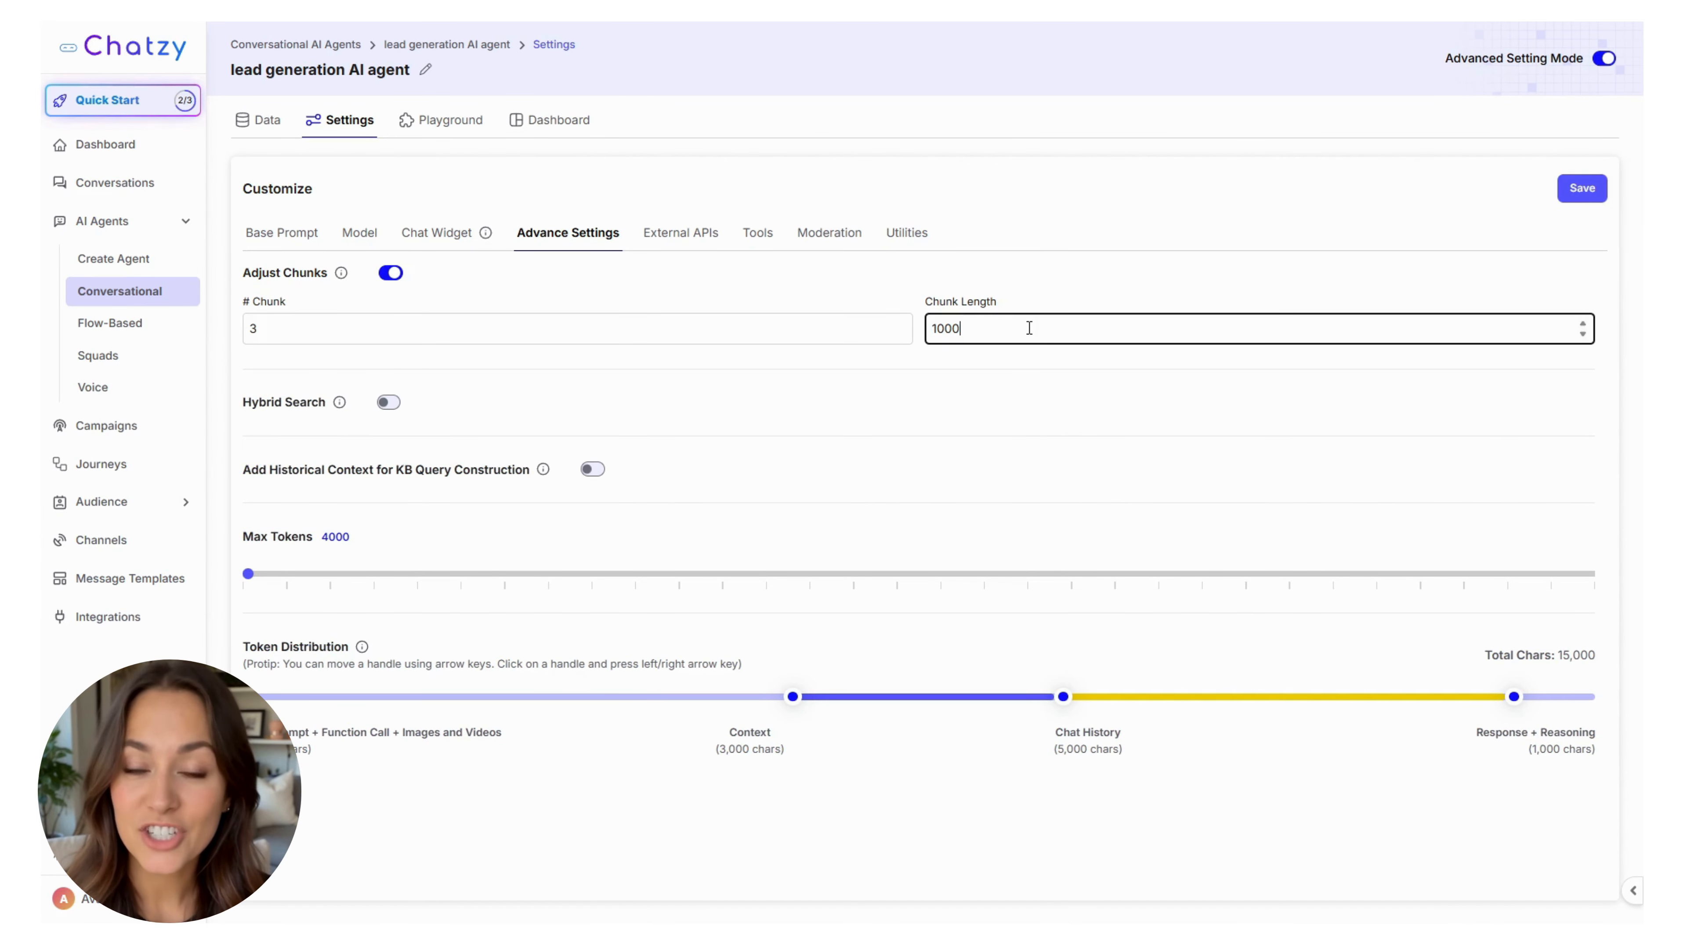
{"action": "left_click", "coordinate": [1581, 188]}
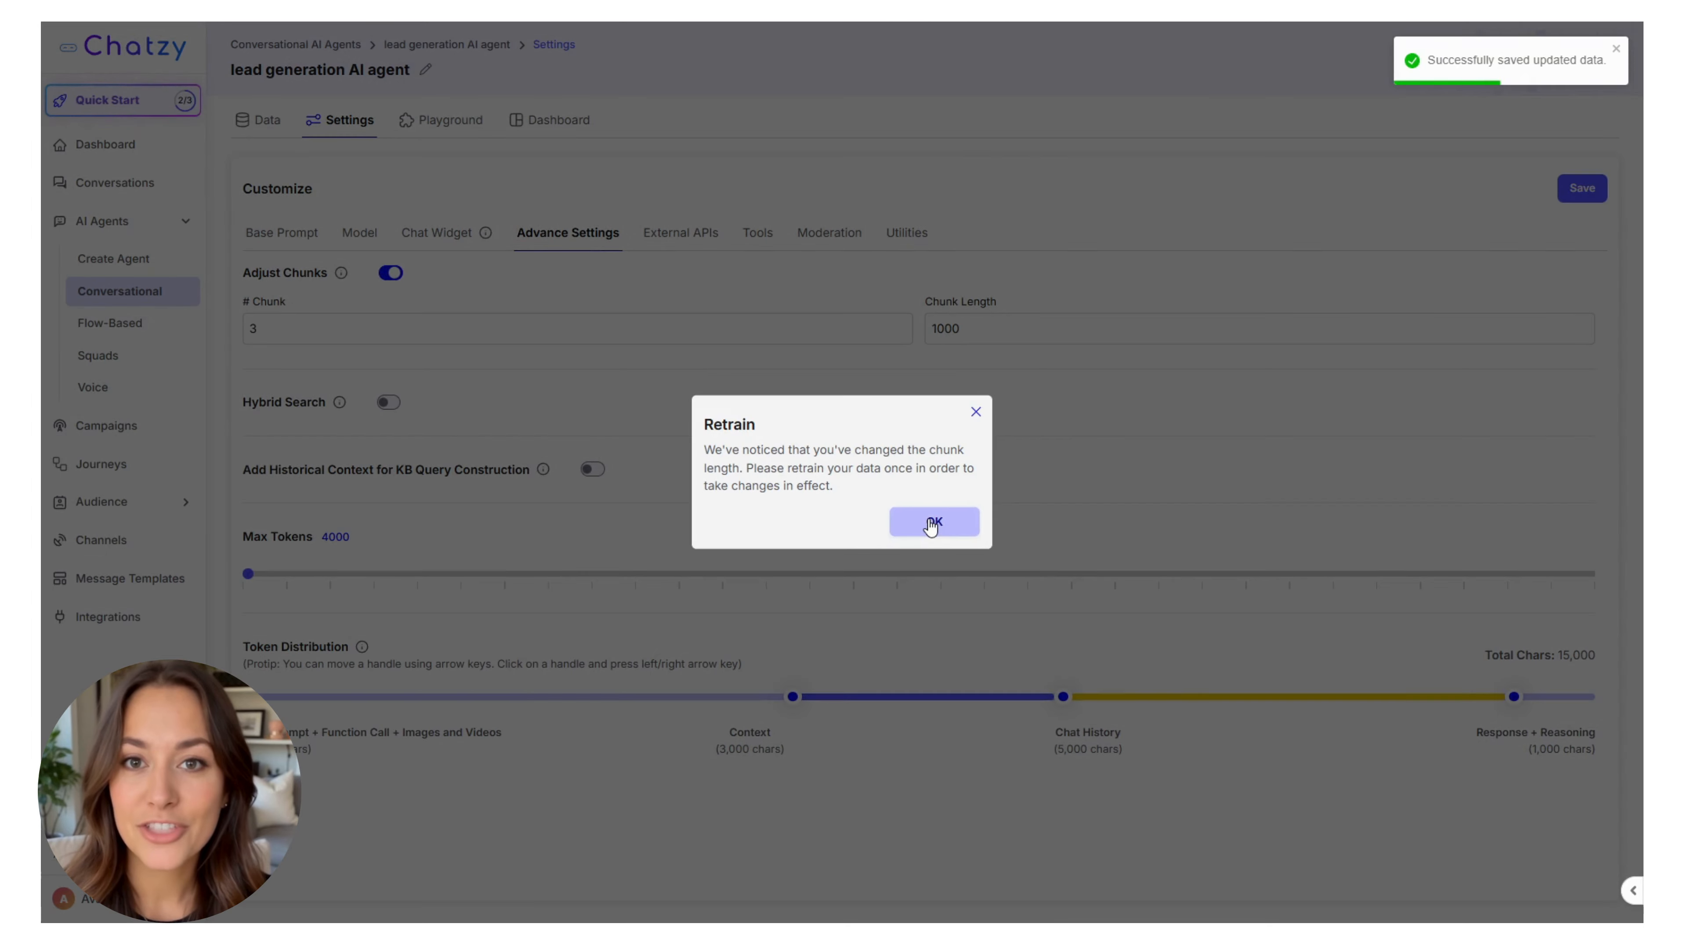
{"action": "left_click", "coordinate": [930, 517]}
{"action": "left_click", "coordinate": [266, 121]}
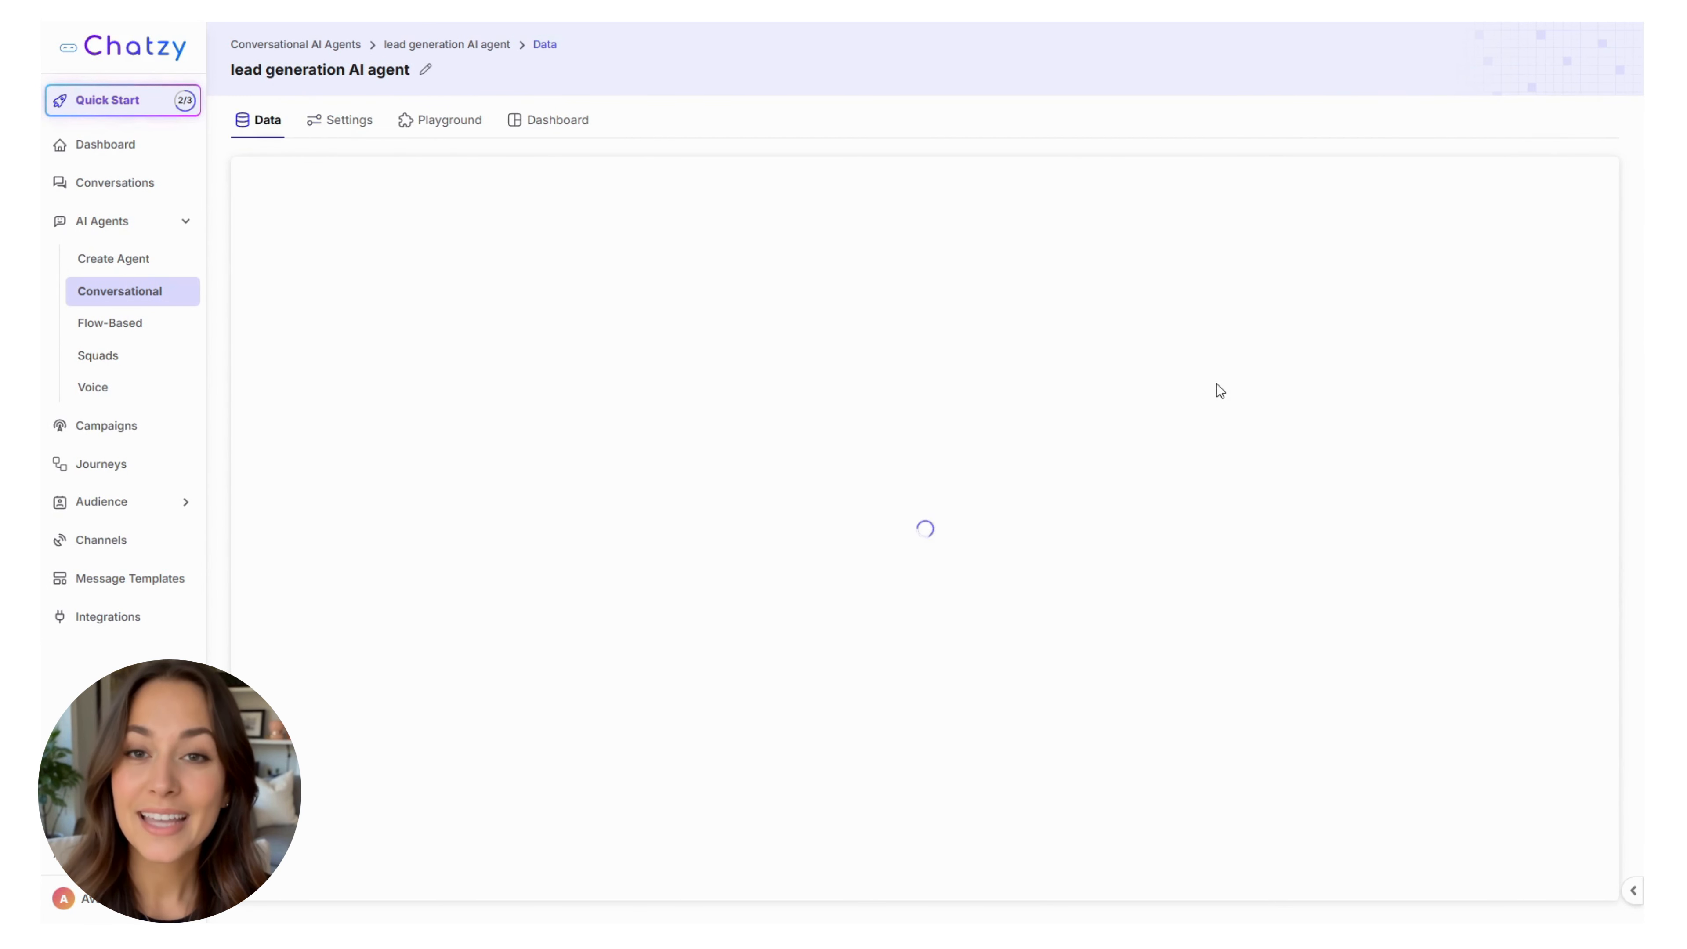
{"action": "left_click", "coordinate": [1571, 195]}
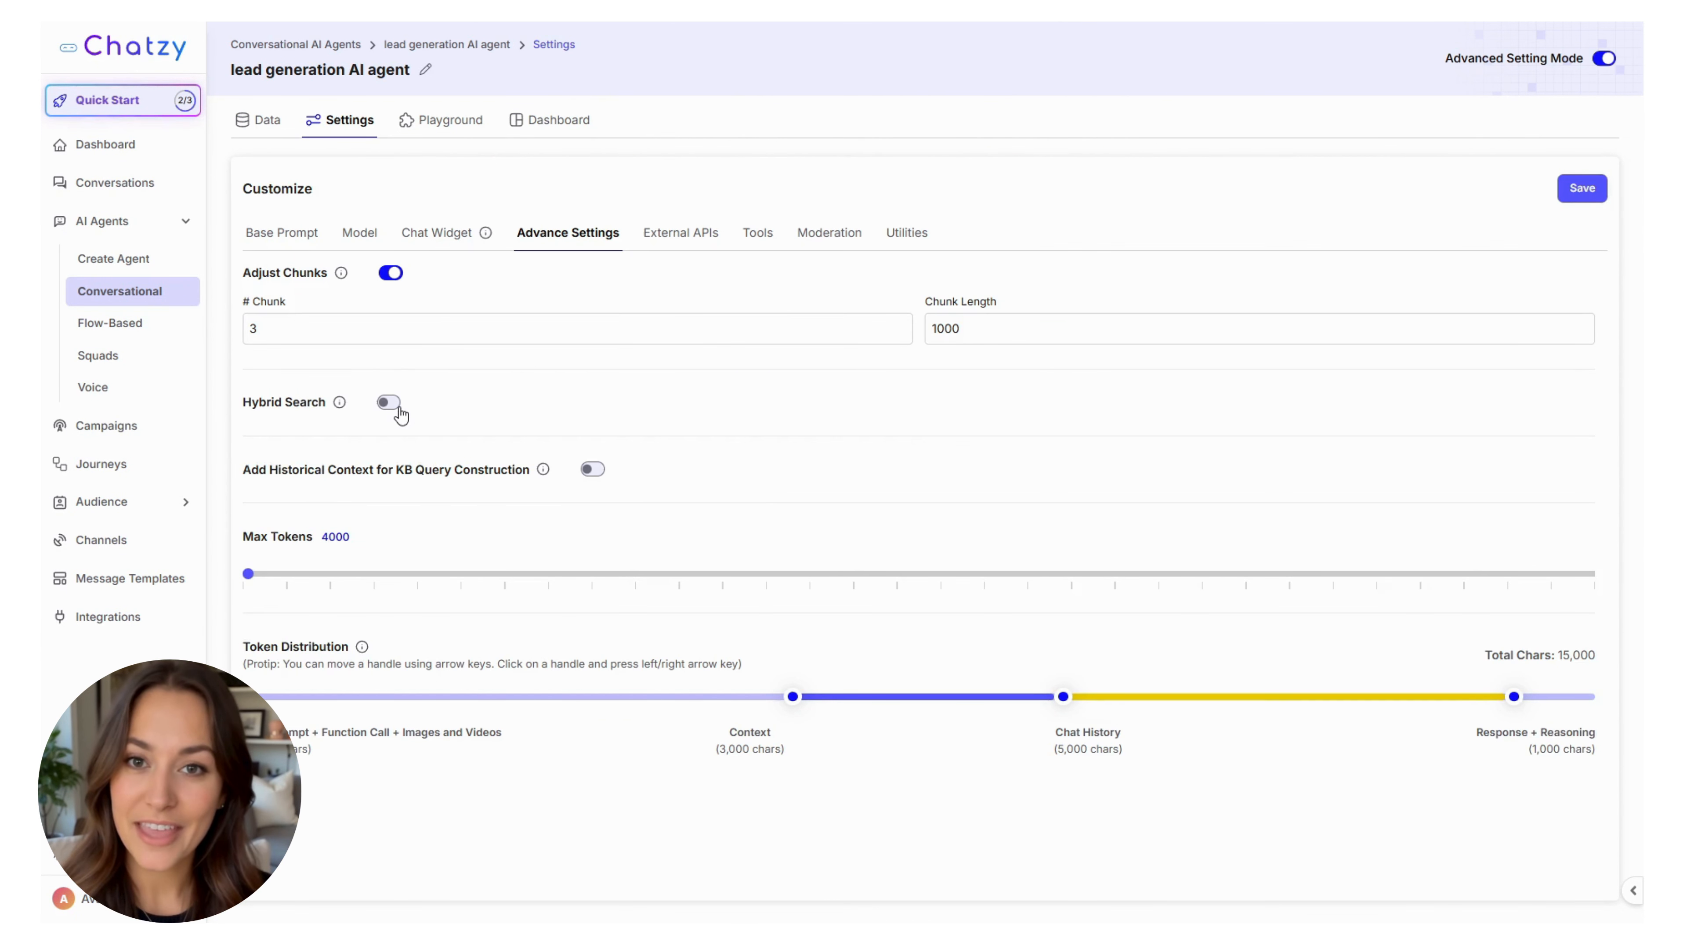
Step: Turn on Hybrid Search in the agent's Advance Settings
{"action": "left_click", "coordinate": [389, 403]}
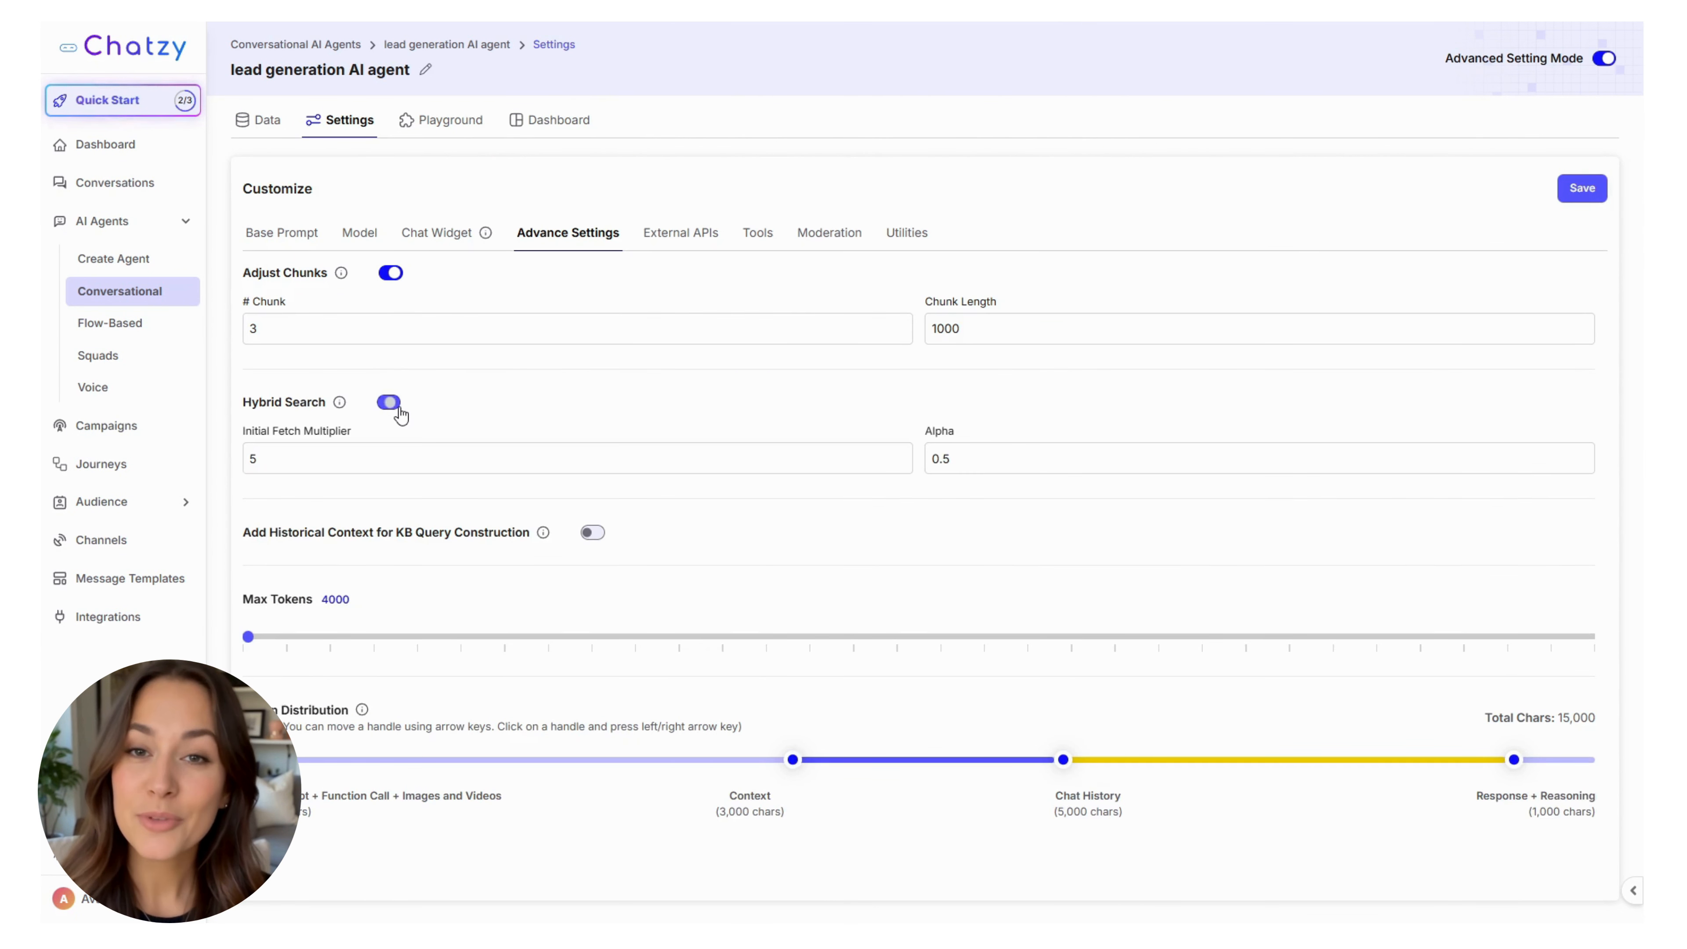
{"action": "left_click", "coordinate": [398, 453]}
{"action": "left_click", "coordinate": [550, 392]}
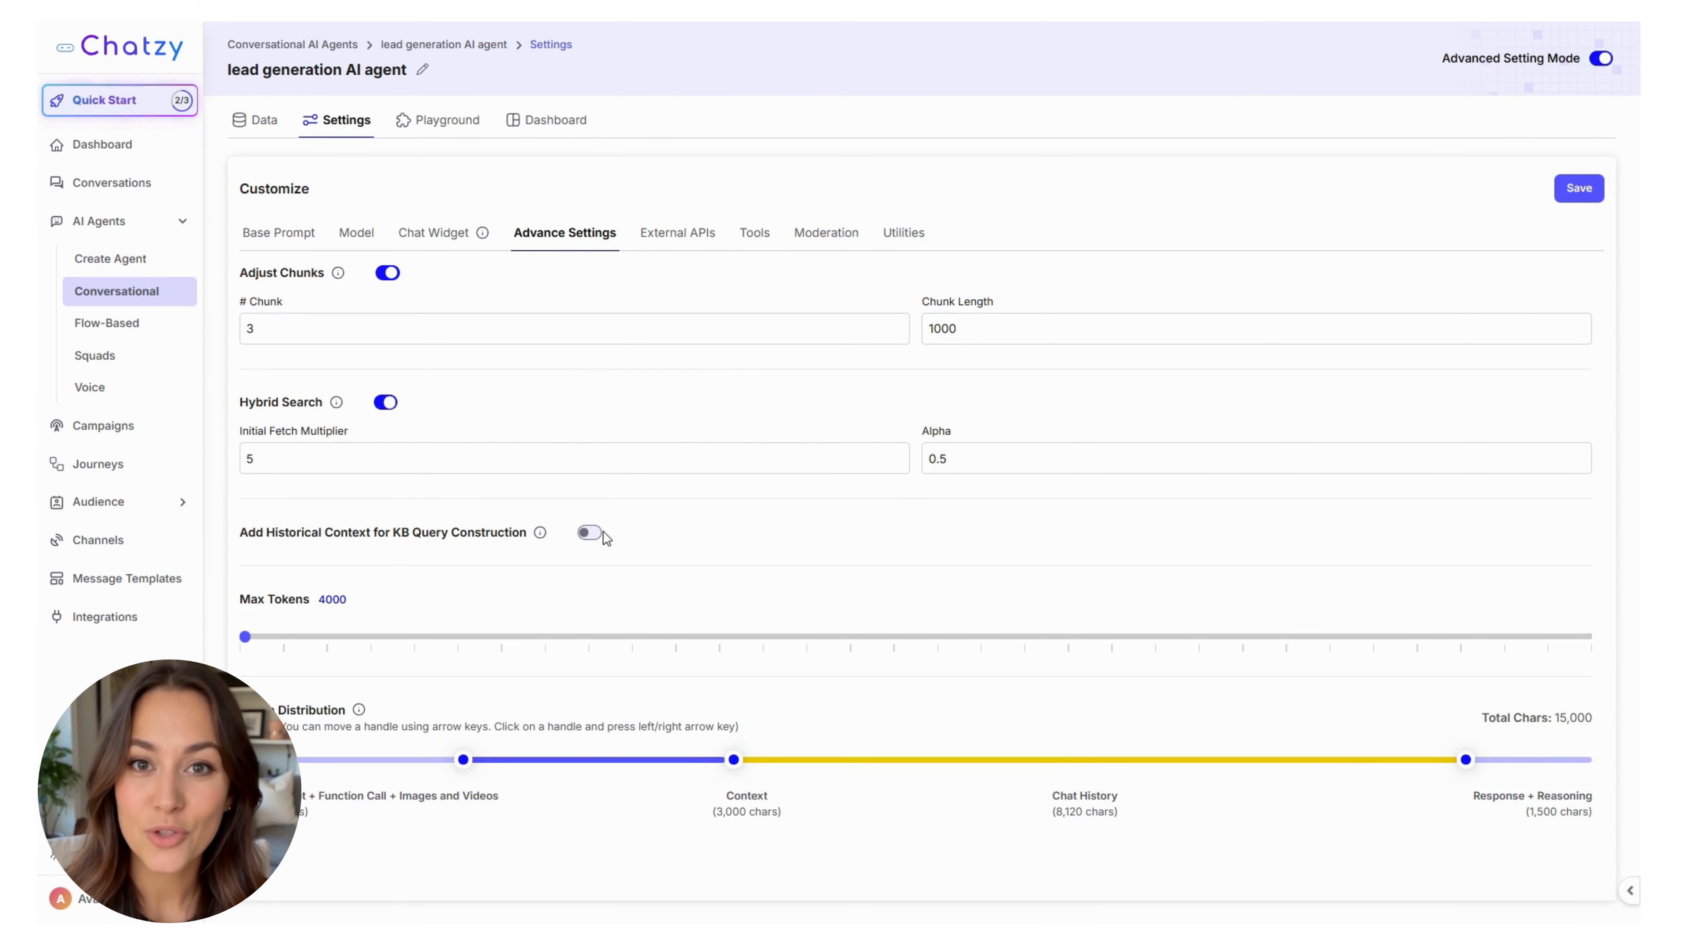
Step: Try Add Historical Context for KB Query Construction with a historical context length of 3, and switch it off again
{"action": "left_click", "coordinate": [598, 539]}
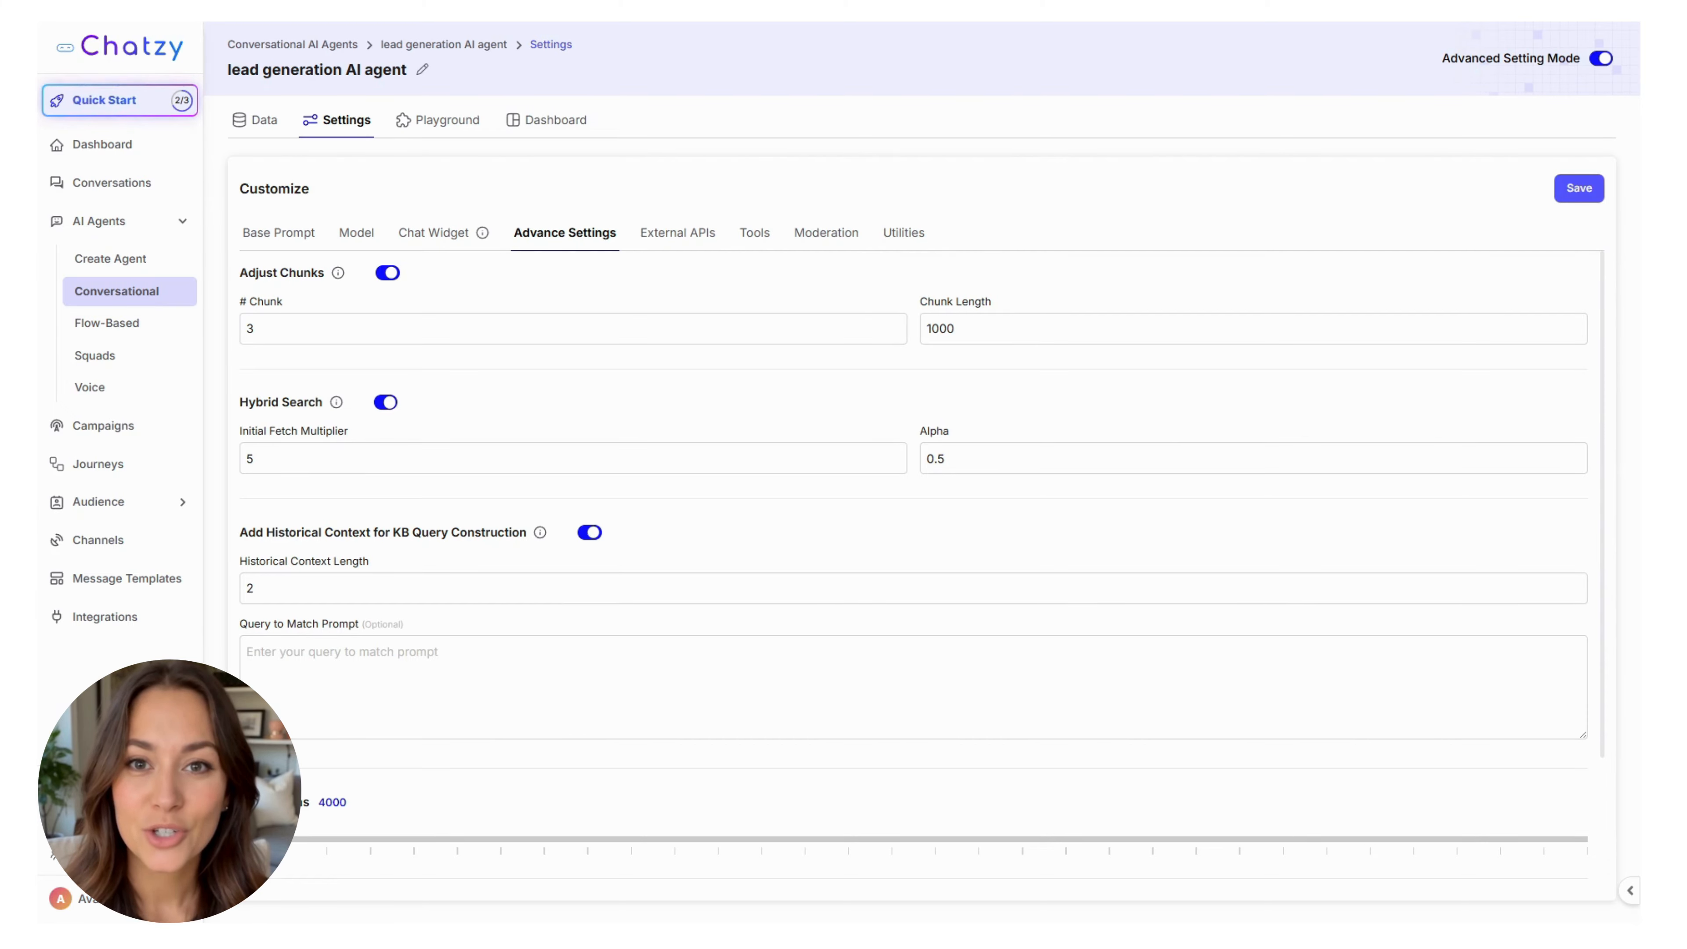
{"action": "left_click", "coordinate": [469, 592]}
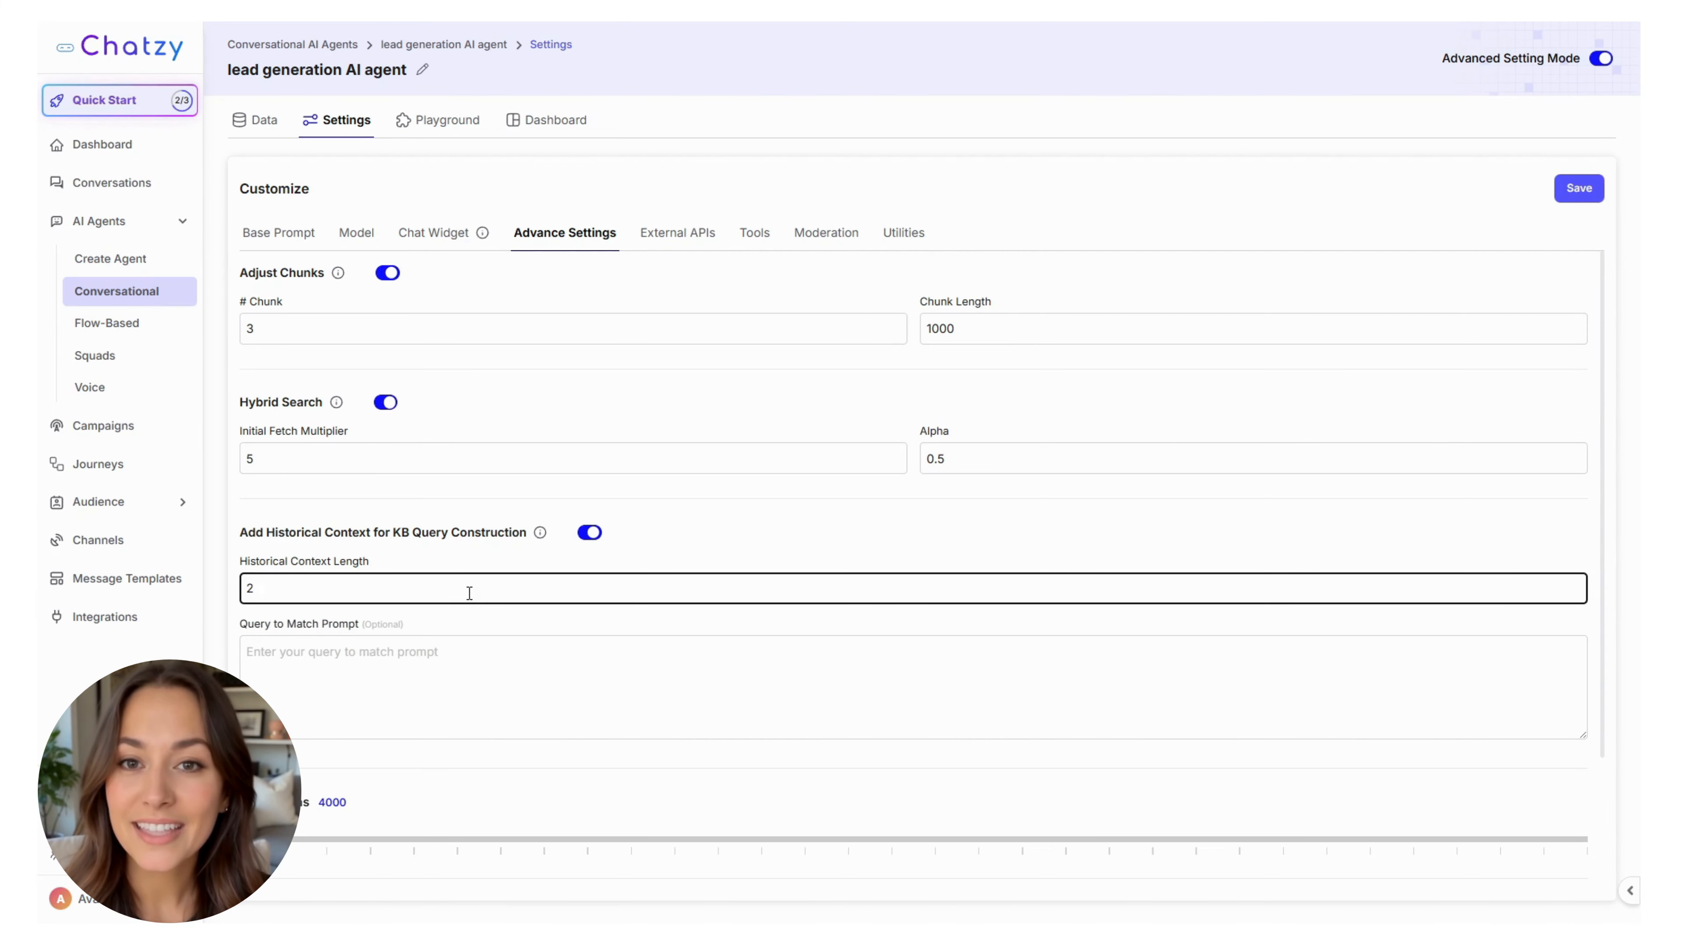
{"action": "key", "text": "BackSpace"}
{"action": "type", "text": "3"}
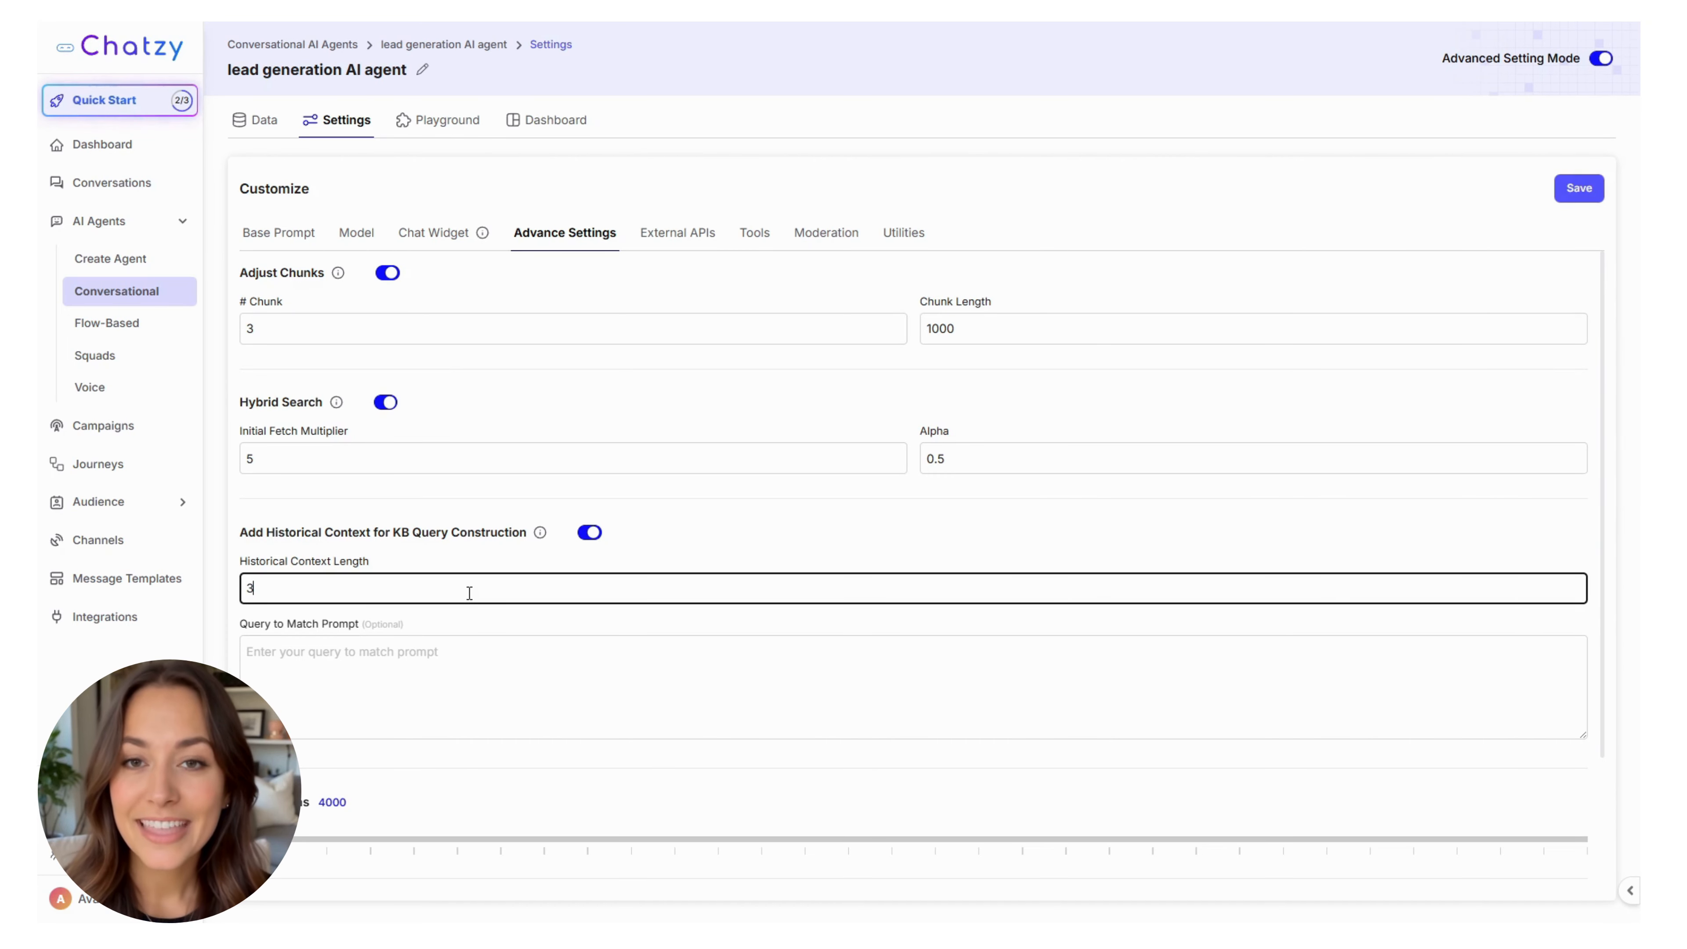
{"action": "left_click", "coordinate": [696, 542]}
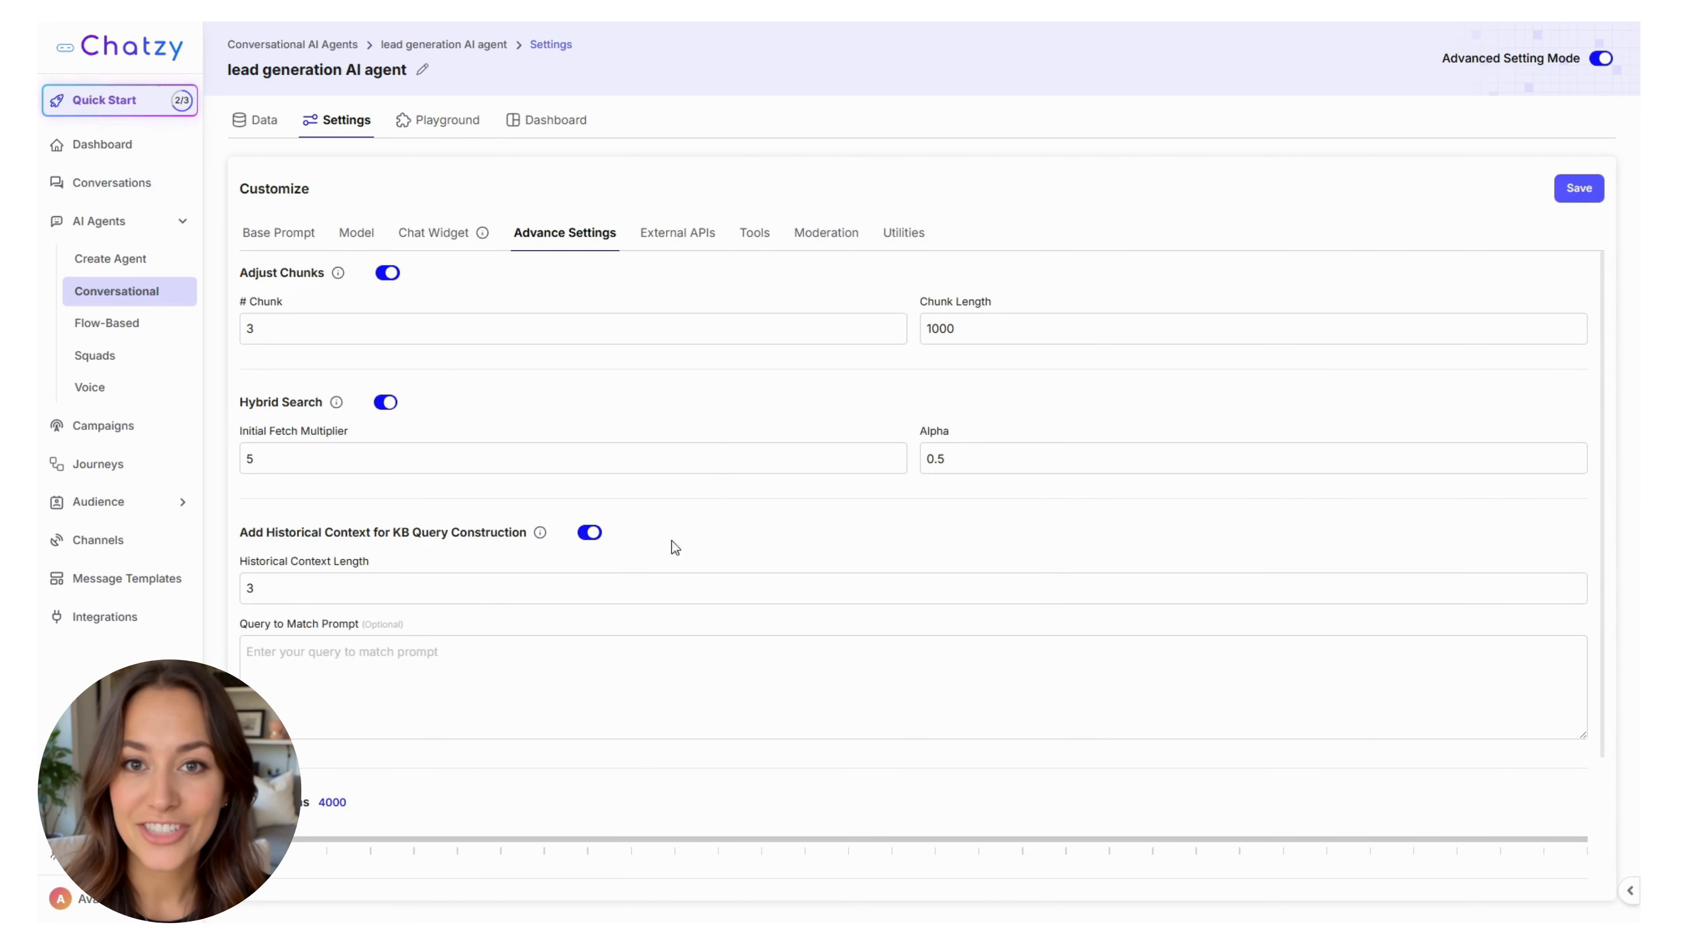
{"action": "left_click", "coordinate": [592, 534]}
Step: Save the settings and test the agent in the playground with the products suggestion and the message "tell me about 3"
{"action": "left_click", "coordinate": [1599, 194]}
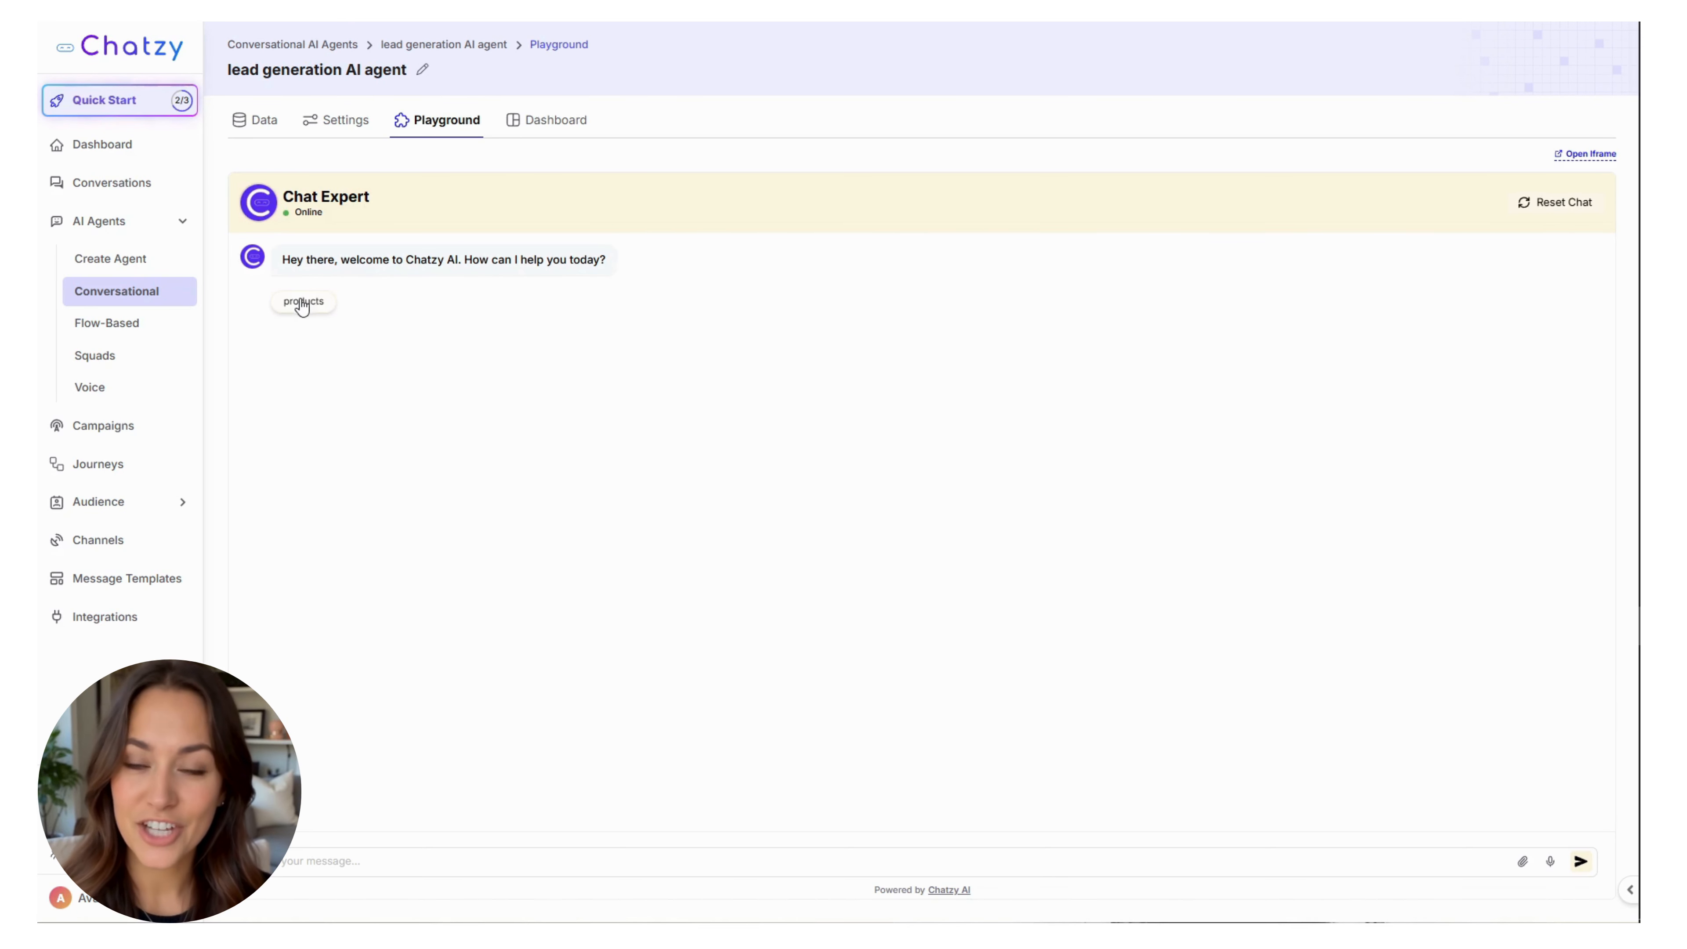
{"action": "left_click", "coordinate": [302, 304]}
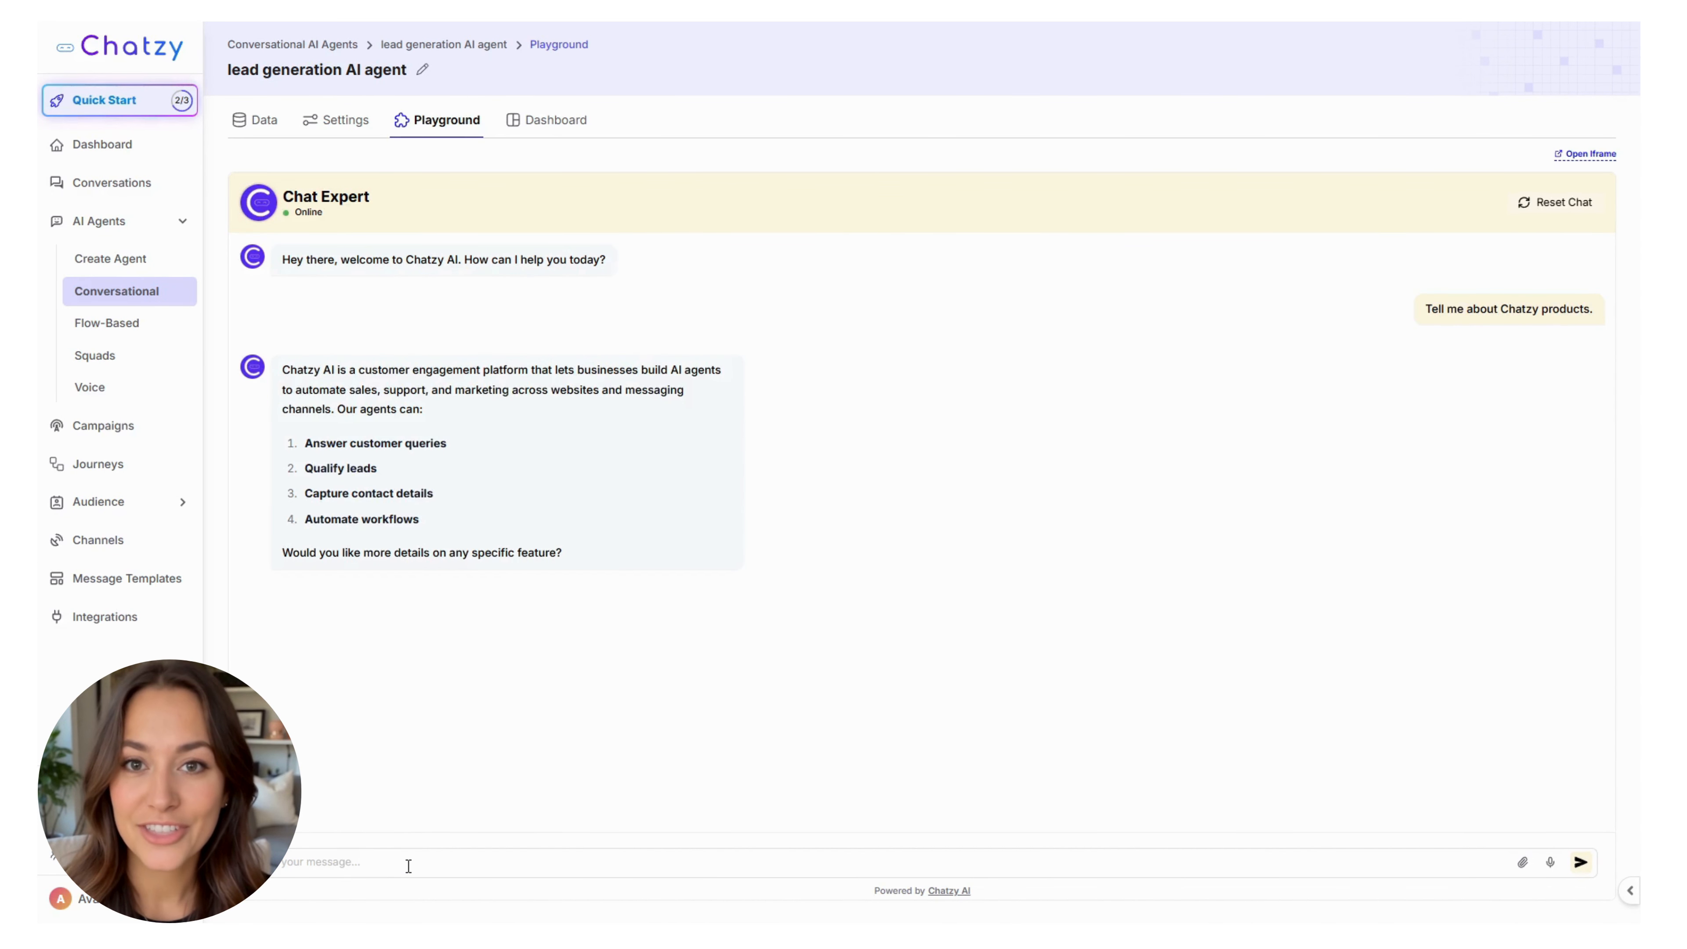
{"action": "type", "text": "tell me about 3"}
{"action": "key", "text": "Return"}
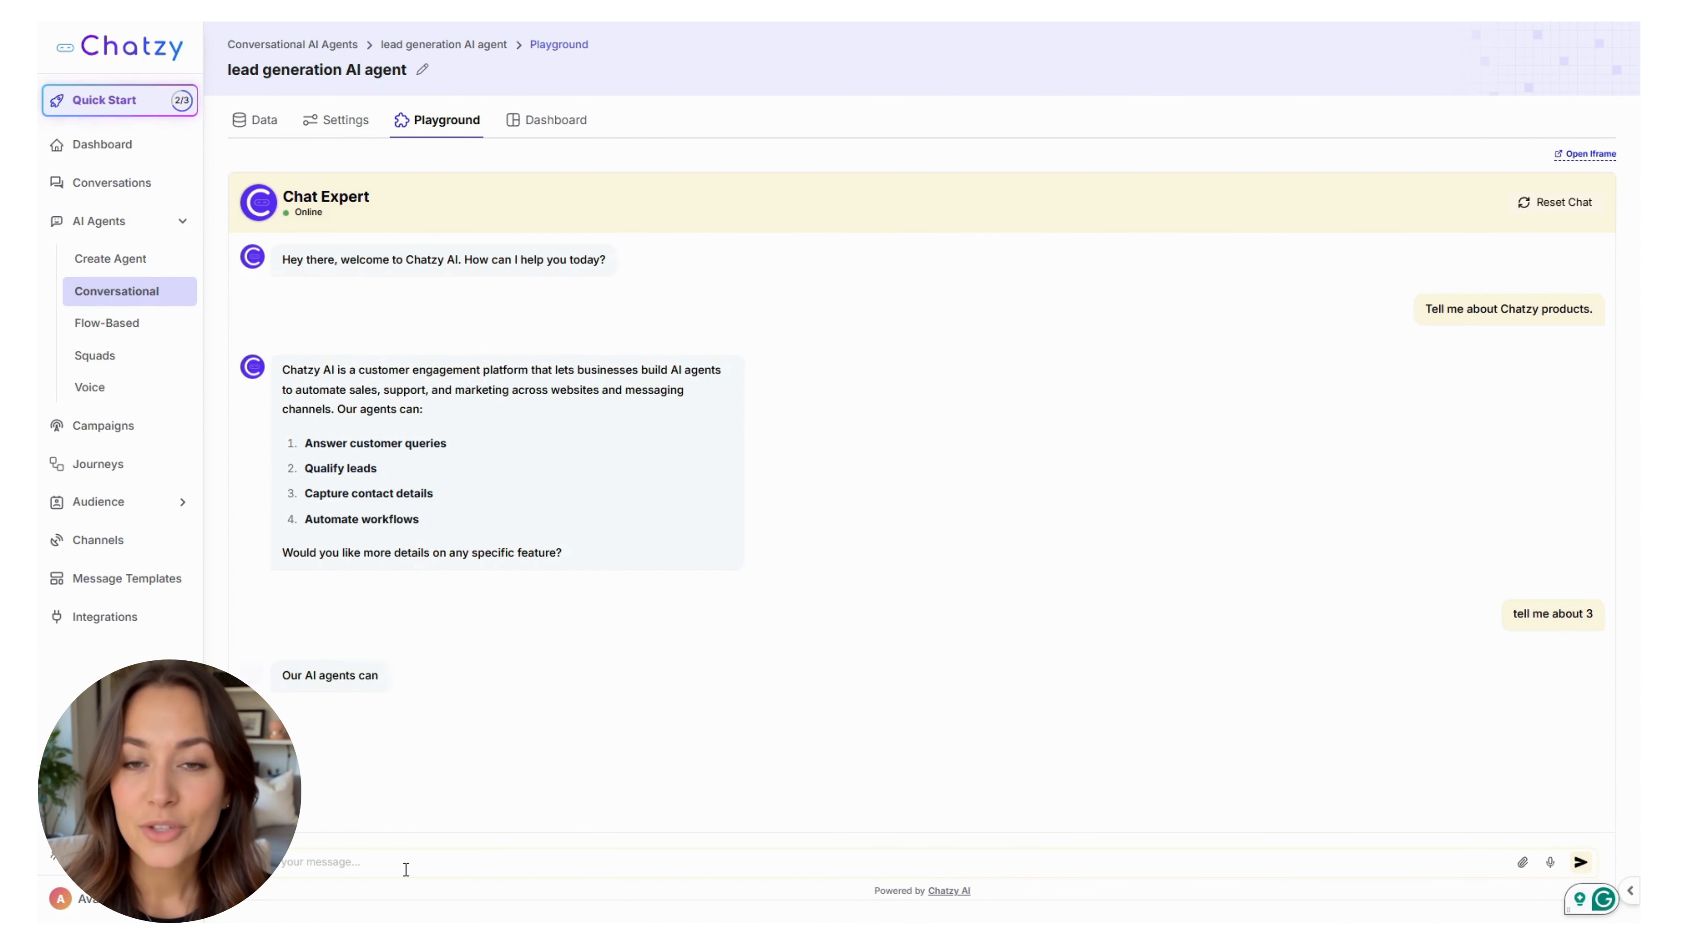
Step: Open the newest chat log in the agent's dashboard and examine the search query behind the reply to "tell me about 3"
{"action": "left_click", "coordinate": [541, 119]}
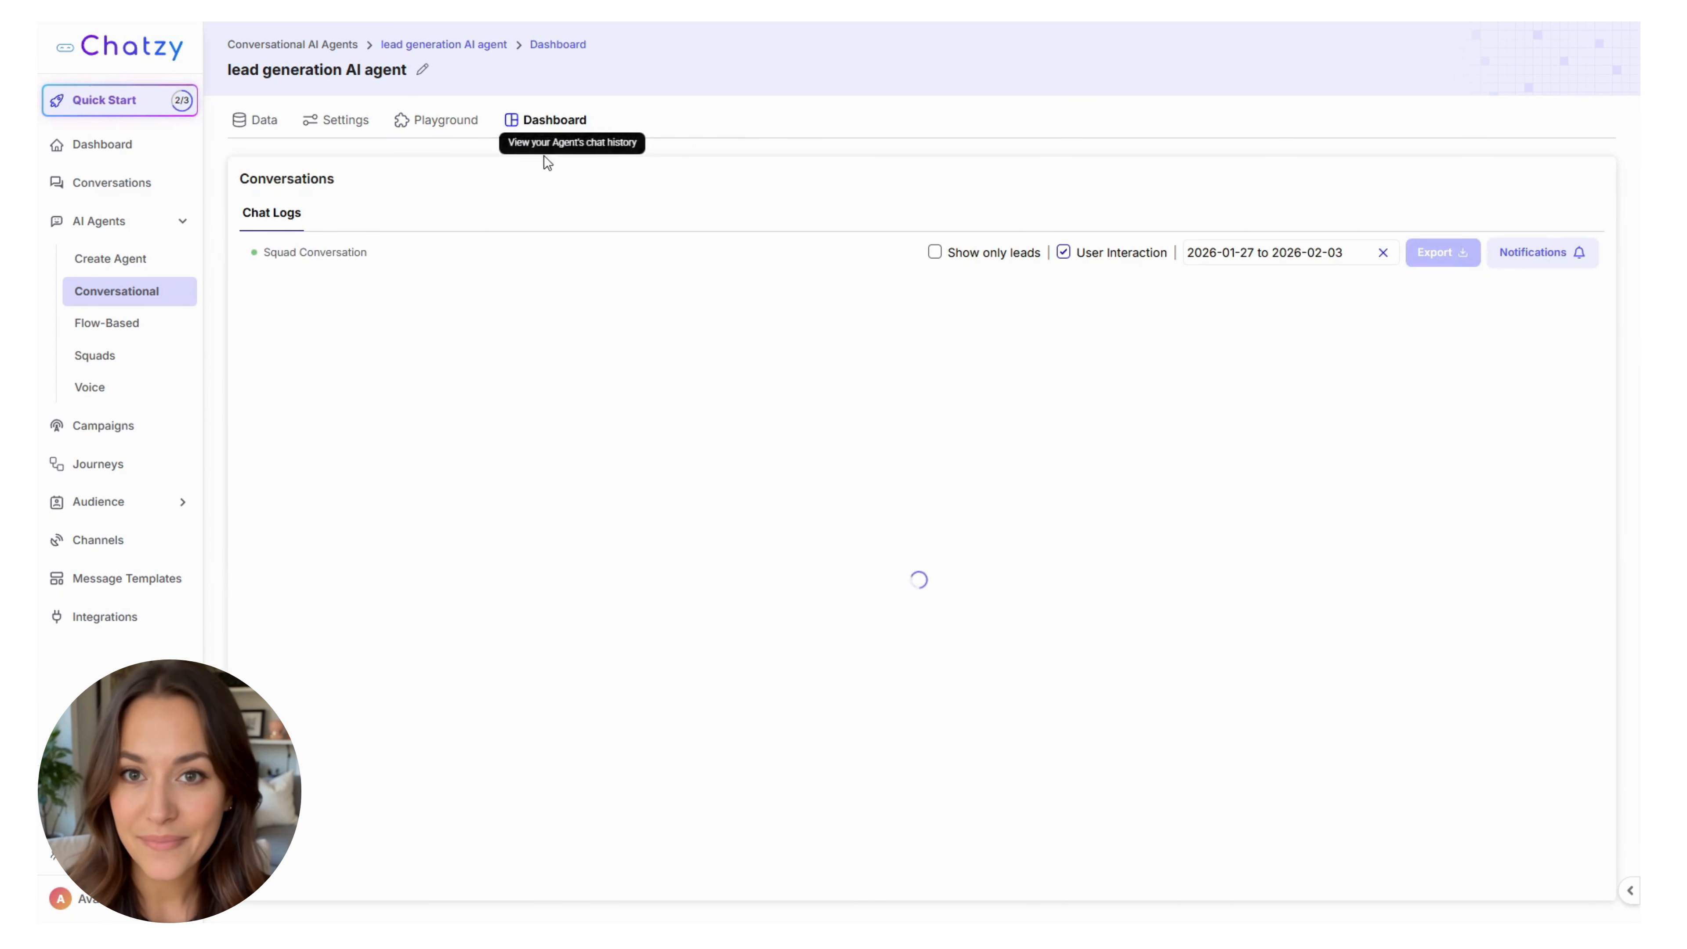
{"action": "left_click", "coordinate": [386, 302]}
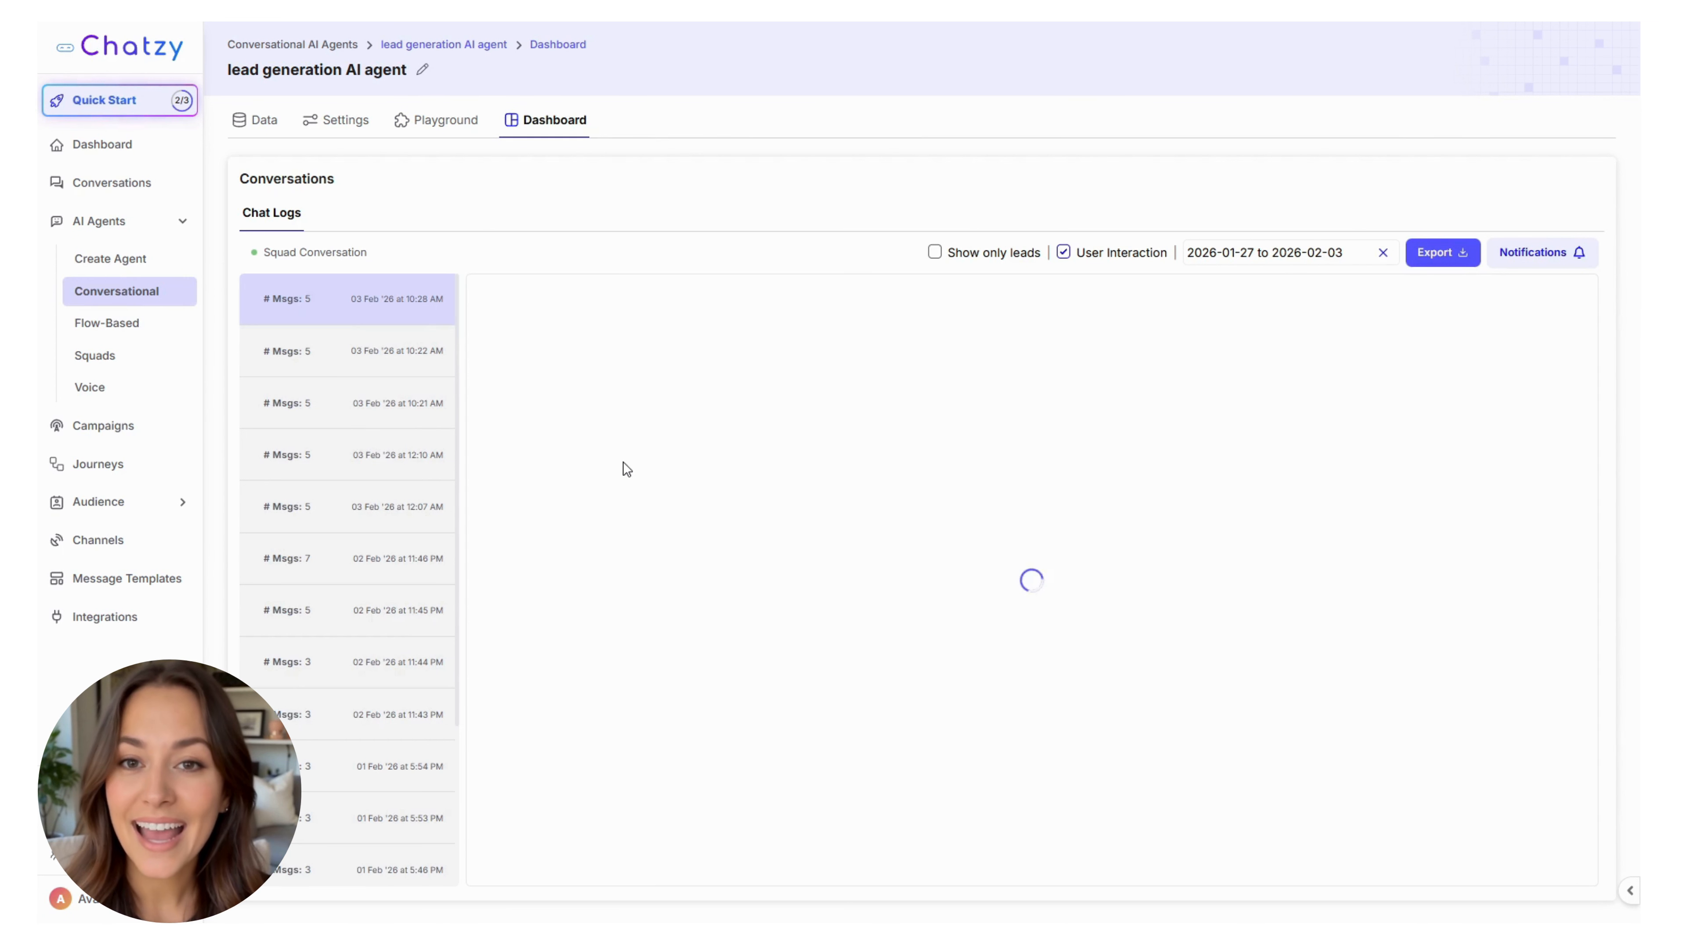
{"action": "scroll", "coordinate": [665, 598], "scroll_direction": "down", "scroll_amount": 5}
{"action": "left_click_drag", "start_coordinate": [667, 562], "coordinate": [479, 561]}
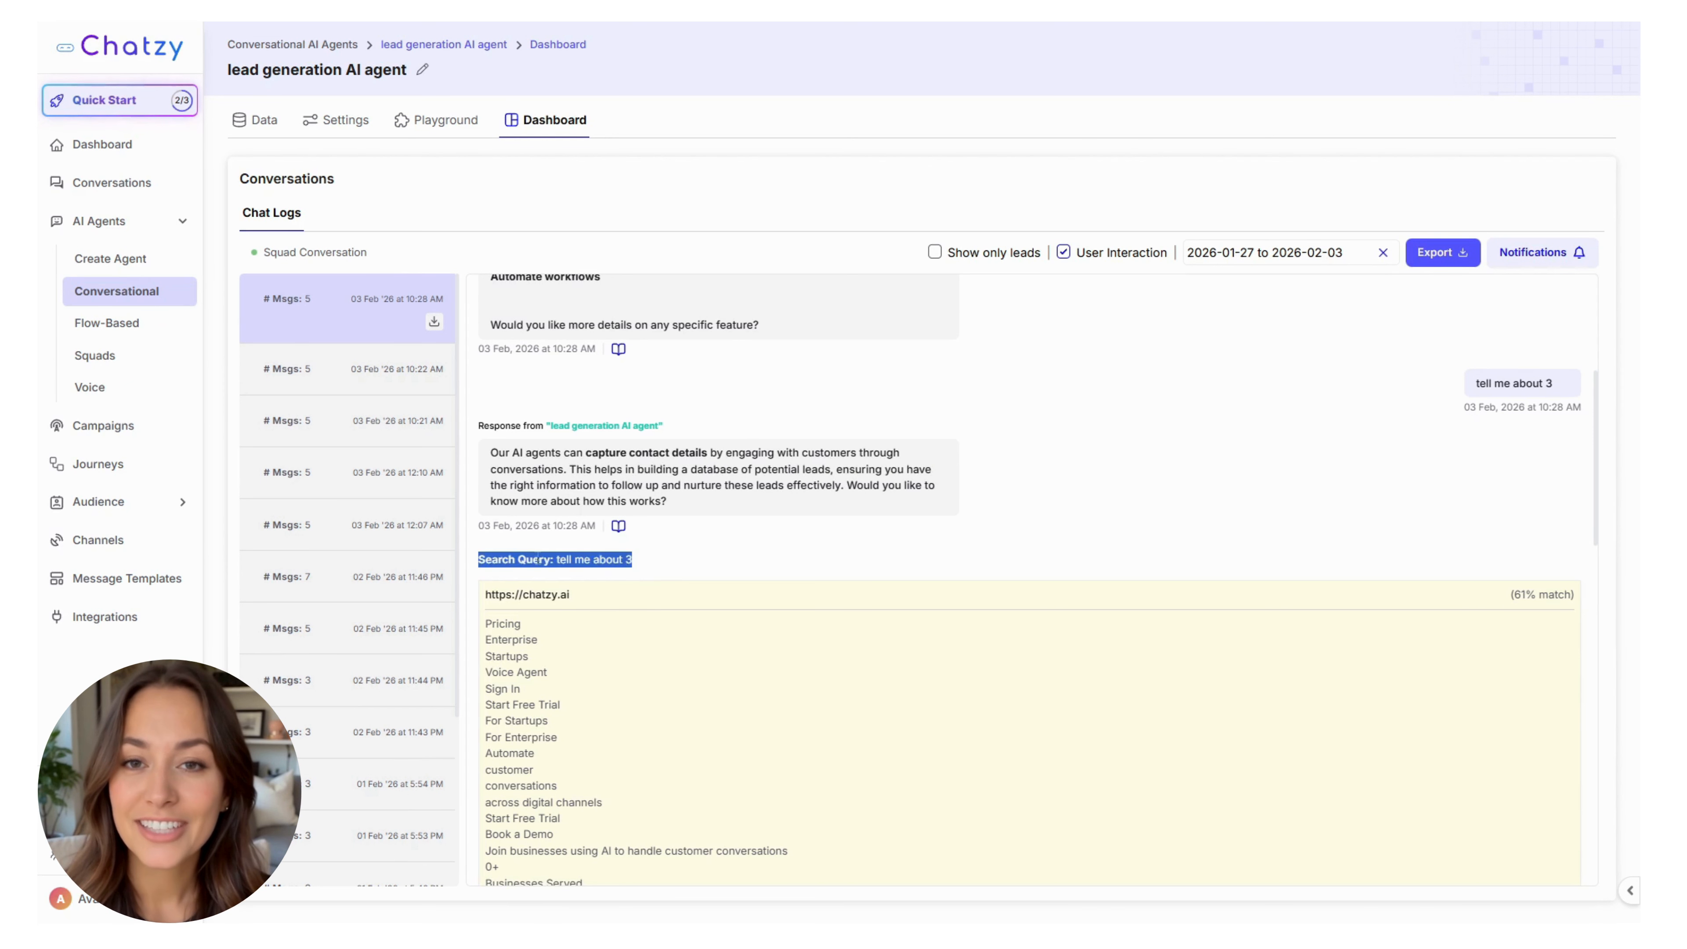
{"action": "double_click", "coordinate": [506, 561]}
{"action": "left_click", "coordinate": [704, 566]}
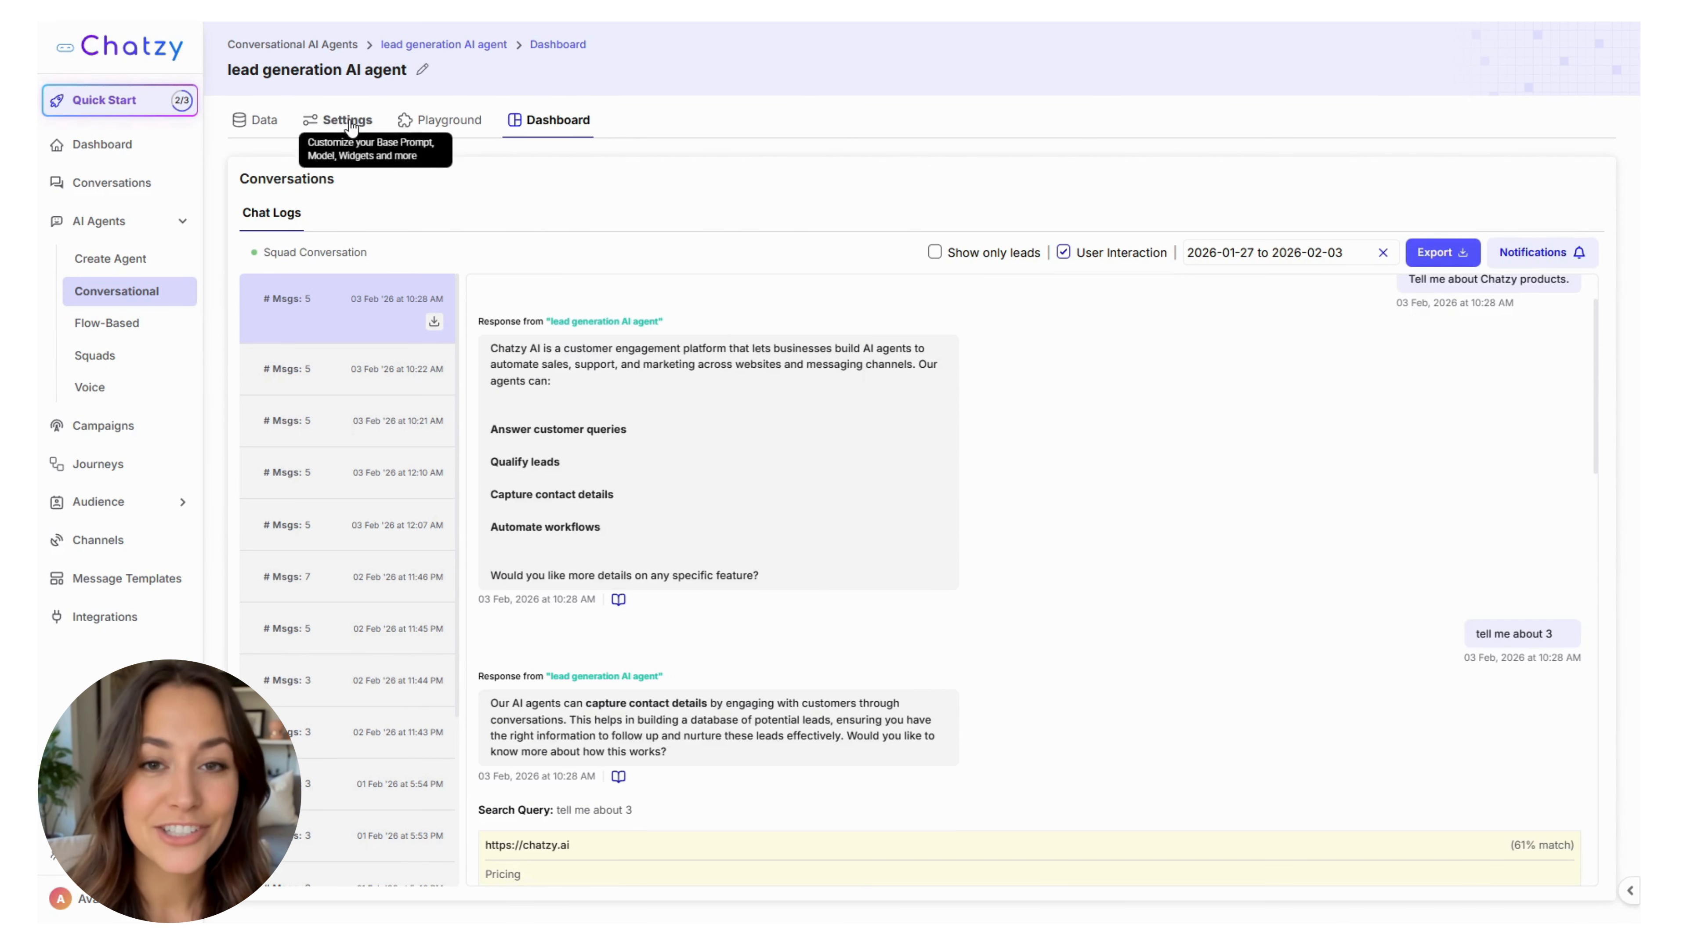
Step: Turn on Add Historical Context for KB Query Construction with a historical context length of 2 and save the settings
{"action": "left_click", "coordinate": [340, 121]}
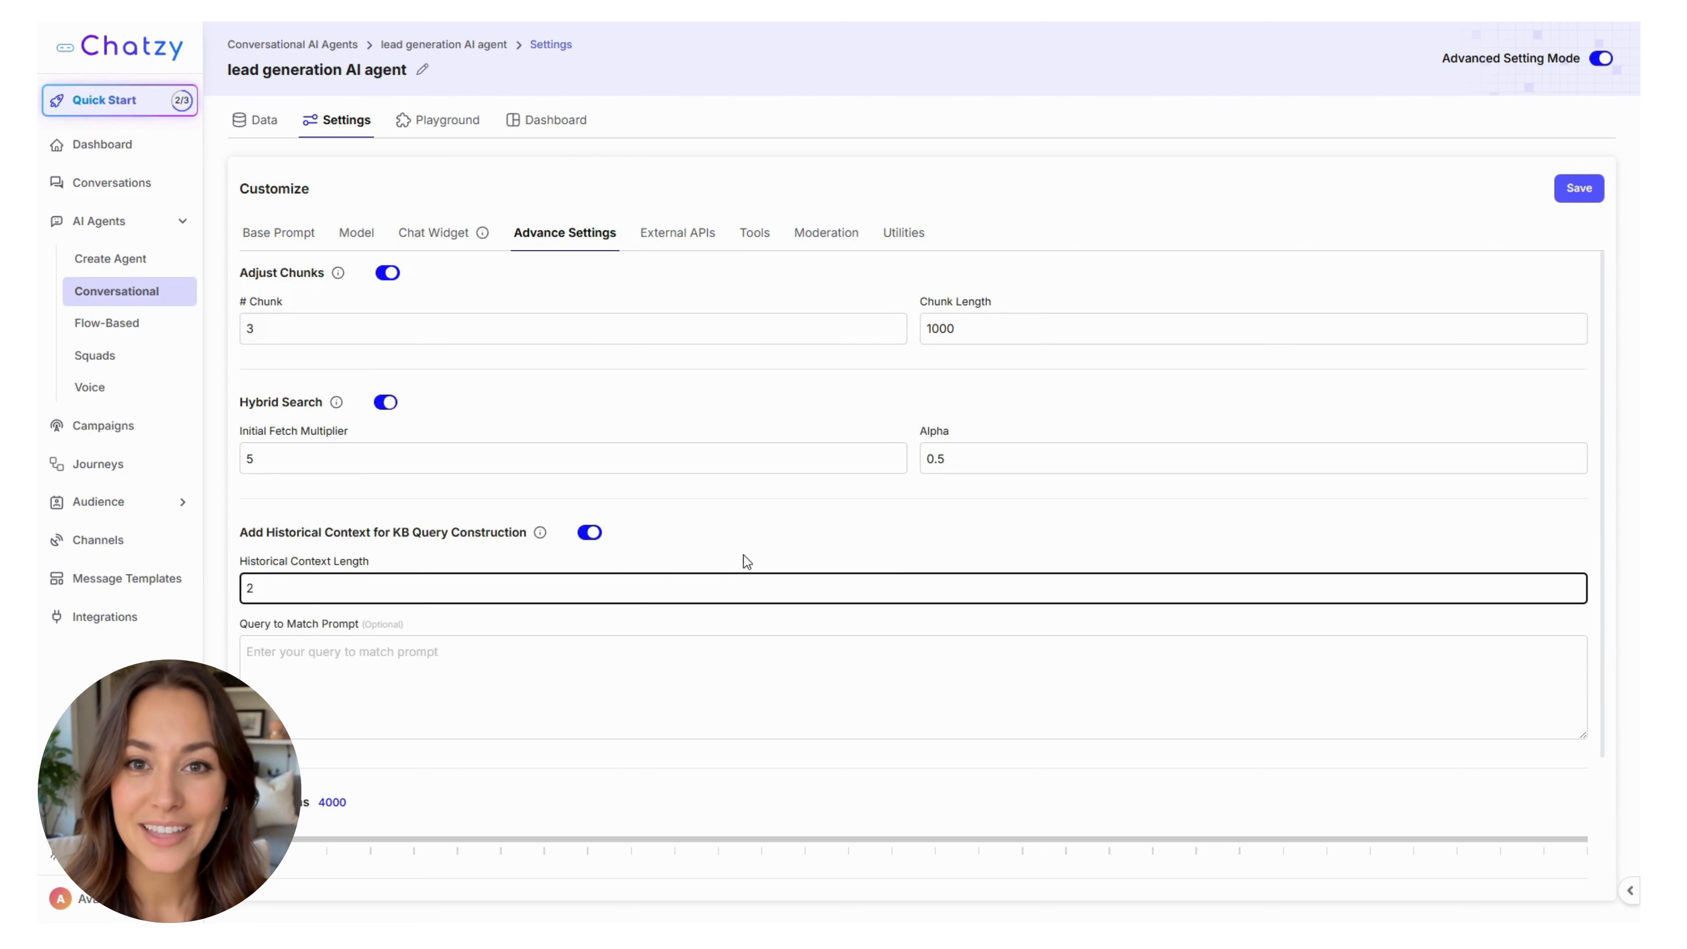
{"action": "left_click", "coordinate": [1562, 196]}
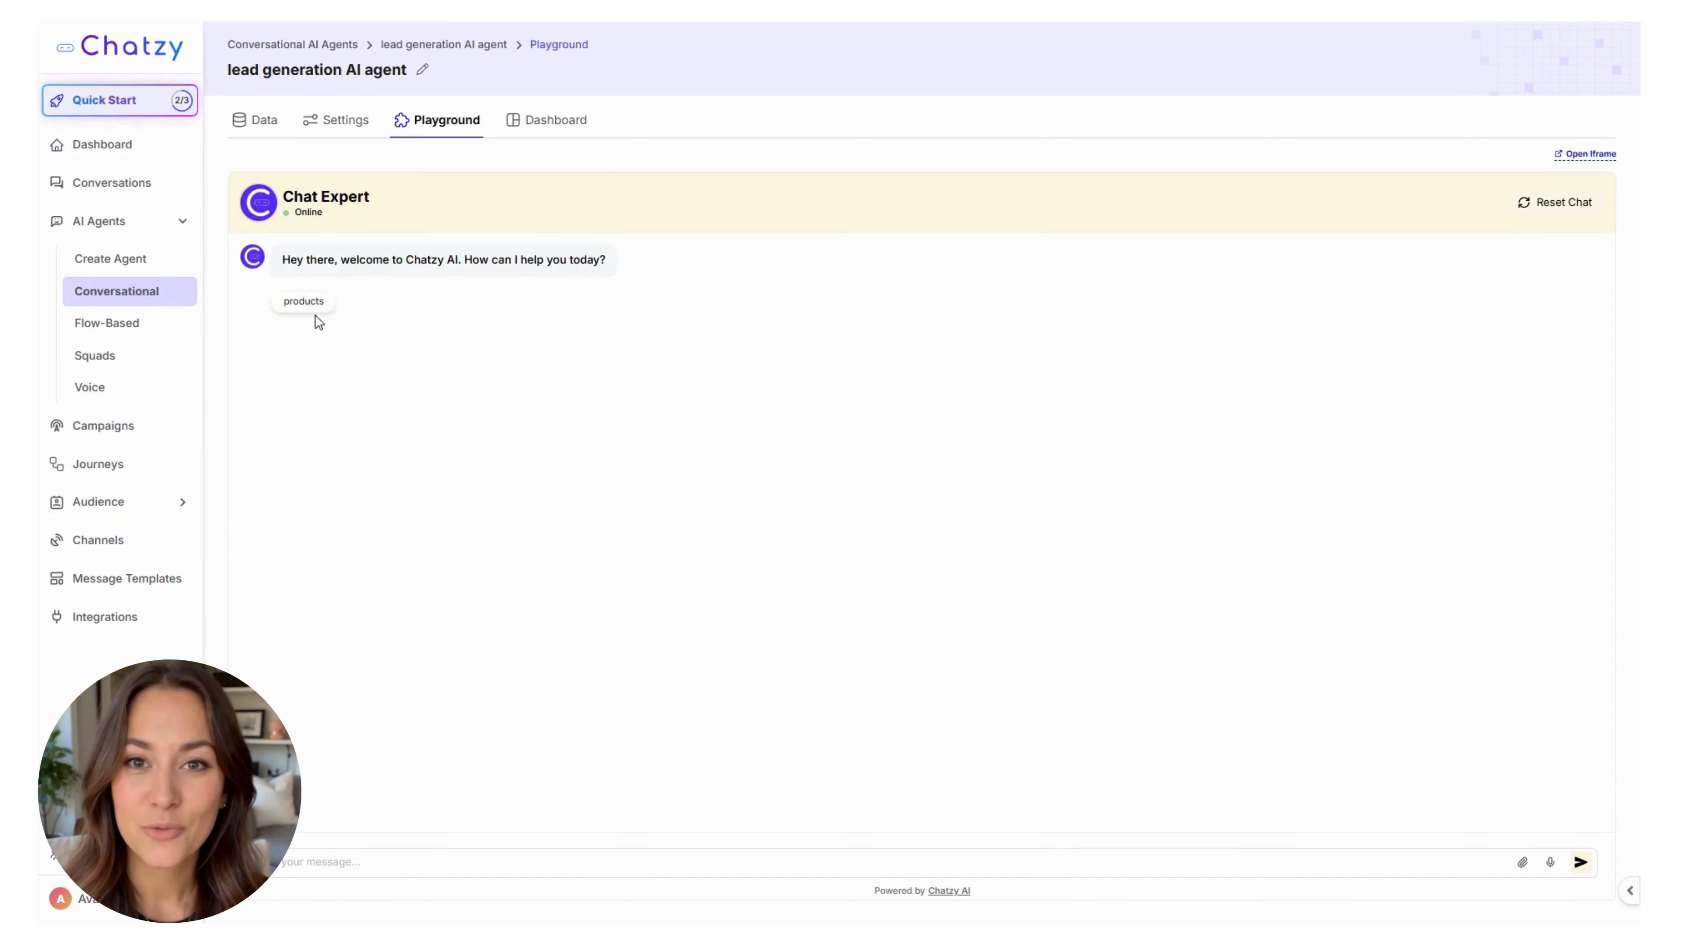
Step: Test the agent in the playground with the products suggestion and the follow-up message "tell me about 3"
{"action": "left_click", "coordinate": [309, 305]}
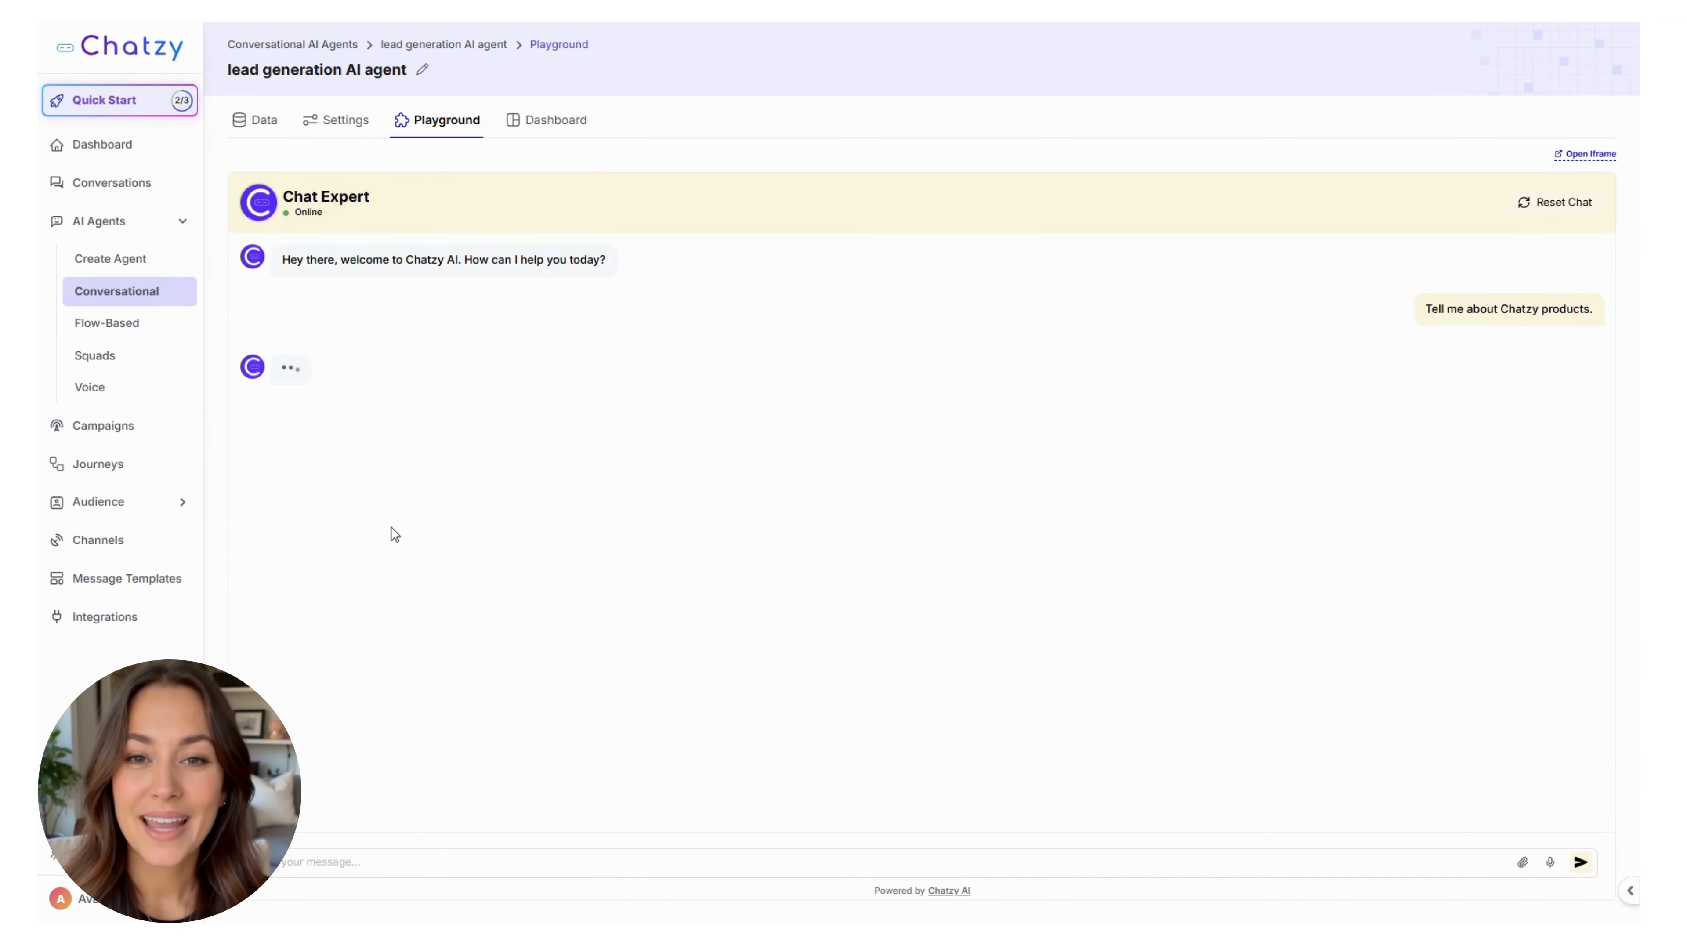
{"action": "left_click", "coordinate": [386, 861]}
{"action": "type", "text": "tell me about 3"}
{"action": "key", "text": "Return"}
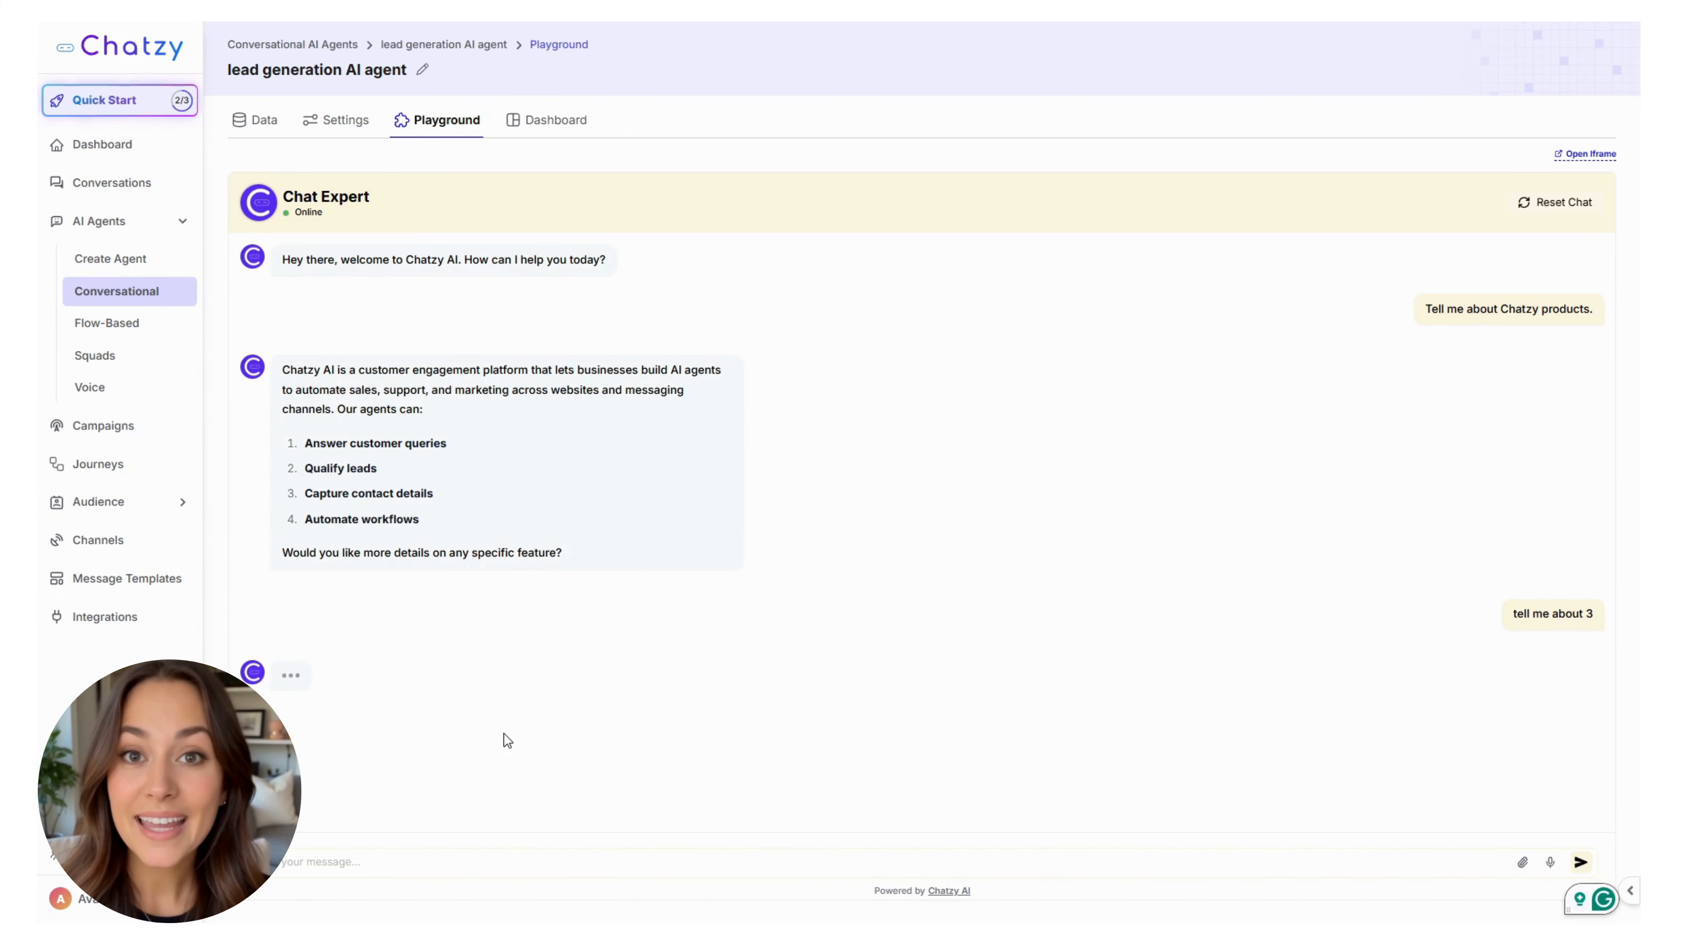
Step: Open the latest chat log in the agent's dashboard and examine the search query built with historical context for "tell me about 3"
{"action": "left_click", "coordinate": [548, 120]}
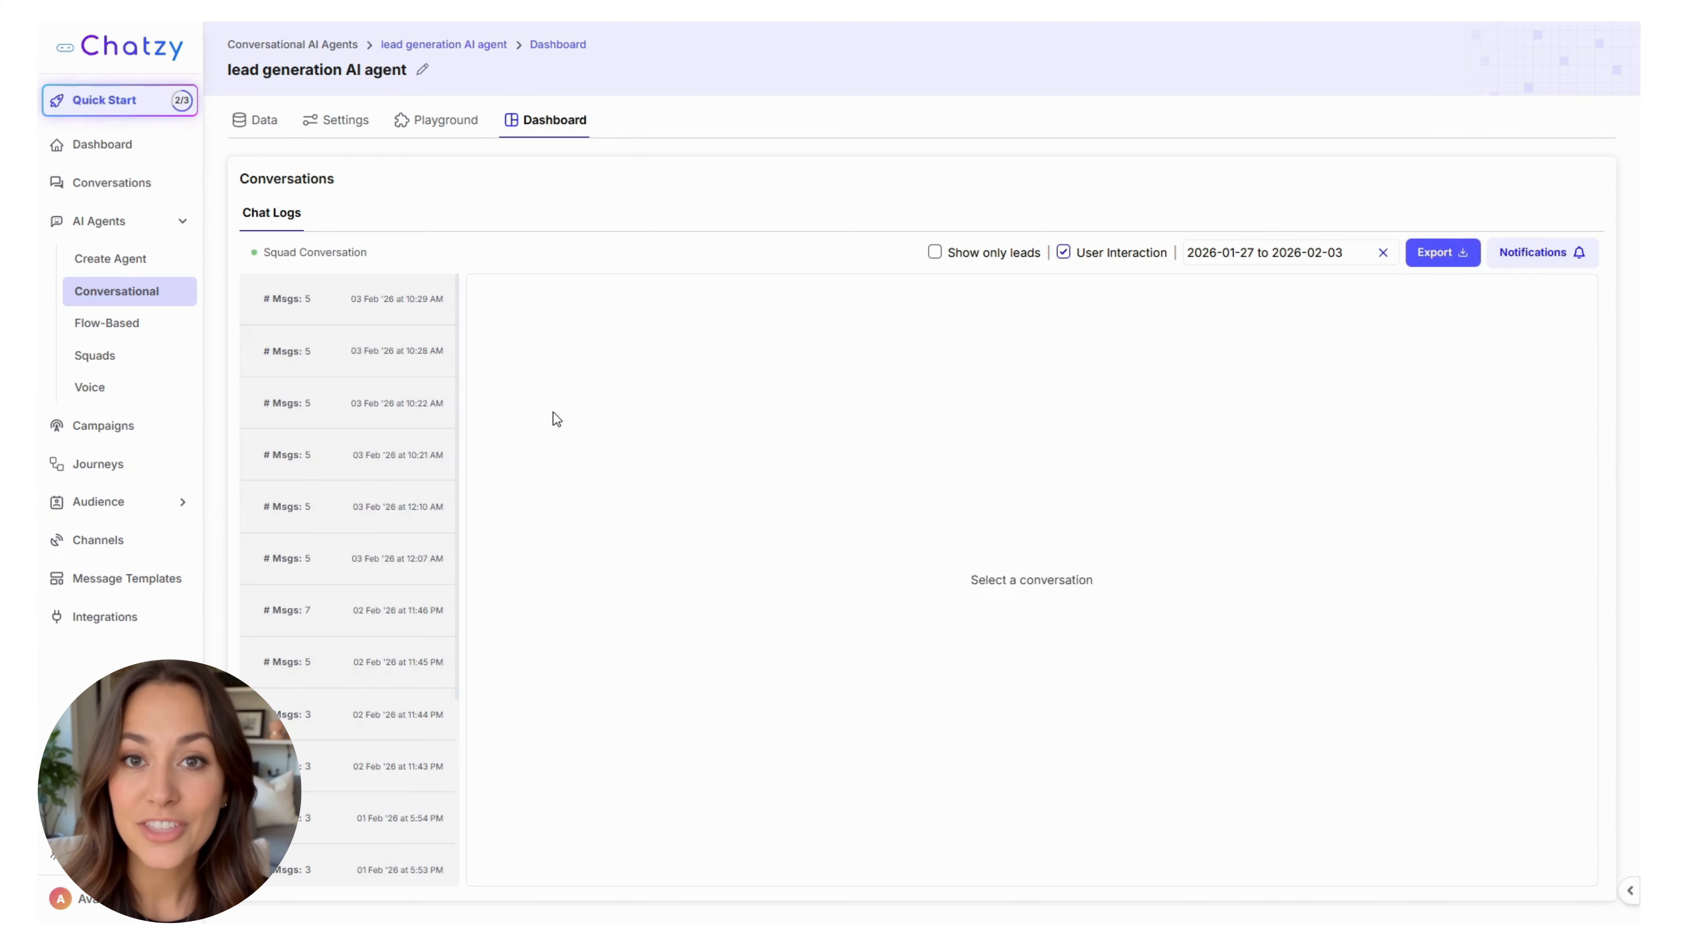
{"action": "scroll", "coordinate": [636, 858], "scroll_direction": "down", "scroll_amount": 5}
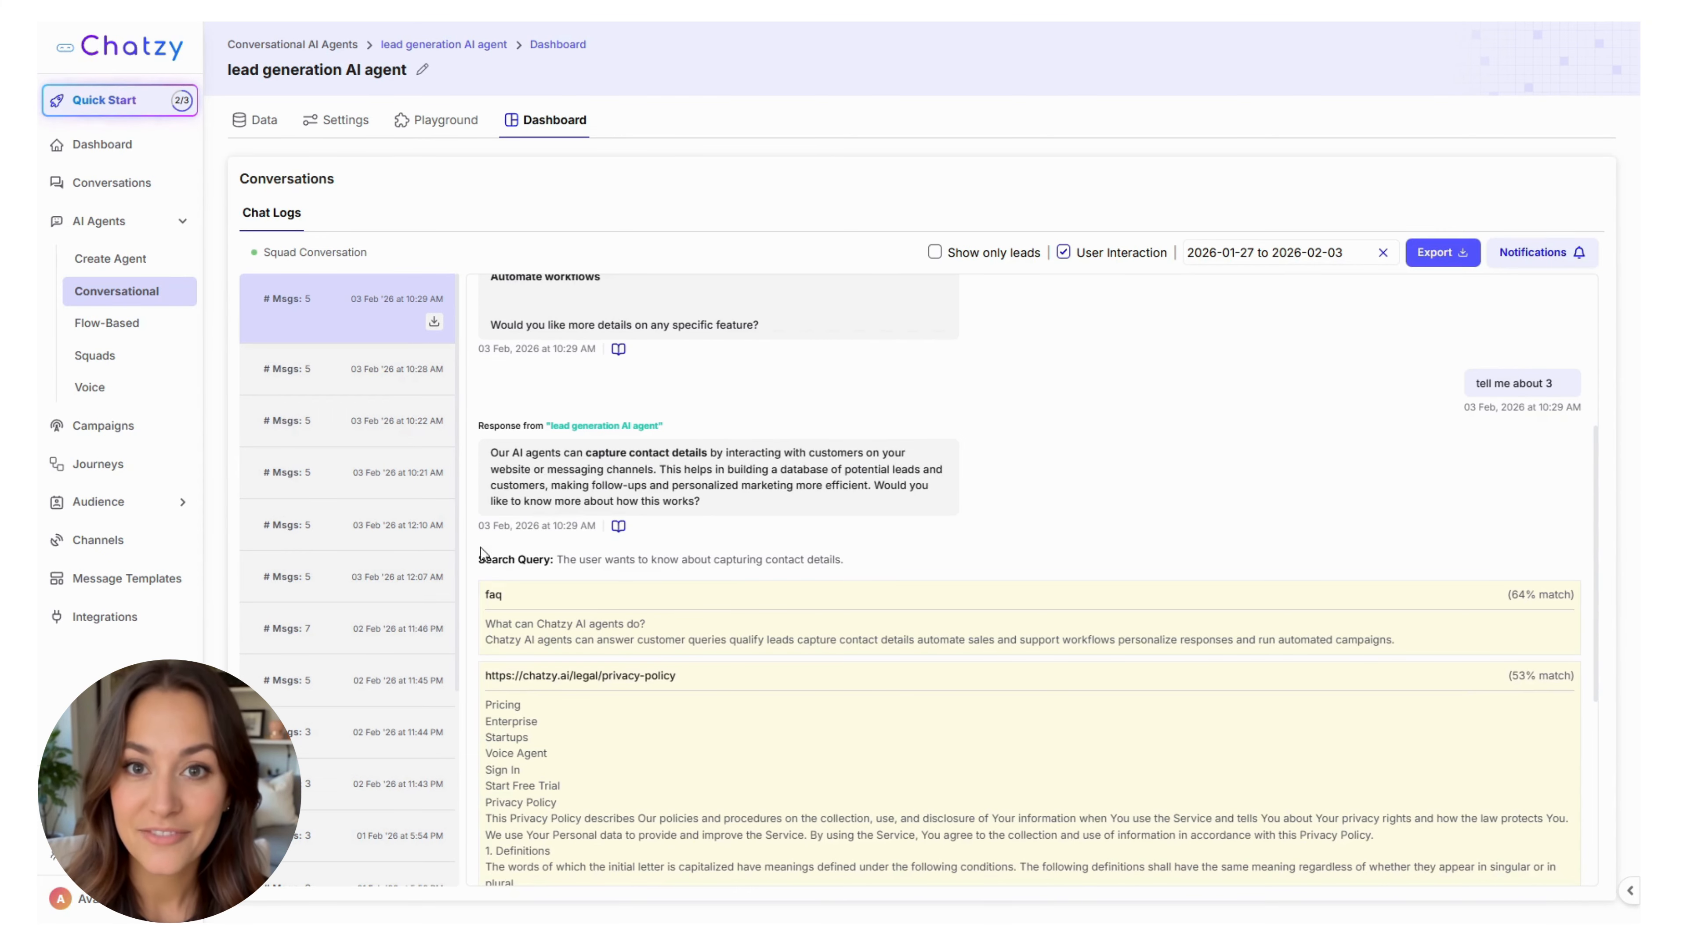
{"action": "left_click_drag", "start_coordinate": [480, 559], "coordinate": [853, 573]}
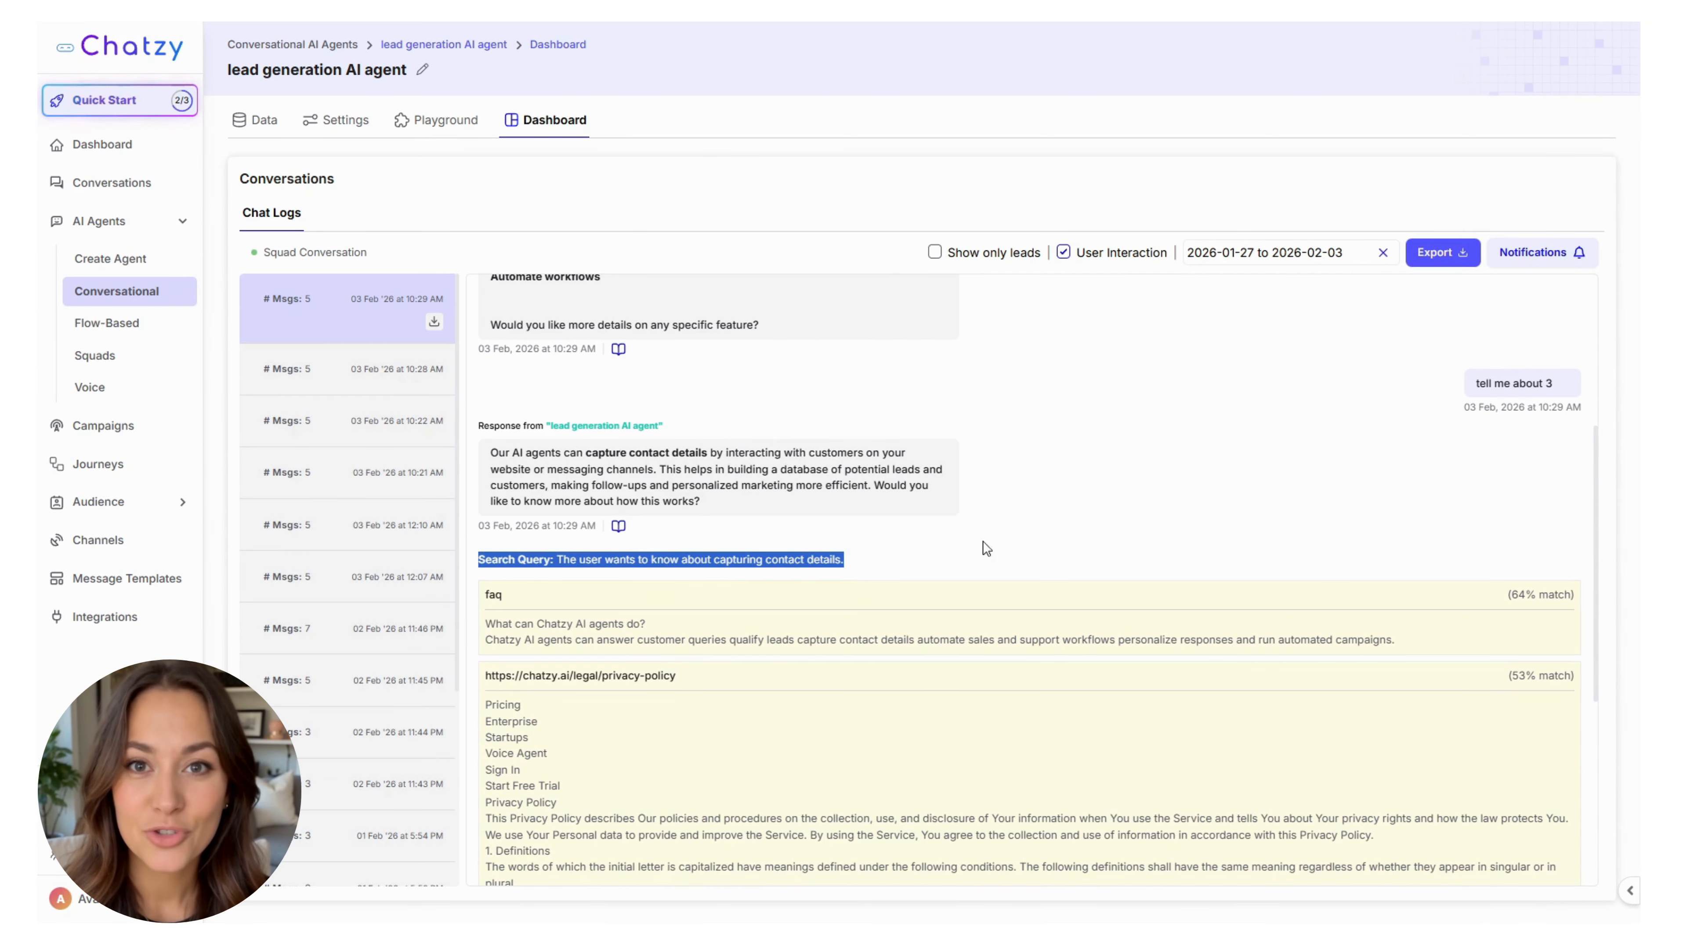
{"action": "left_click", "coordinate": [699, 573]}
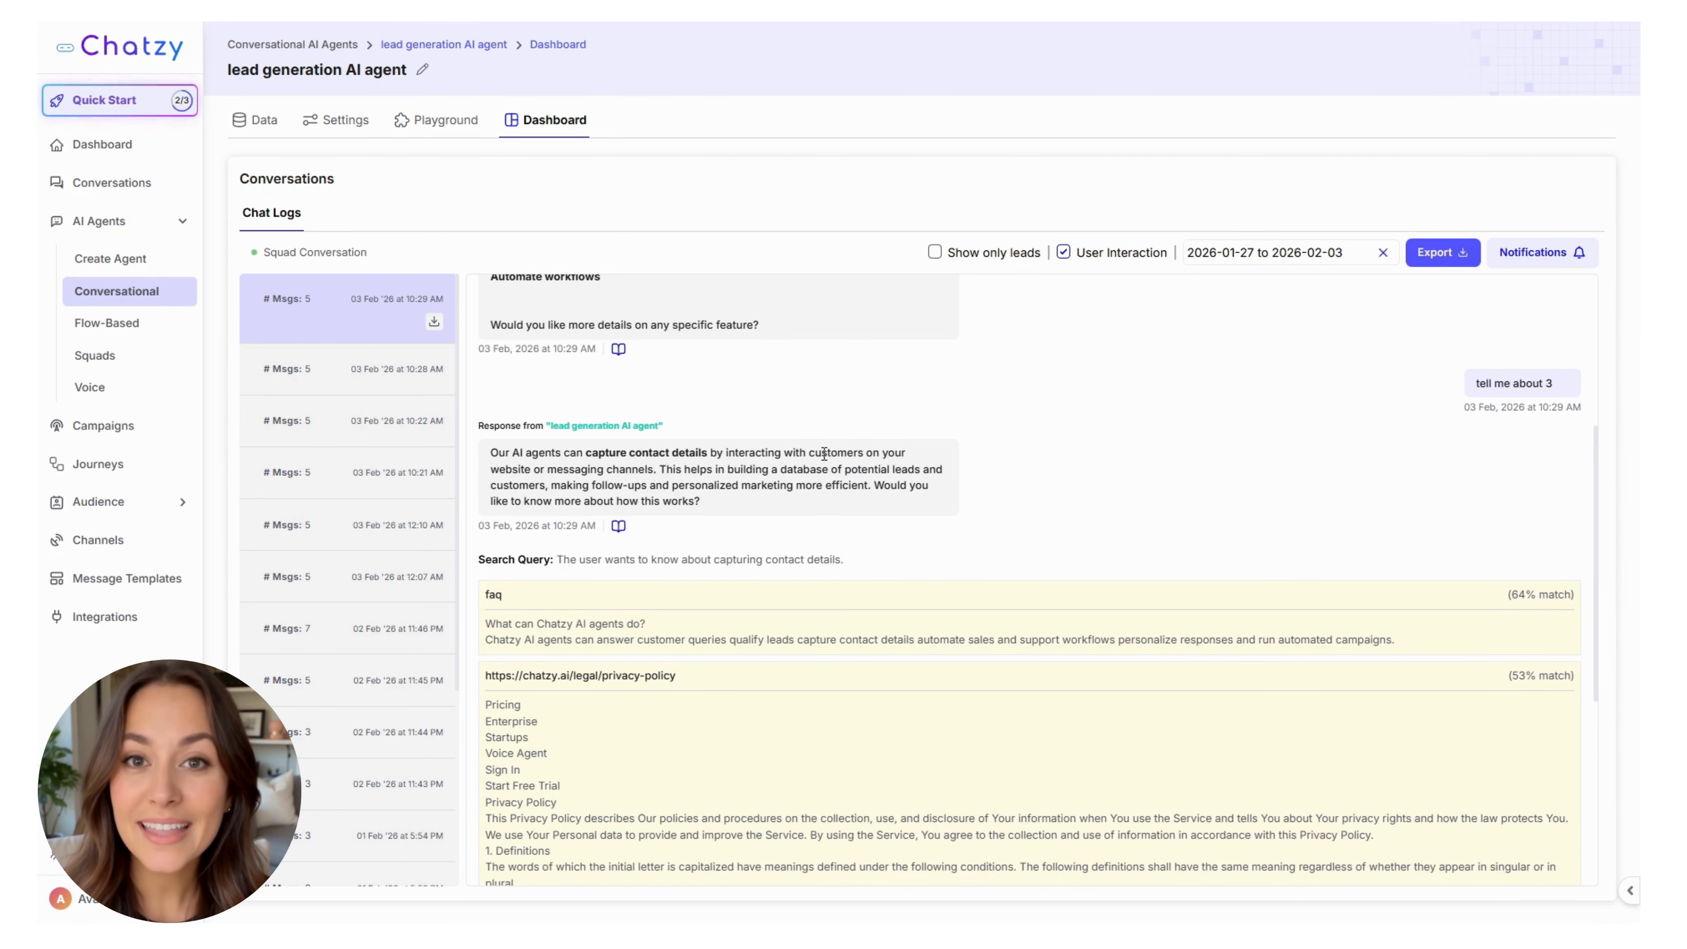
{"action": "scroll", "coordinate": [669, 306], "scroll_direction": "up", "scroll_amount": 5}
Step: Return to the agent's Advance Settings and examine the Max Tokens setting
{"action": "left_click", "coordinate": [344, 123]}
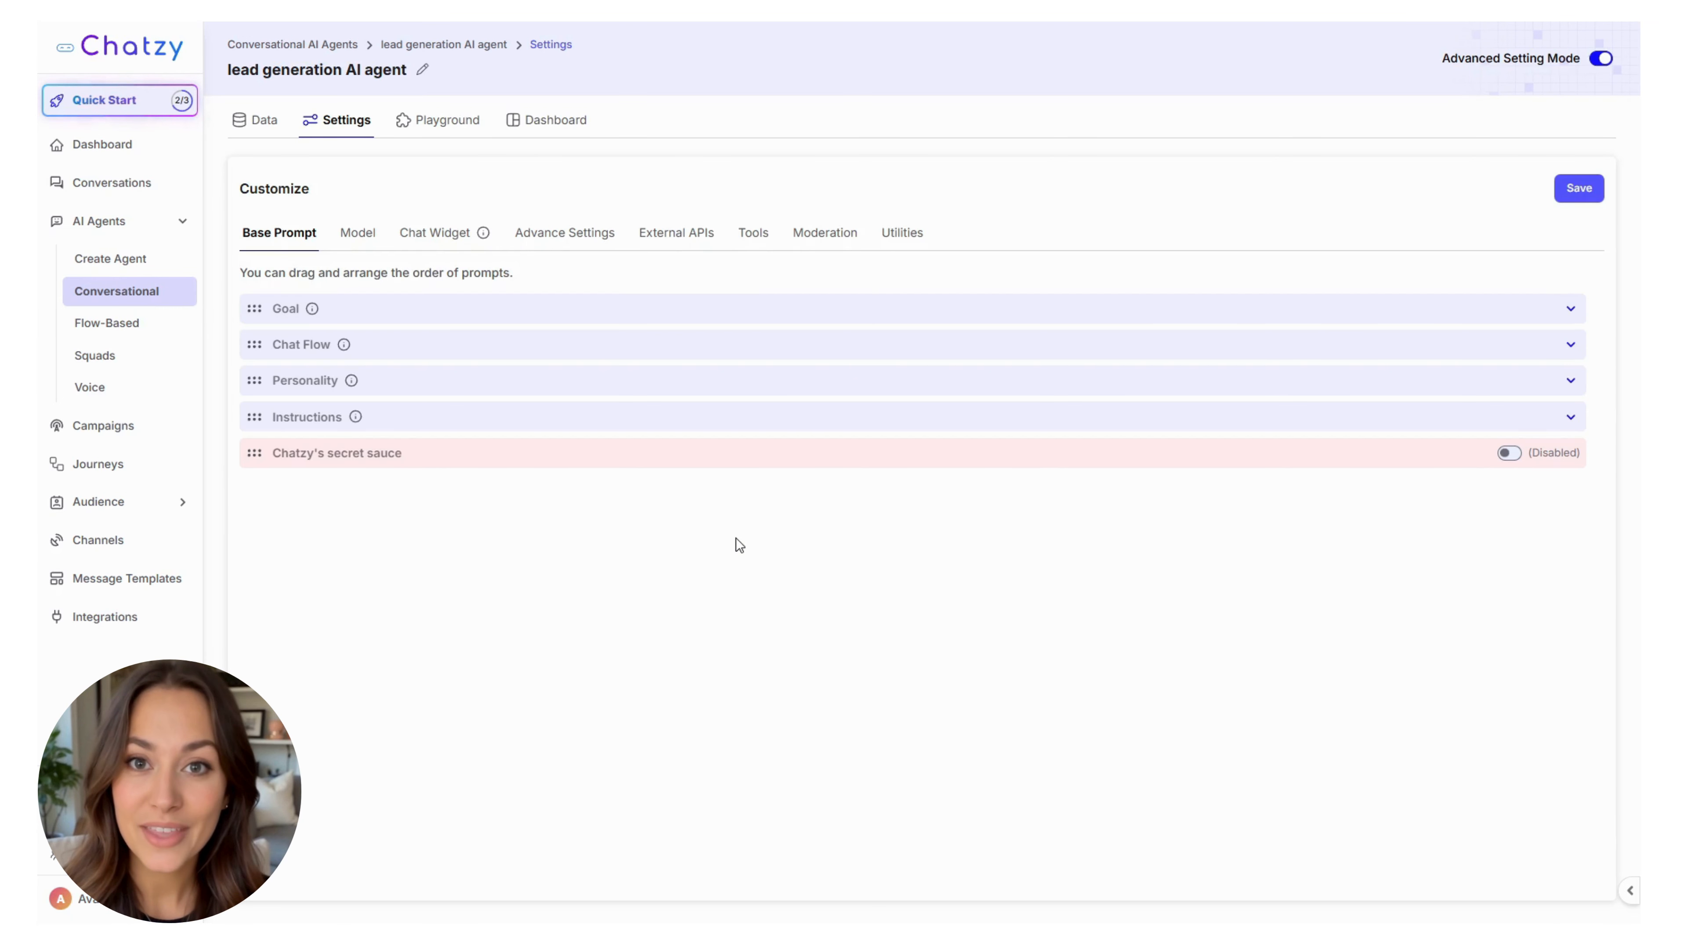
{"action": "left_click", "coordinate": [539, 244]}
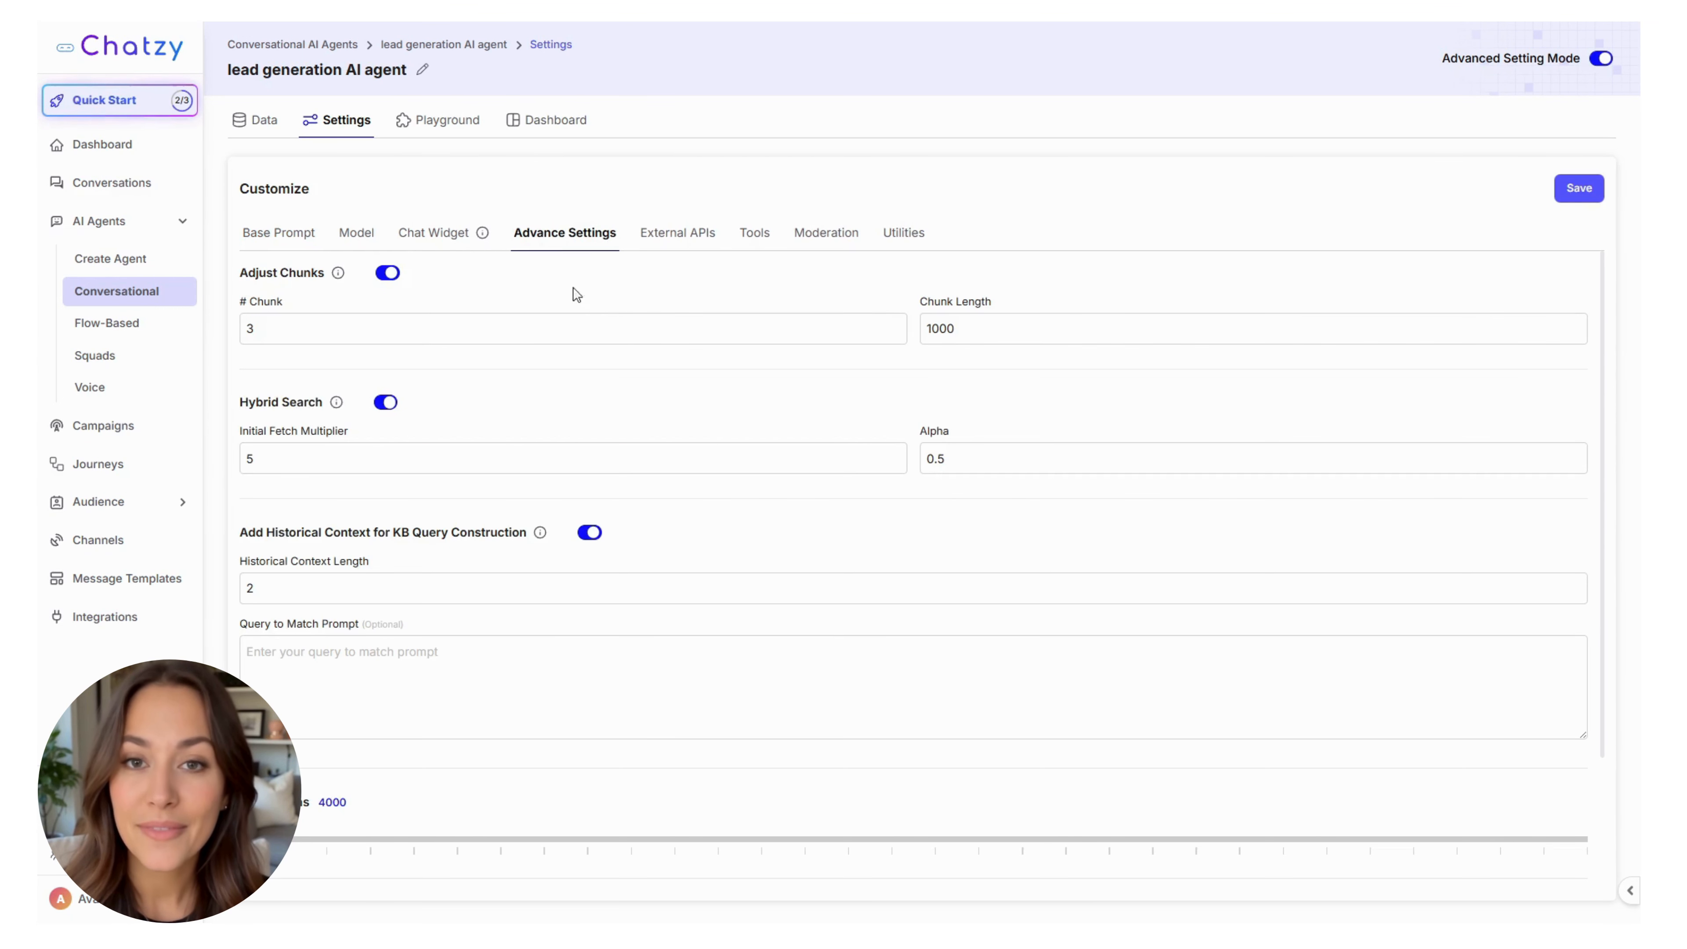
{"action": "scroll", "coordinate": [732, 427], "scroll_direction": "down", "scroll_amount": 3}
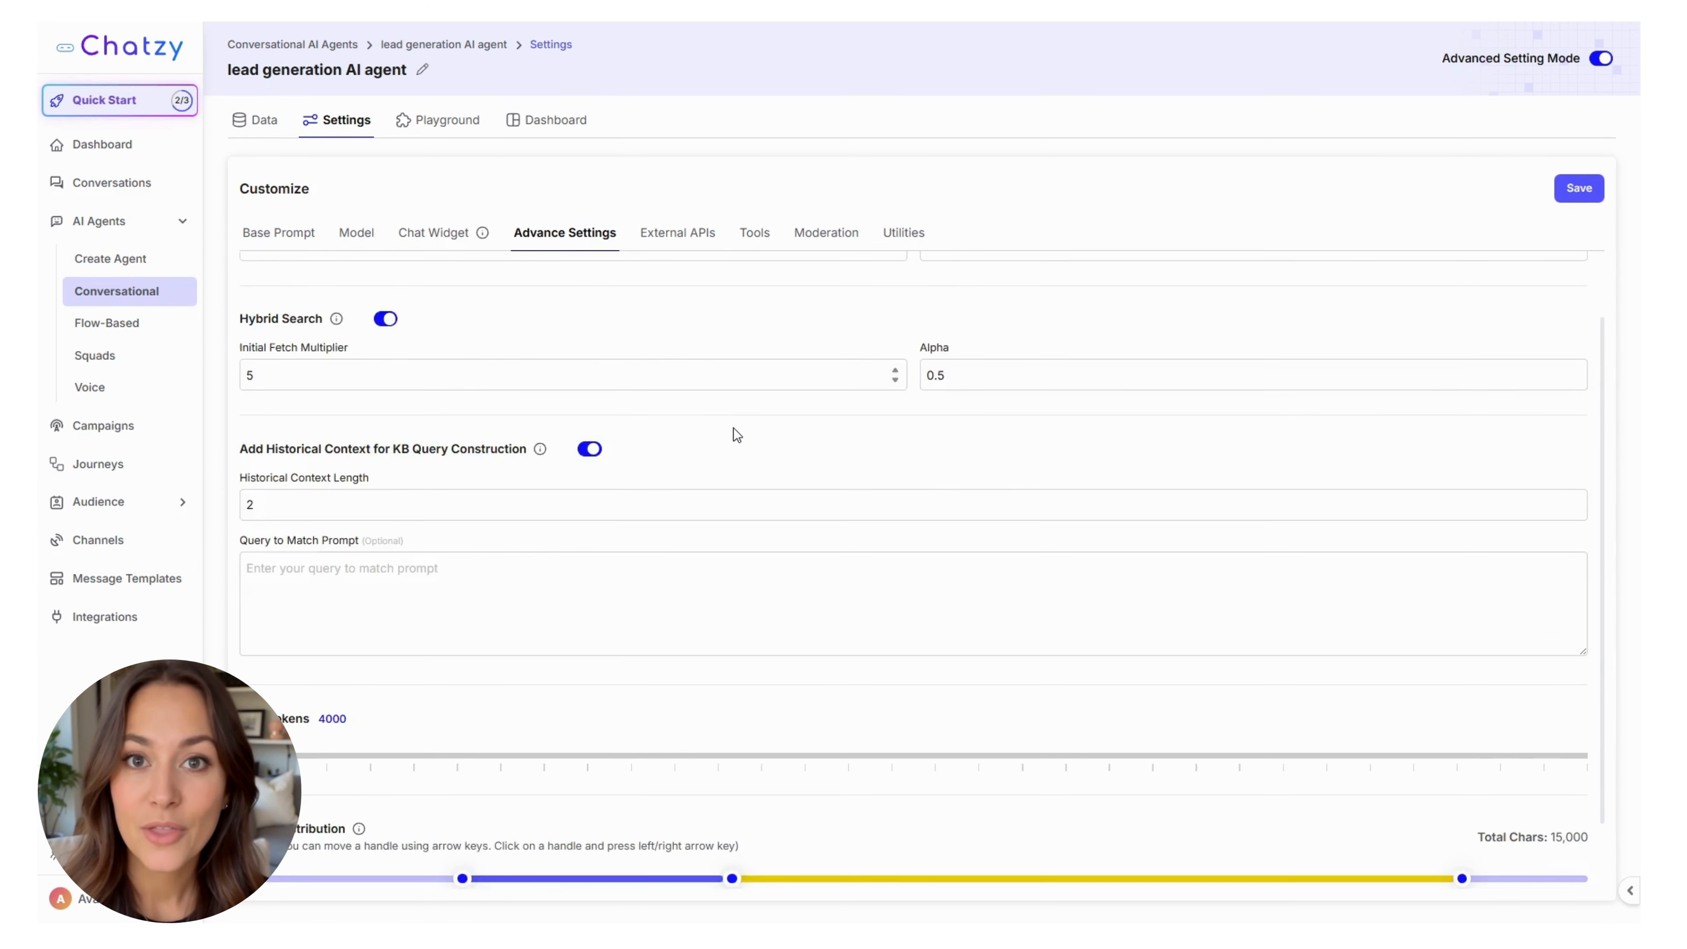
{"action": "scroll", "coordinate": [734, 442], "scroll_direction": "up", "scroll_amount": 3}
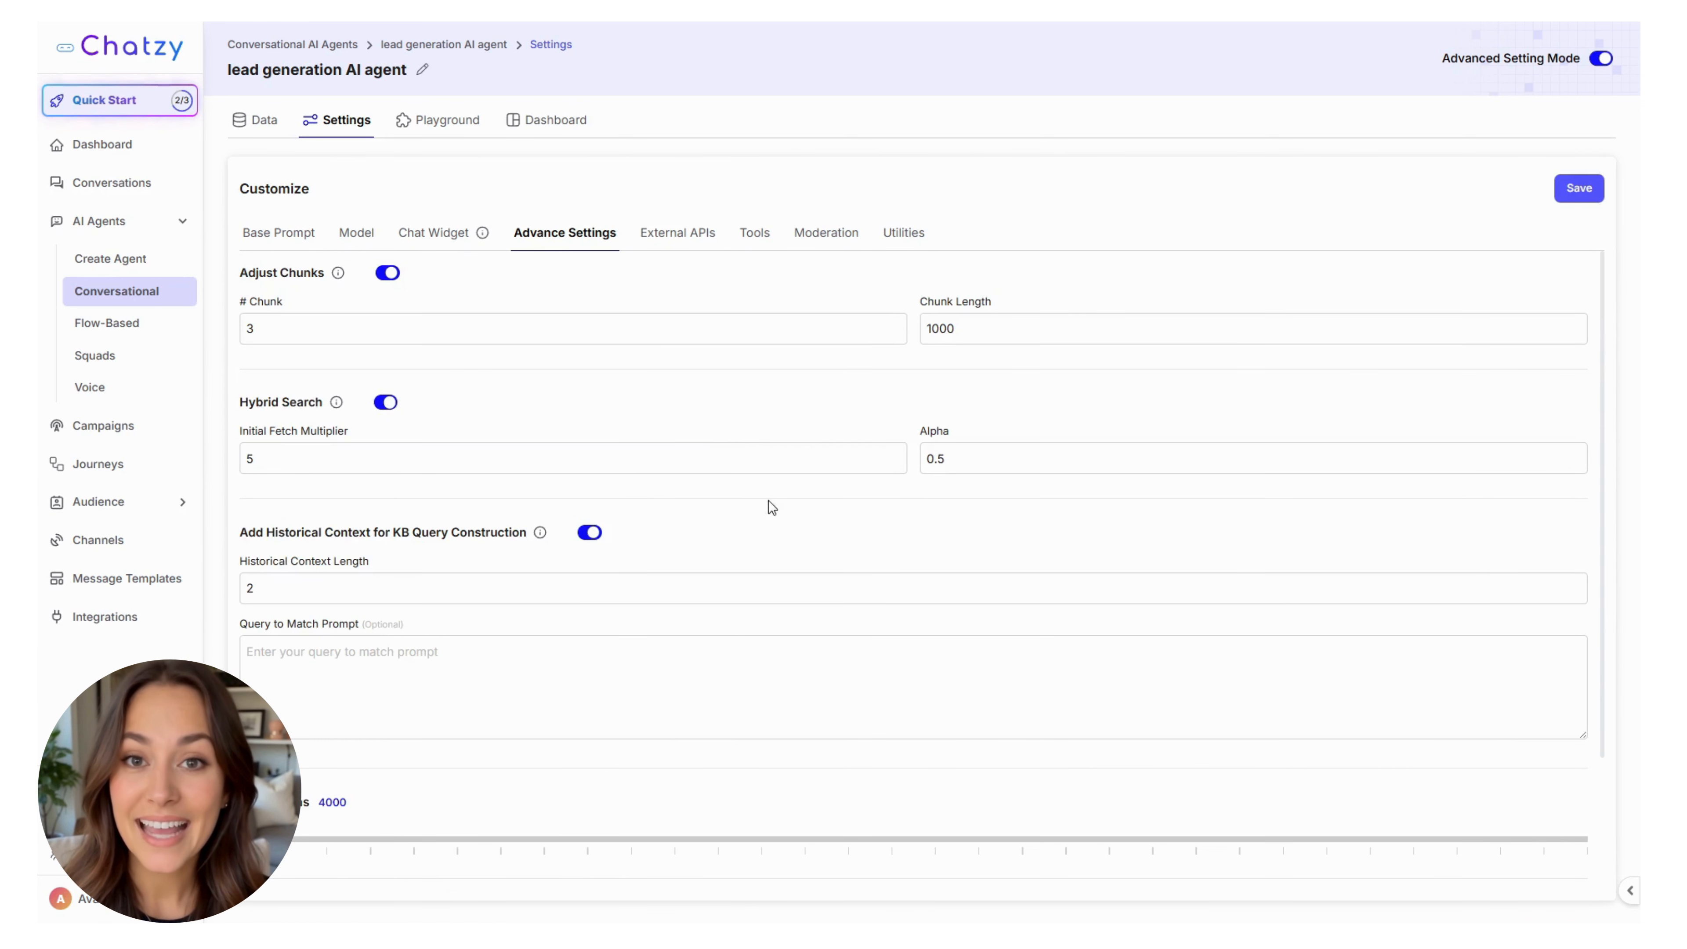
{"action": "scroll", "coordinate": [813, 595], "scroll_direction": "down", "scroll_amount": 1}
{"action": "scroll", "coordinate": [839, 625], "scroll_direction": "down", "scroll_amount": 1}
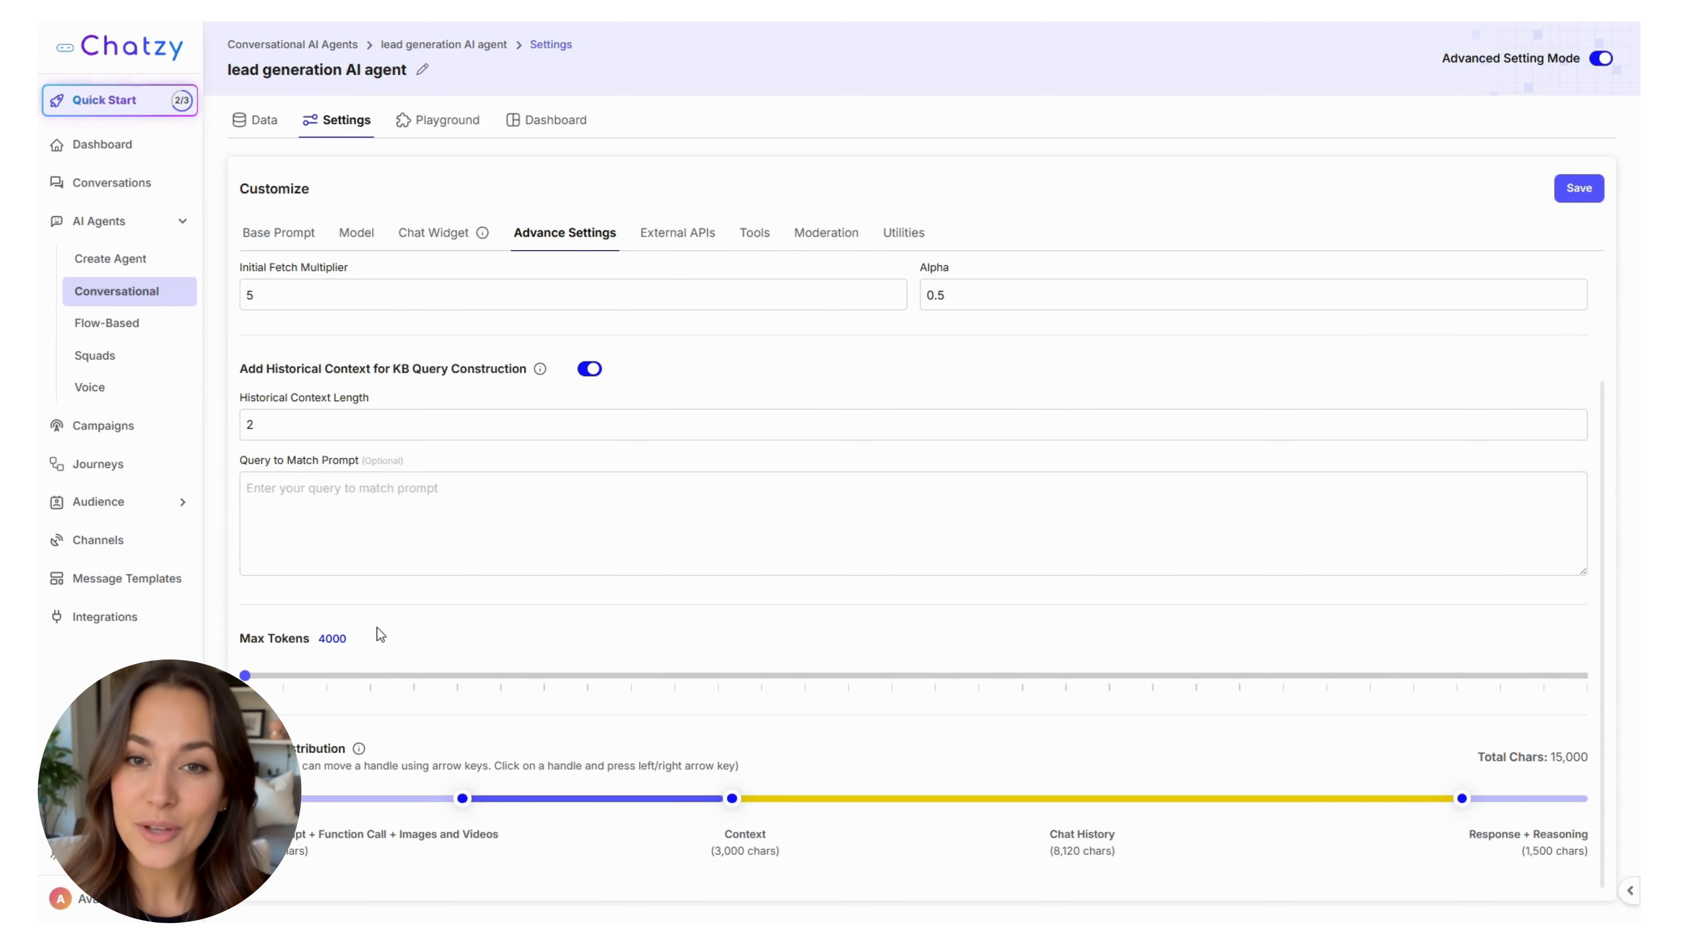
{"action": "left_click_drag", "start_coordinate": [246, 643], "coordinate": [344, 640]}
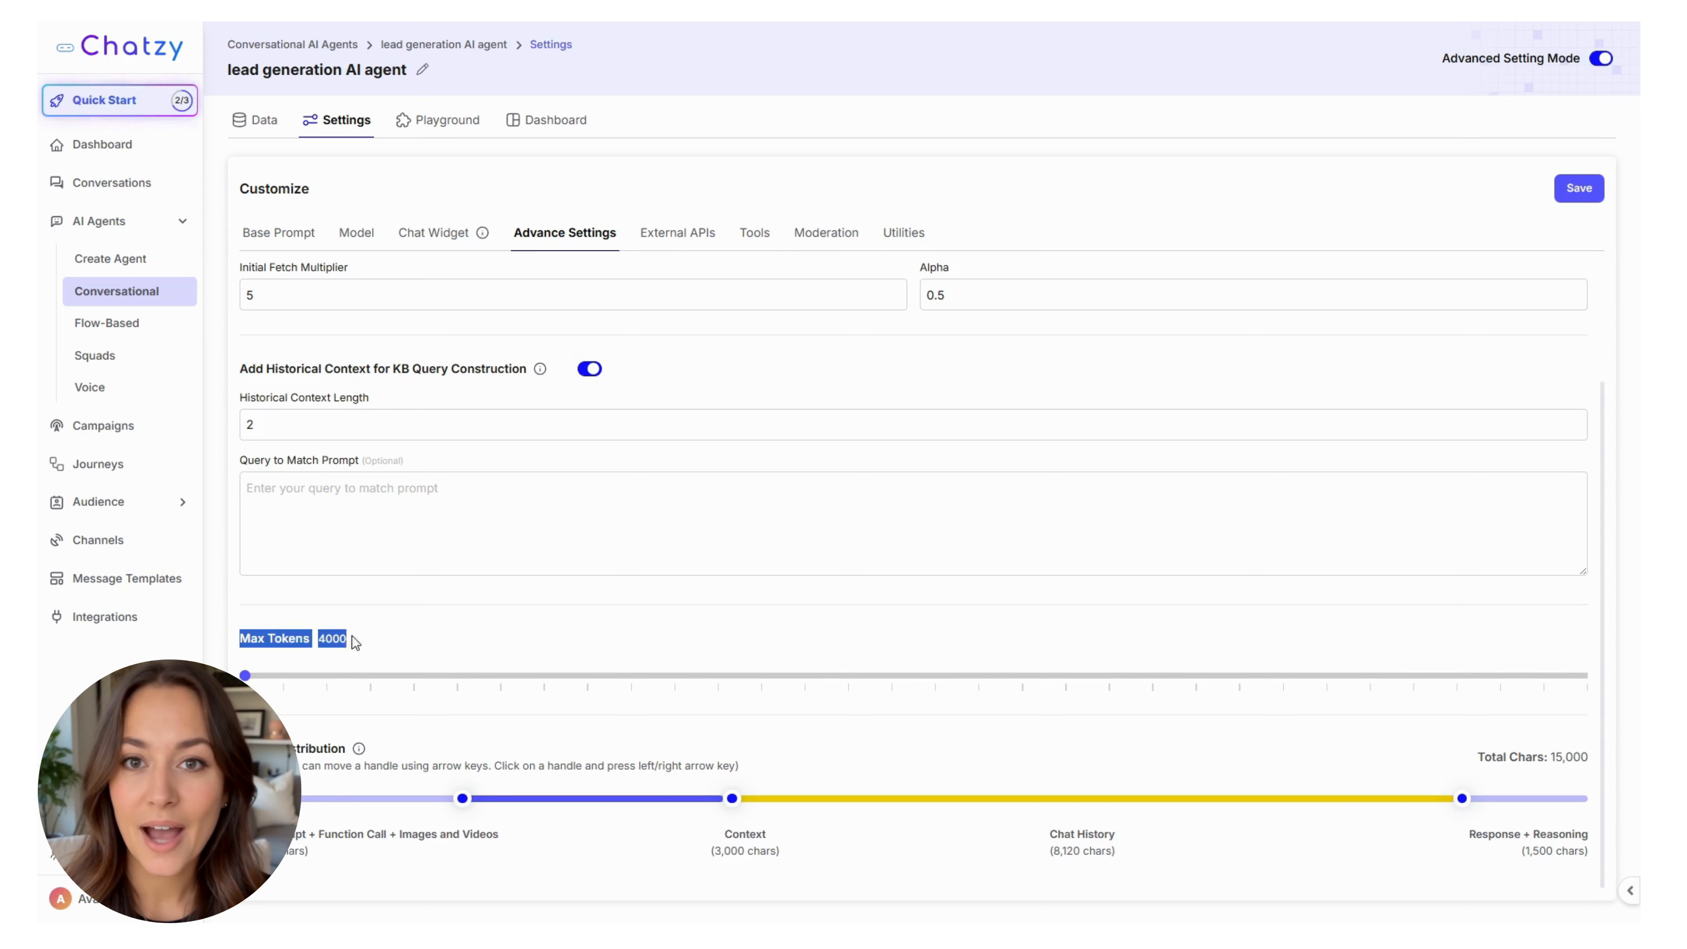
{"action": "double_click", "coordinate": [332, 639]}
{"action": "left_click", "coordinate": [388, 638]}
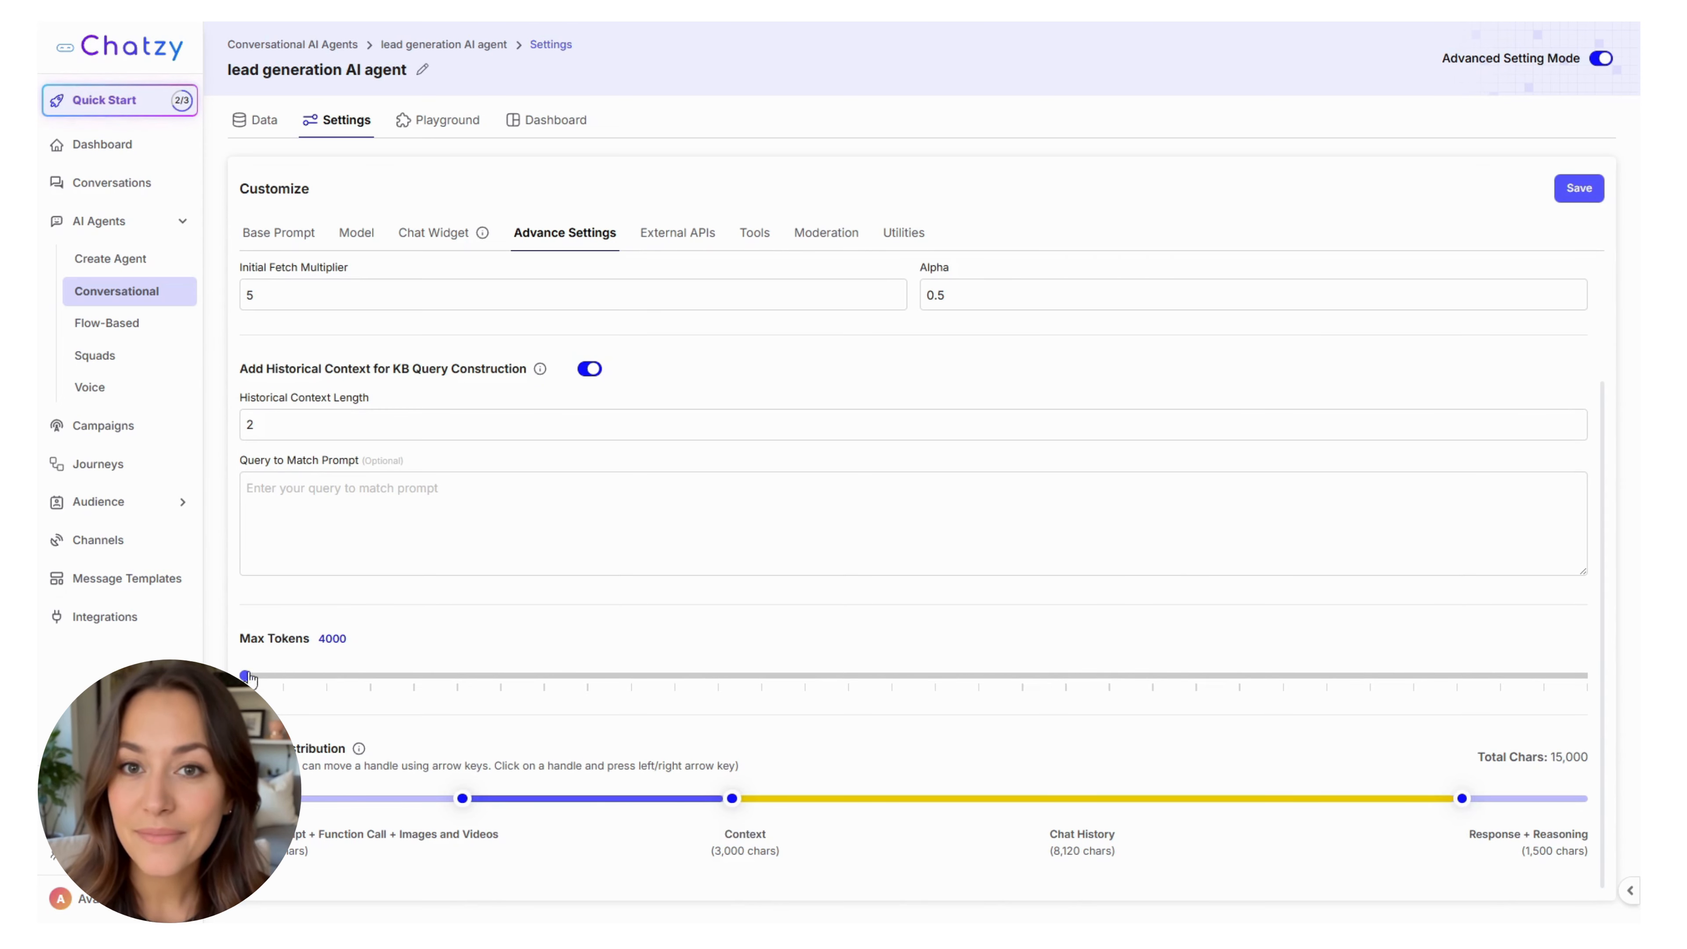
{"action": "mouse_move", "coordinate": [245, 675]}
{"action": "left_mouse_down"}
{"action": "mouse_move", "coordinate": [388, 690]}
{"action": "mouse_move", "coordinate": [245, 678]}
{"action": "left_mouse_up"}
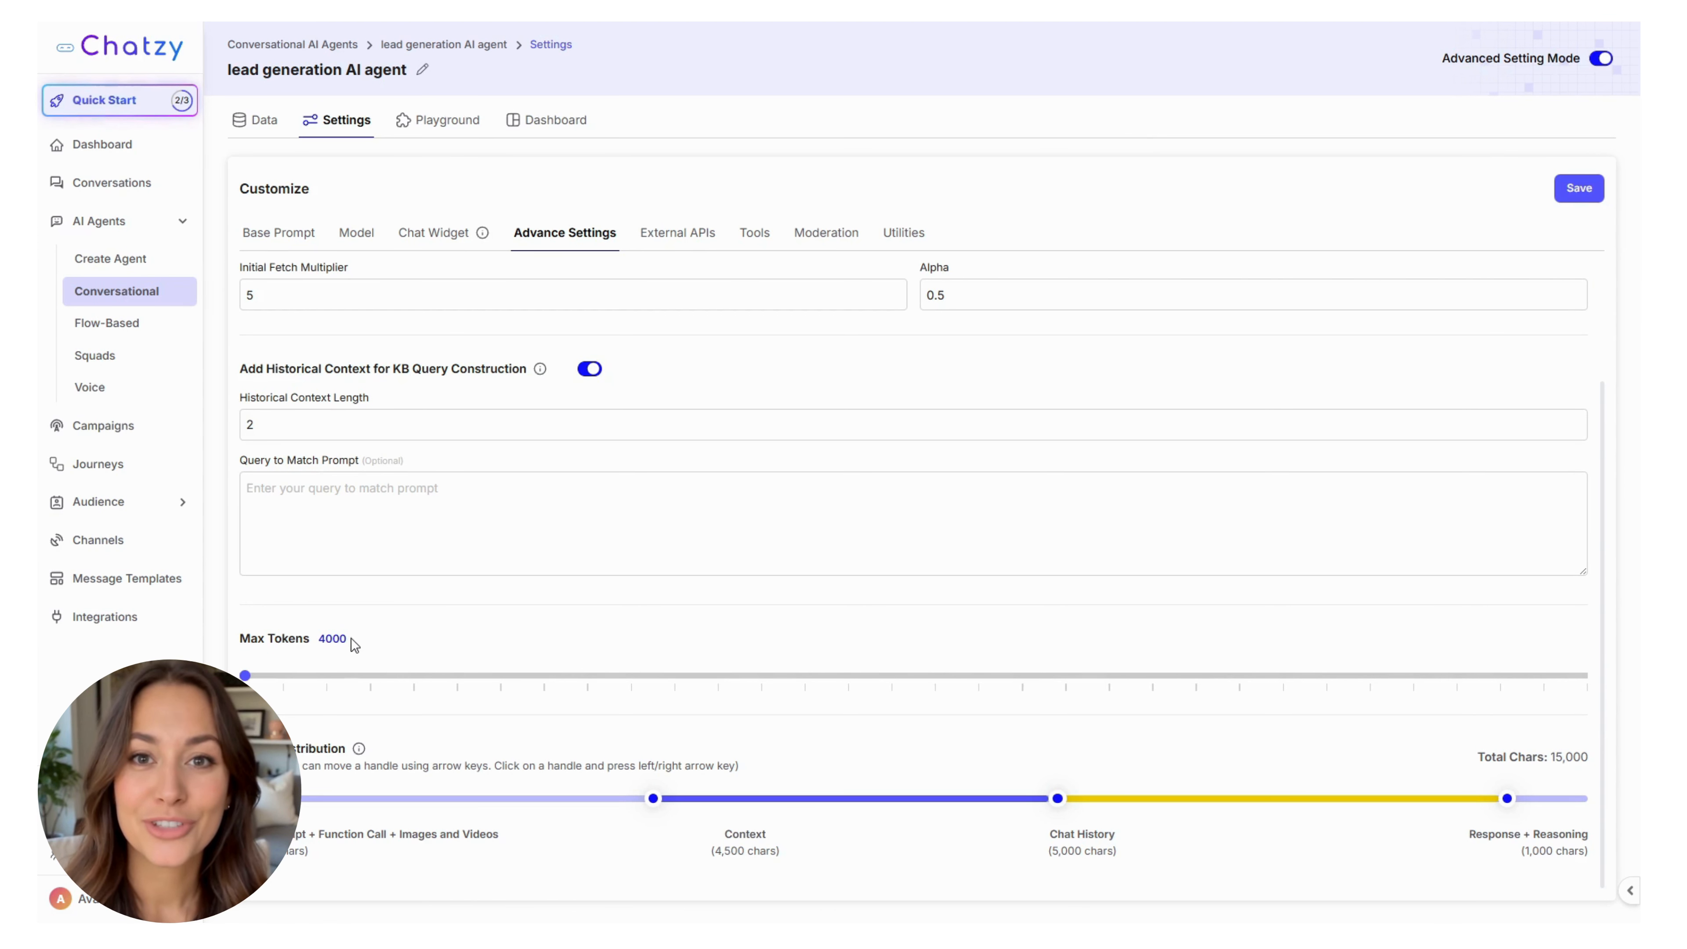
{"action": "double_click", "coordinate": [337, 641]}
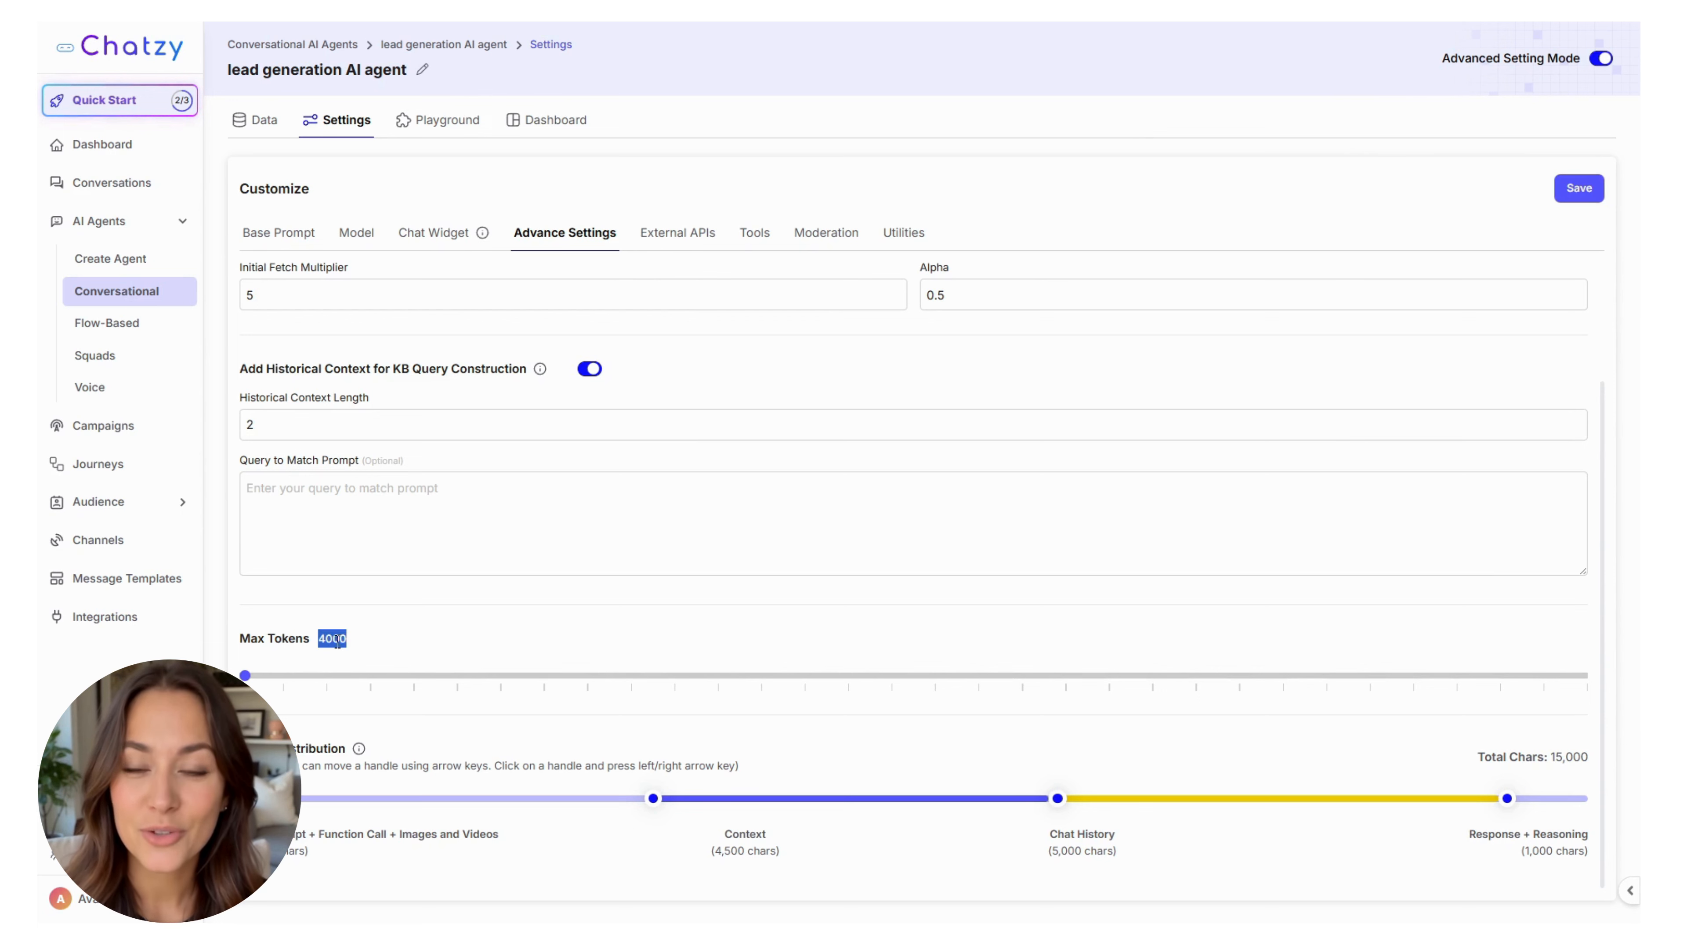
{"action": "left_click", "coordinate": [434, 643]}
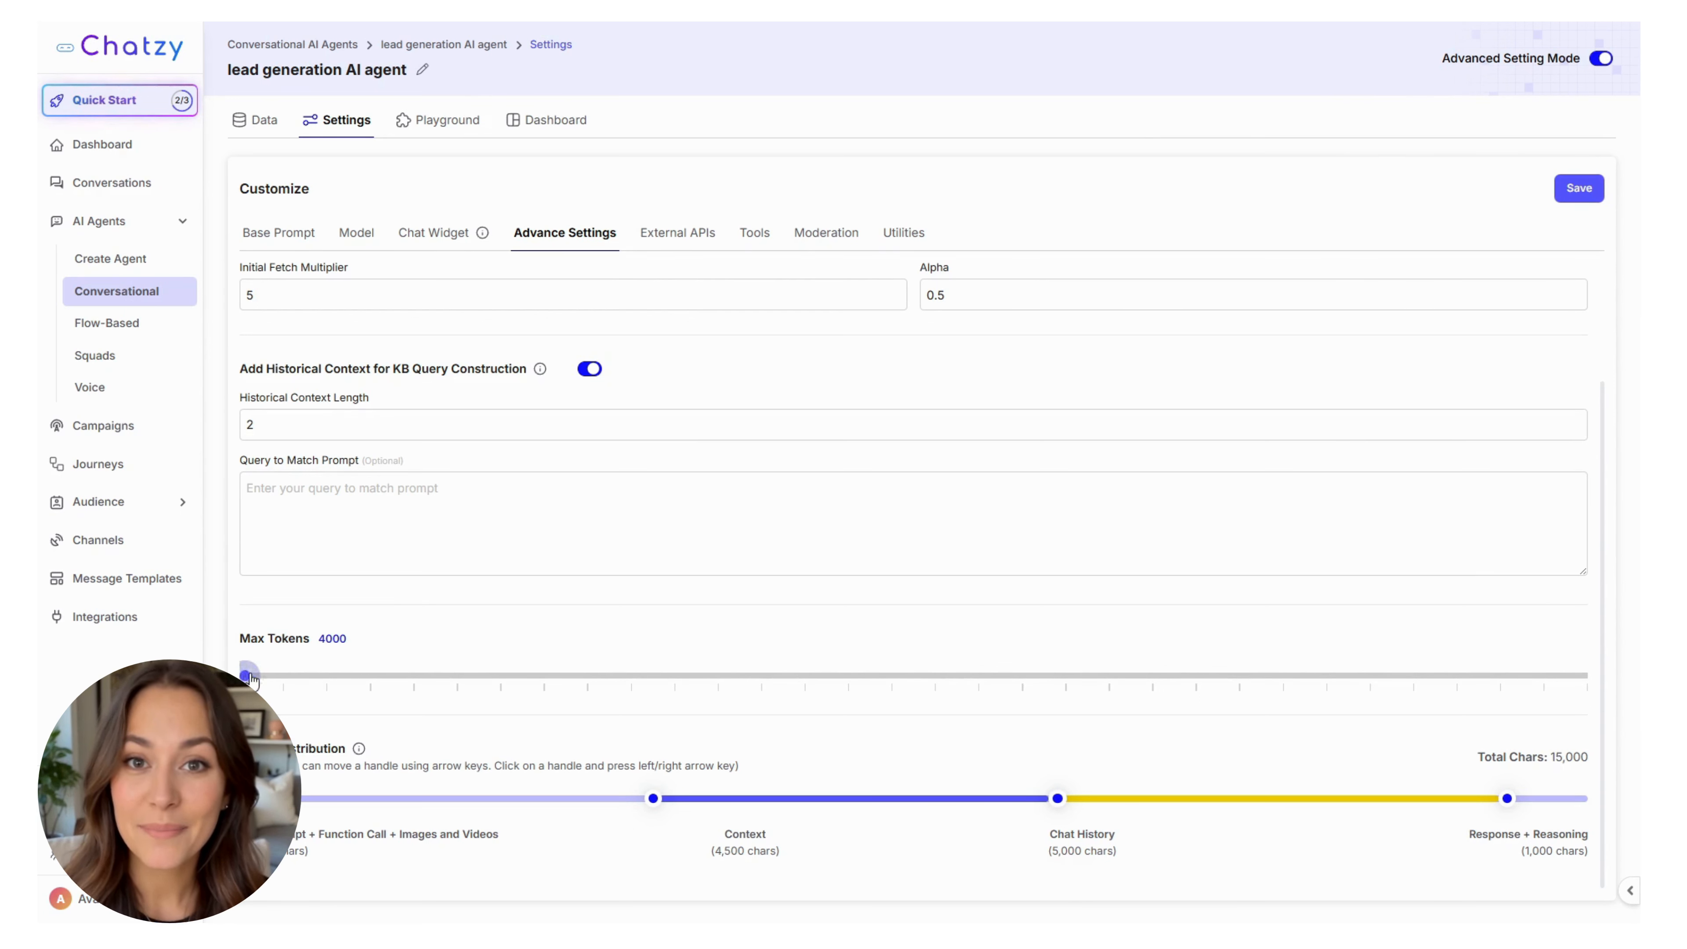
Step: Try Max Tokens at 8000 and 12000, checking the total characters, and set it back to 4000
{"action": "left_click_drag", "start_coordinate": [245, 676], "coordinate": [288, 676]}
{"action": "double_click", "coordinate": [332, 638]}
{"action": "left_click", "coordinate": [404, 636]}
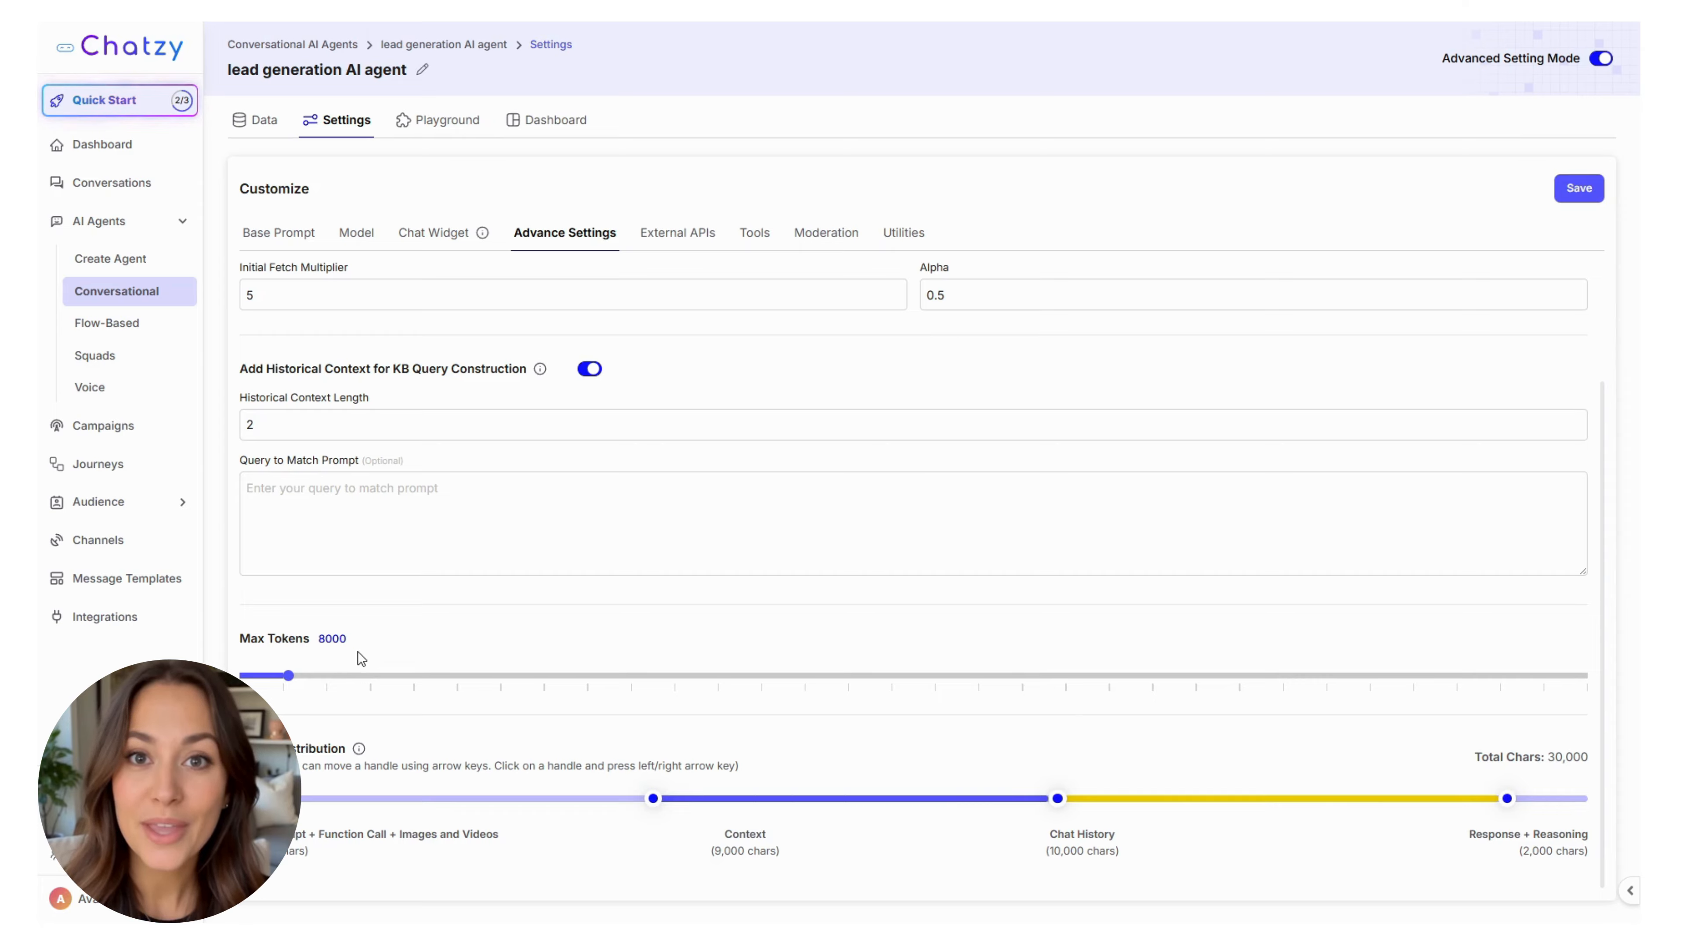
{"action": "left_click_drag", "start_coordinate": [290, 676], "coordinate": [331, 676]}
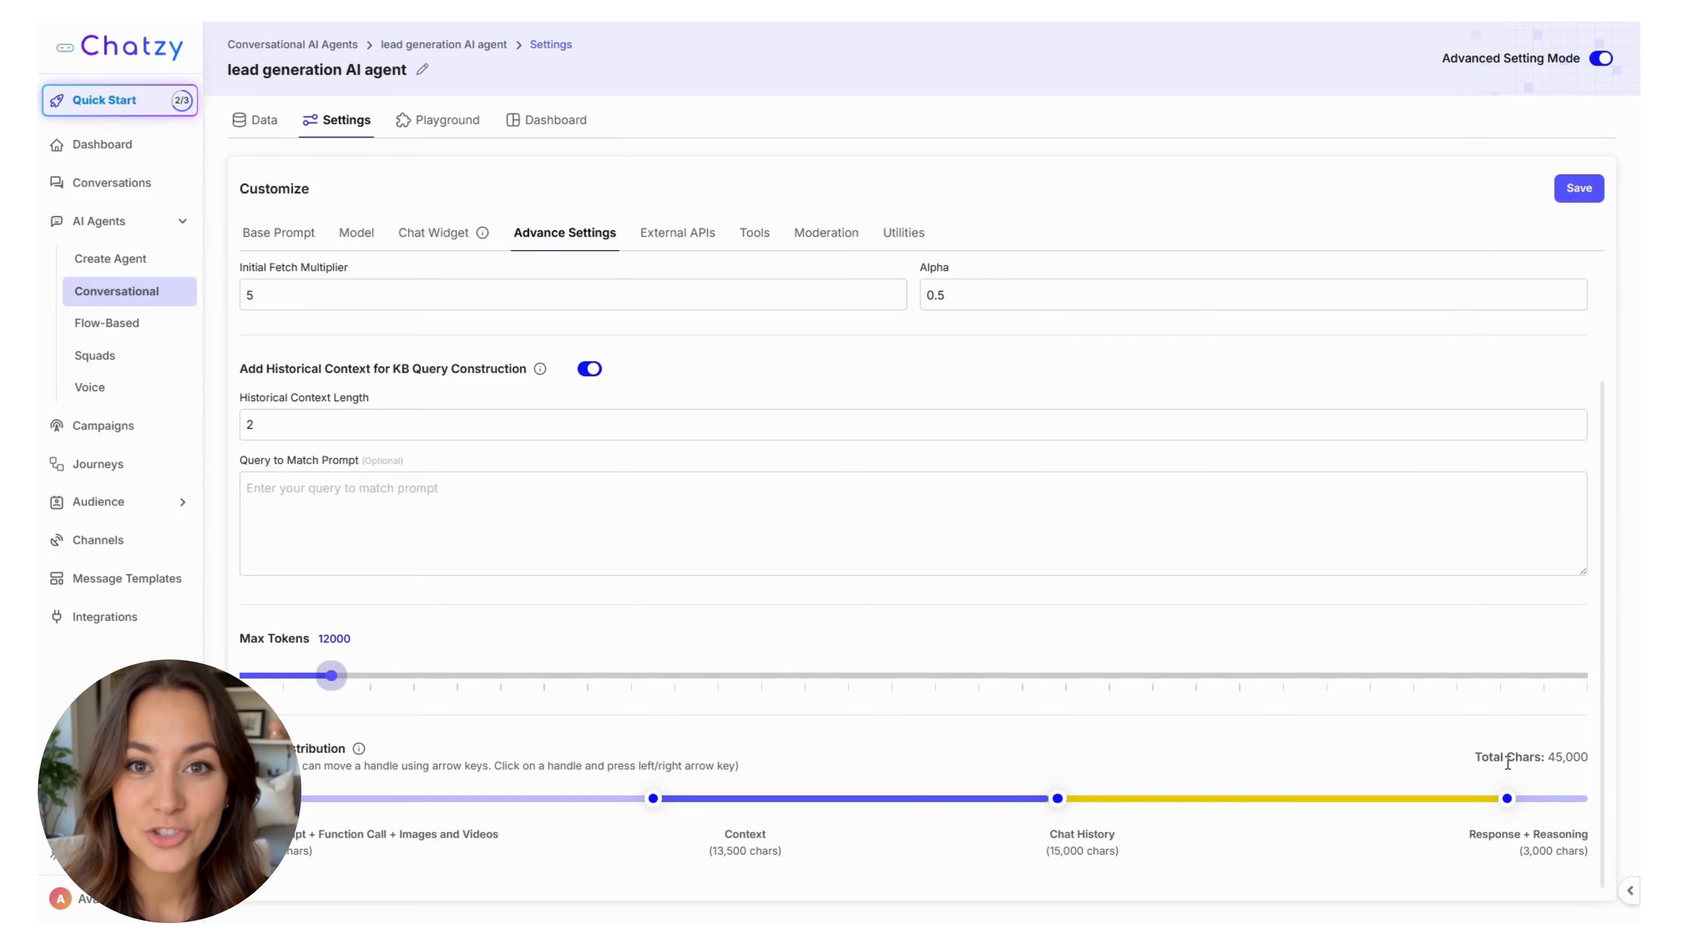
{"action": "triple_click", "coordinate": [1508, 763]}
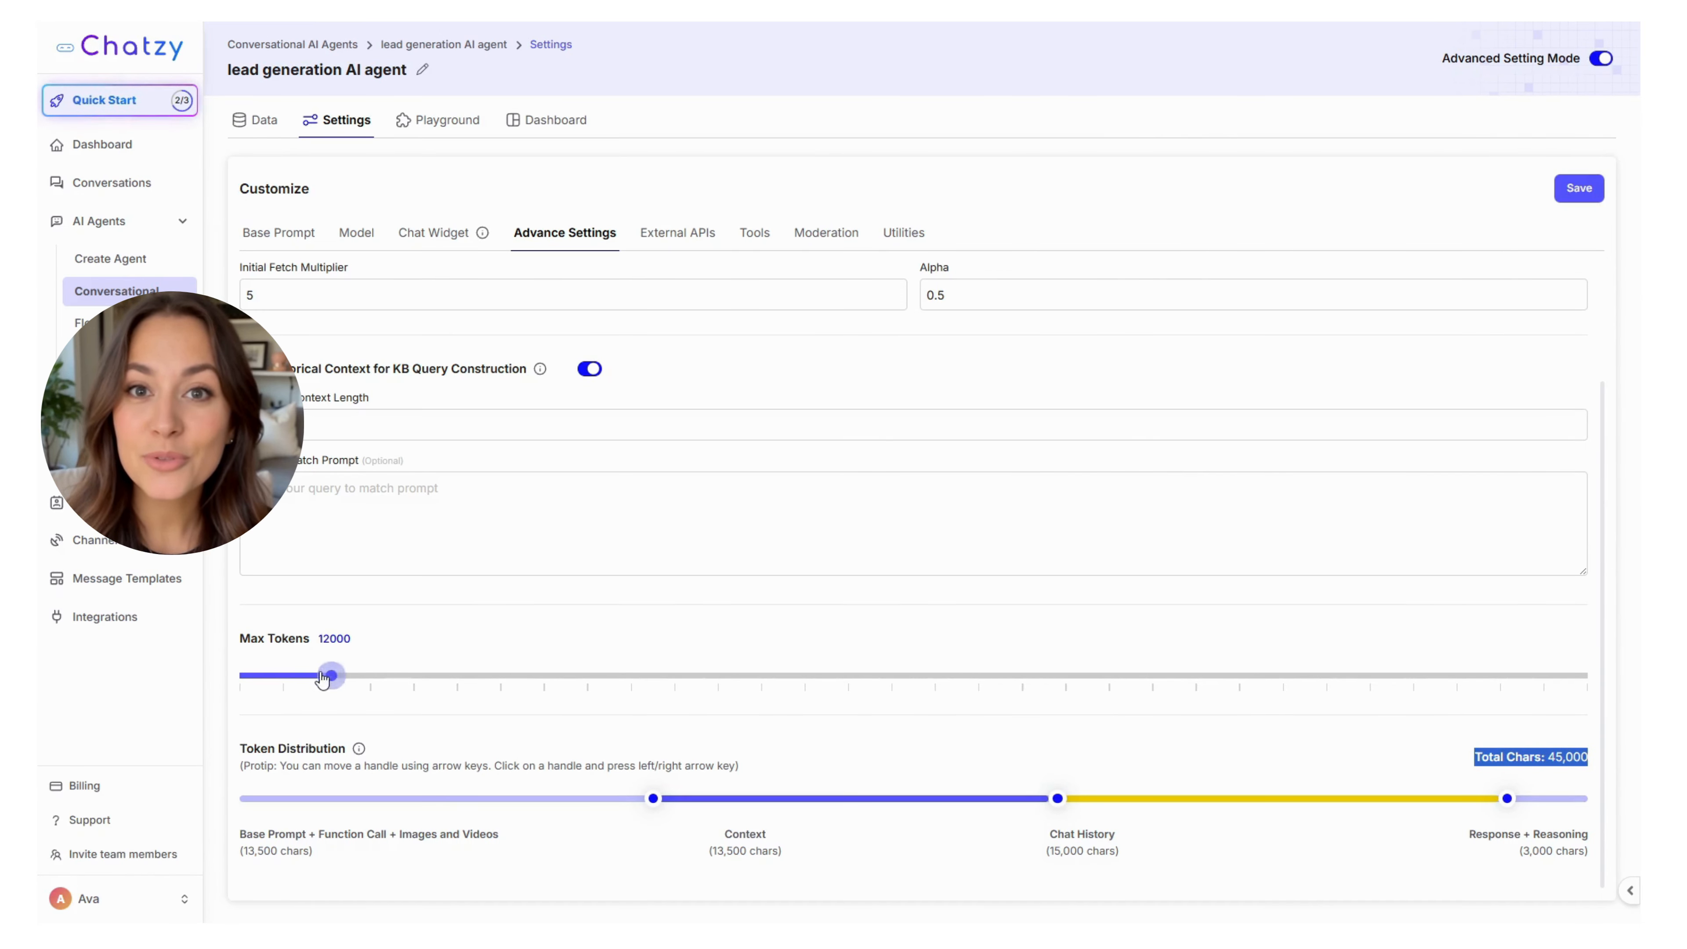
{"action": "left_click_drag", "start_coordinate": [334, 677], "coordinate": [245, 675]}
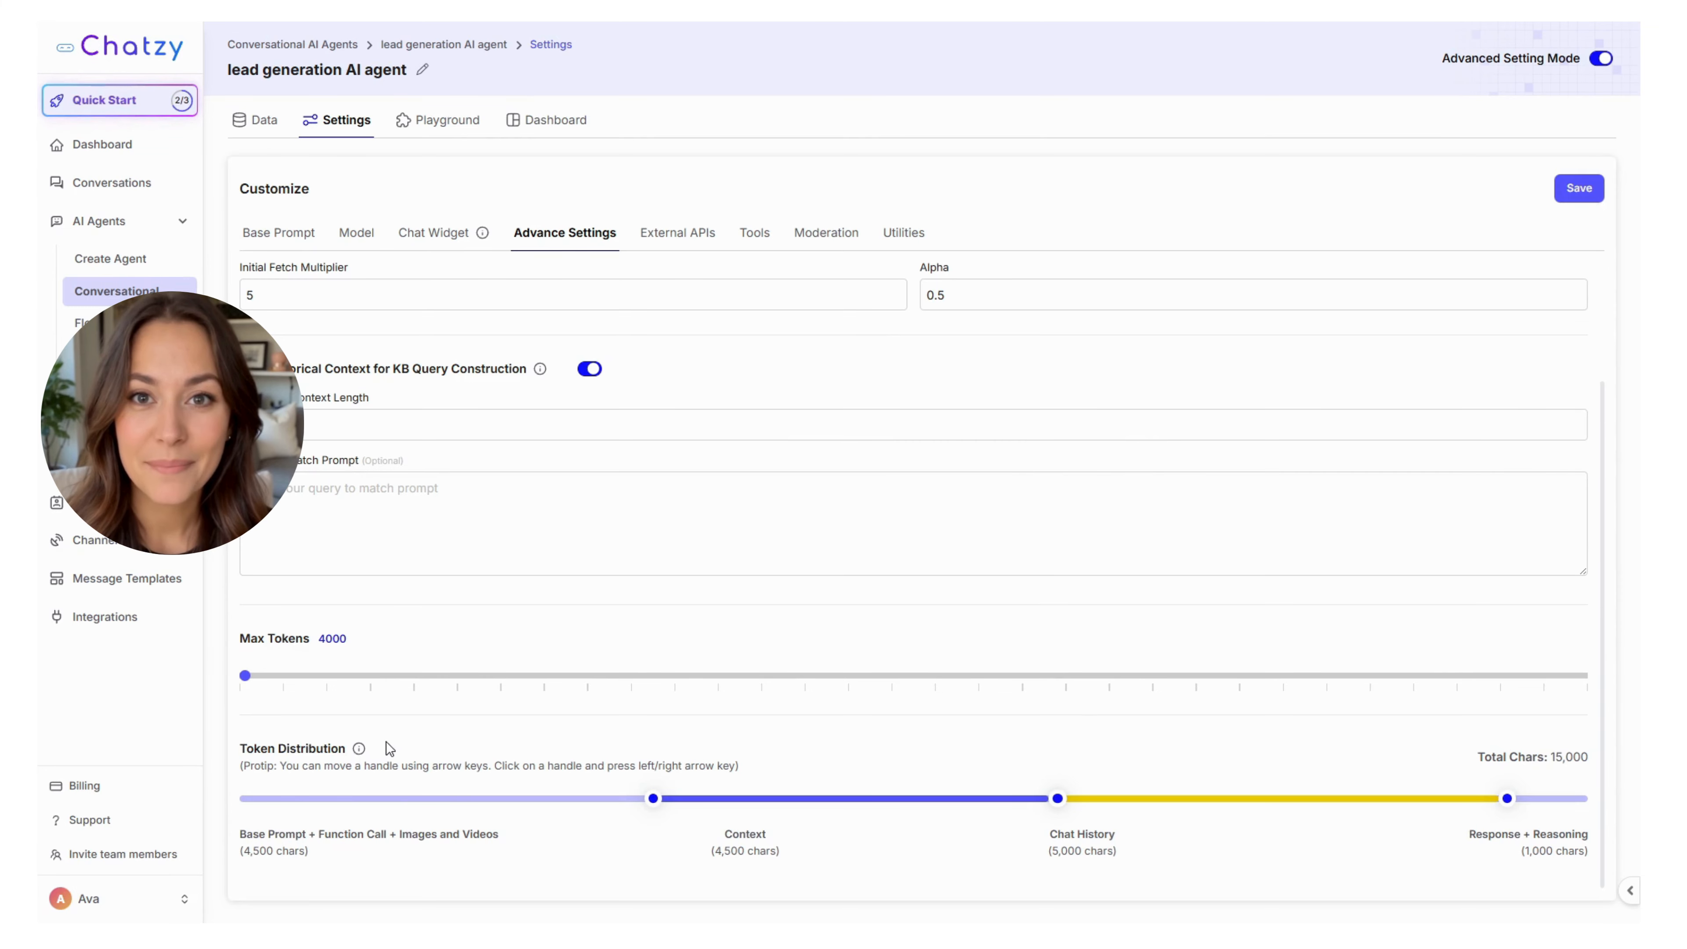
Step: Examine the Token Distribution categories and compare the Context share with the chunk count and chunk length settings
{"action": "double_click", "coordinate": [255, 835]}
{"action": "left_click_drag", "start_coordinate": [321, 834], "coordinate": [508, 847]}
{"action": "left_click", "coordinate": [521, 848]}
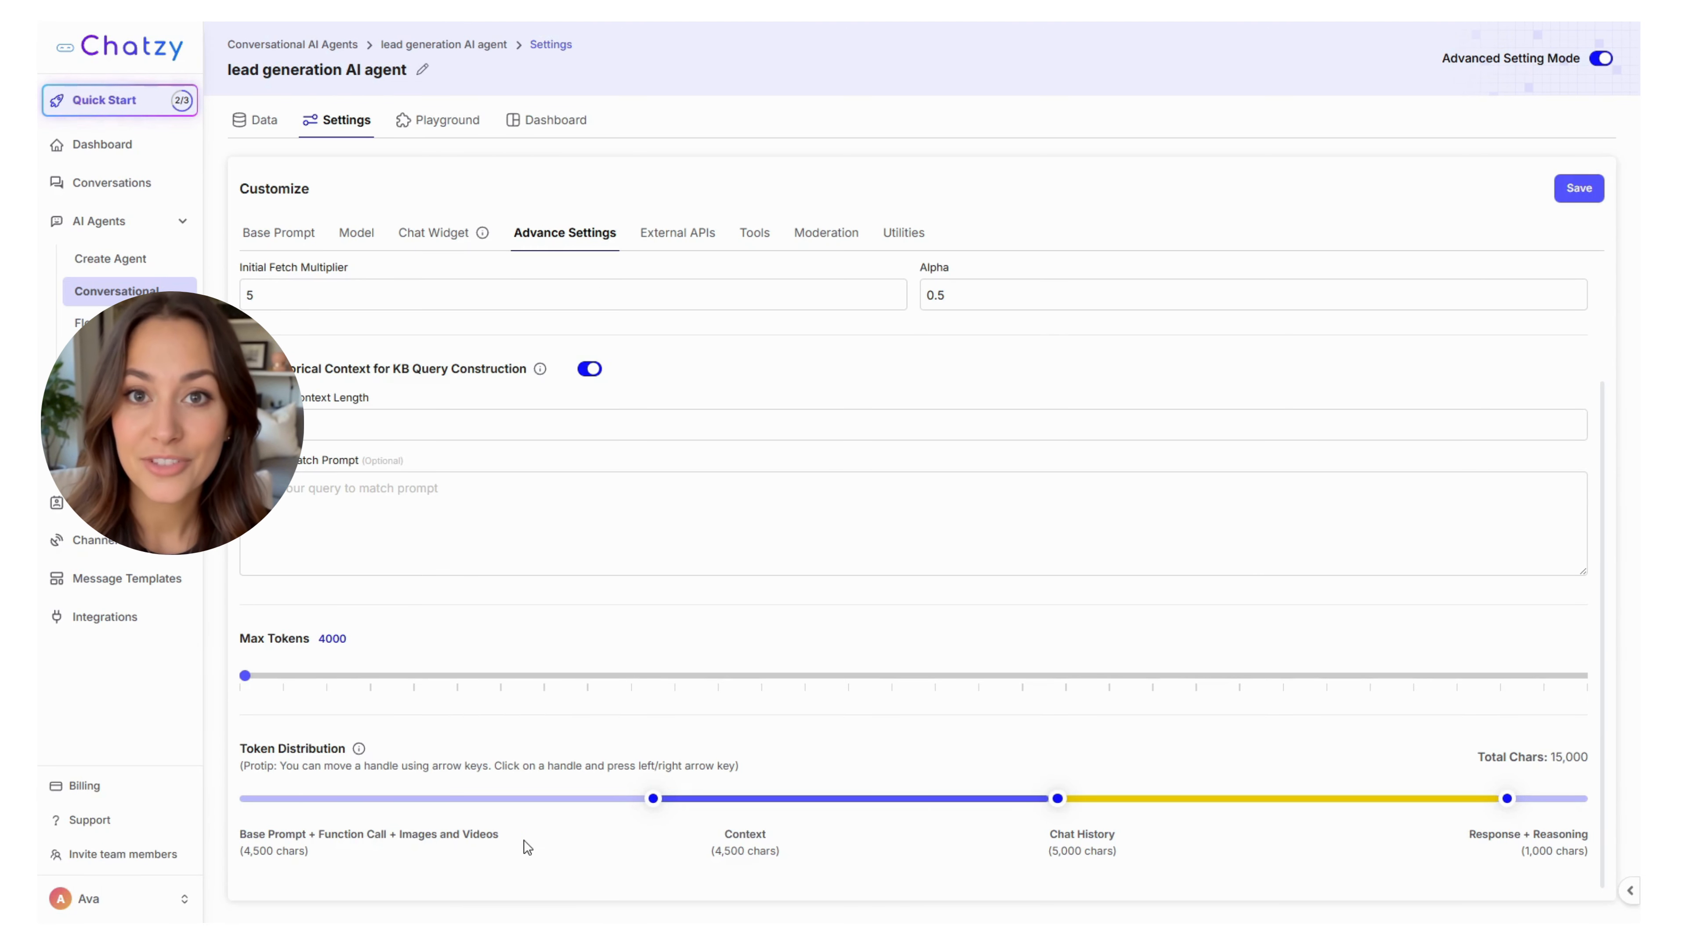
{"action": "double_click", "coordinate": [743, 834]}
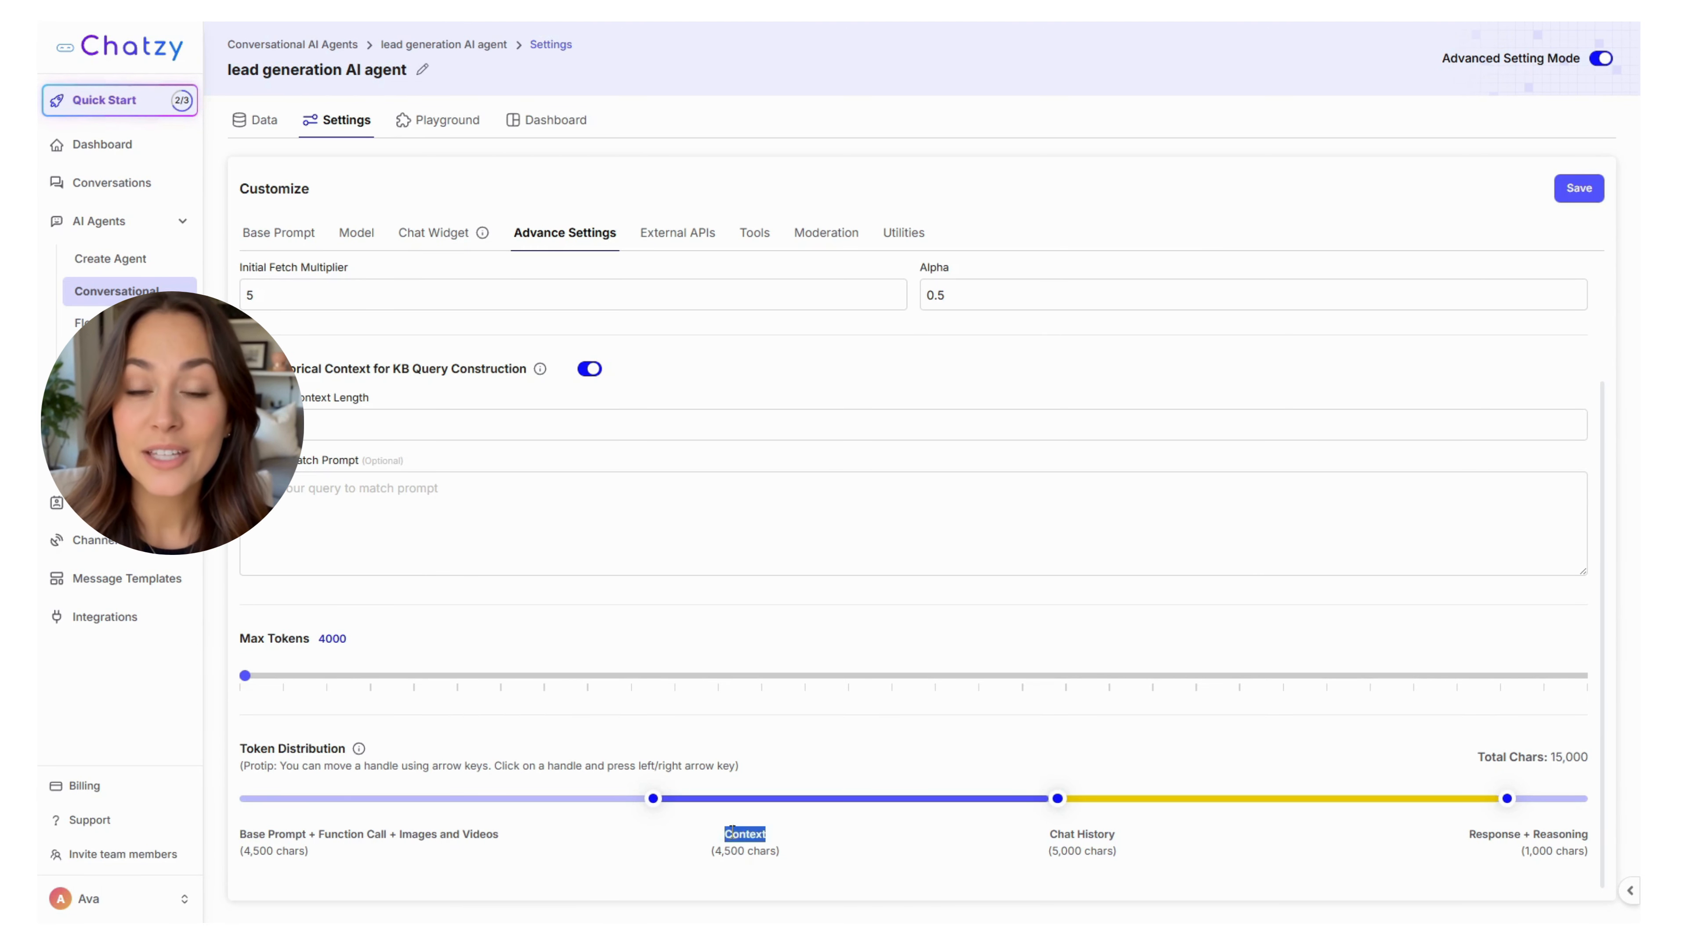
{"action": "scroll", "coordinate": [787, 565], "scroll_direction": "up", "scroll_amount": 3}
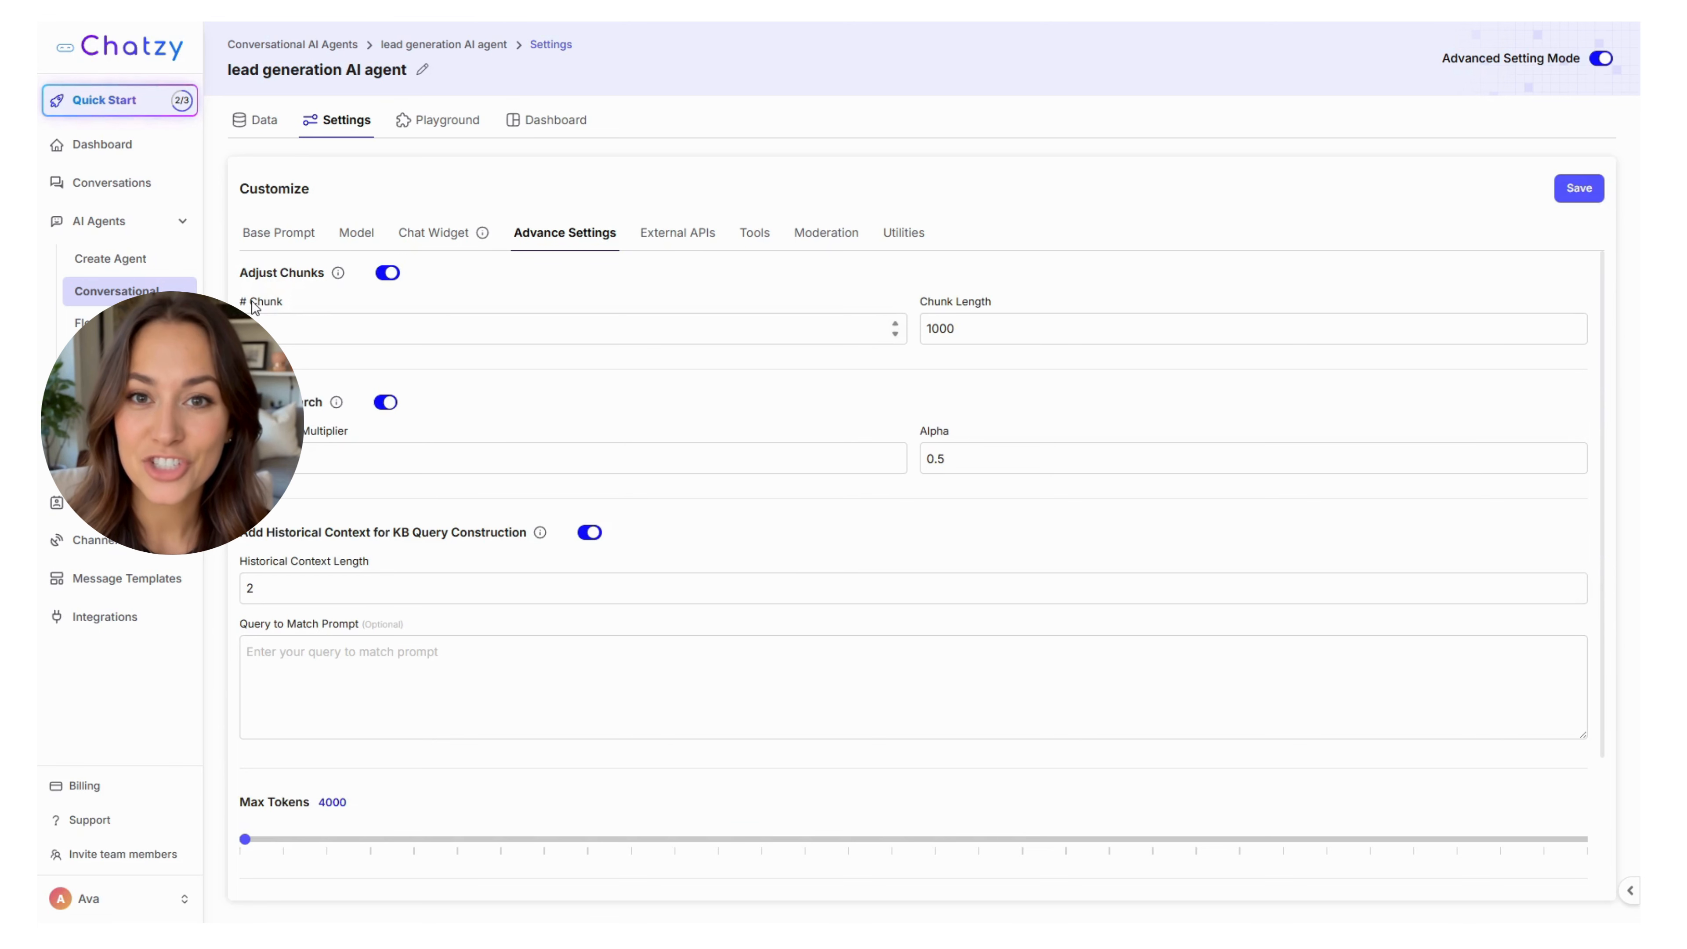
{"action": "left_click_drag", "start_coordinate": [252, 302], "coordinate": [1011, 304]}
{"action": "left_click", "coordinate": [756, 315]}
{"action": "scroll", "coordinate": [762, 472], "scroll_direction": "down", "scroll_amount": 3}
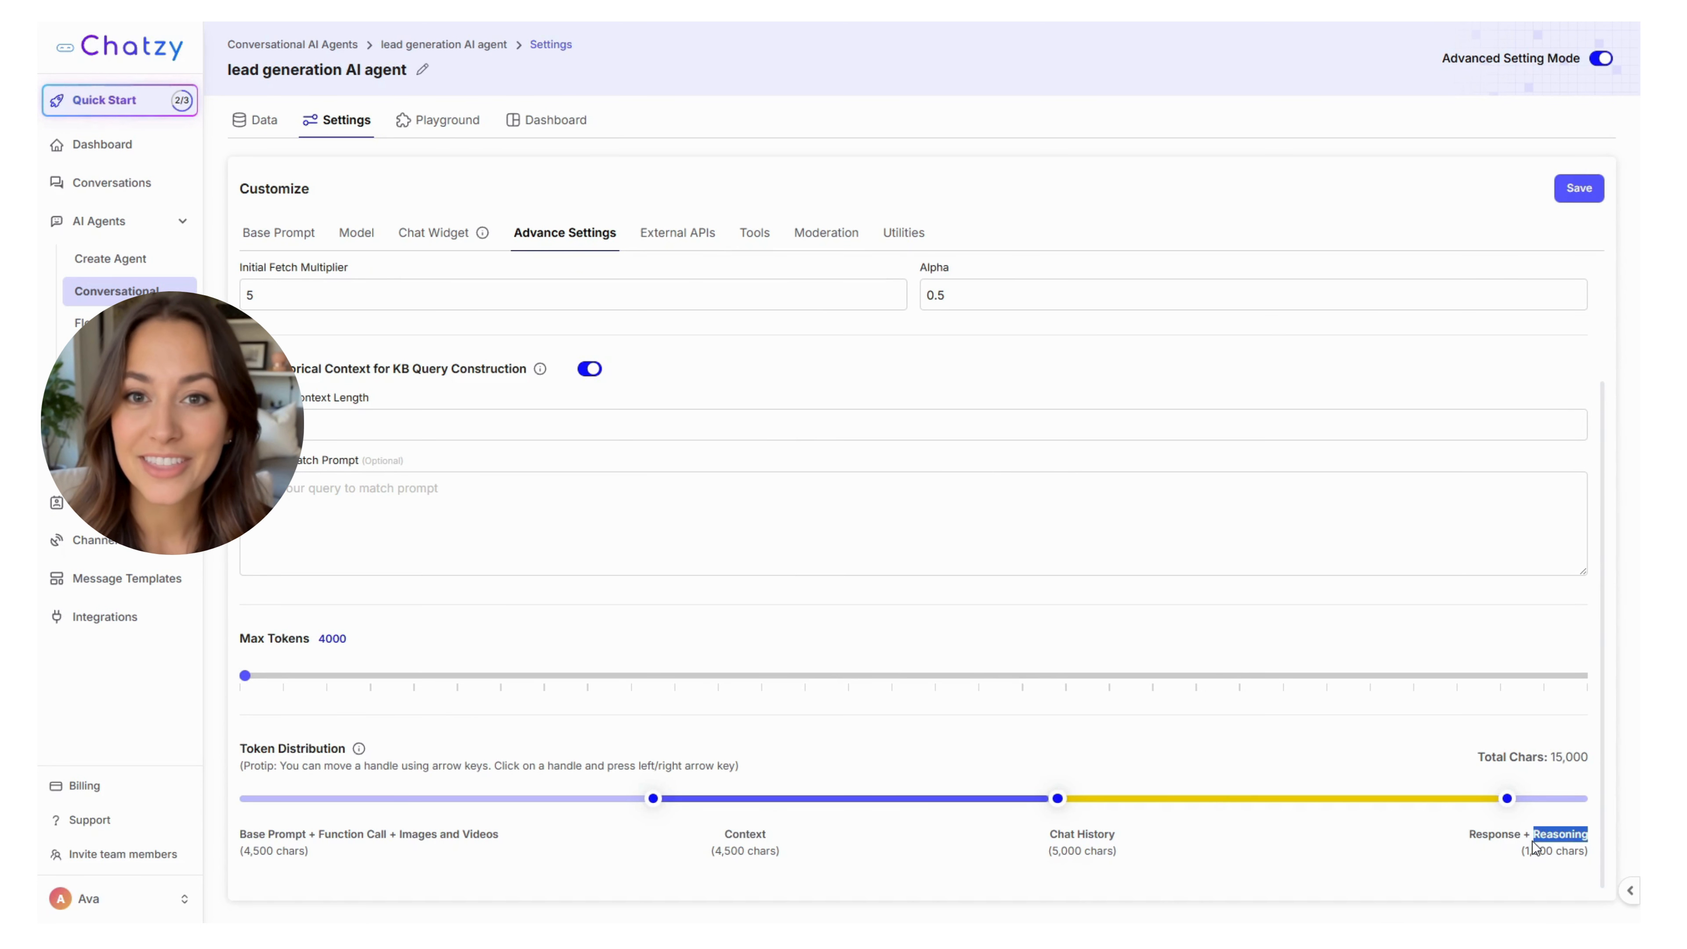
{"action": "left_click_drag", "start_coordinate": [1531, 841], "coordinate": [1457, 856]}
{"action": "left_click", "coordinate": [1390, 856]}
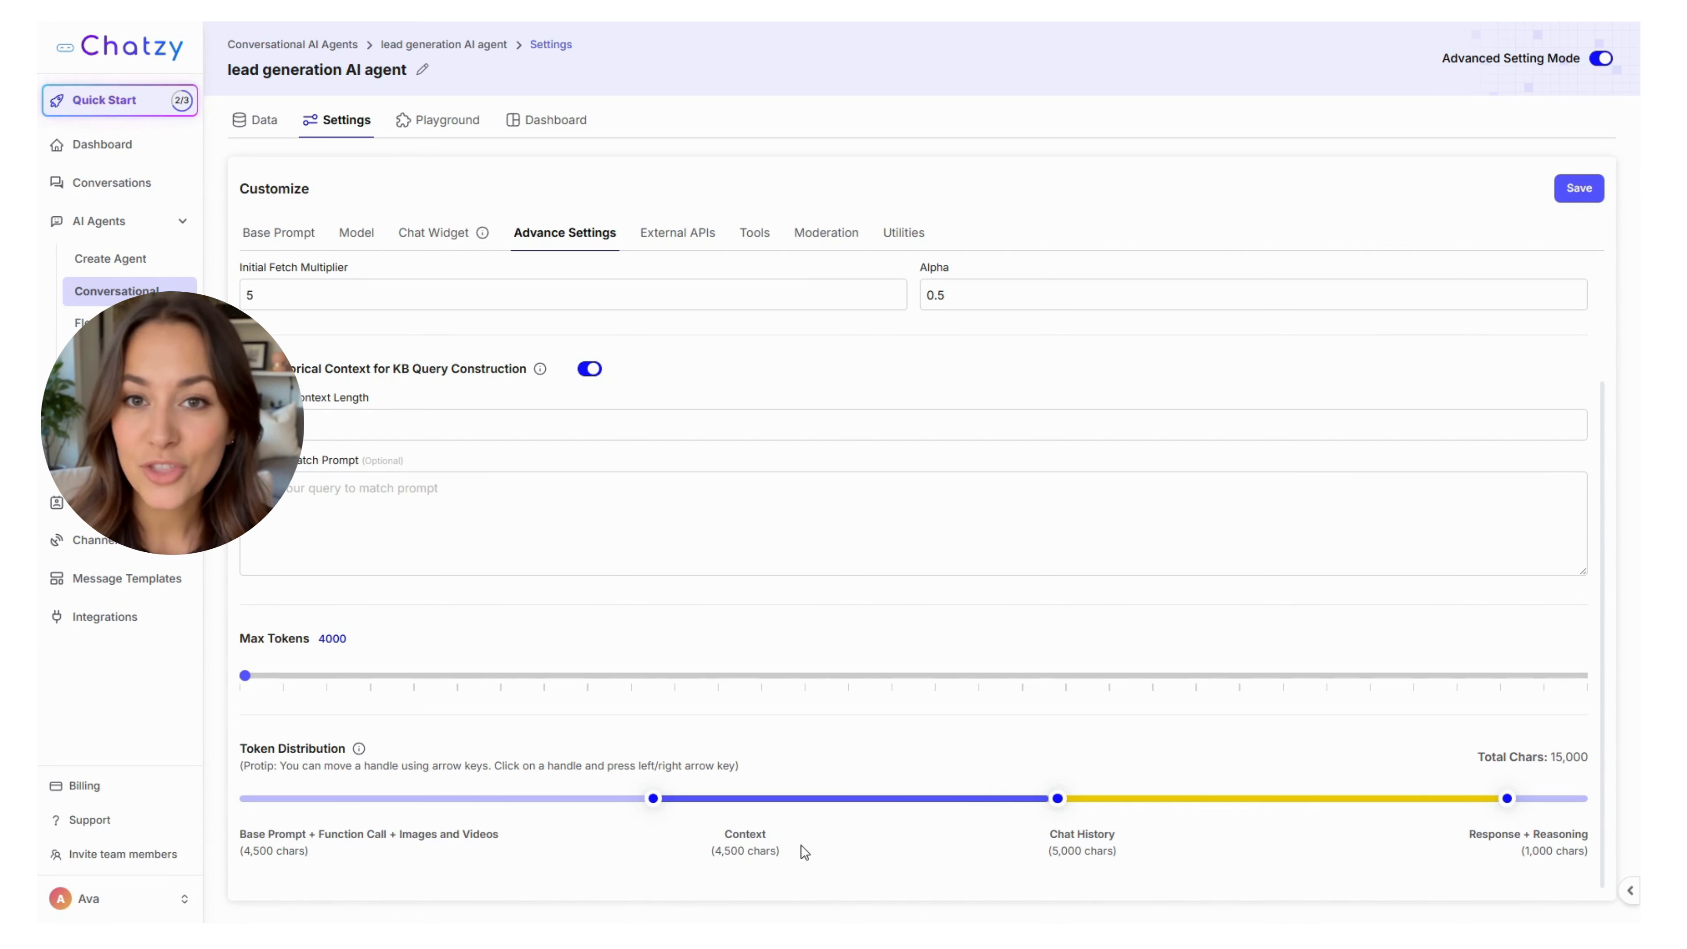
Step: Set the Token Distribution to 1,470 chars for Base Prompt + Function Call + Images and Videos, 3,000 for Context and 9,530 for Chat History
{"action": "left_click_drag", "start_coordinate": [649, 797], "coordinate": [366, 800]}
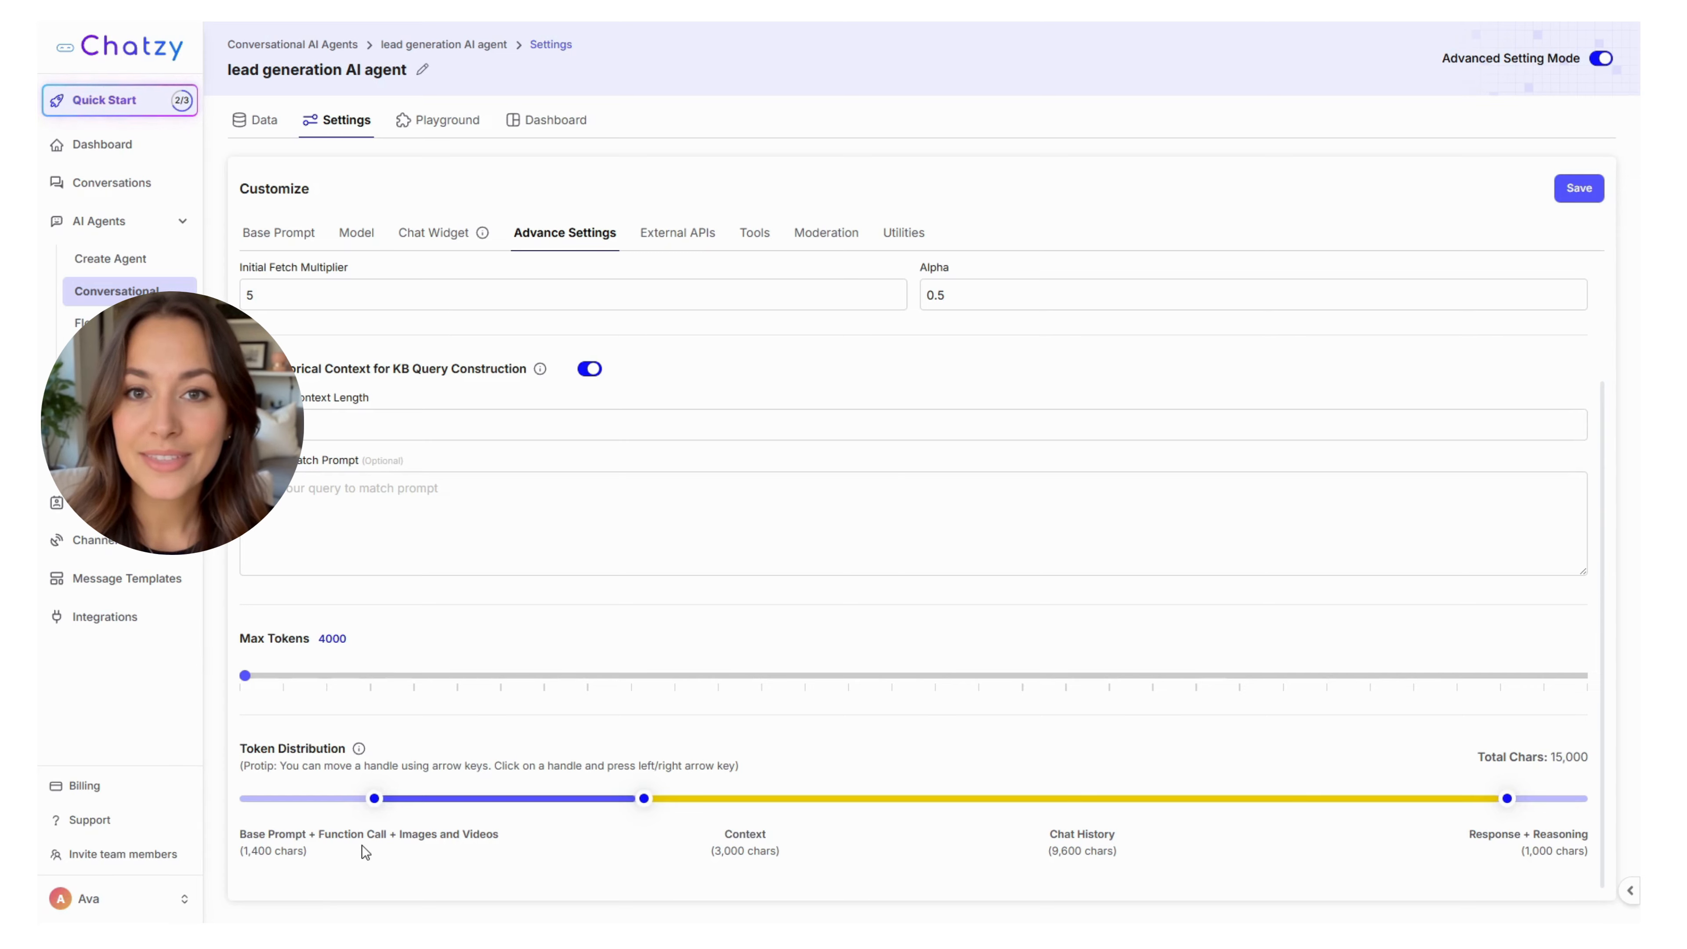
{"action": "left_click_drag", "start_coordinate": [371, 800], "coordinate": [381, 800]}
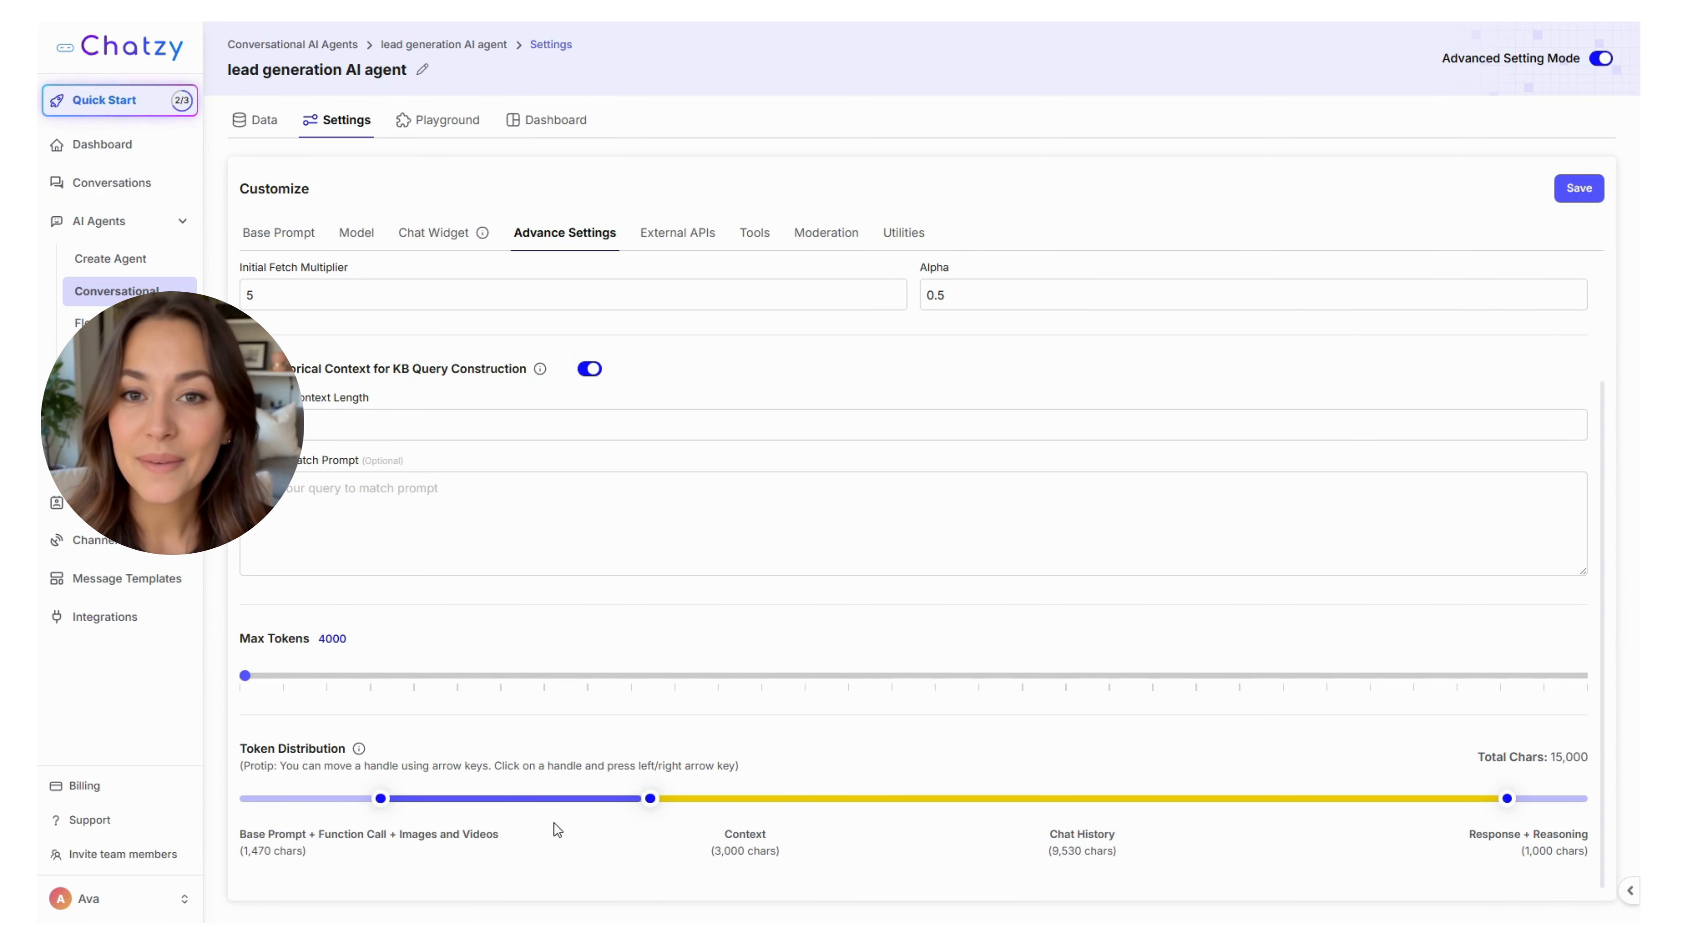
Step: Check the Context allocation against the chunk settings, and review the Chat History and Response + Reasoning allocations
{"action": "left_click_drag", "start_coordinate": [672, 838], "coordinate": [803, 840]}
{"action": "left_click", "coordinate": [801, 847]}
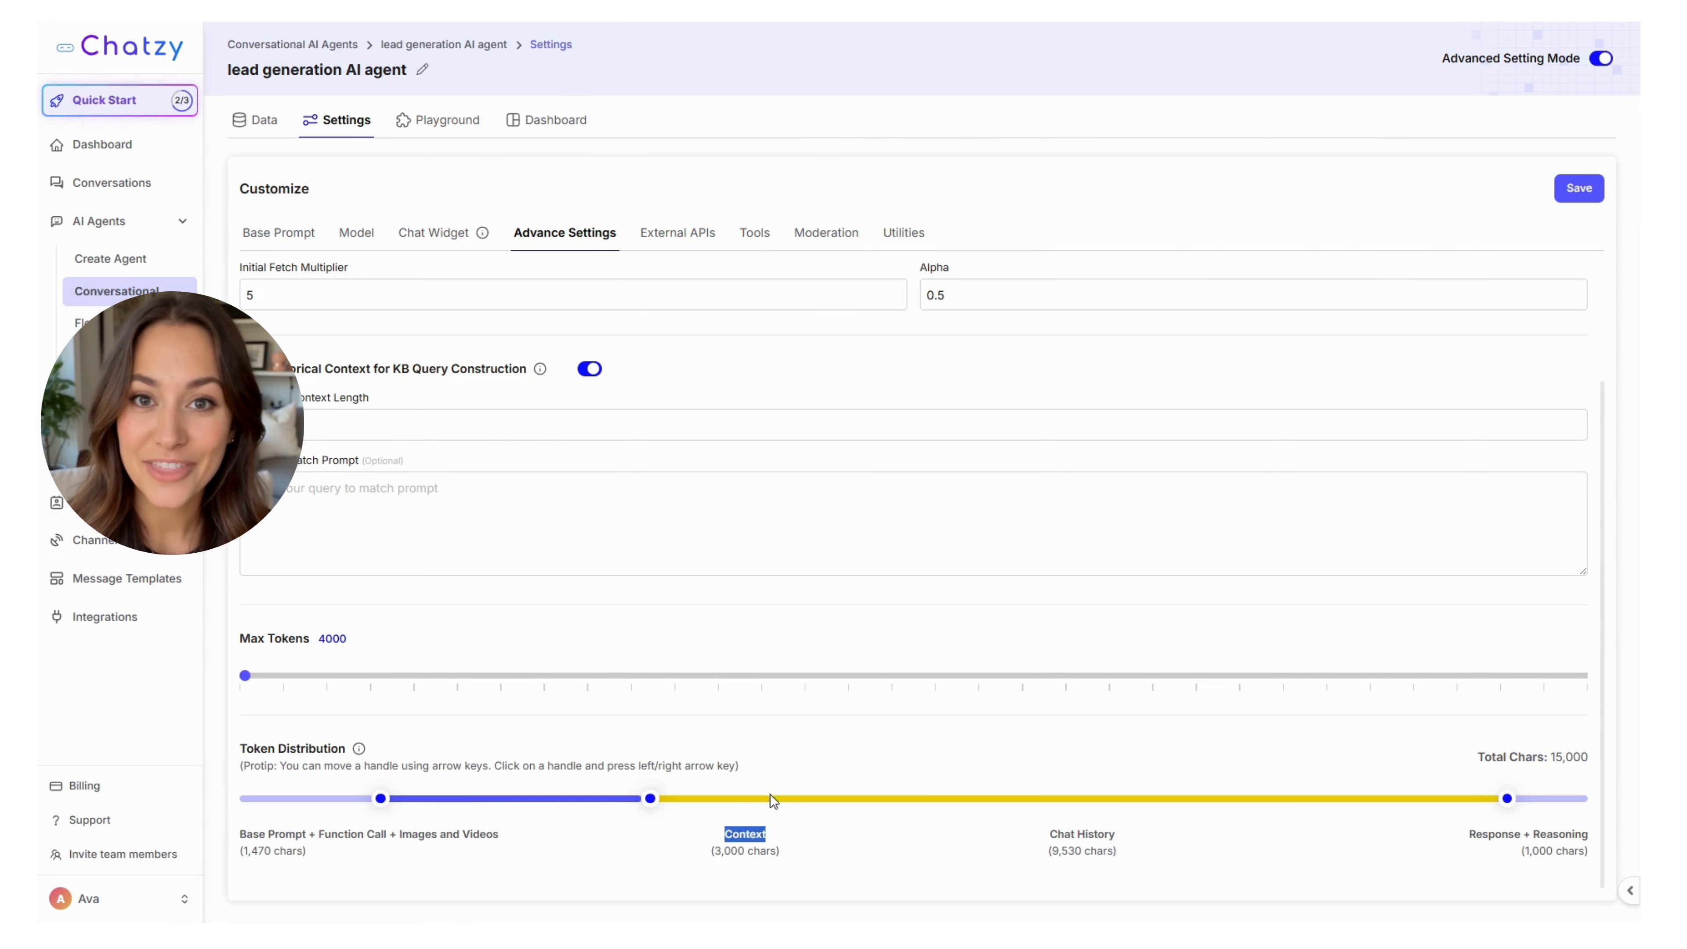
{"action": "scroll", "coordinate": [774, 803], "scroll_direction": "up", "scroll_amount": 3}
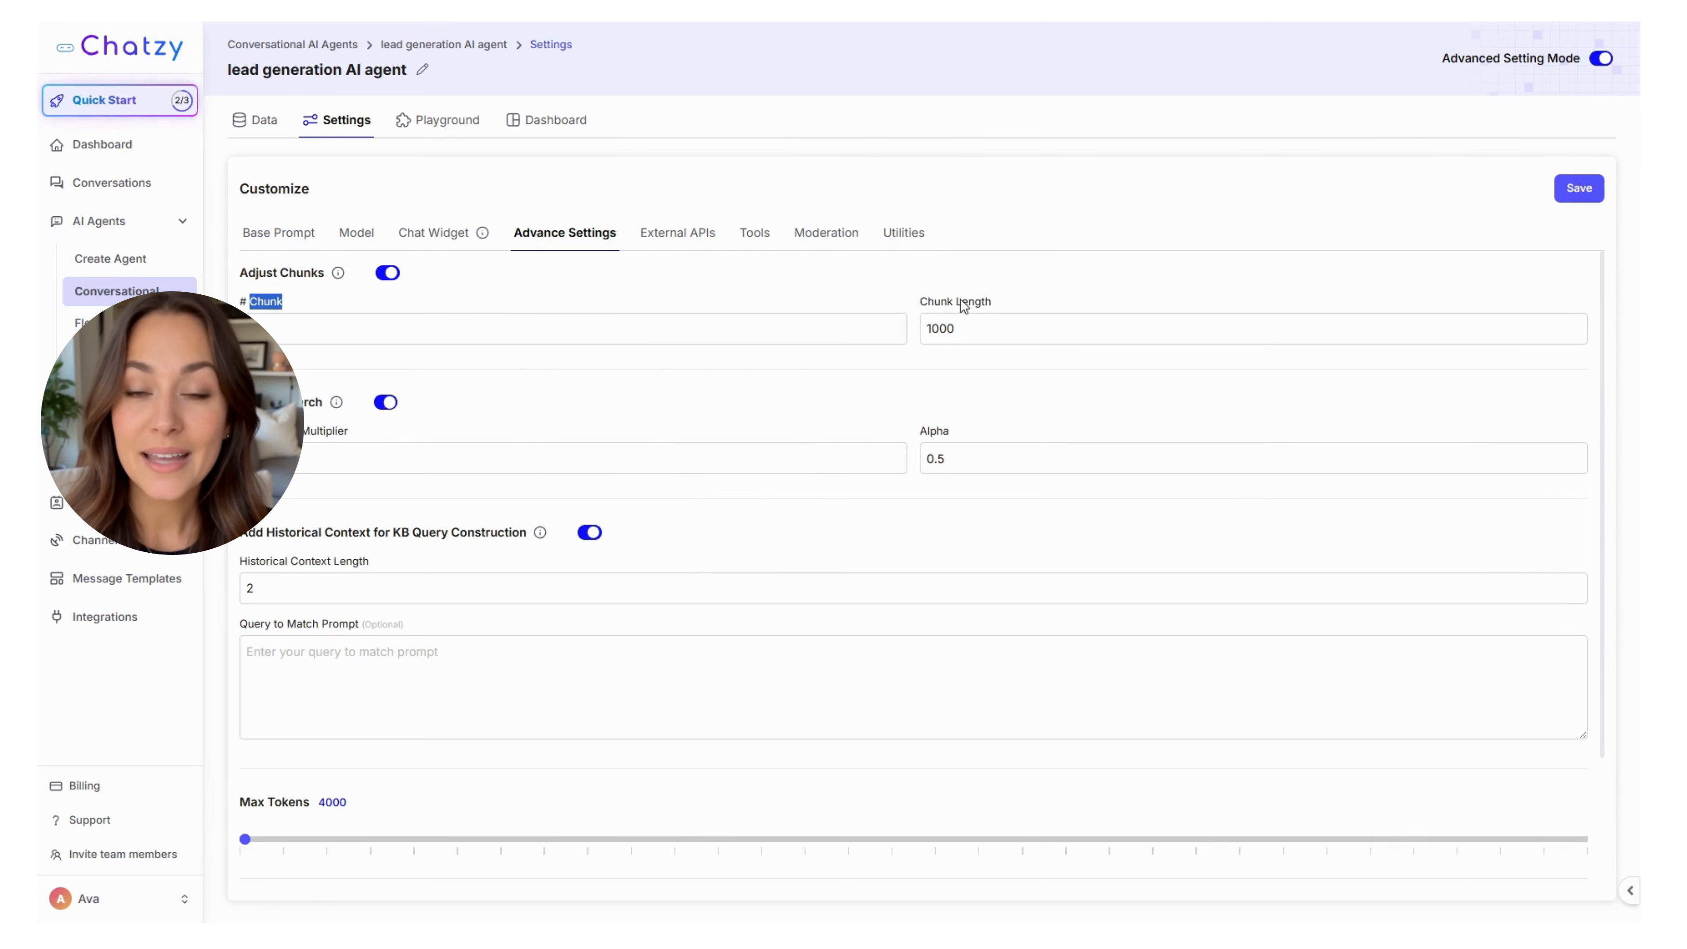
{"action": "double_click", "coordinate": [973, 302]}
{"action": "scroll", "coordinate": [976, 571], "scroll_direction": "down", "scroll_amount": 3}
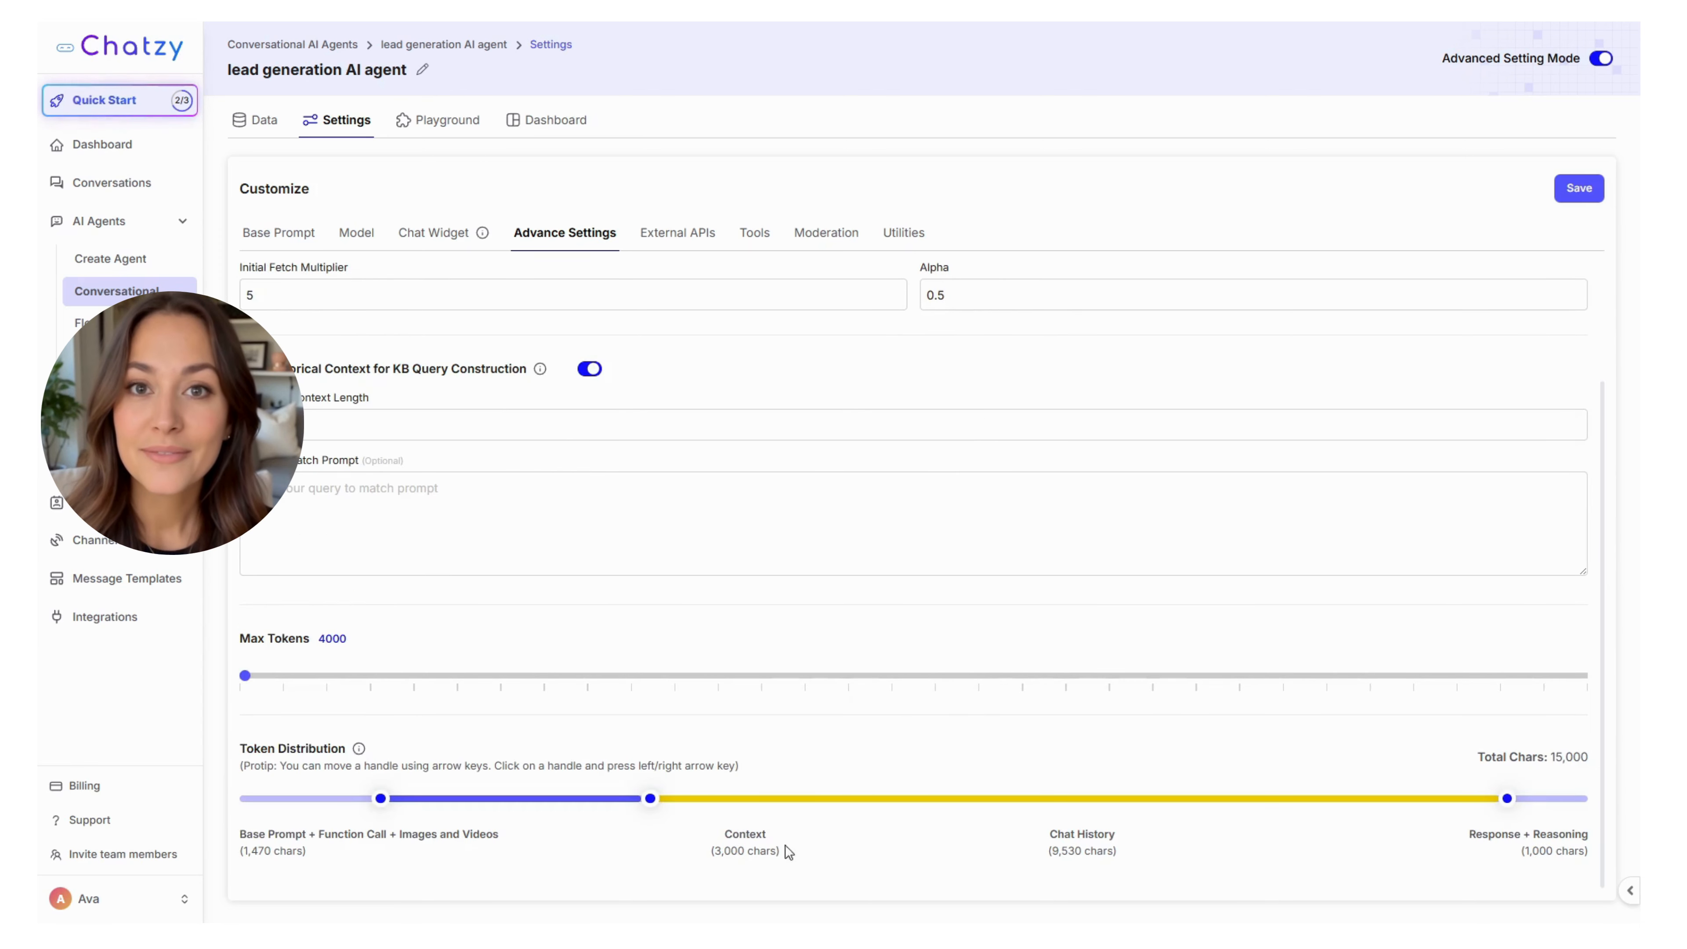
{"action": "left_click", "coordinate": [1150, 842]}
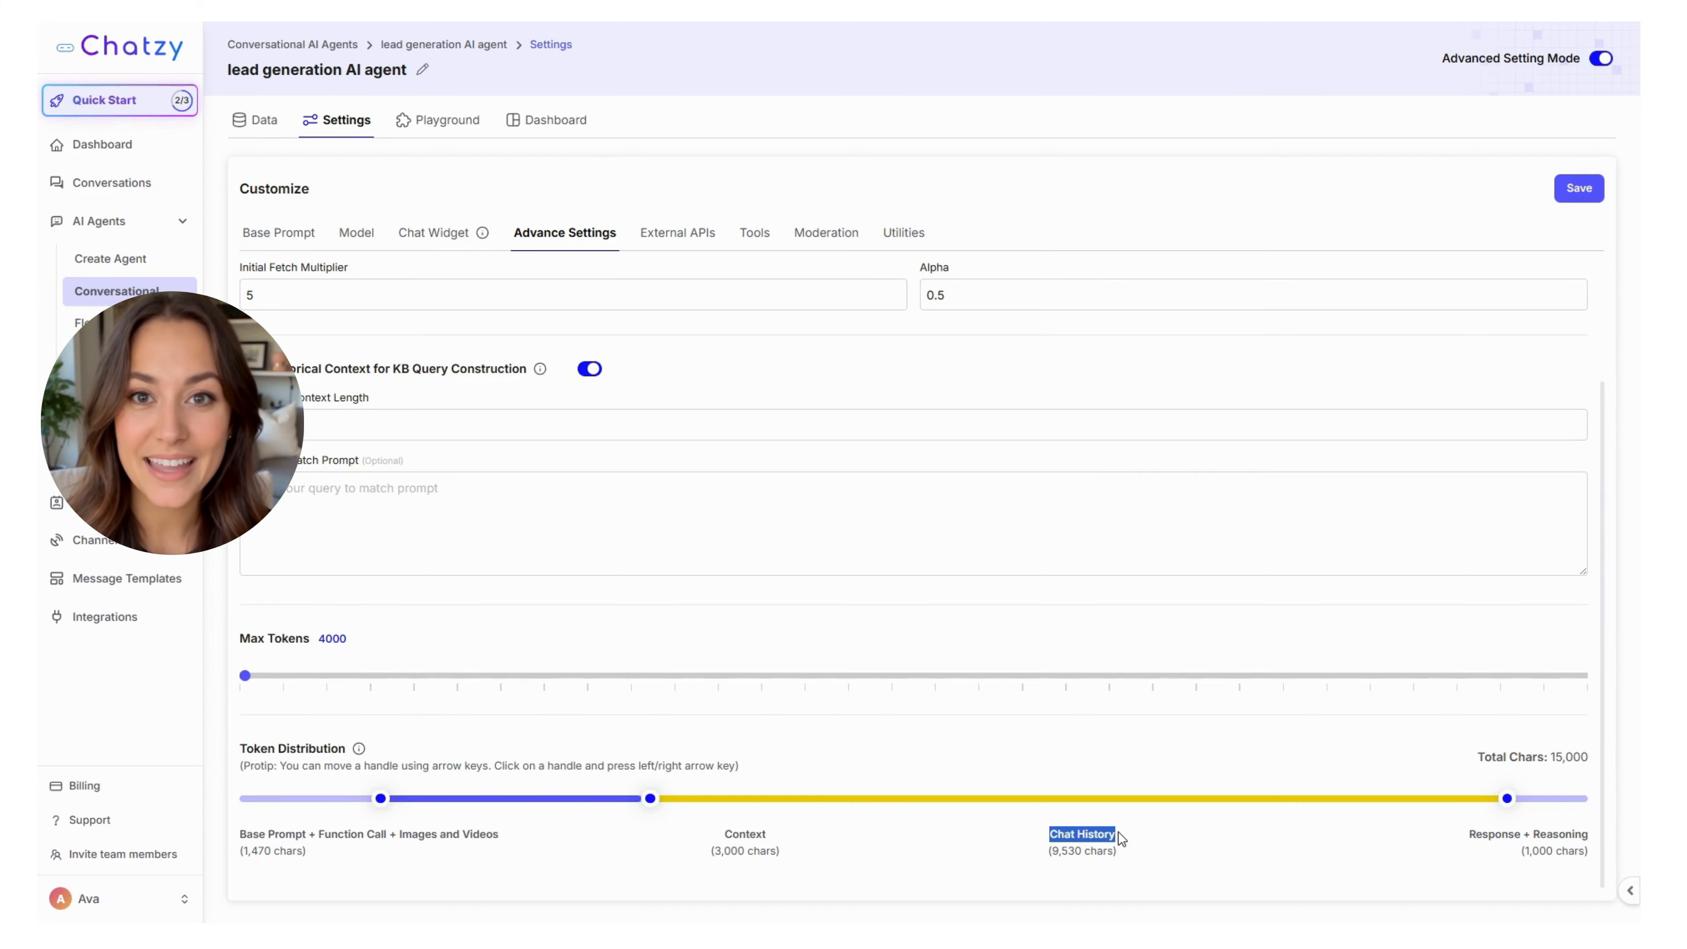
{"action": "left_click", "coordinate": [1125, 841]}
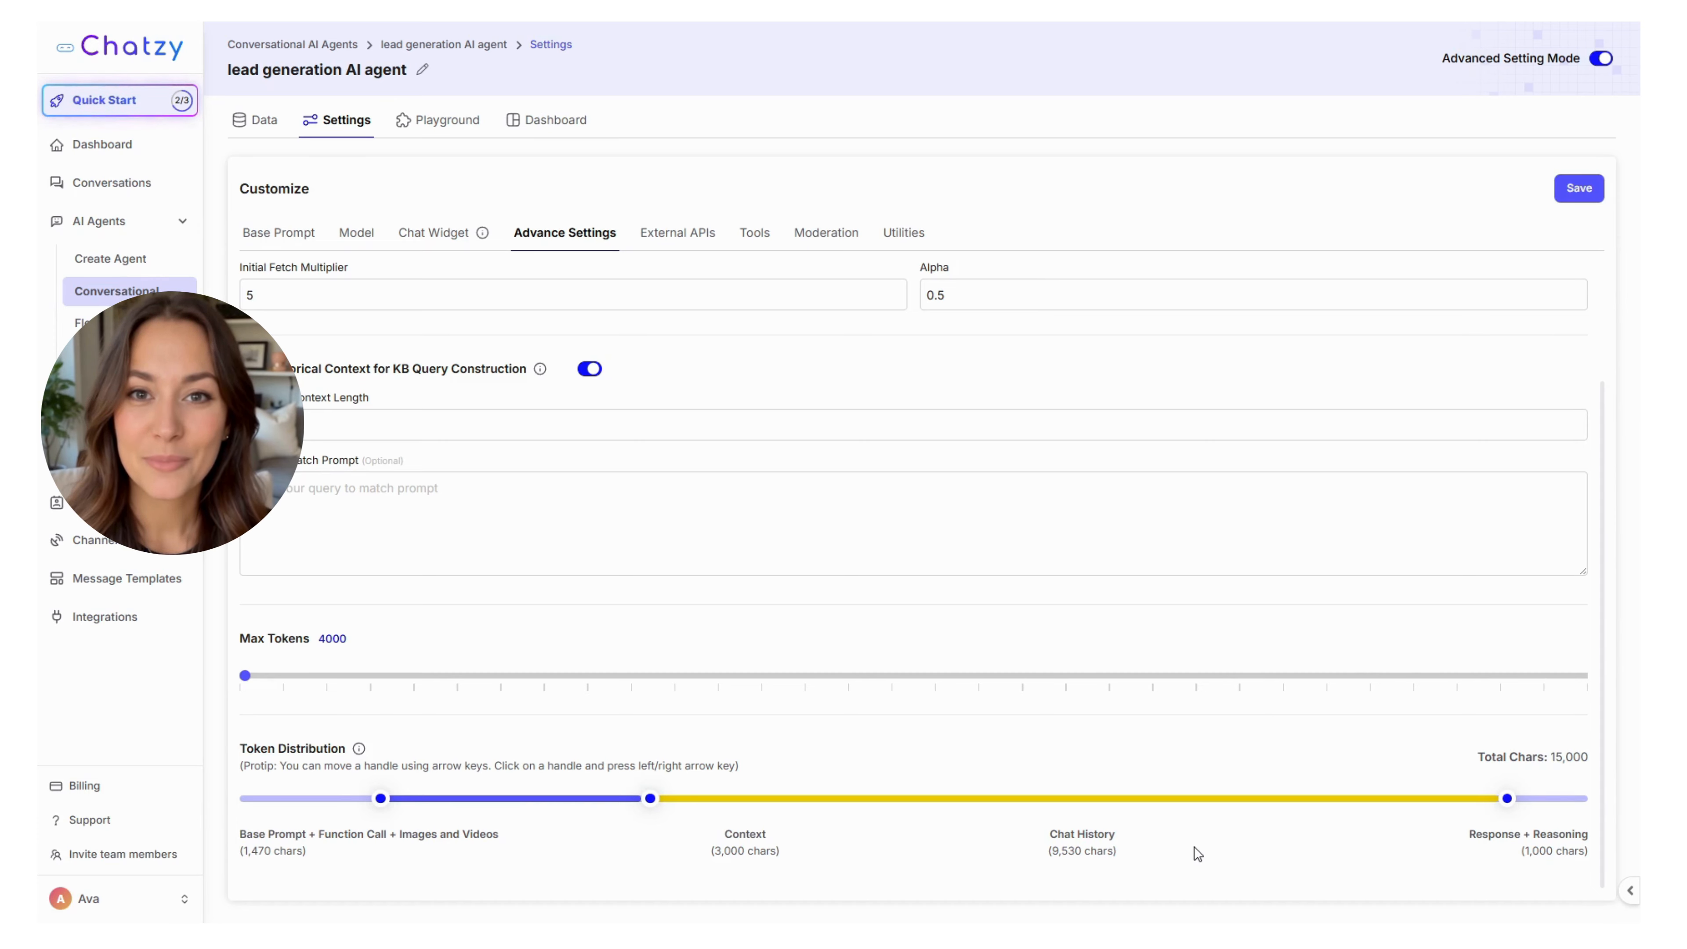
{"action": "double_click", "coordinate": [1484, 842]}
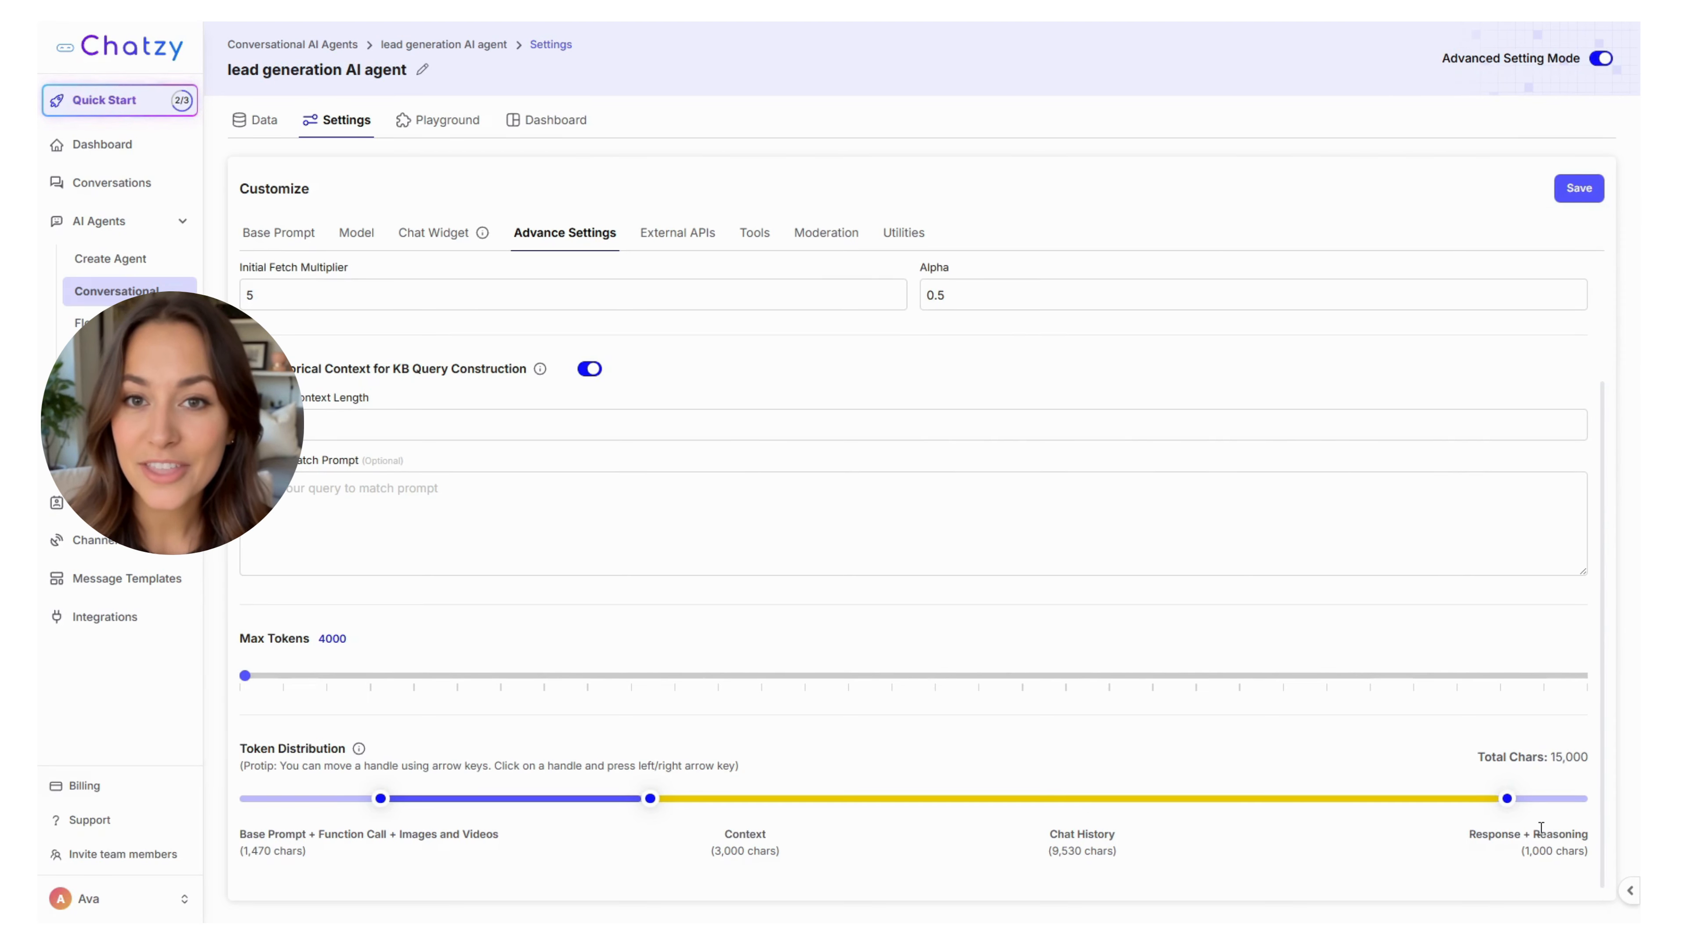
Step: Raise the Response + Reasoning allocation to 1,500 chars in the Token Distribution and review that category
{"action": "left_click_drag", "start_coordinate": [1507, 799], "coordinate": [1461, 800]}
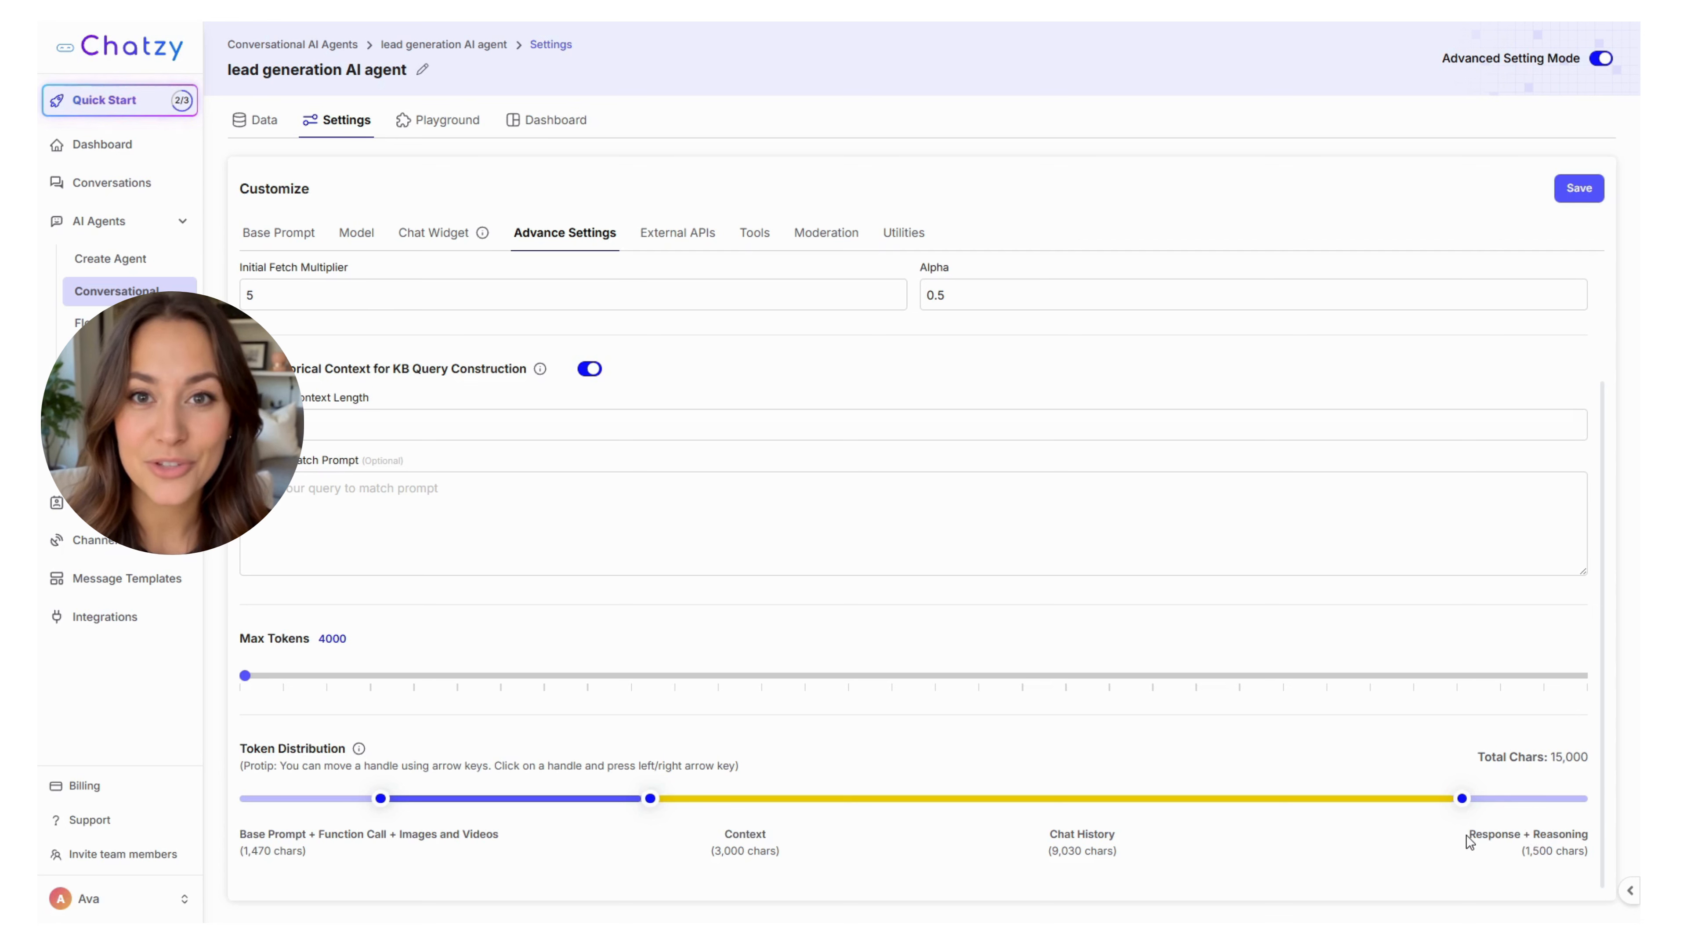
{"action": "left_click_drag", "start_coordinate": [1466, 834], "coordinate": [1586, 864]}
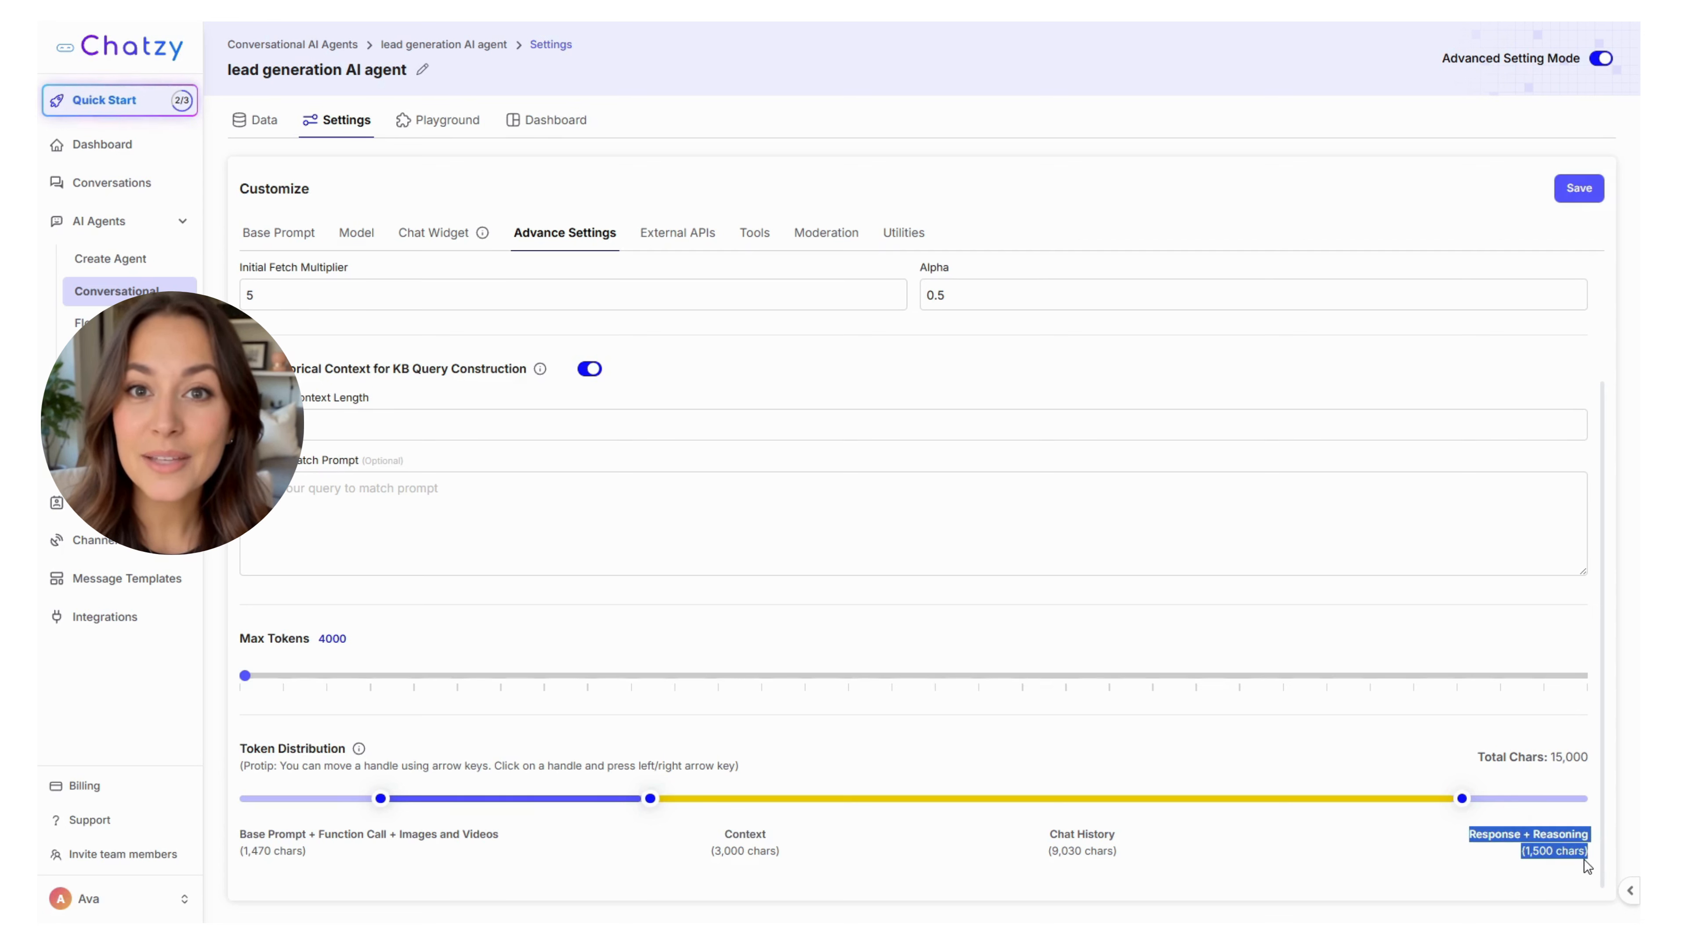
{"action": "triple_click", "coordinate": [1584, 859]}
{"action": "left_click", "coordinate": [1506, 848]}
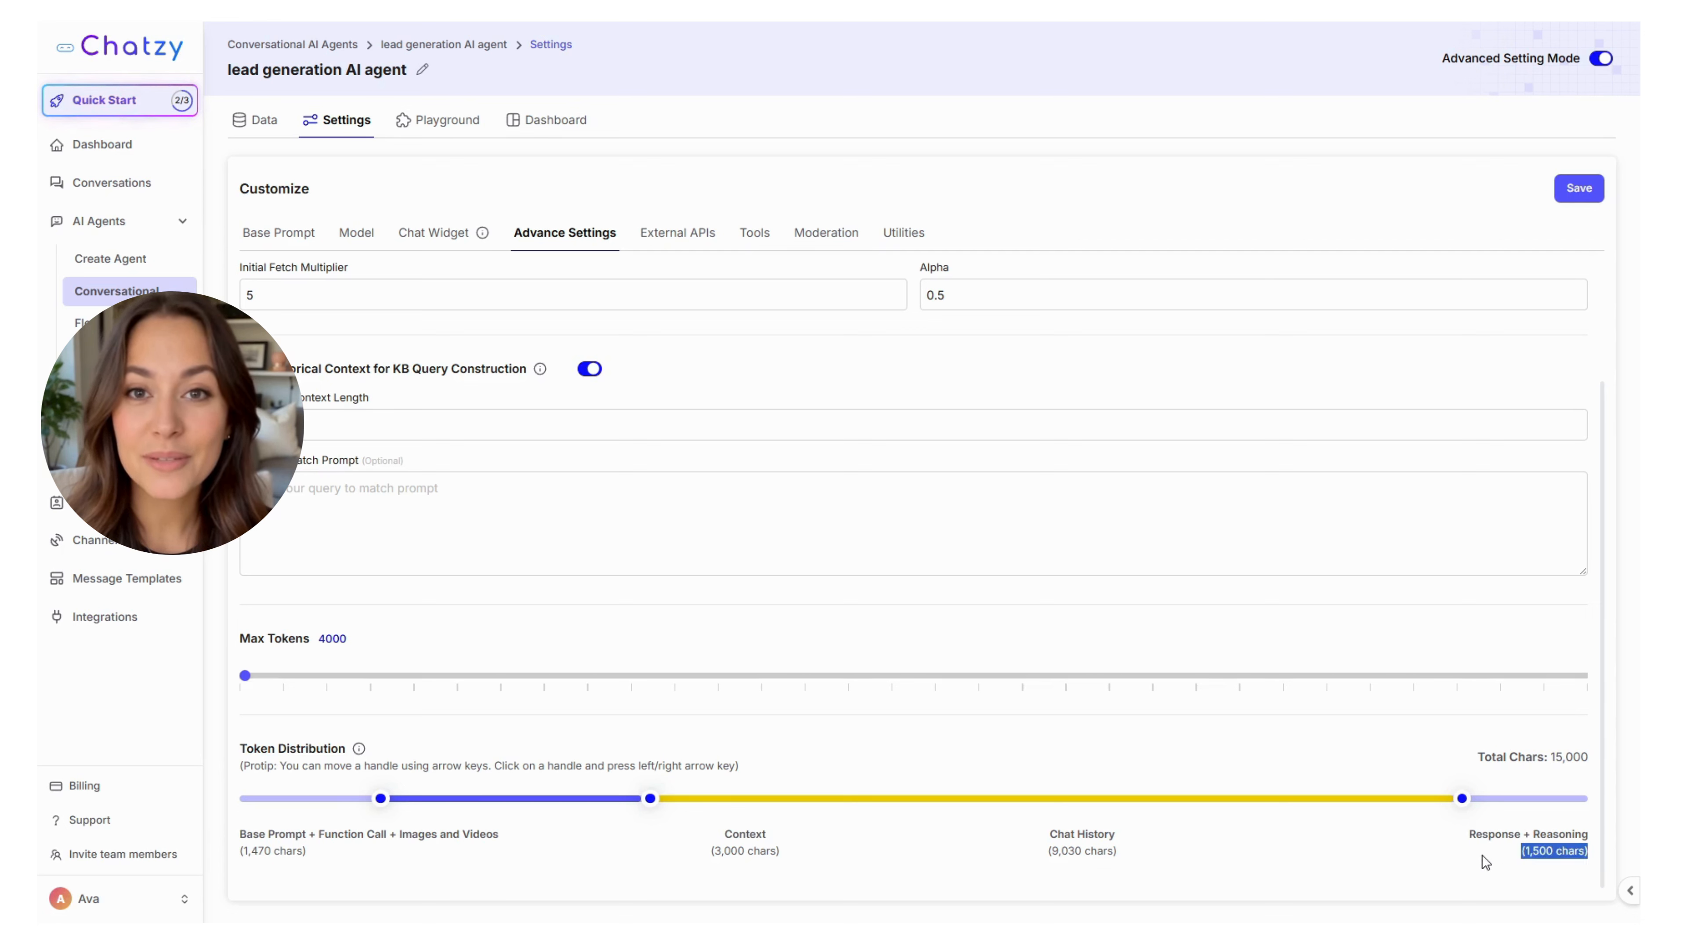
{"action": "left_click", "coordinate": [1465, 839]}
{"action": "triple_click", "coordinate": [1464, 838]}
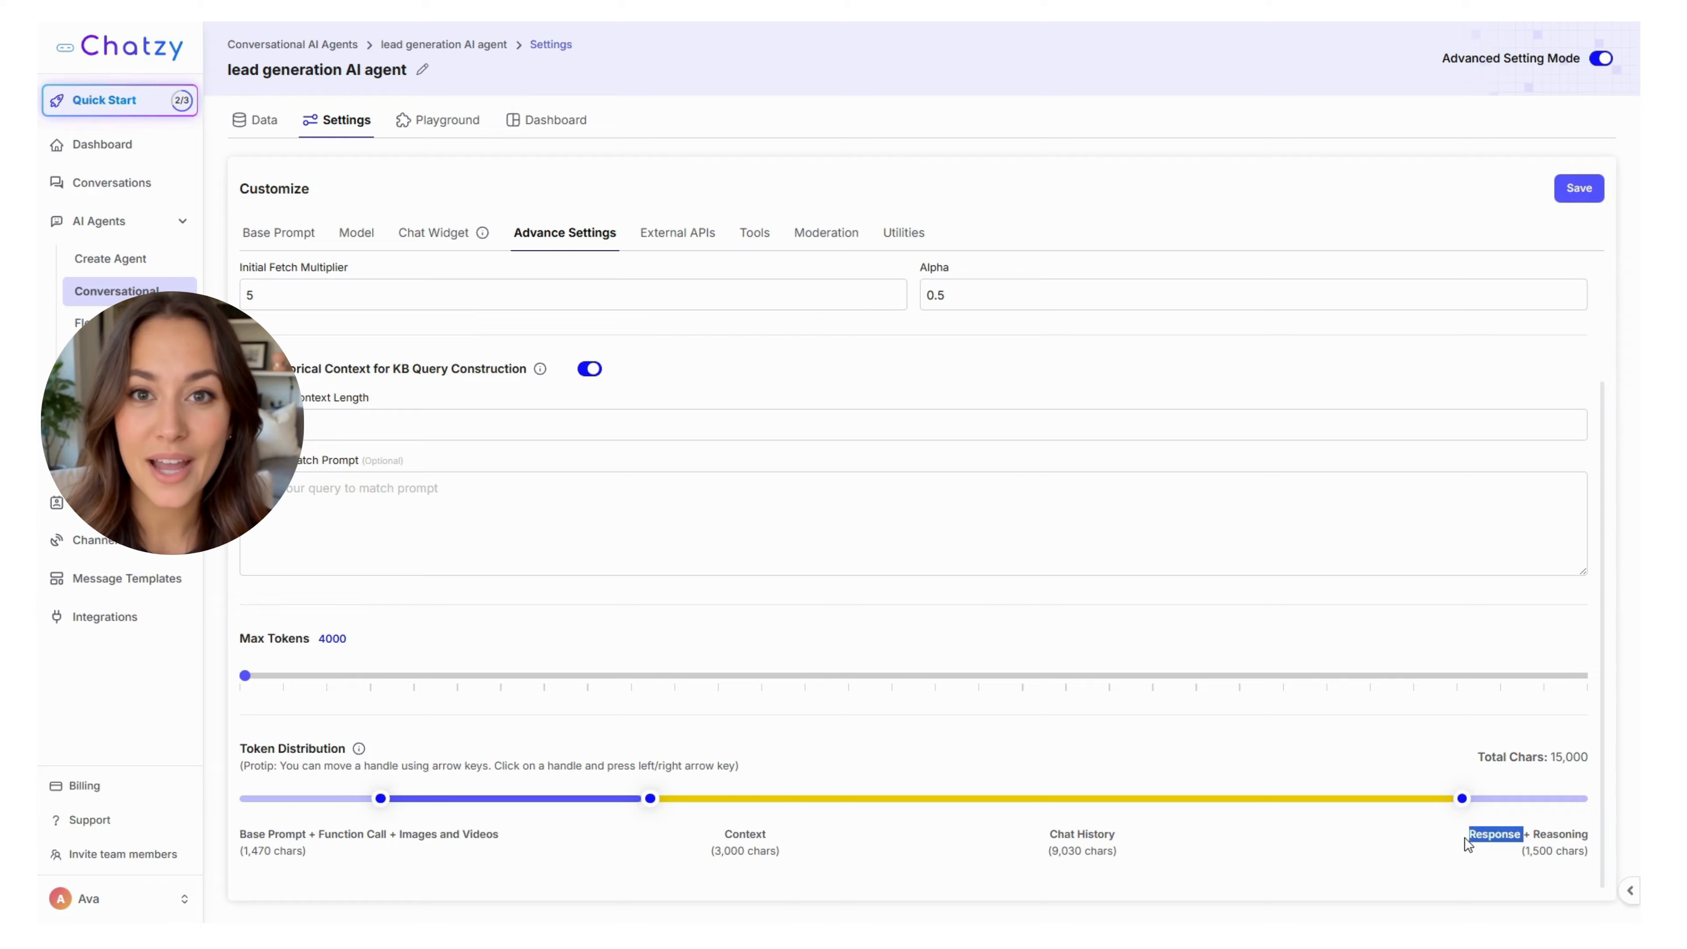
{"action": "triple_click", "coordinate": [1496, 852]}
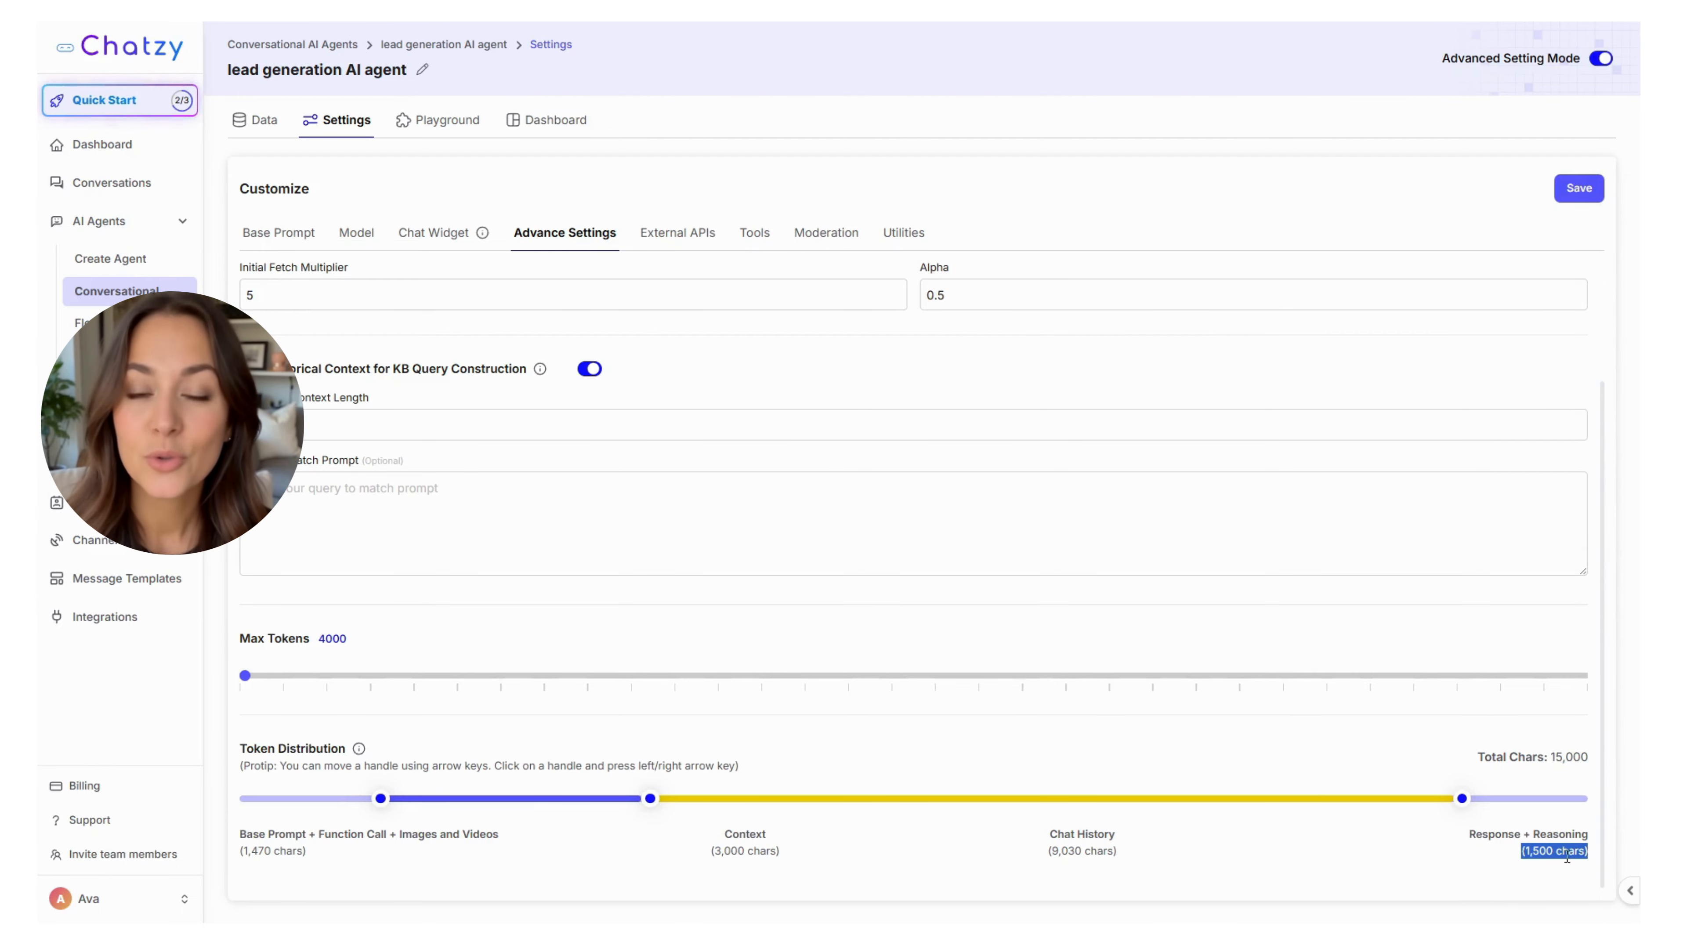
{"action": "left_click", "coordinate": [1528, 866]}
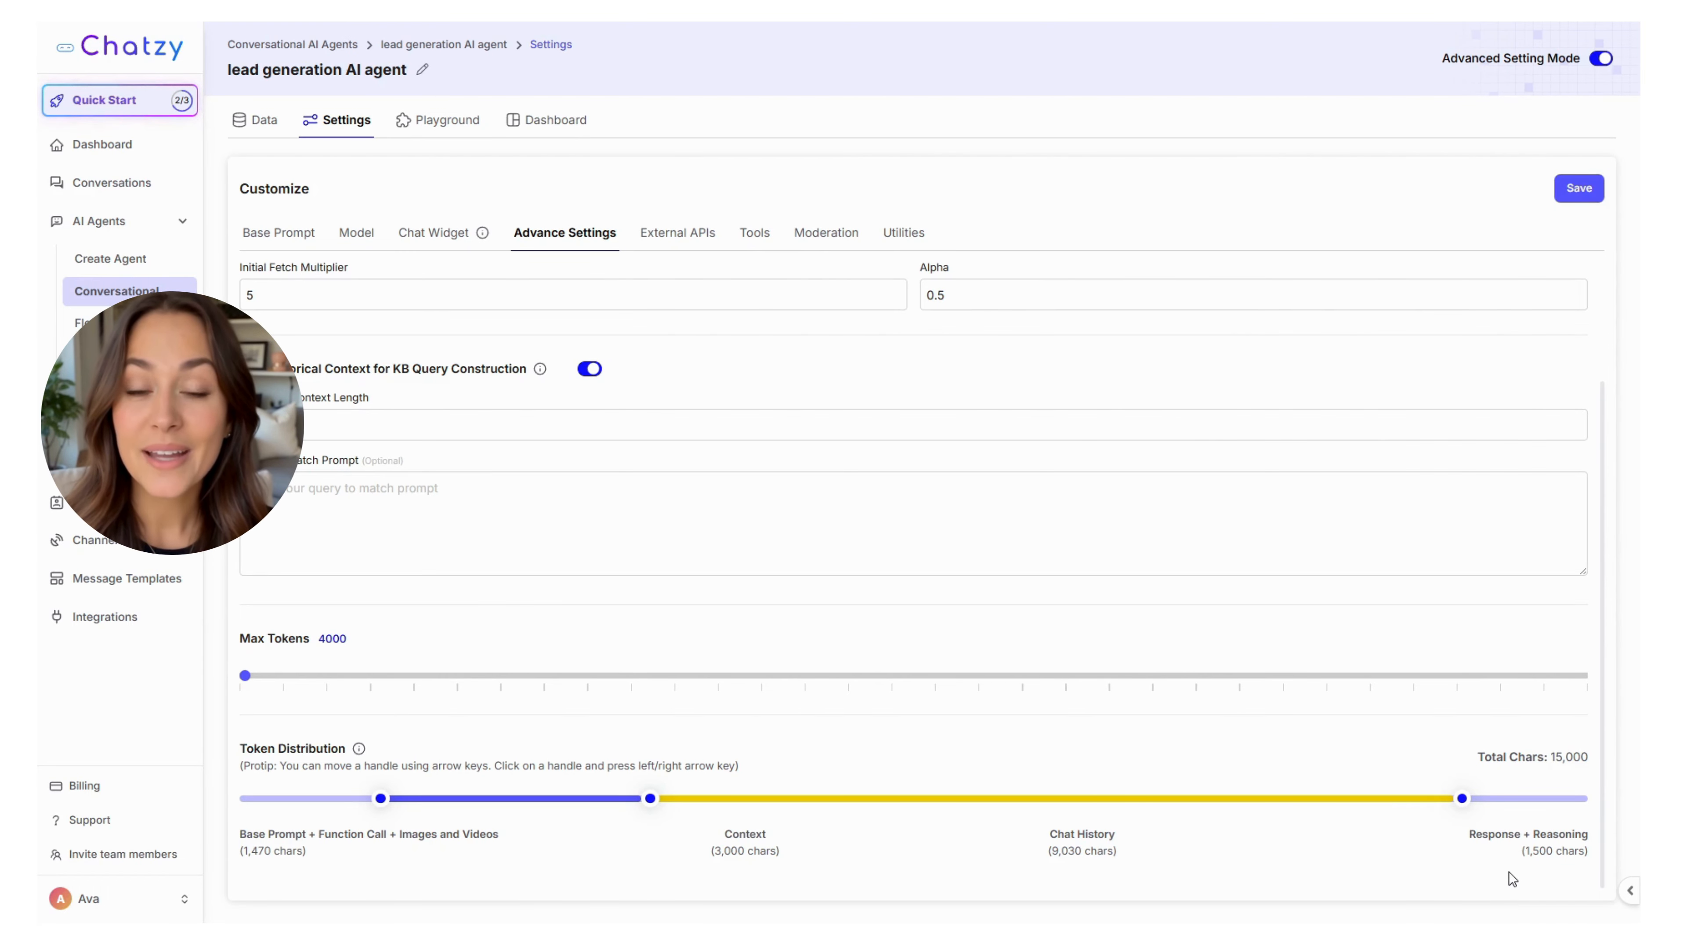
Step: Try to save the advanced settings, review the base prompt's character usage against its allowed limit, and close the report
{"action": "left_click", "coordinate": [1579, 189]}
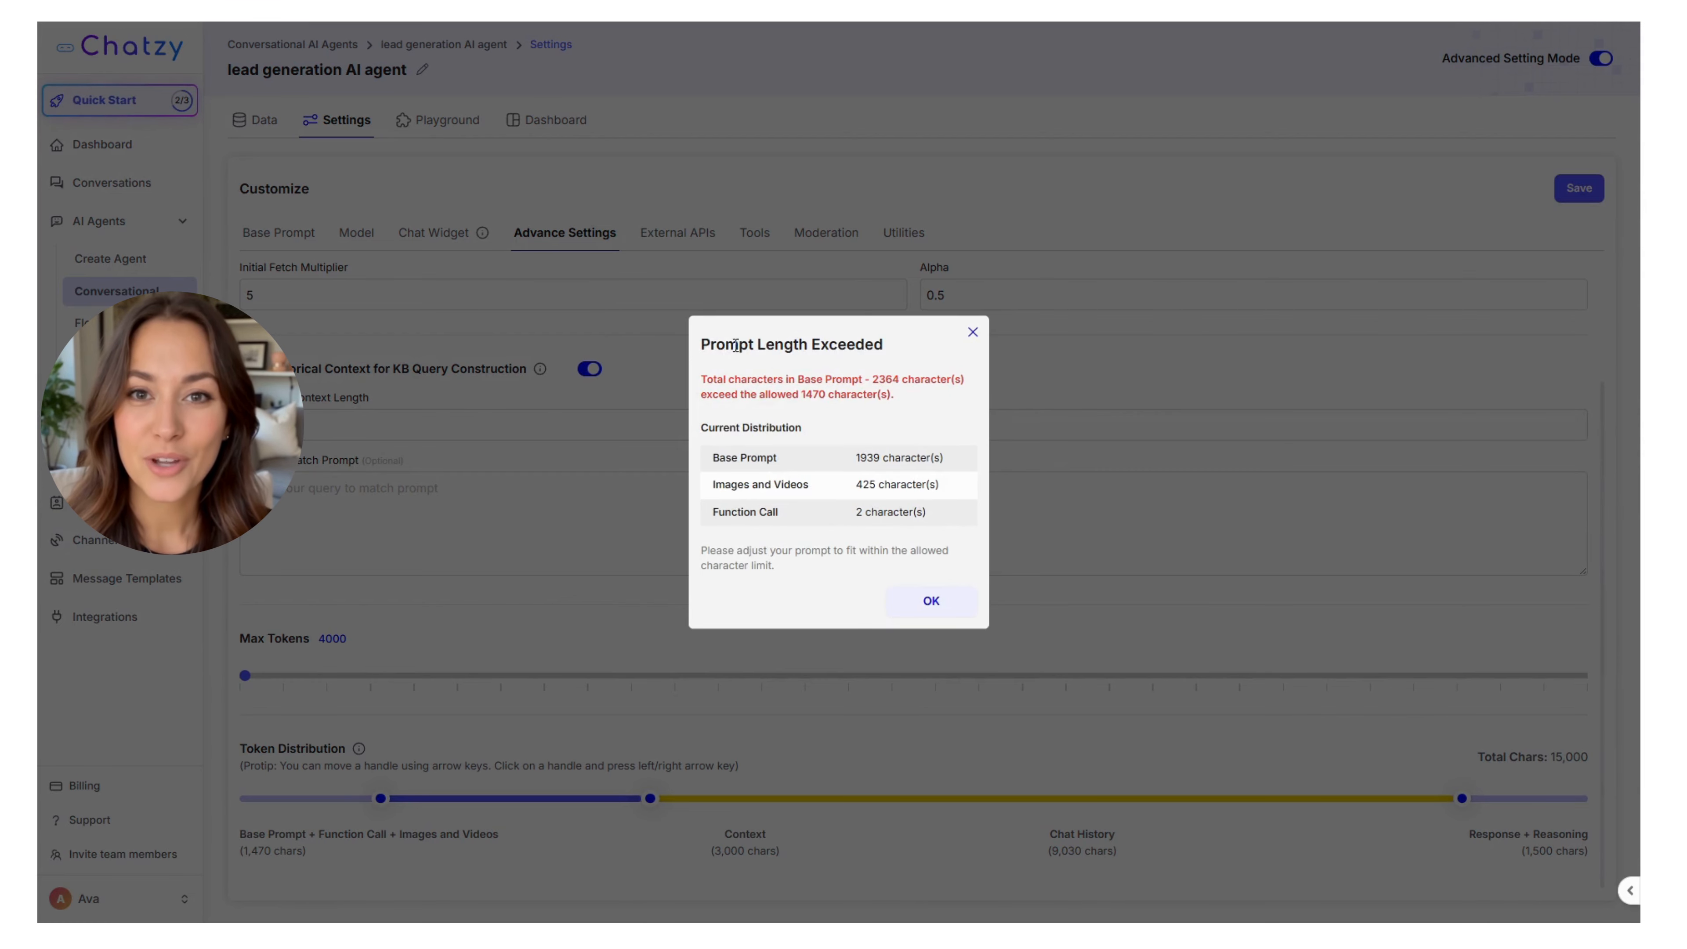
{"action": "left_click_drag", "start_coordinate": [736, 345], "coordinate": [867, 380]}
{"action": "left_click", "coordinate": [879, 369]}
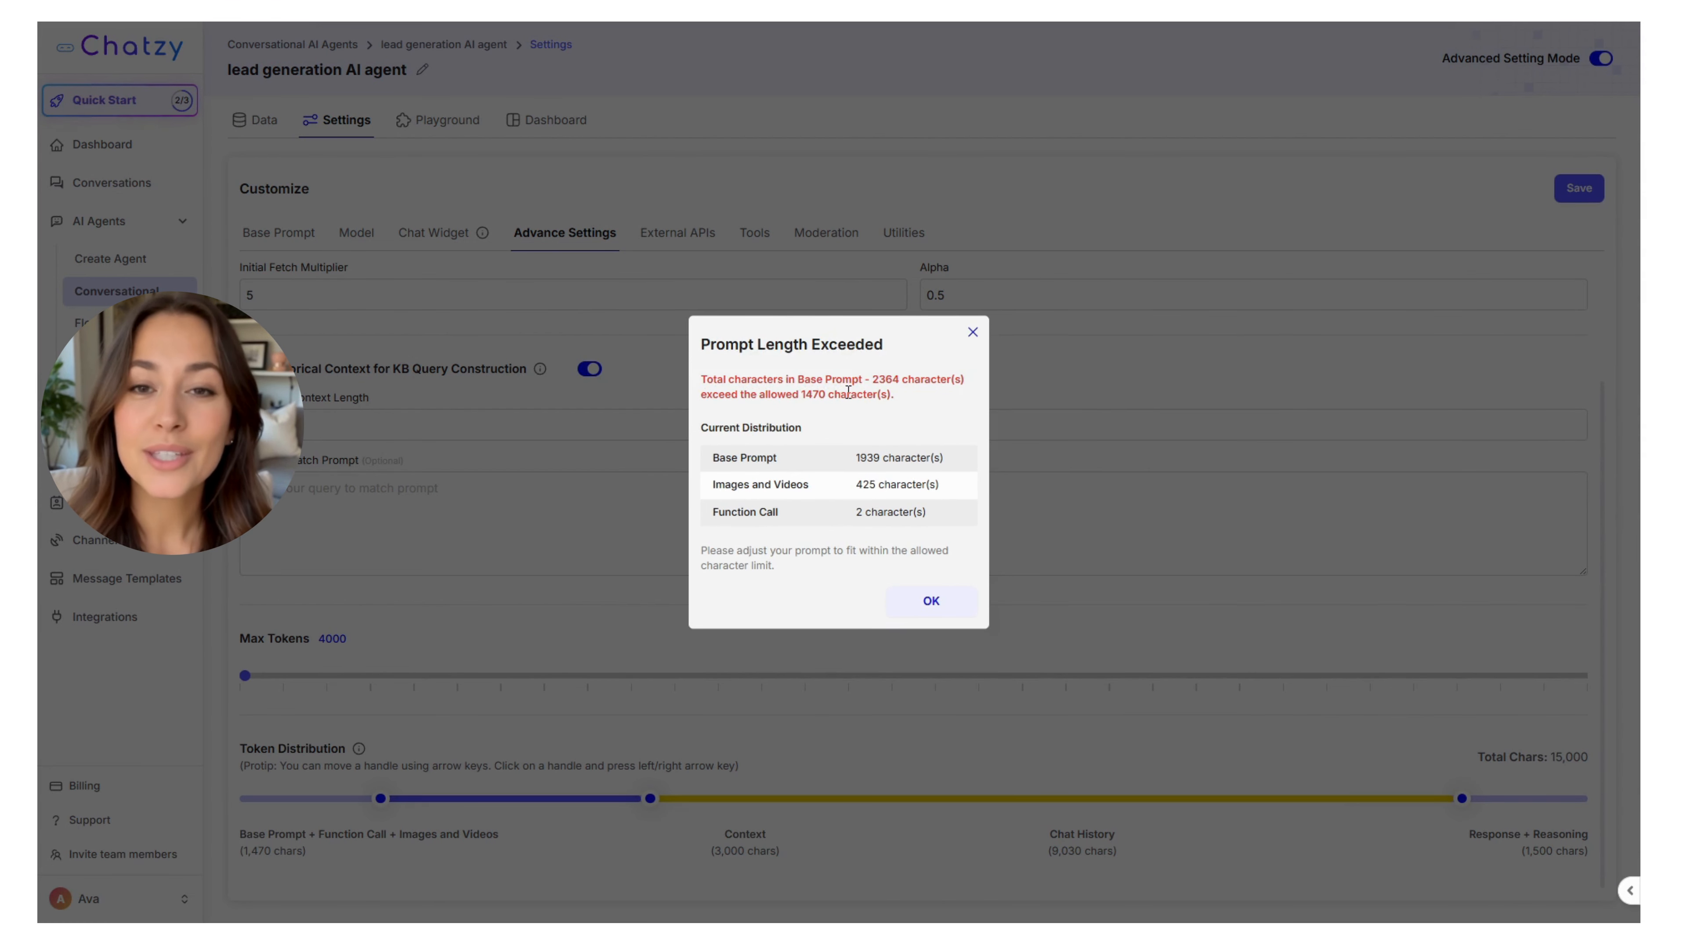
{"action": "left_click_drag", "start_coordinate": [699, 344], "coordinate": [881, 365]}
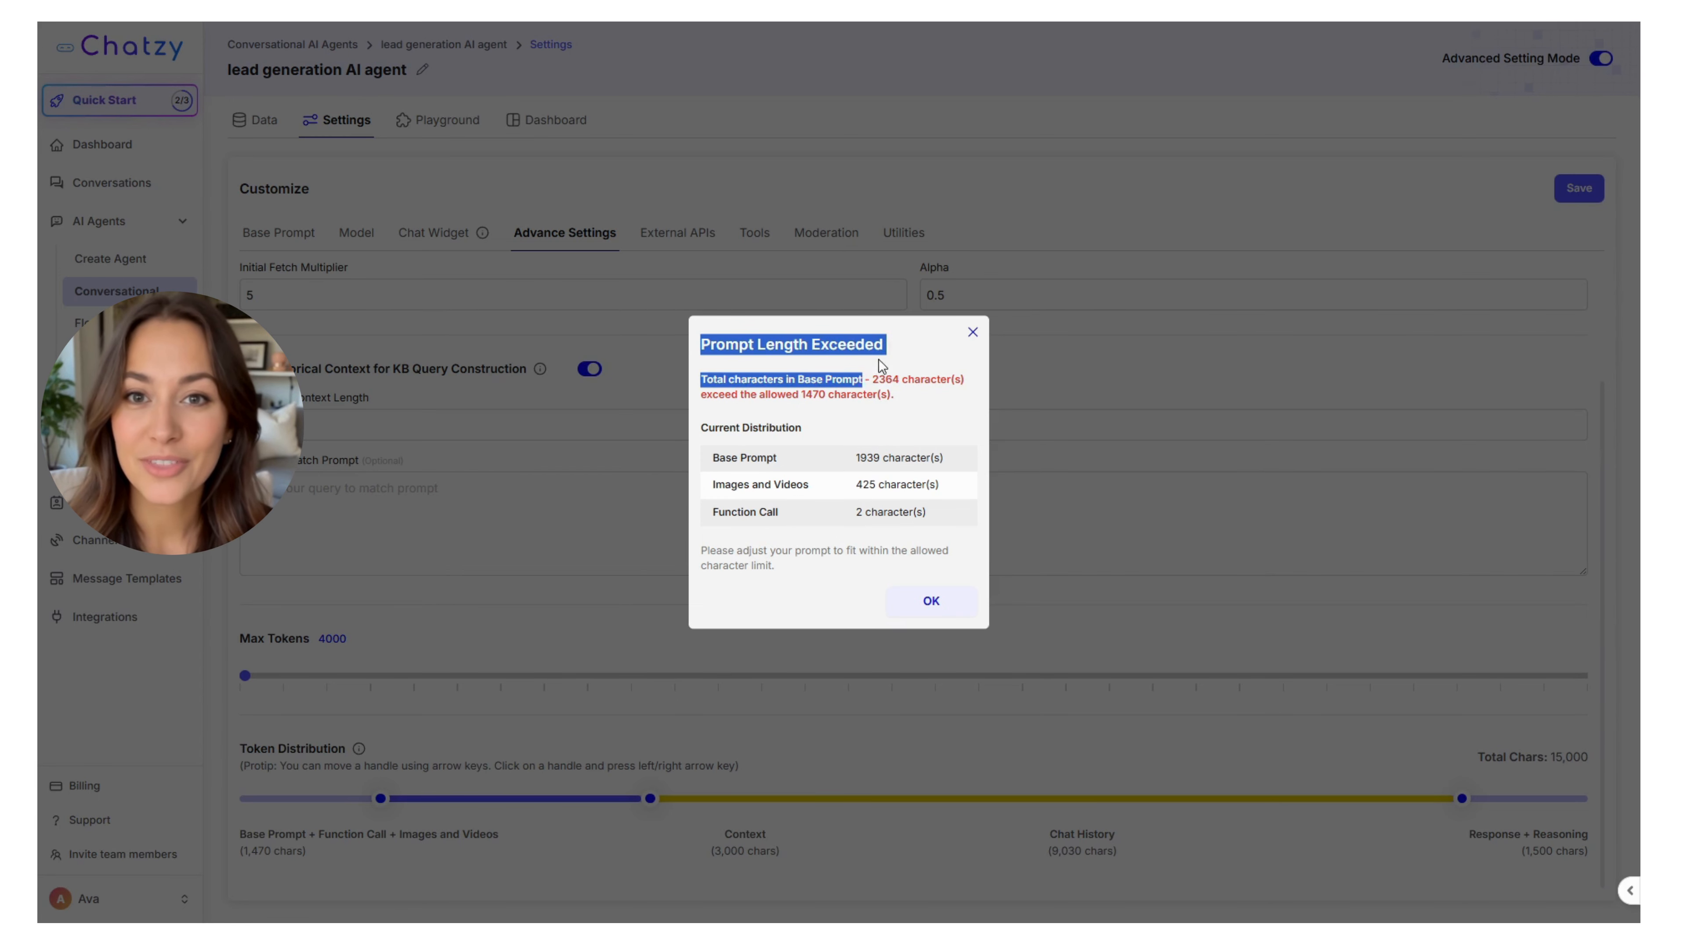
{"action": "left_click", "coordinate": [926, 402]}
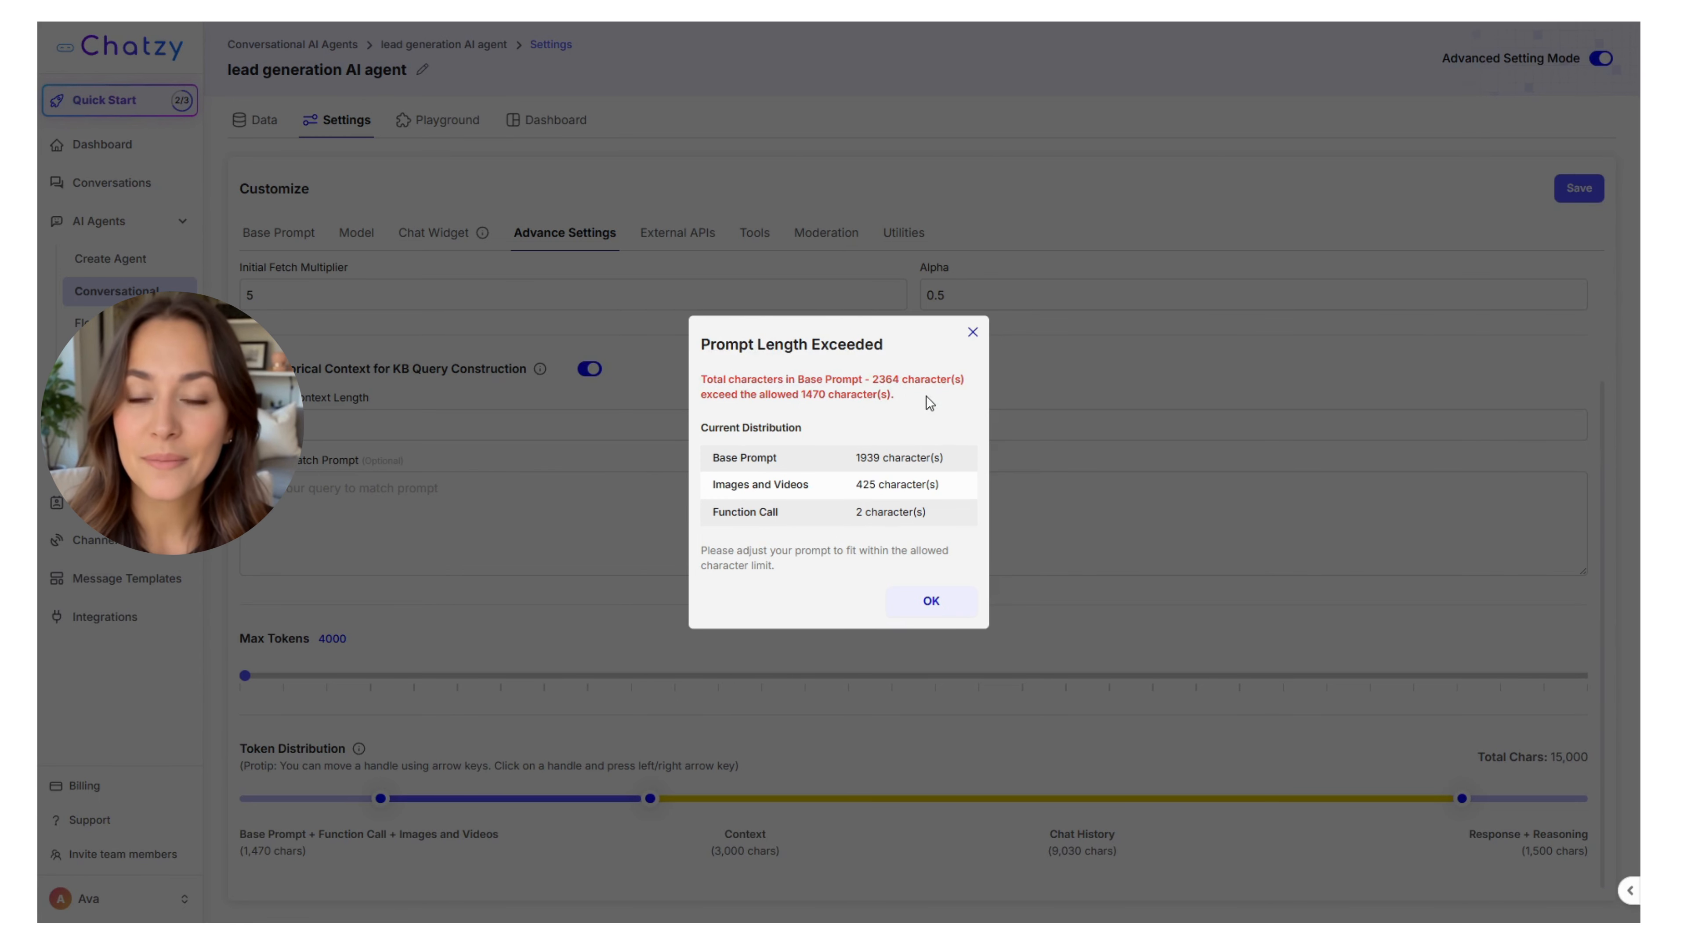
{"action": "double_click", "coordinate": [885, 379]}
{"action": "left_click", "coordinate": [551, 705]}
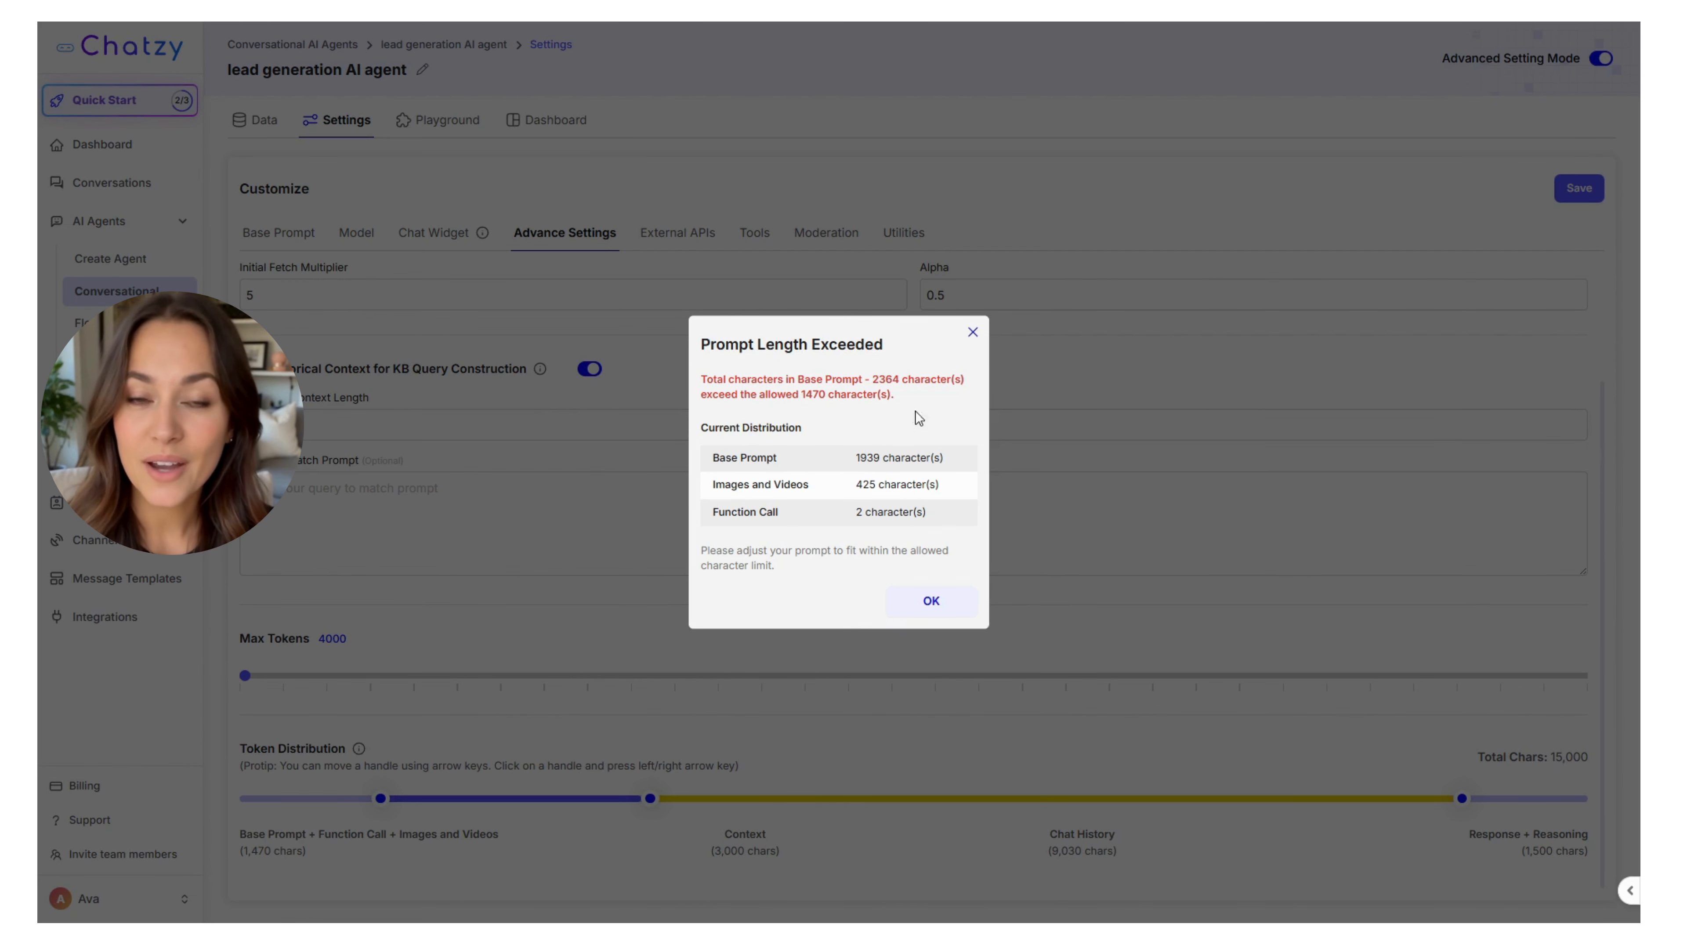
{"action": "left_click", "coordinate": [972, 332]}
Step: Set the Base Prompt + Function Call + Images and Videos allocation to 2,380 chars and save the settings
{"action": "left_click", "coordinate": [392, 799]}
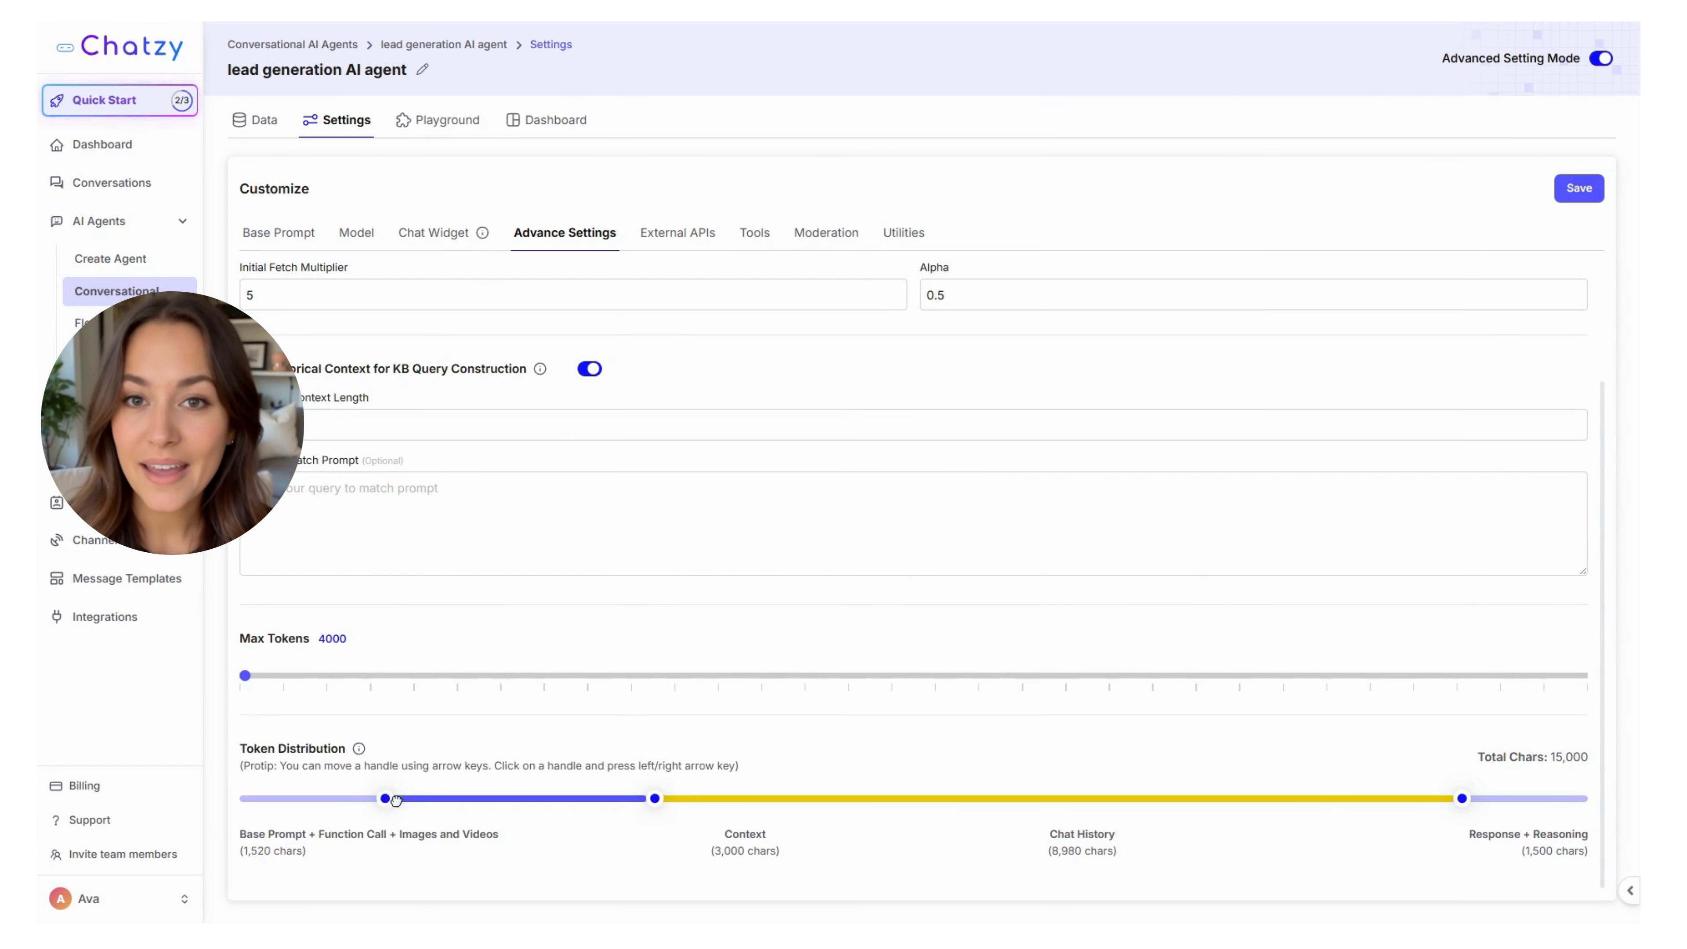
{"action": "left_click_drag", "start_coordinate": [396, 801], "coordinate": [463, 802]}
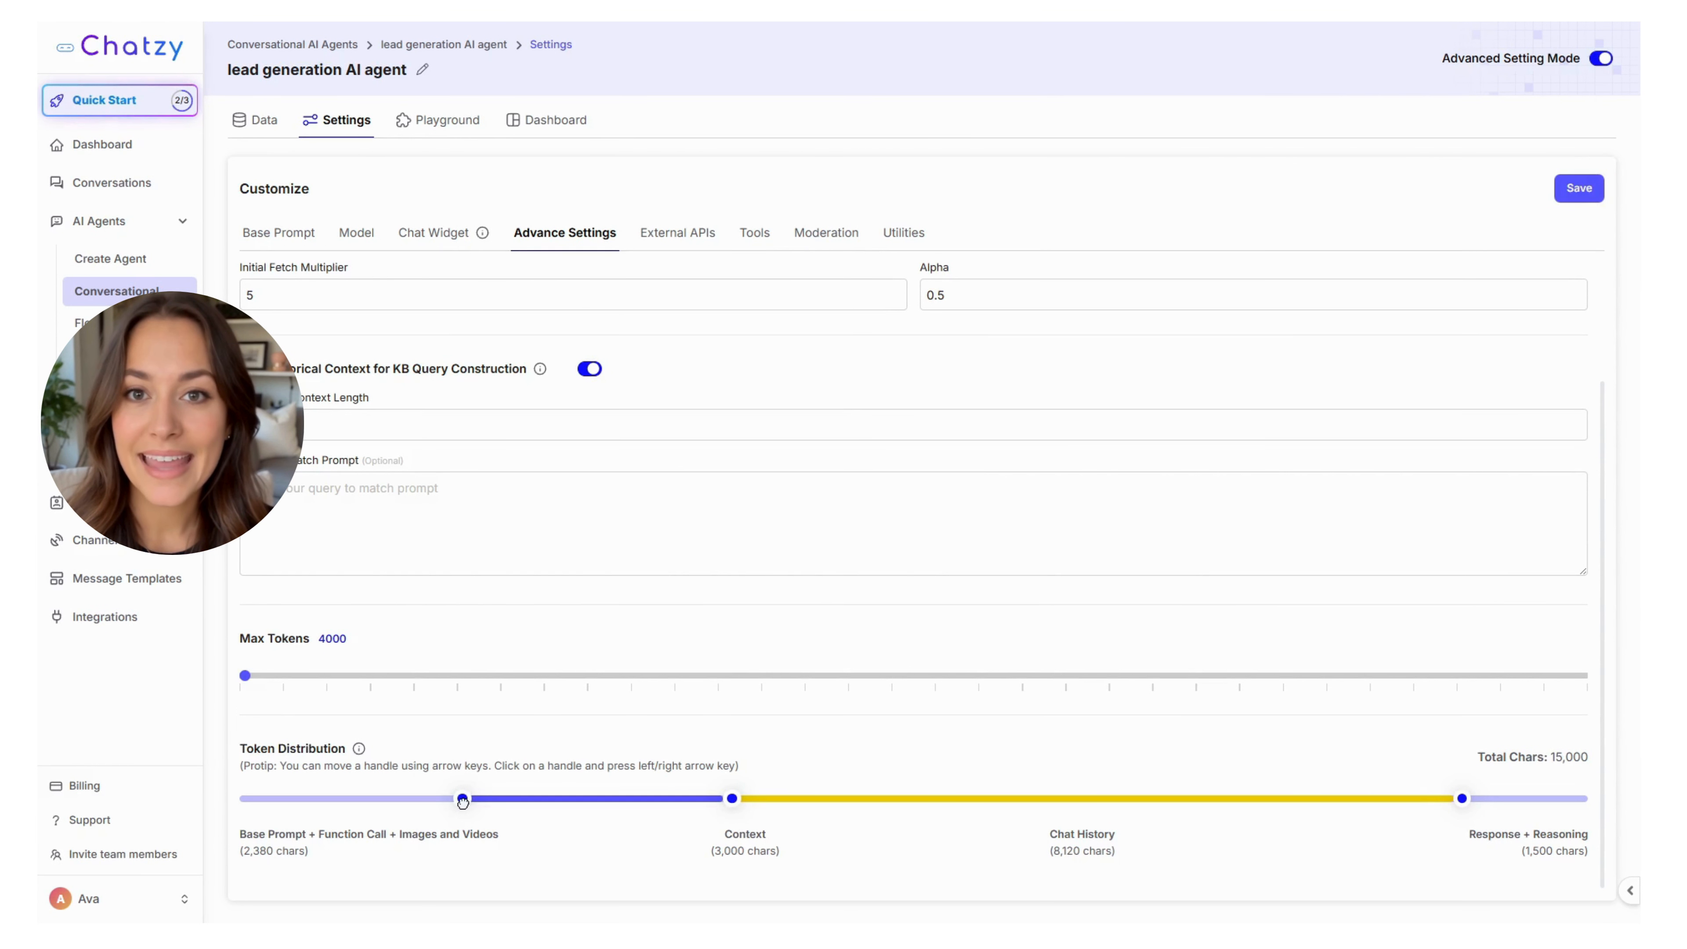
{"action": "left_click", "coordinate": [1570, 192]}
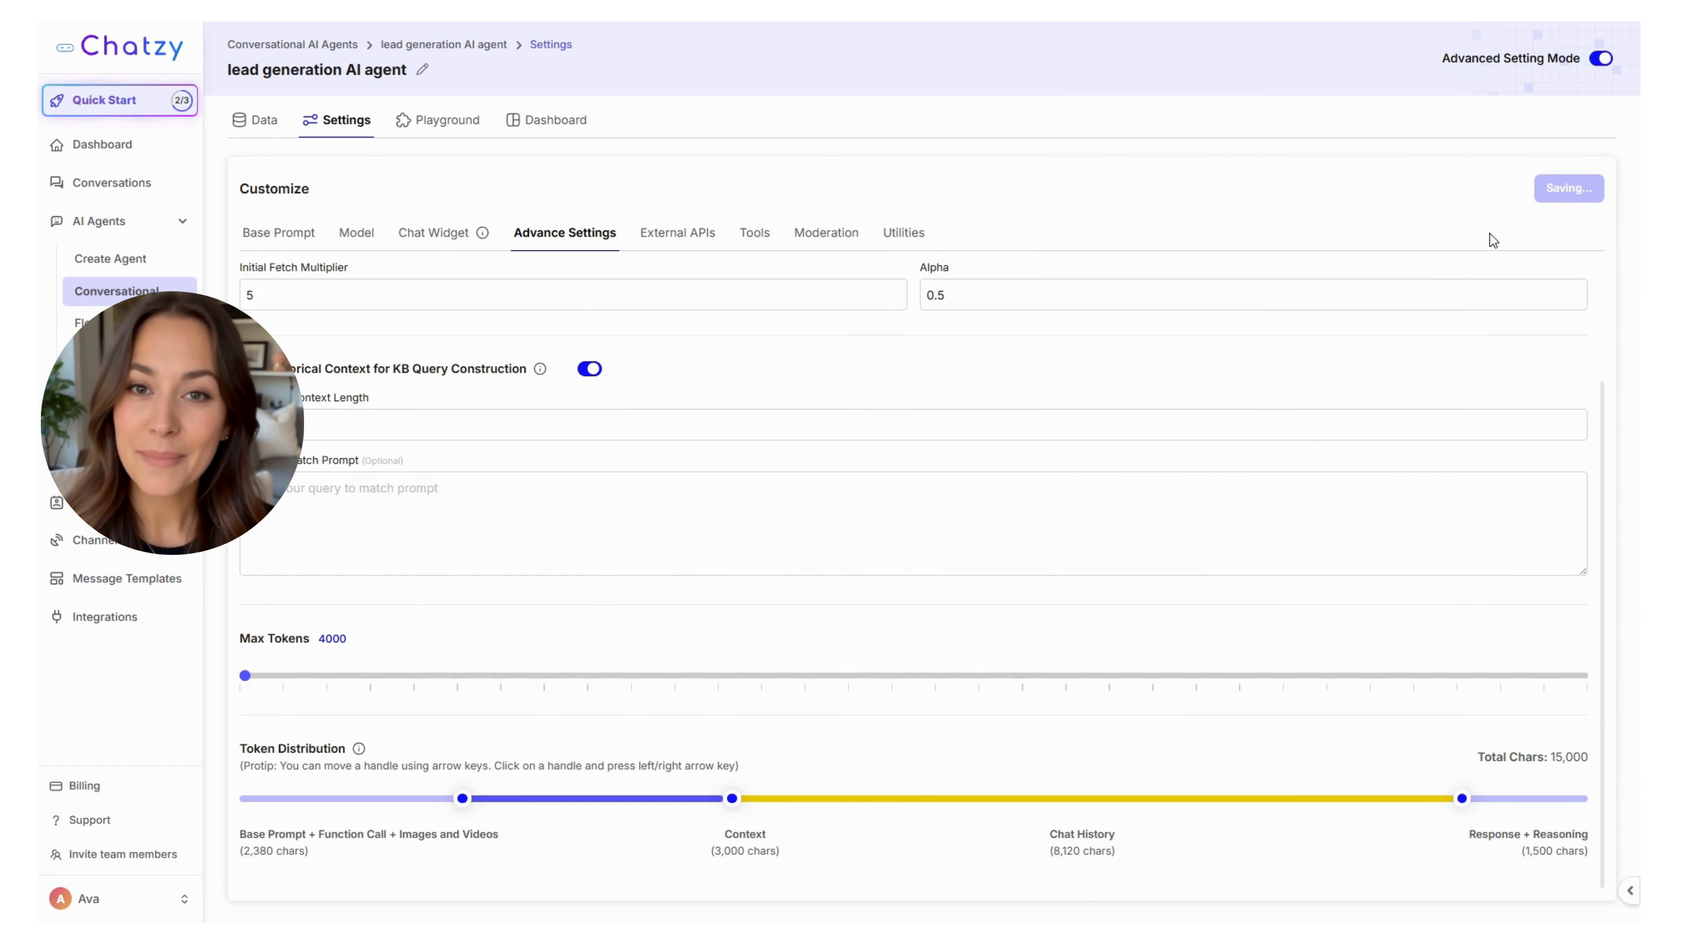
{"action": "left_click", "coordinate": [665, 240]}
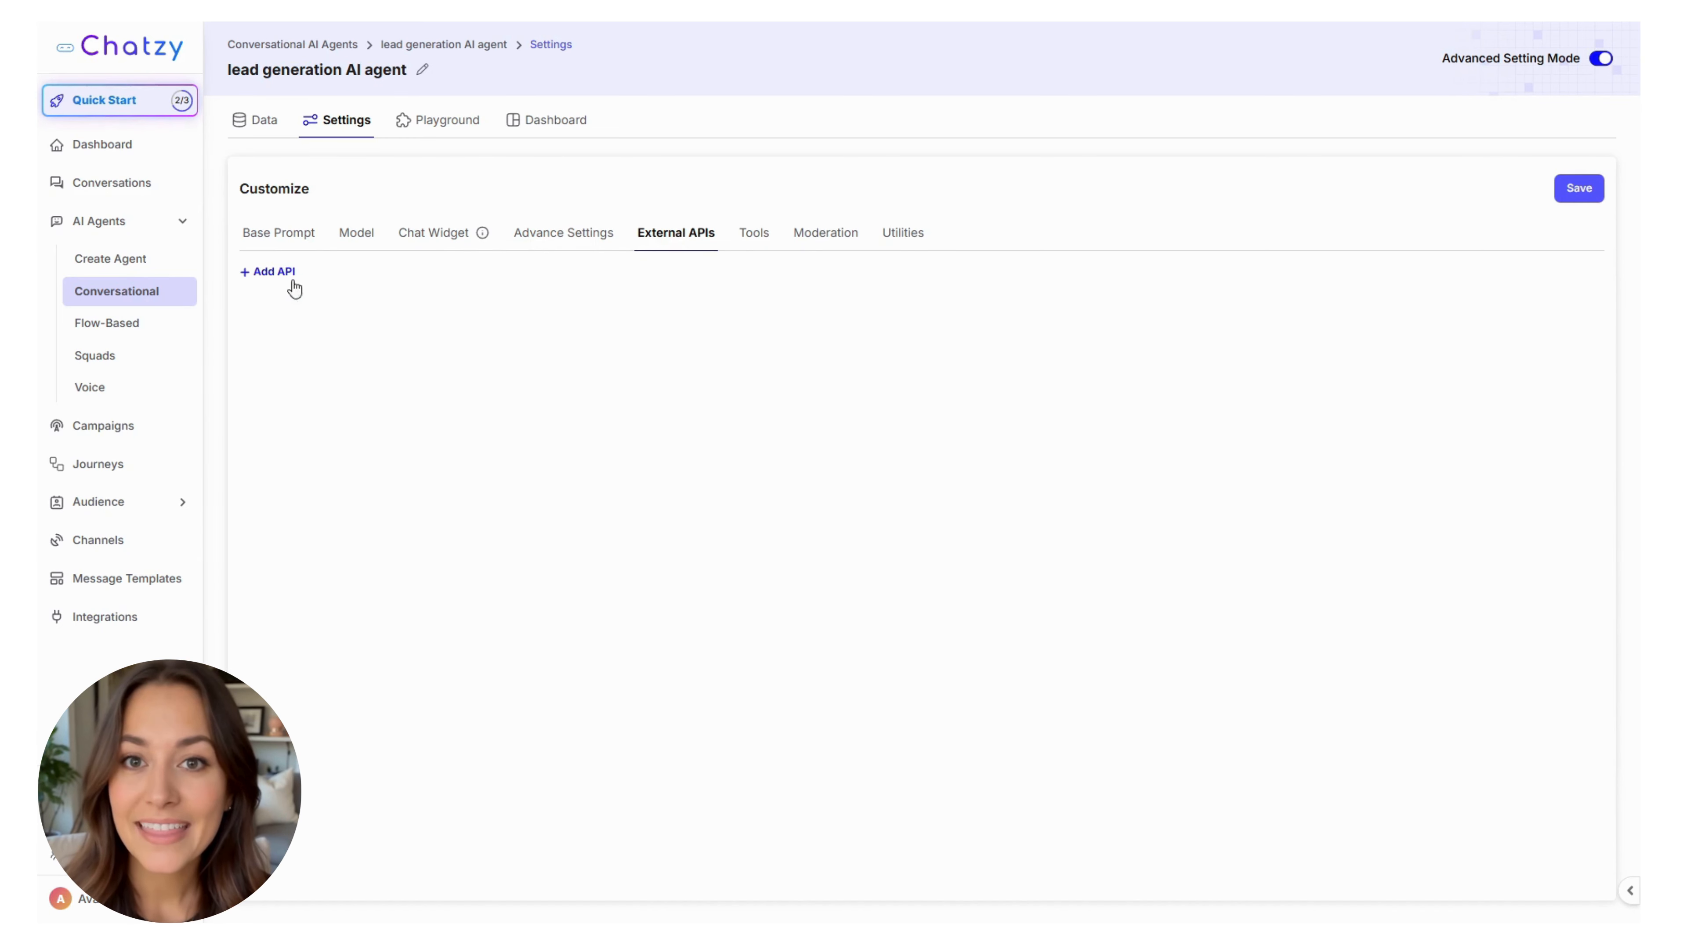
{"action": "left_click", "coordinate": [274, 273]}
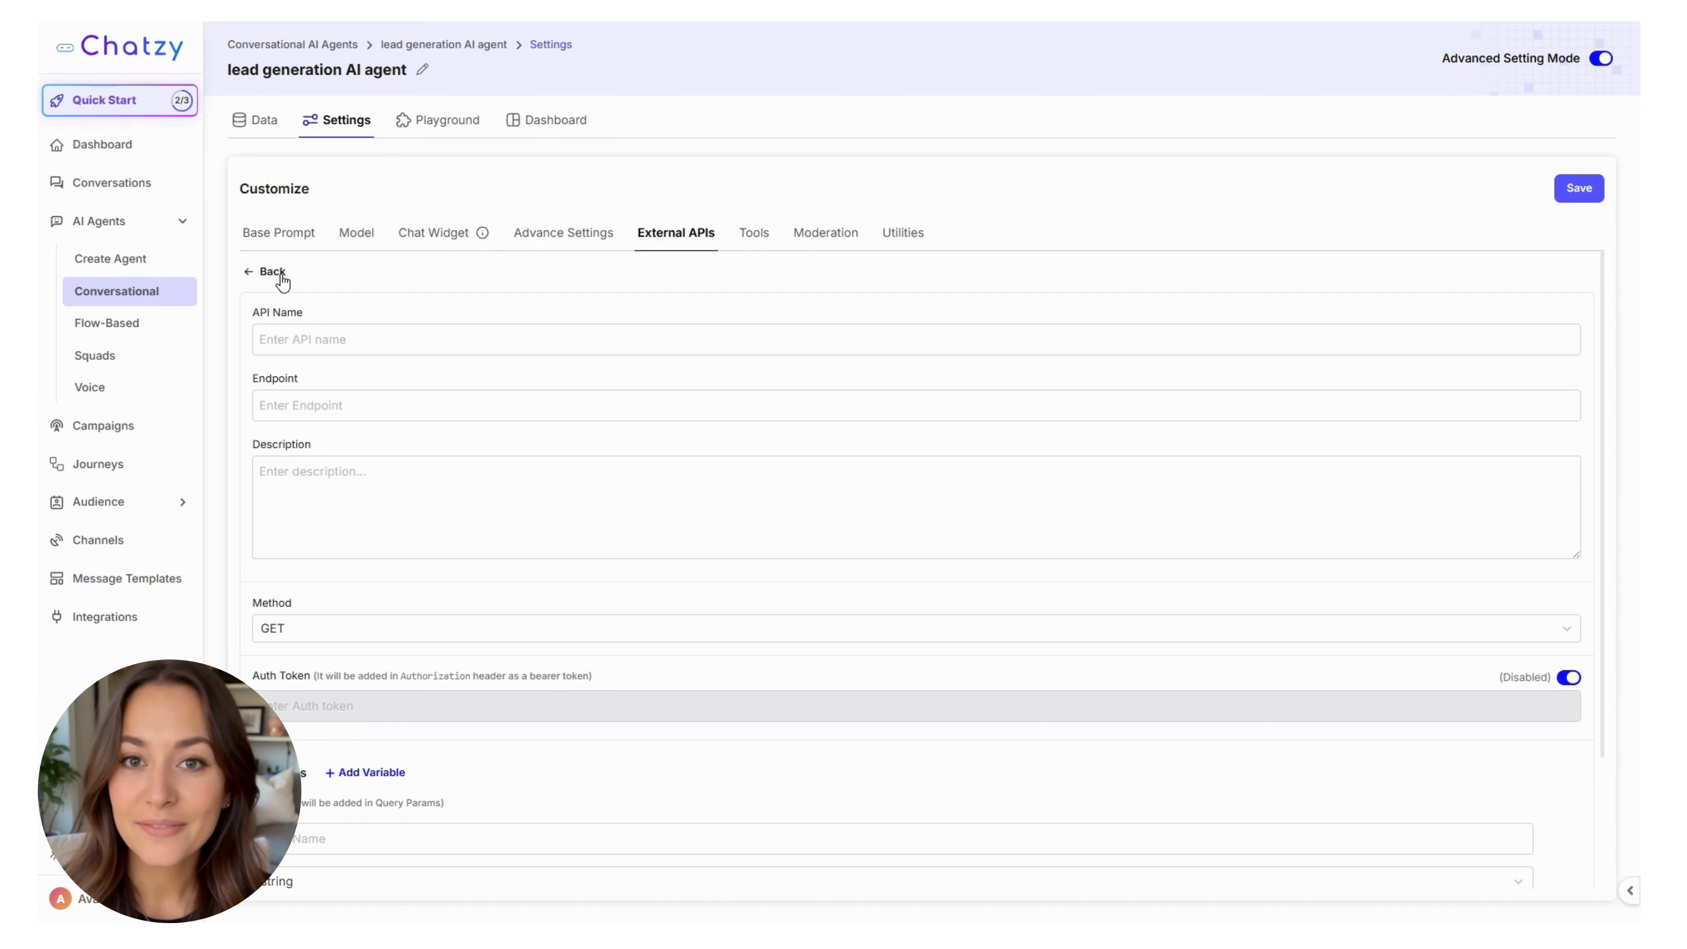
{"action": "left_click", "coordinate": [341, 340]}
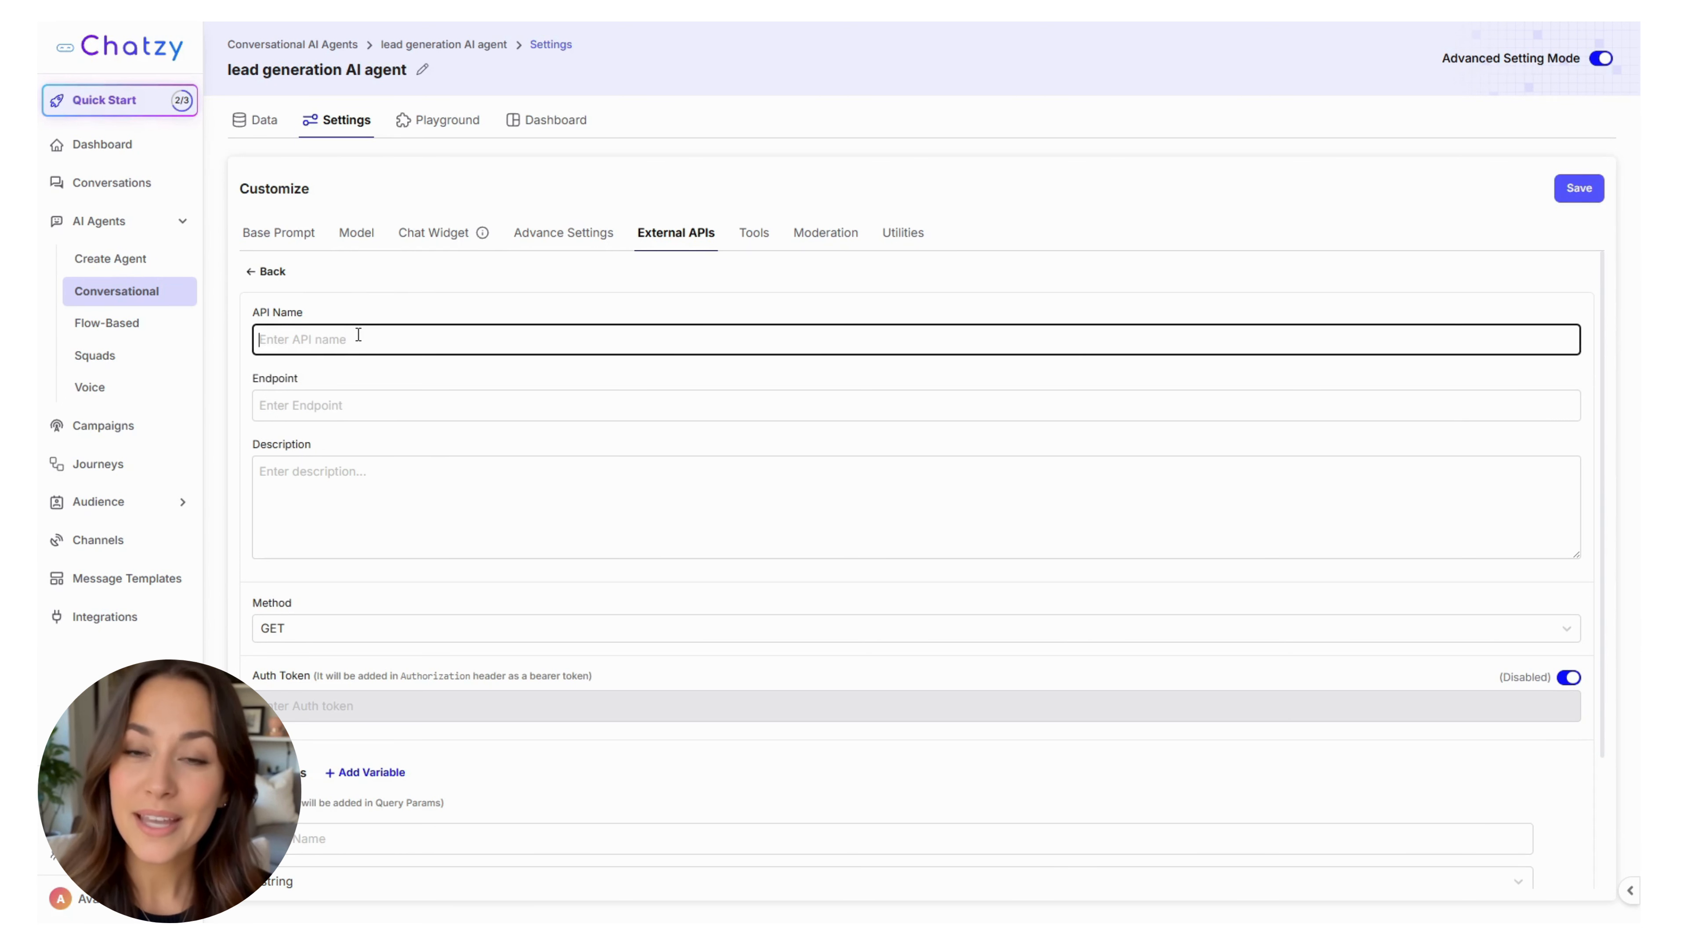
{"action": "type", "text": "check_status_api"}
{"action": "key", "text": "alt+Tab"}
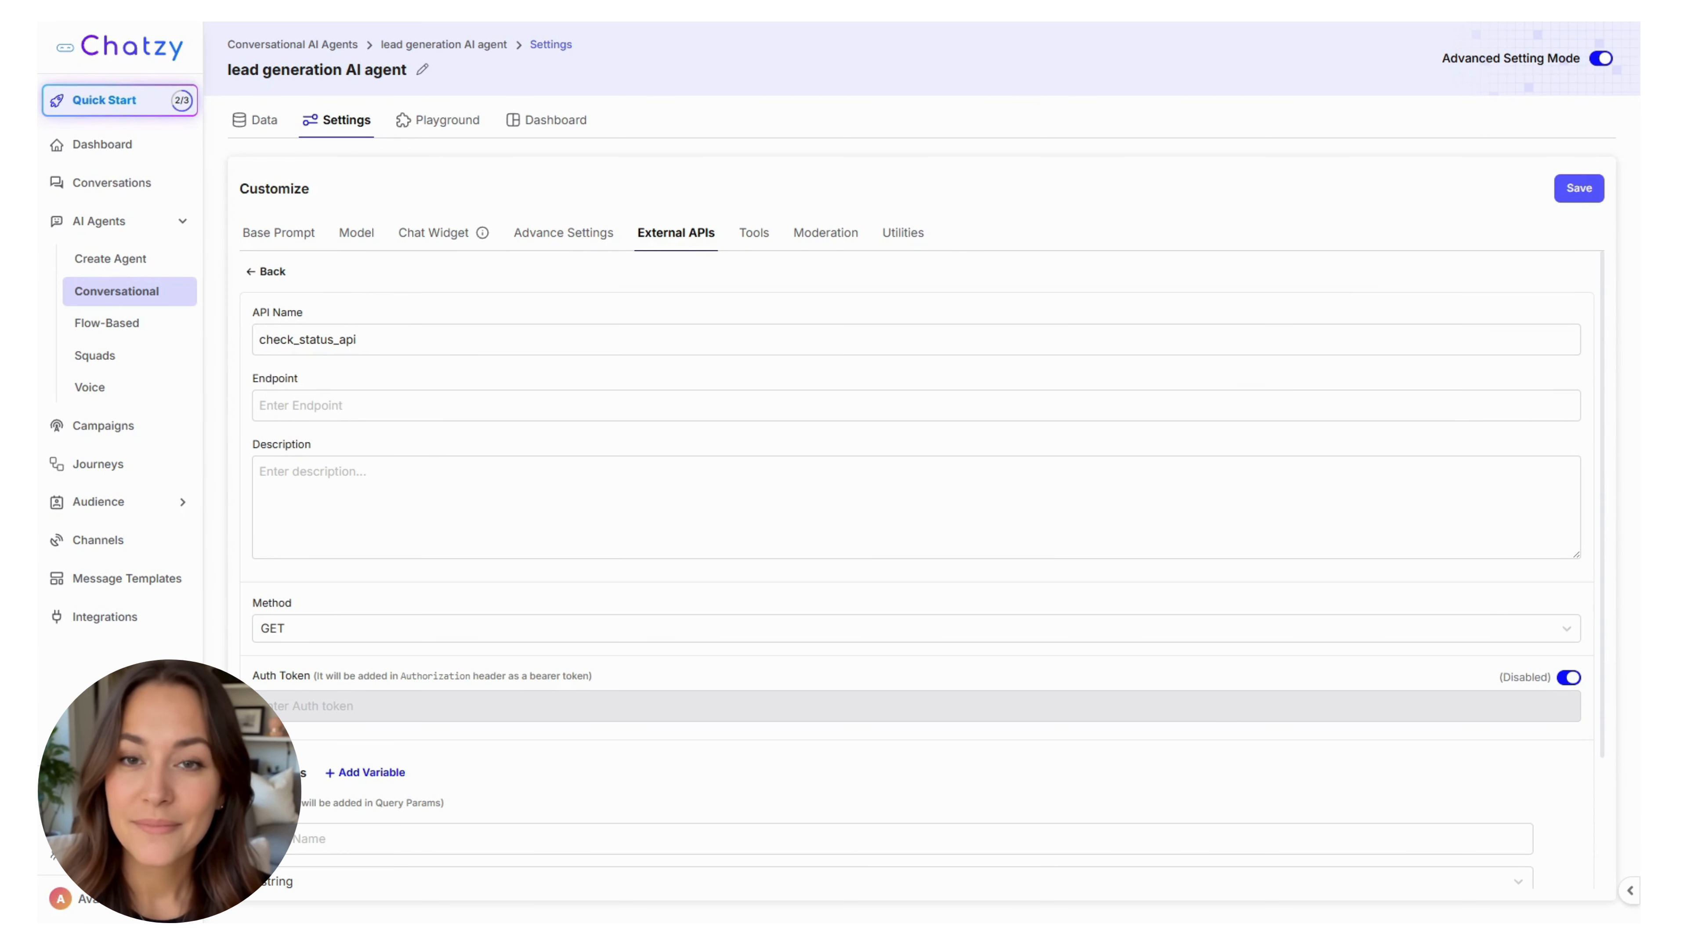
{"action": "key", "text": "alt+Tab"}
{"action": "left_click", "coordinate": [327, 407]}
{"action": "type", "text": "https://adminapi.chatzy.ai/api/checkstatus"}
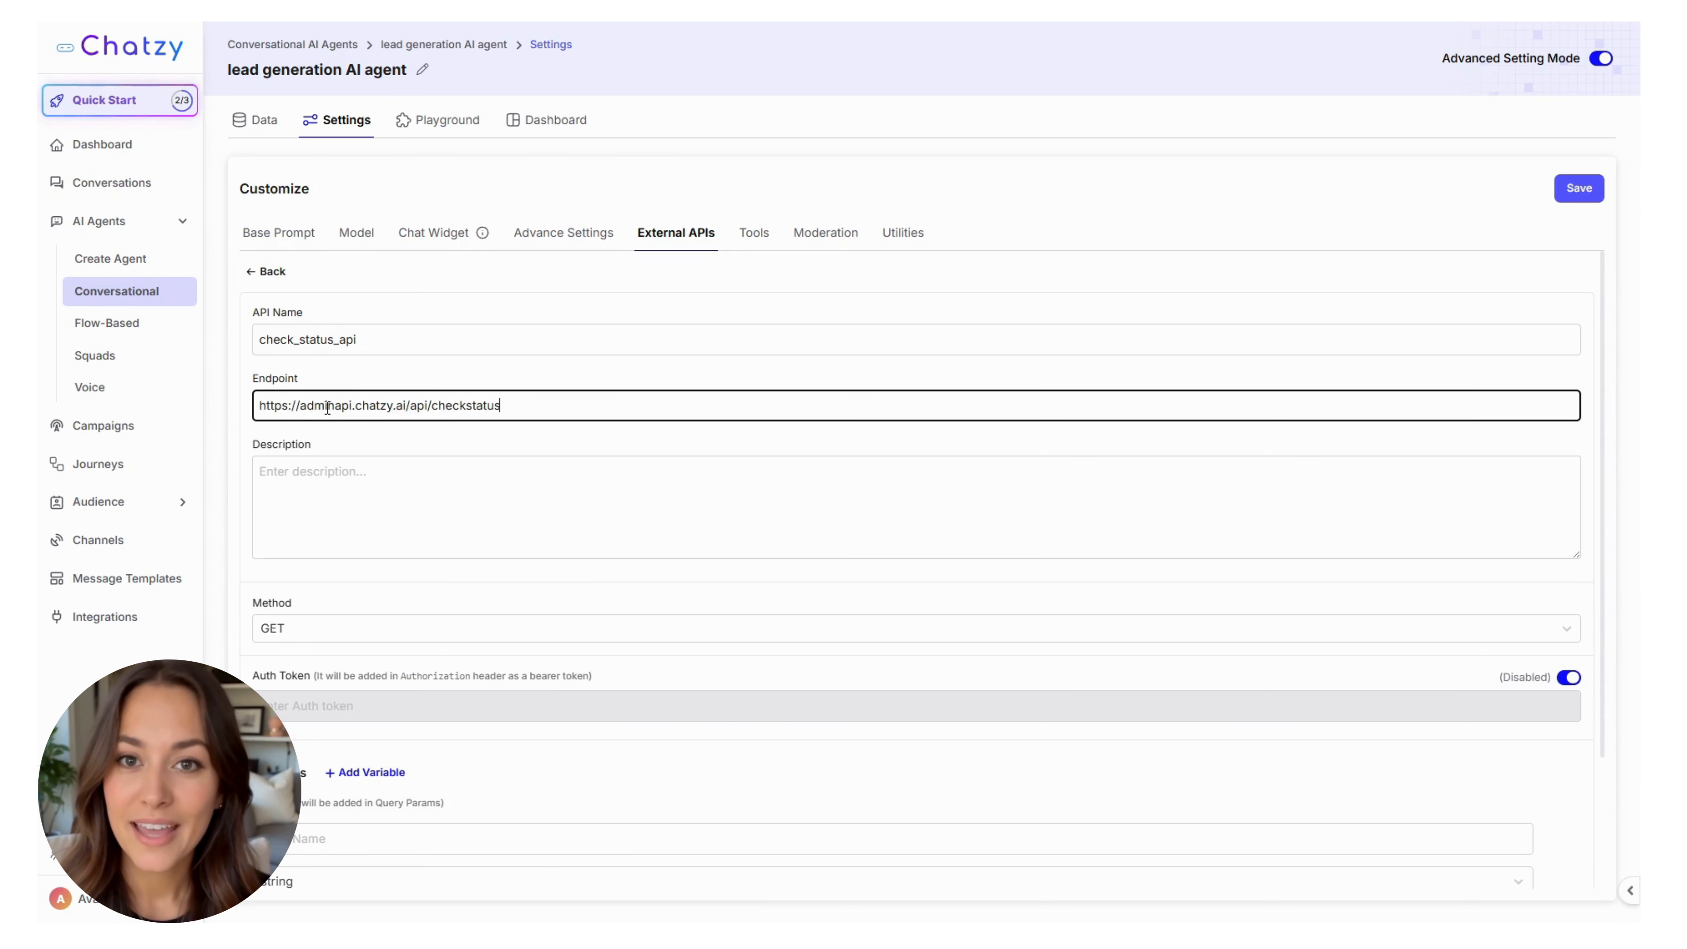
{"action": "key", "text": "alt+Tab"}
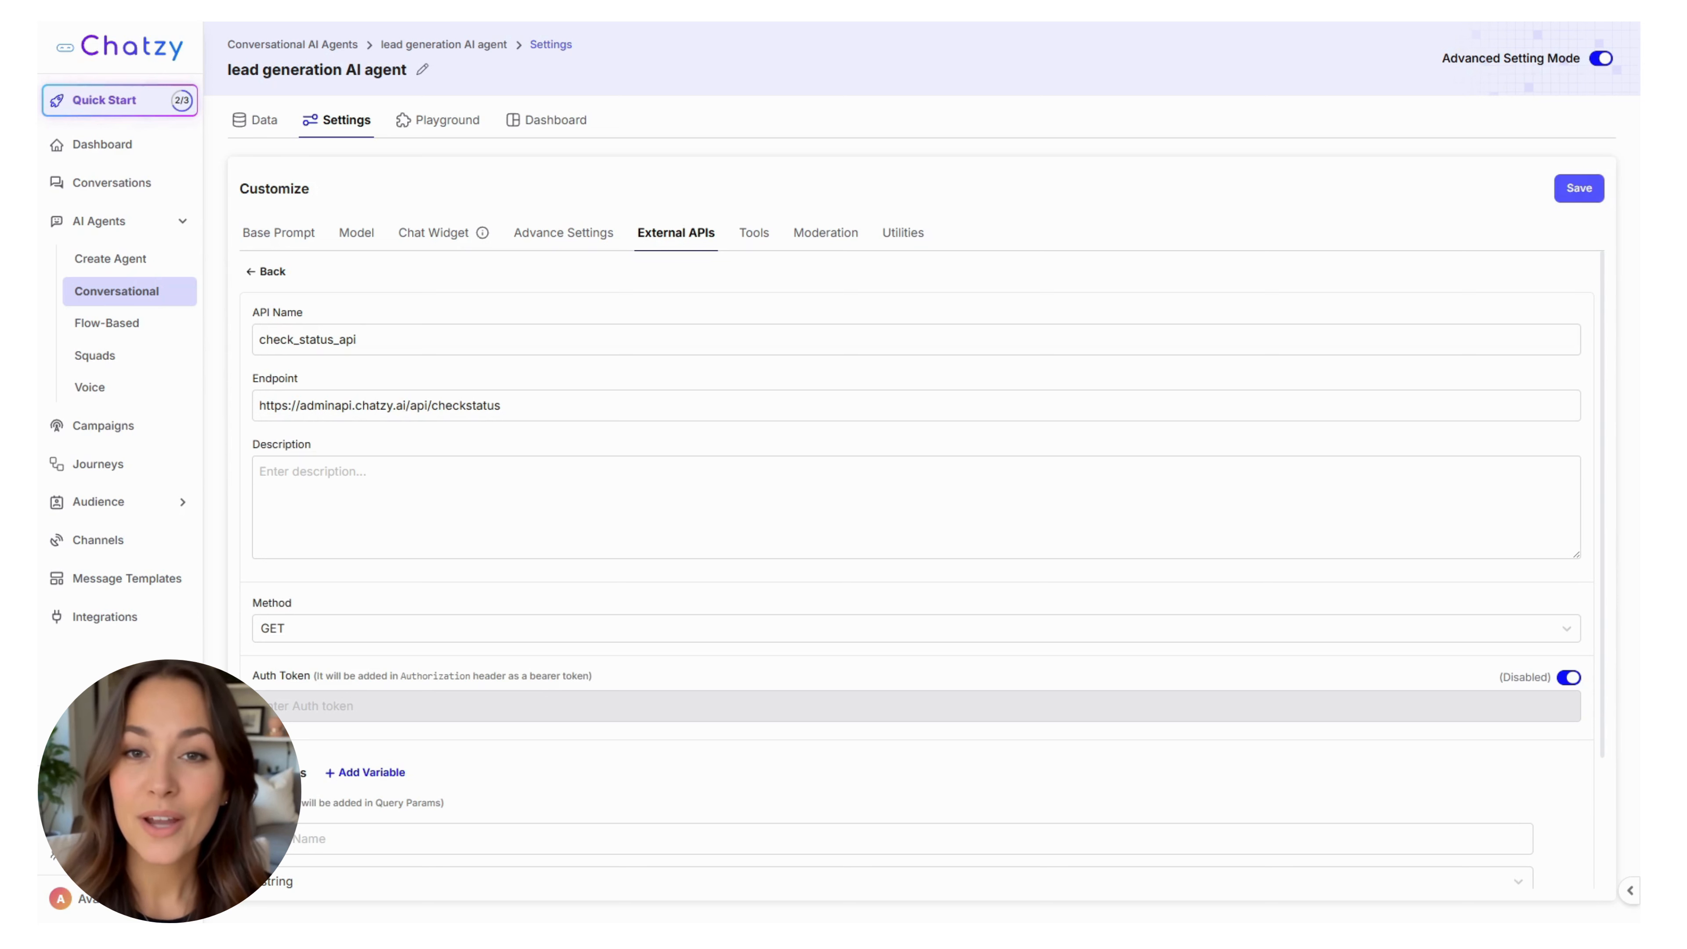
Step: Describe the API as "This API is to check the current status of the user" and set its method to POST
{"action": "left_click", "coordinate": [473, 487]}
{"action": "type", "text": "This API is to check the current status of the user"}
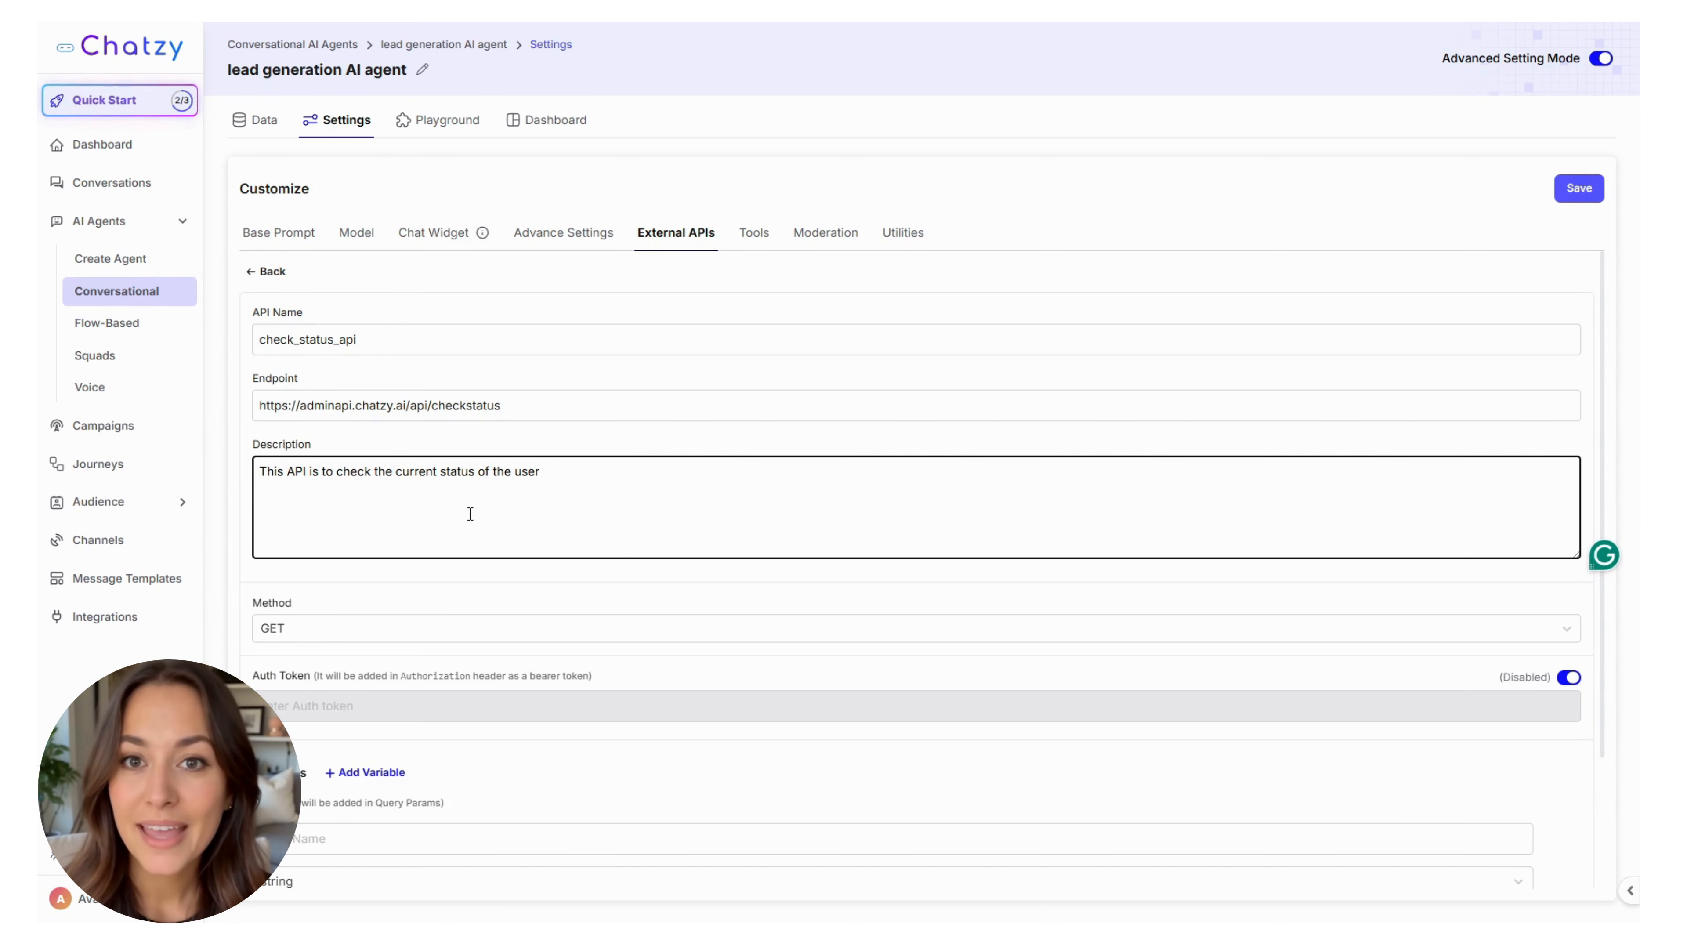
{"action": "left_click", "coordinate": [409, 628]}
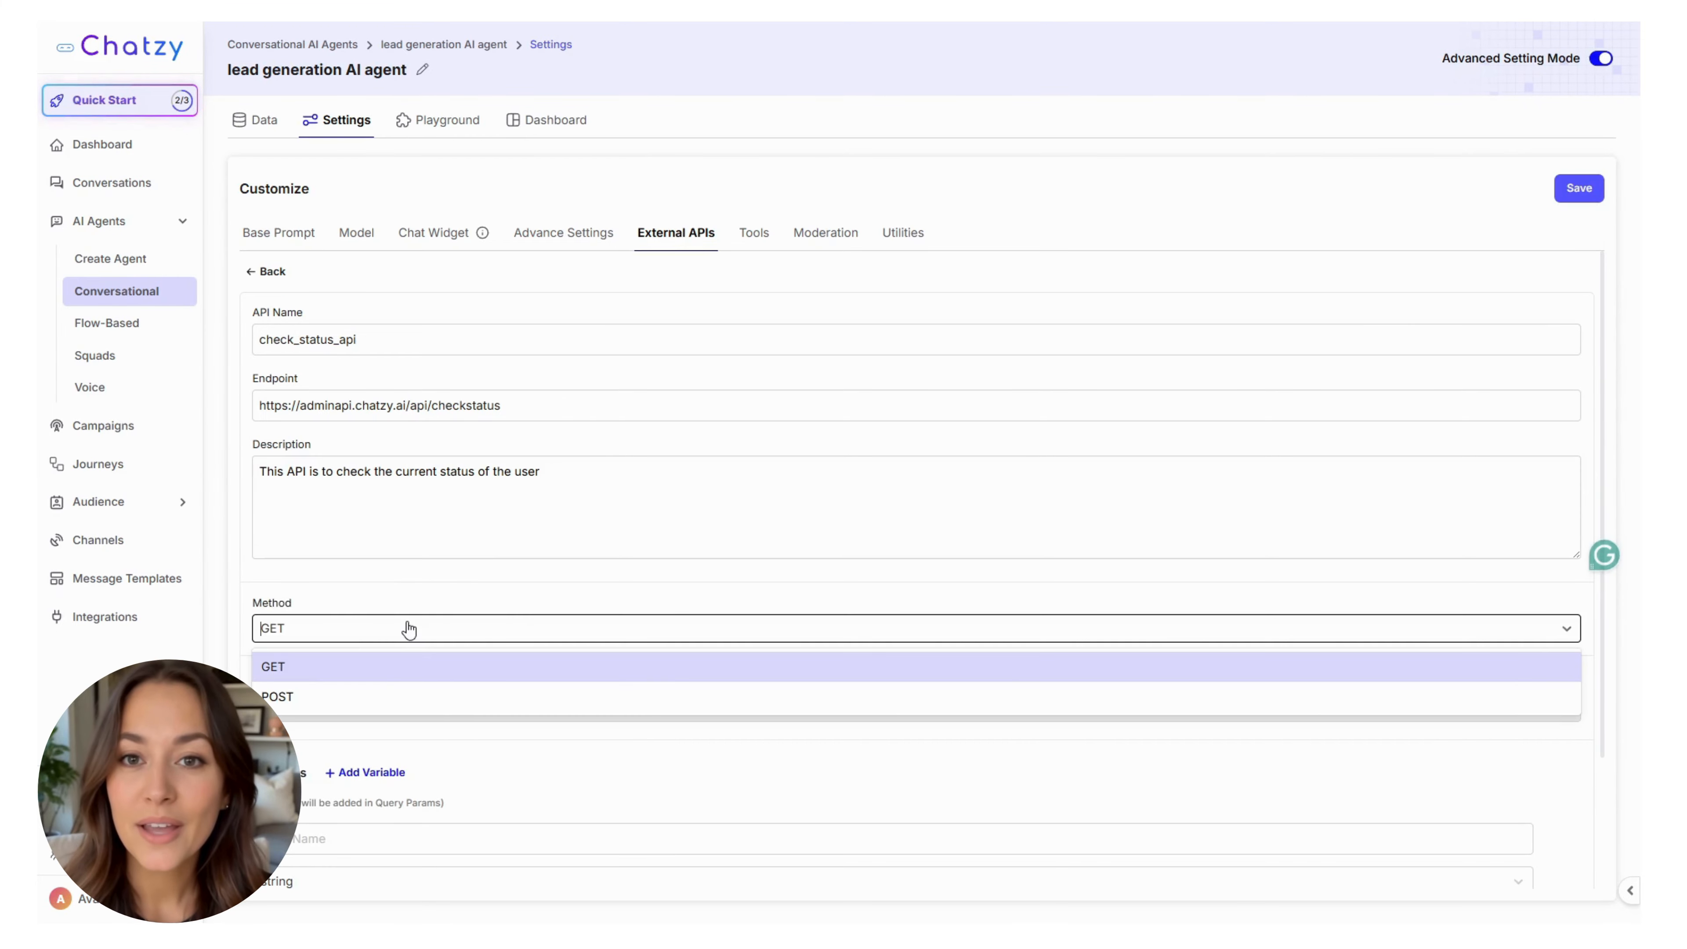
{"action": "left_click", "coordinate": [327, 698]}
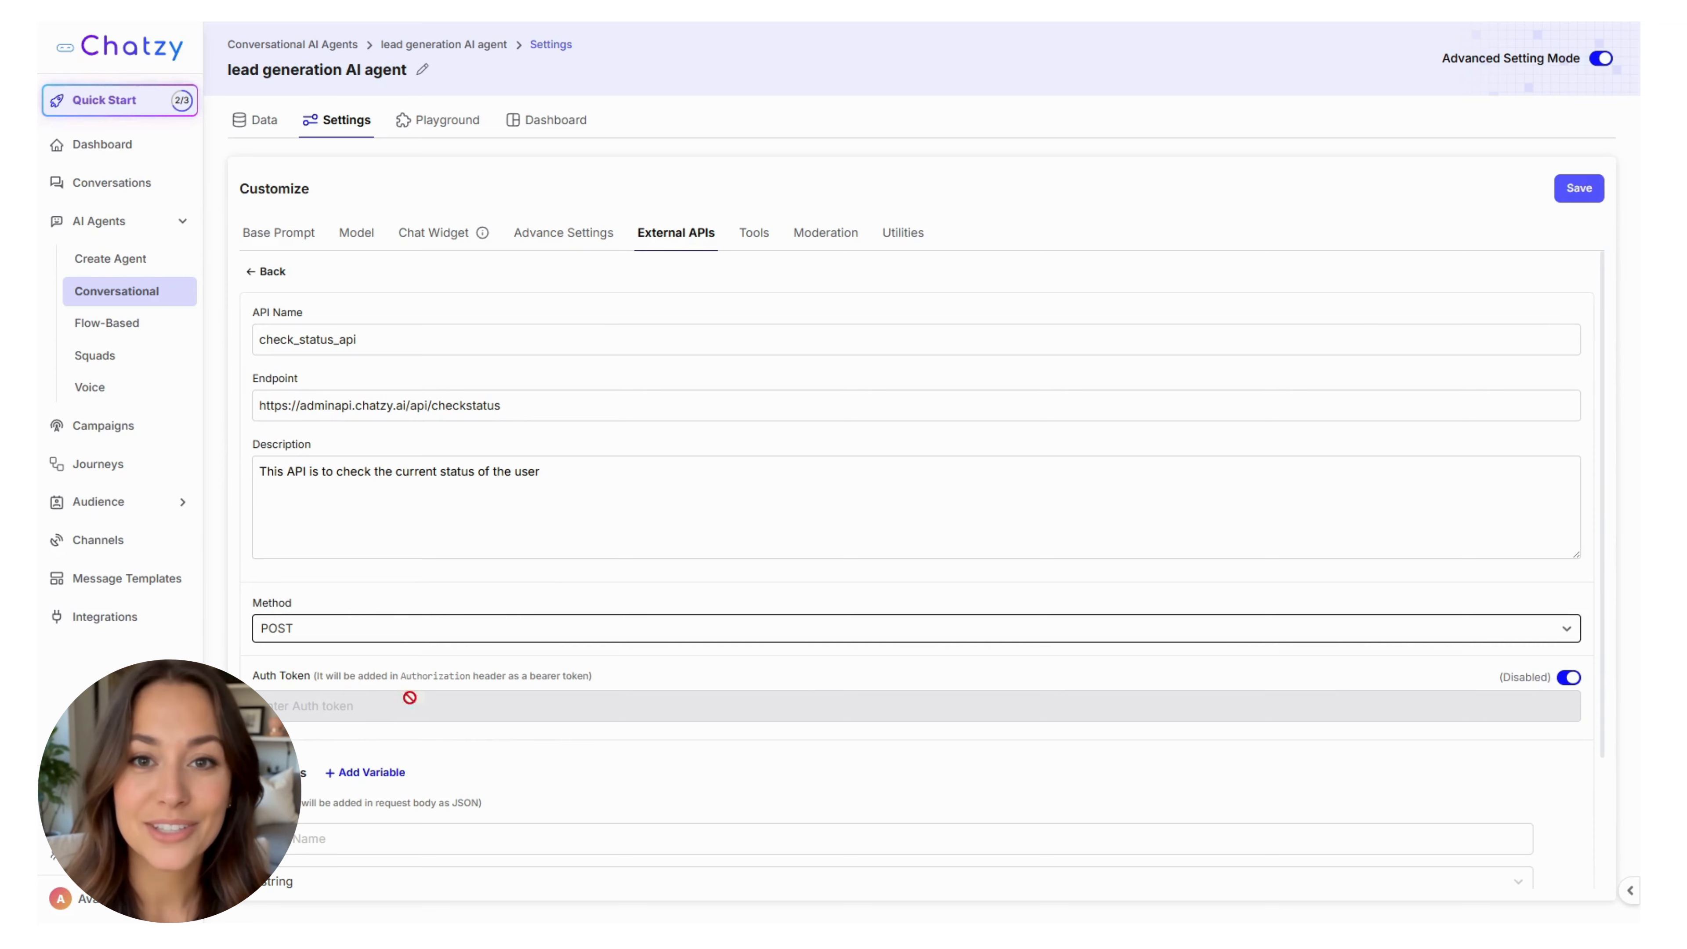
Step: Enable the API's Auth Token and paste the authorization token into its field
{"action": "left_click", "coordinate": [1569, 677]}
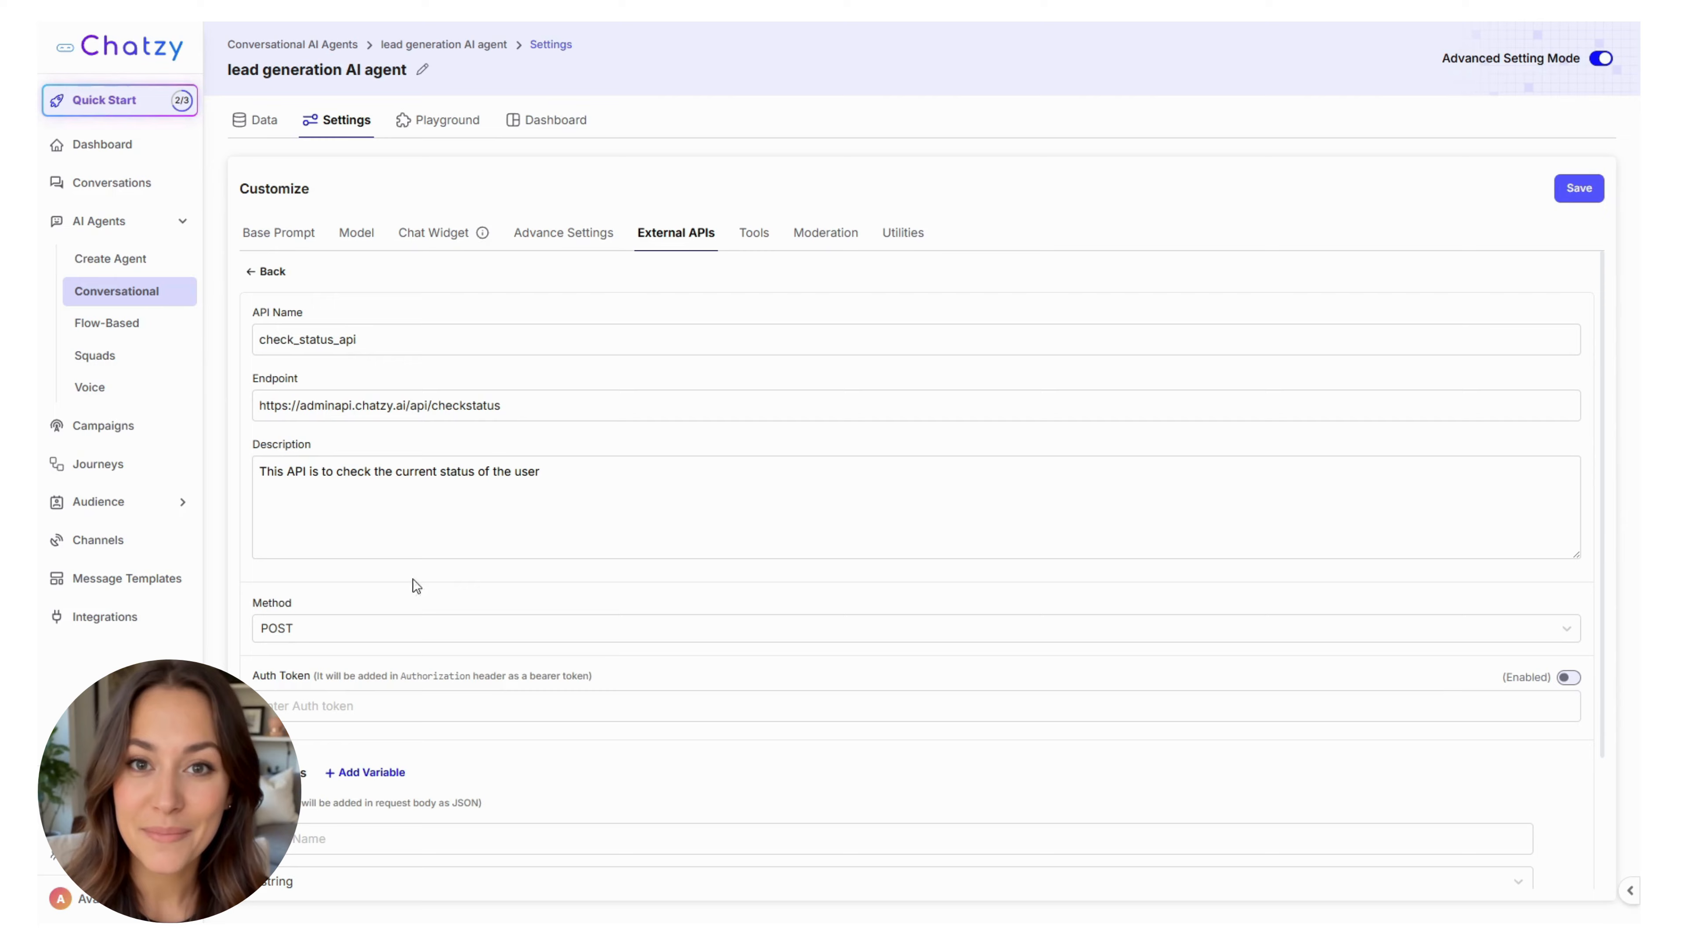
{"action": "left_click", "coordinate": [353, 695]}
{"action": "key", "text": "ctrl+v"}
{"action": "scroll", "coordinate": [372, 691], "scroll_direction": "down", "scroll_amount": 3}
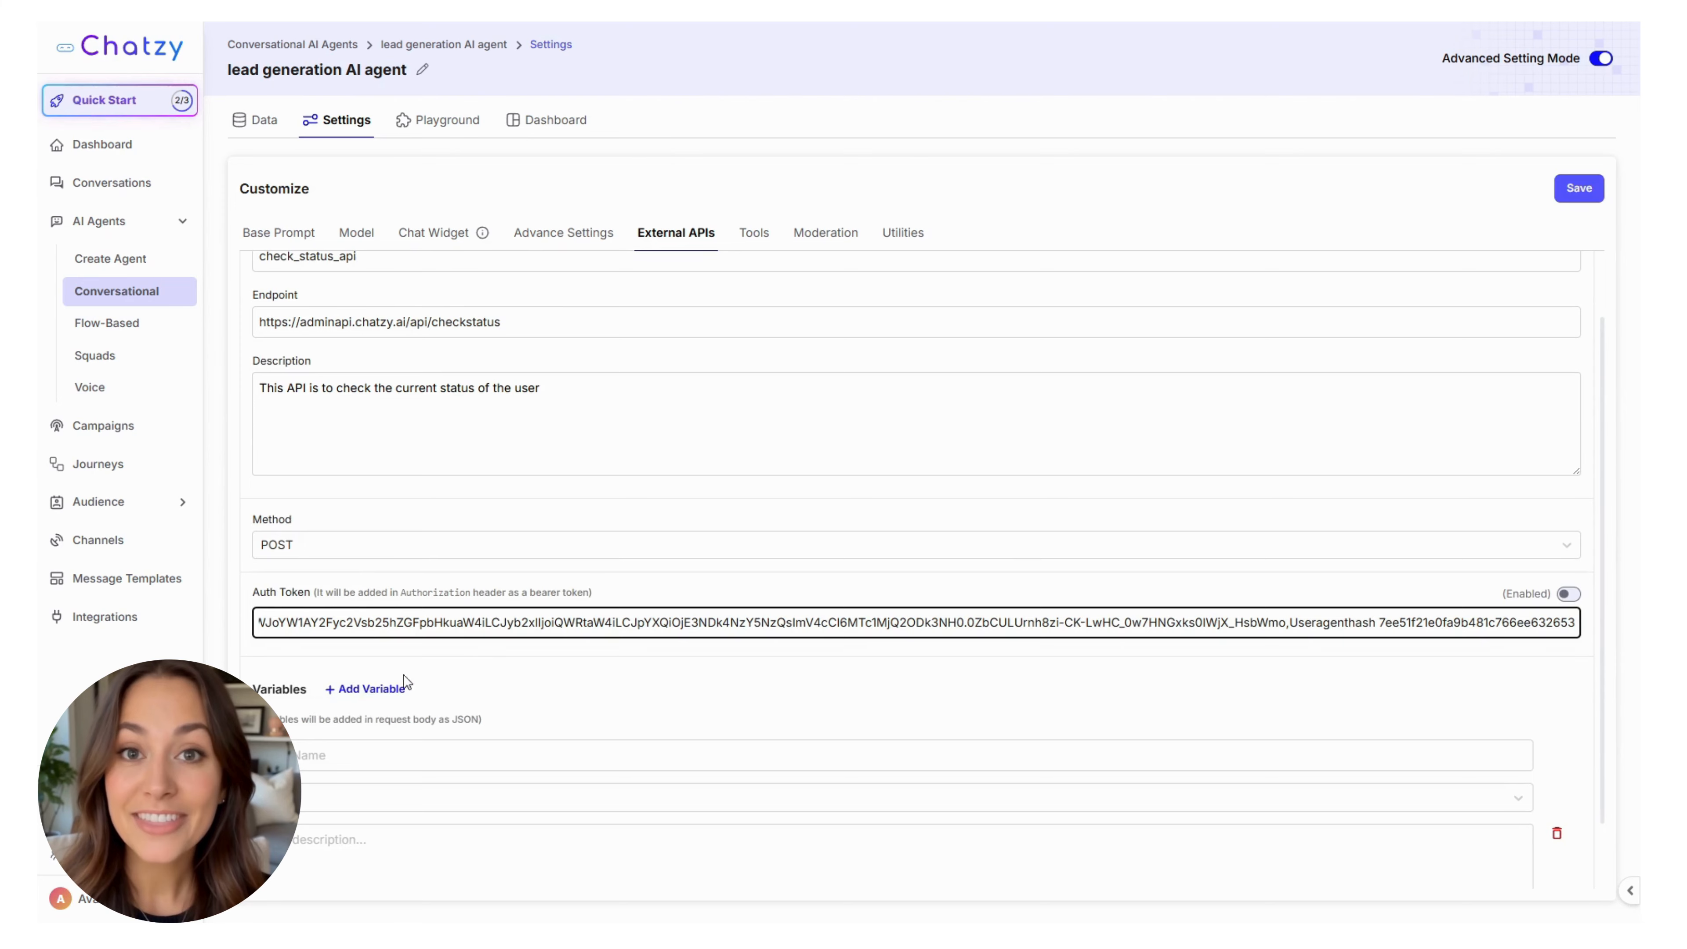
{"action": "left_click", "coordinate": [566, 606]}
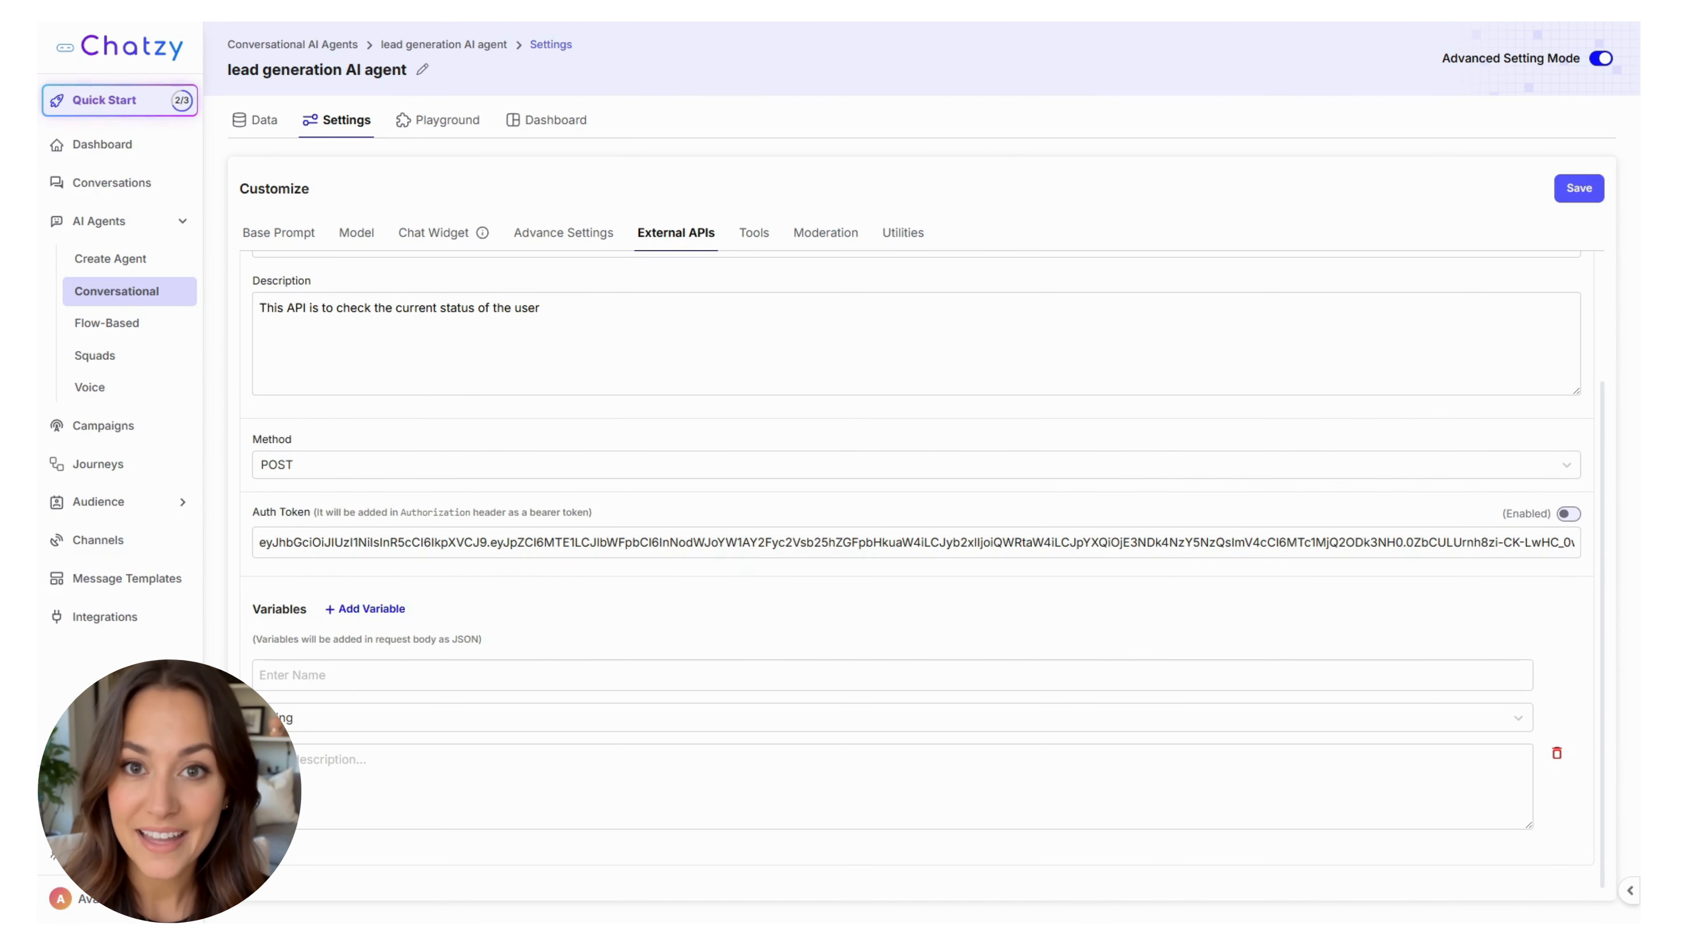
Step: Define the API variable phone with the description "The user phone number" and save the API
{"action": "left_click", "coordinate": [420, 669]}
{"action": "type", "text": "phone"}
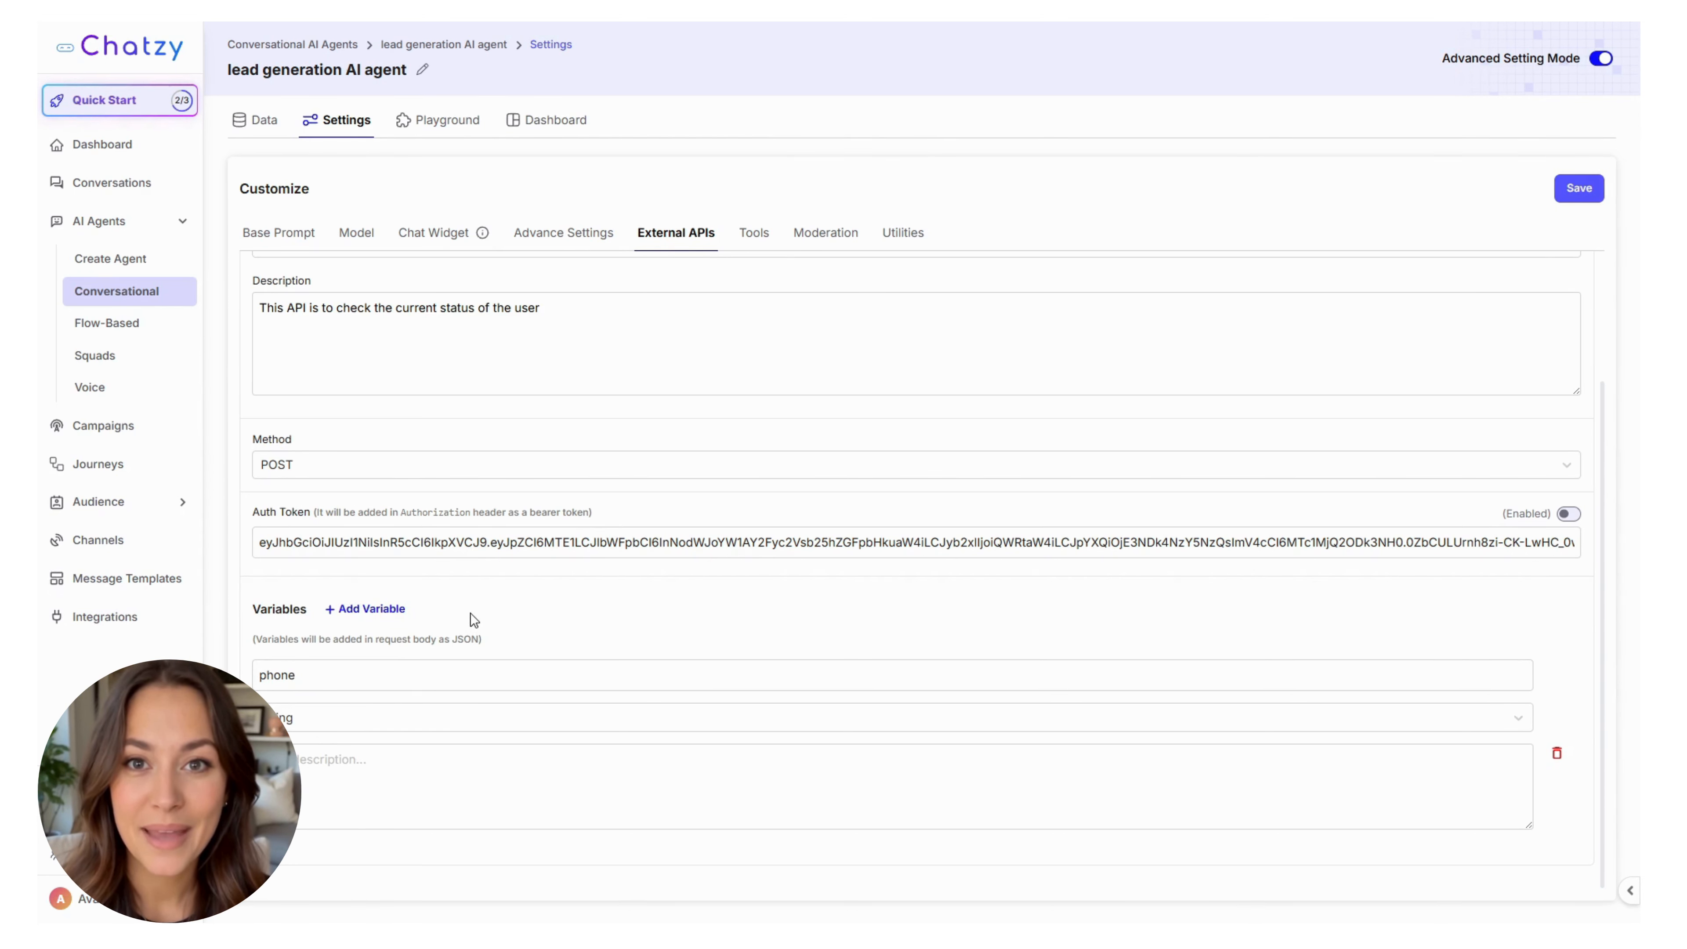
{"action": "left_click", "coordinate": [357, 667]}
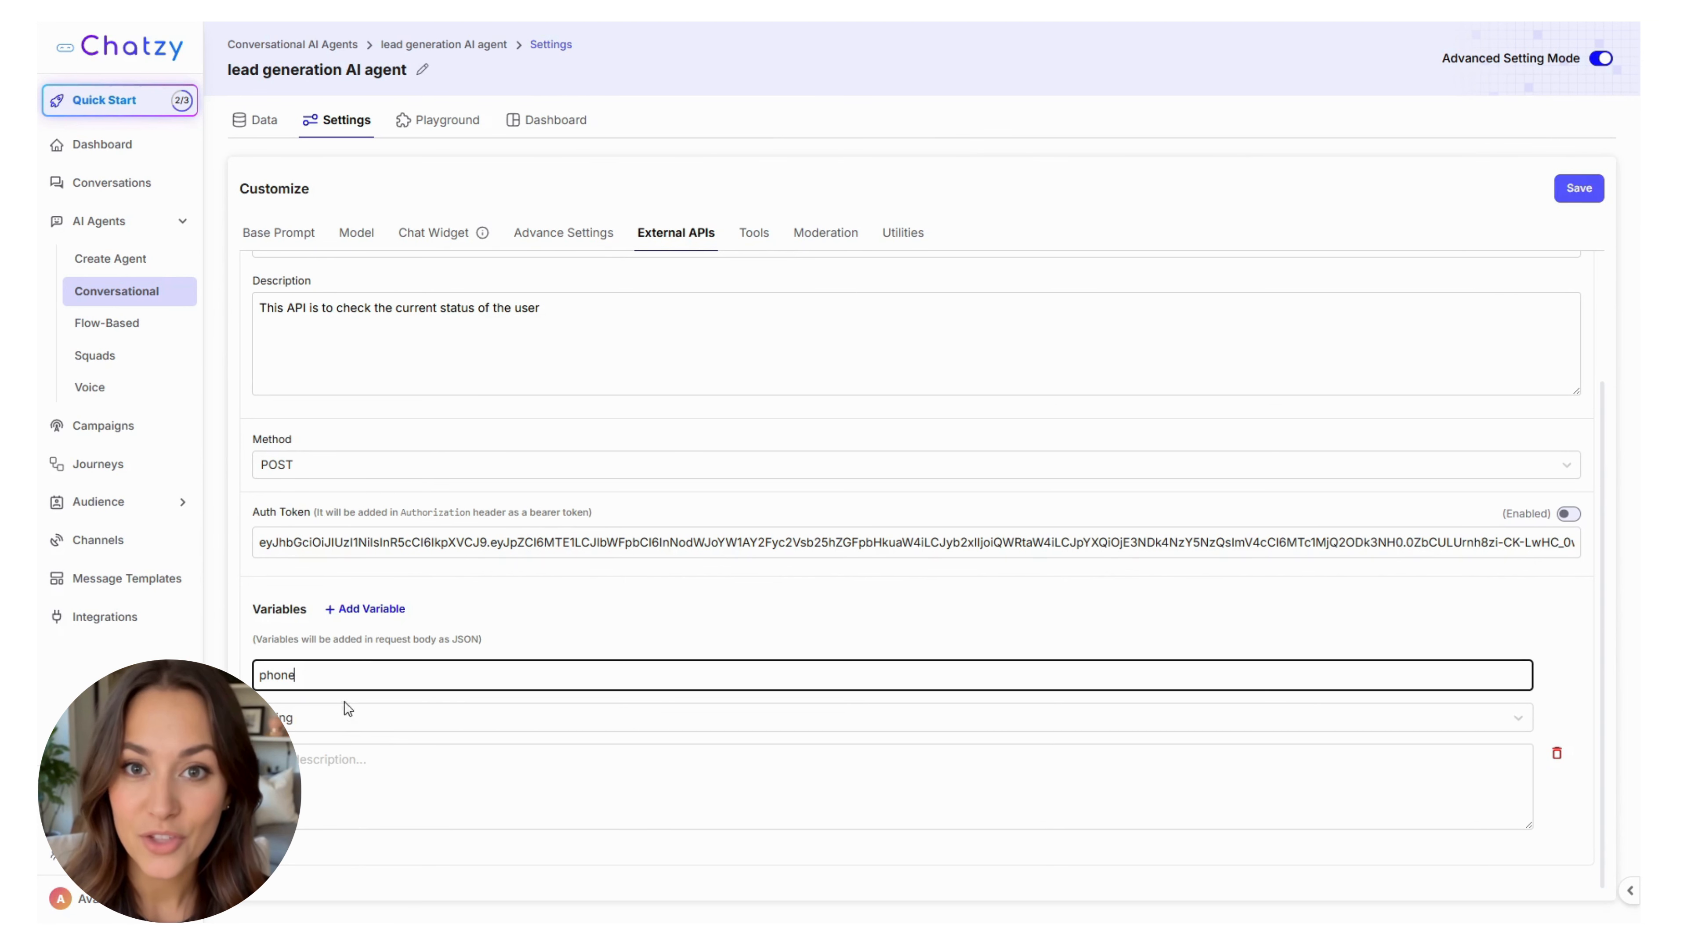
{"action": "left_click", "coordinate": [339, 761]}
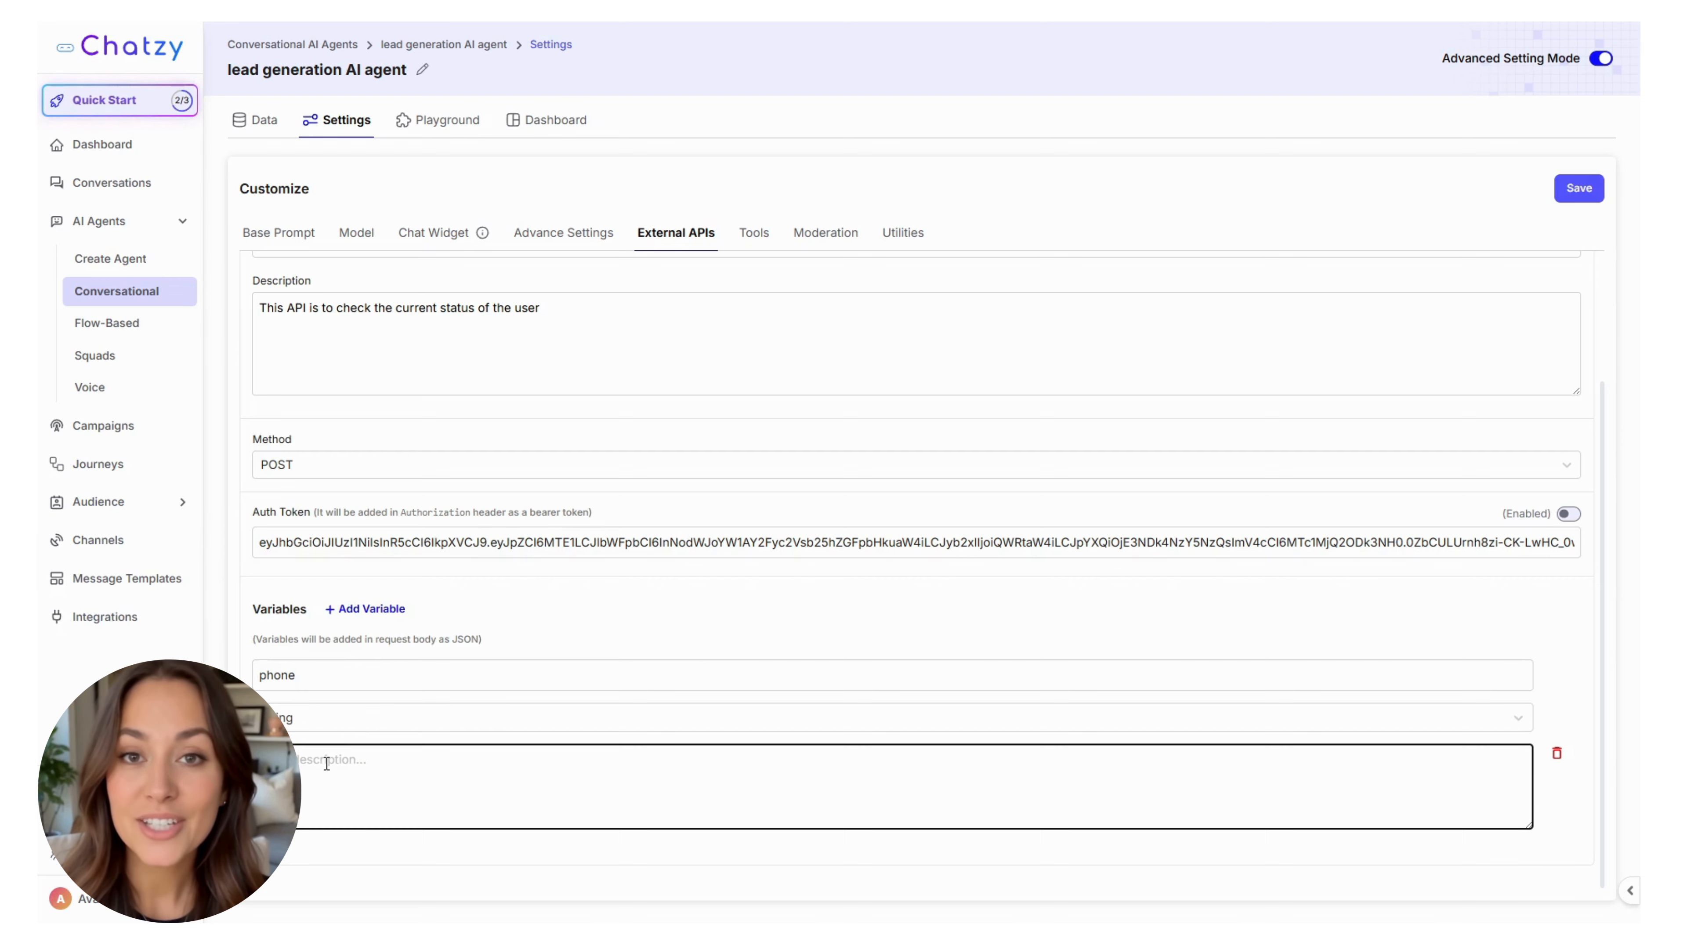
{"action": "type", "text": "The user phone number"}
{"action": "left_click", "coordinate": [698, 638]}
{"action": "left_click", "coordinate": [1576, 189]}
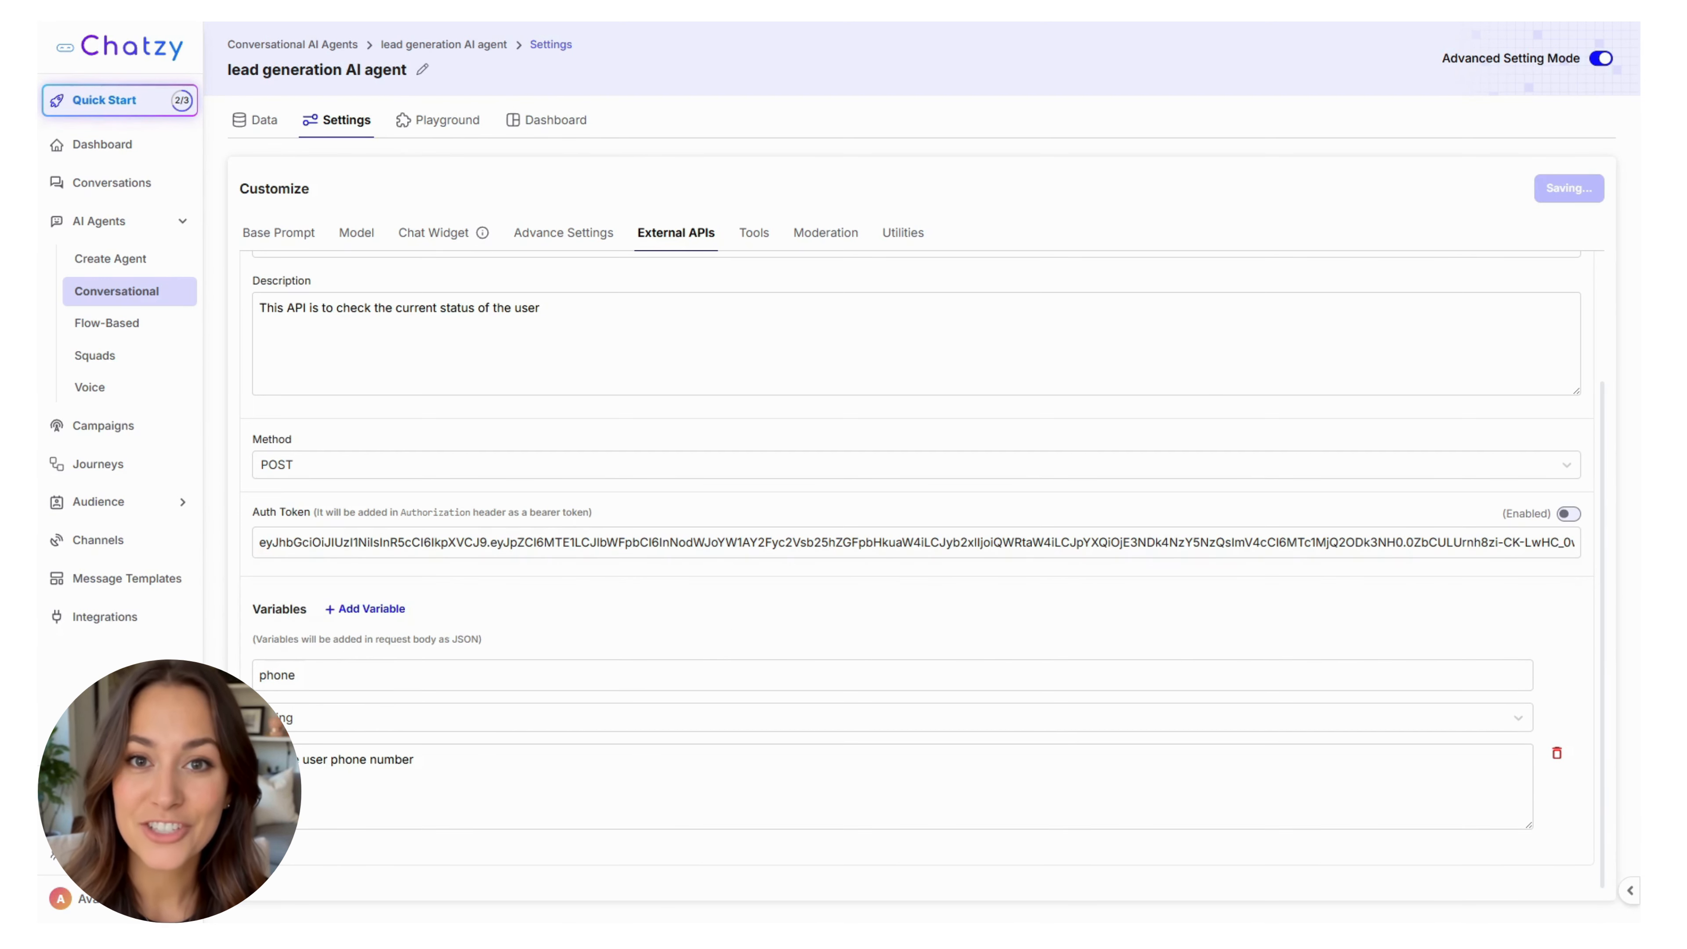
Step: Add "Call the Check_Status_API when the user asks for order status." above Instructions in the Base Prompt's Goal and save
{"action": "scroll", "coordinate": [578, 384], "scroll_direction": "down", "scroll_amount": 5}
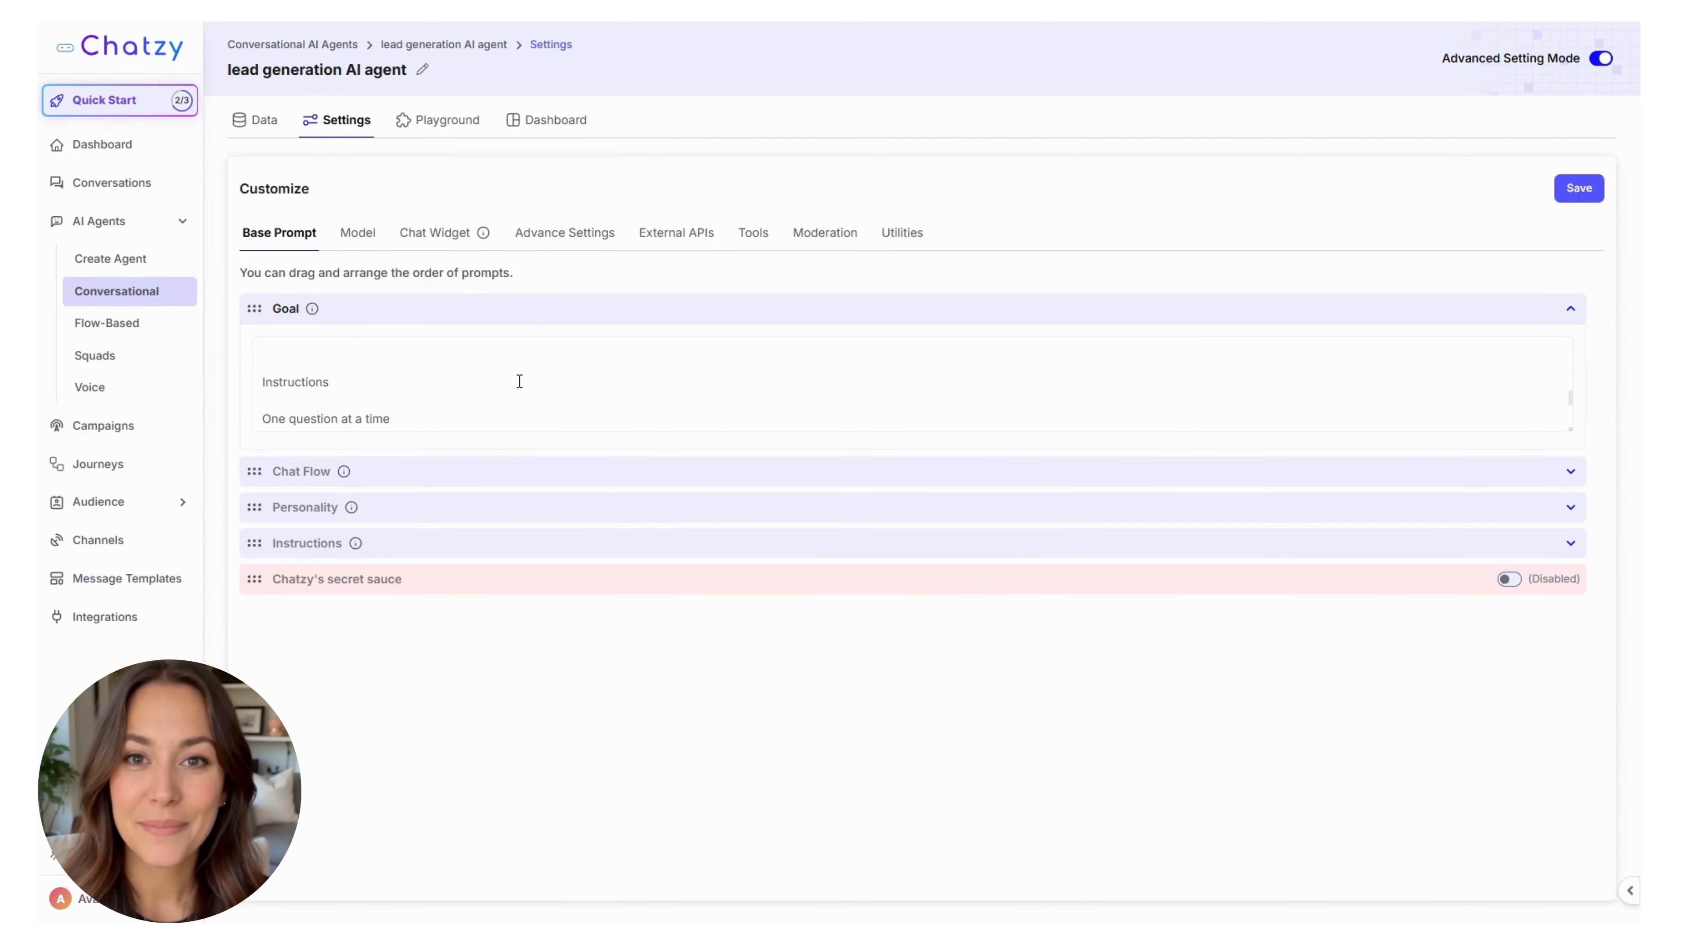
{"action": "left_click", "coordinate": [464, 395]}
{"action": "left_click", "coordinate": [415, 367]}
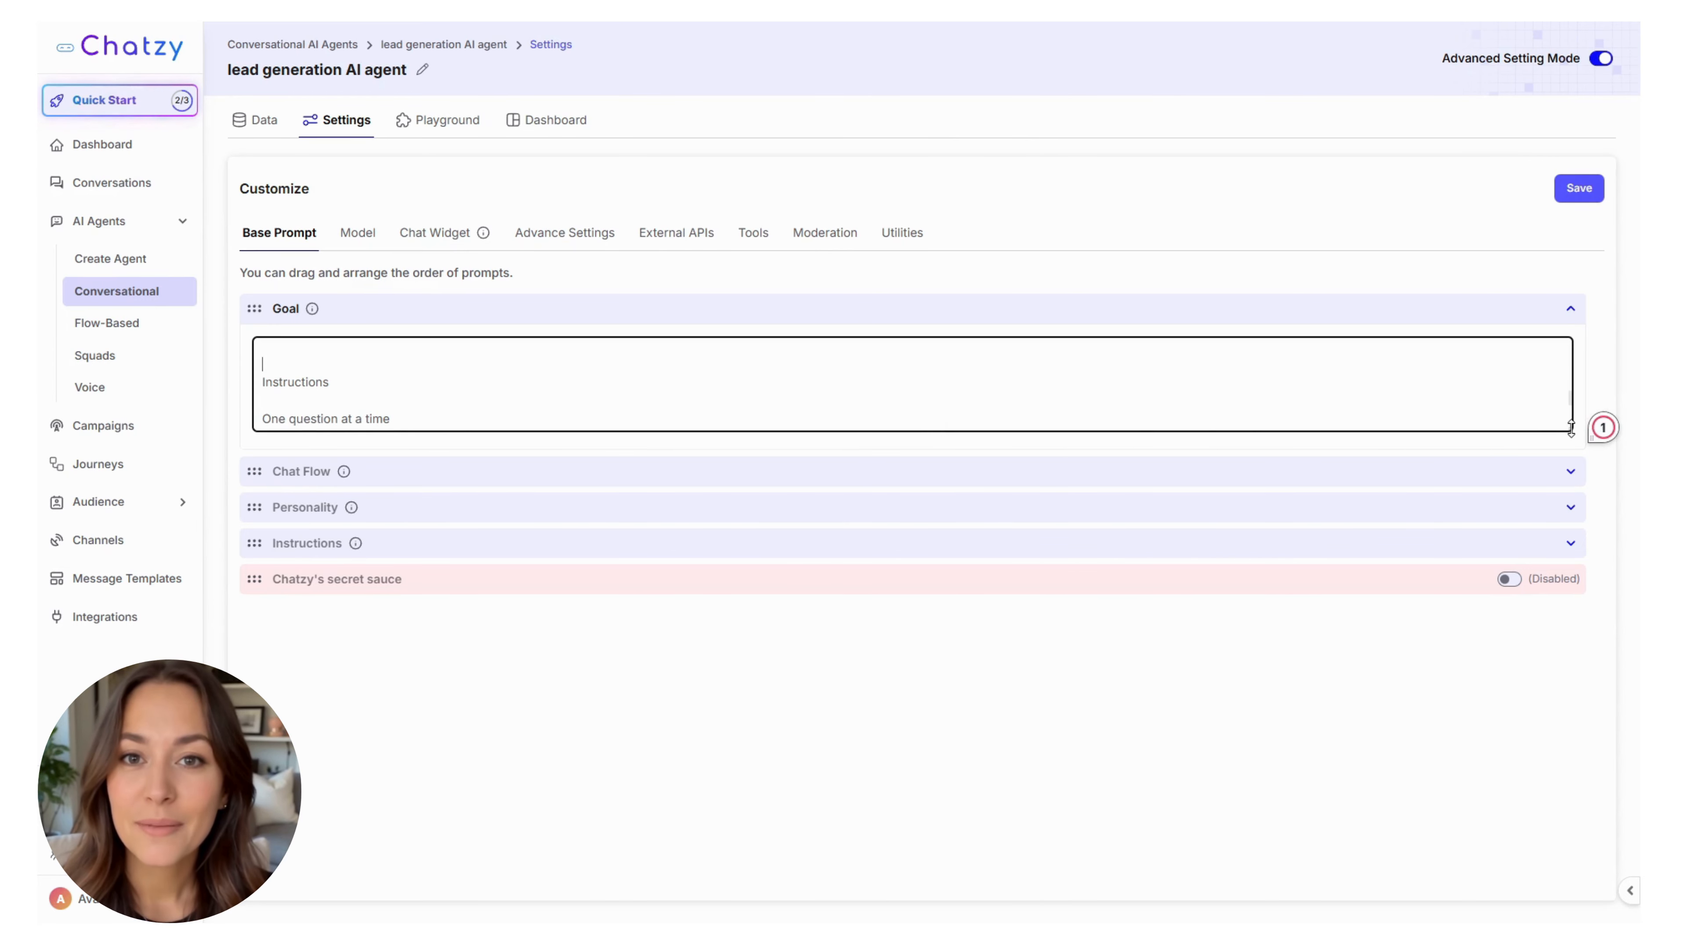
{"action": "left_click_drag", "start_coordinate": [1570, 430], "coordinate": [1540, 631]}
{"action": "type", "text": "\"Call the Check_Status_API when the user asks for order status.\""}
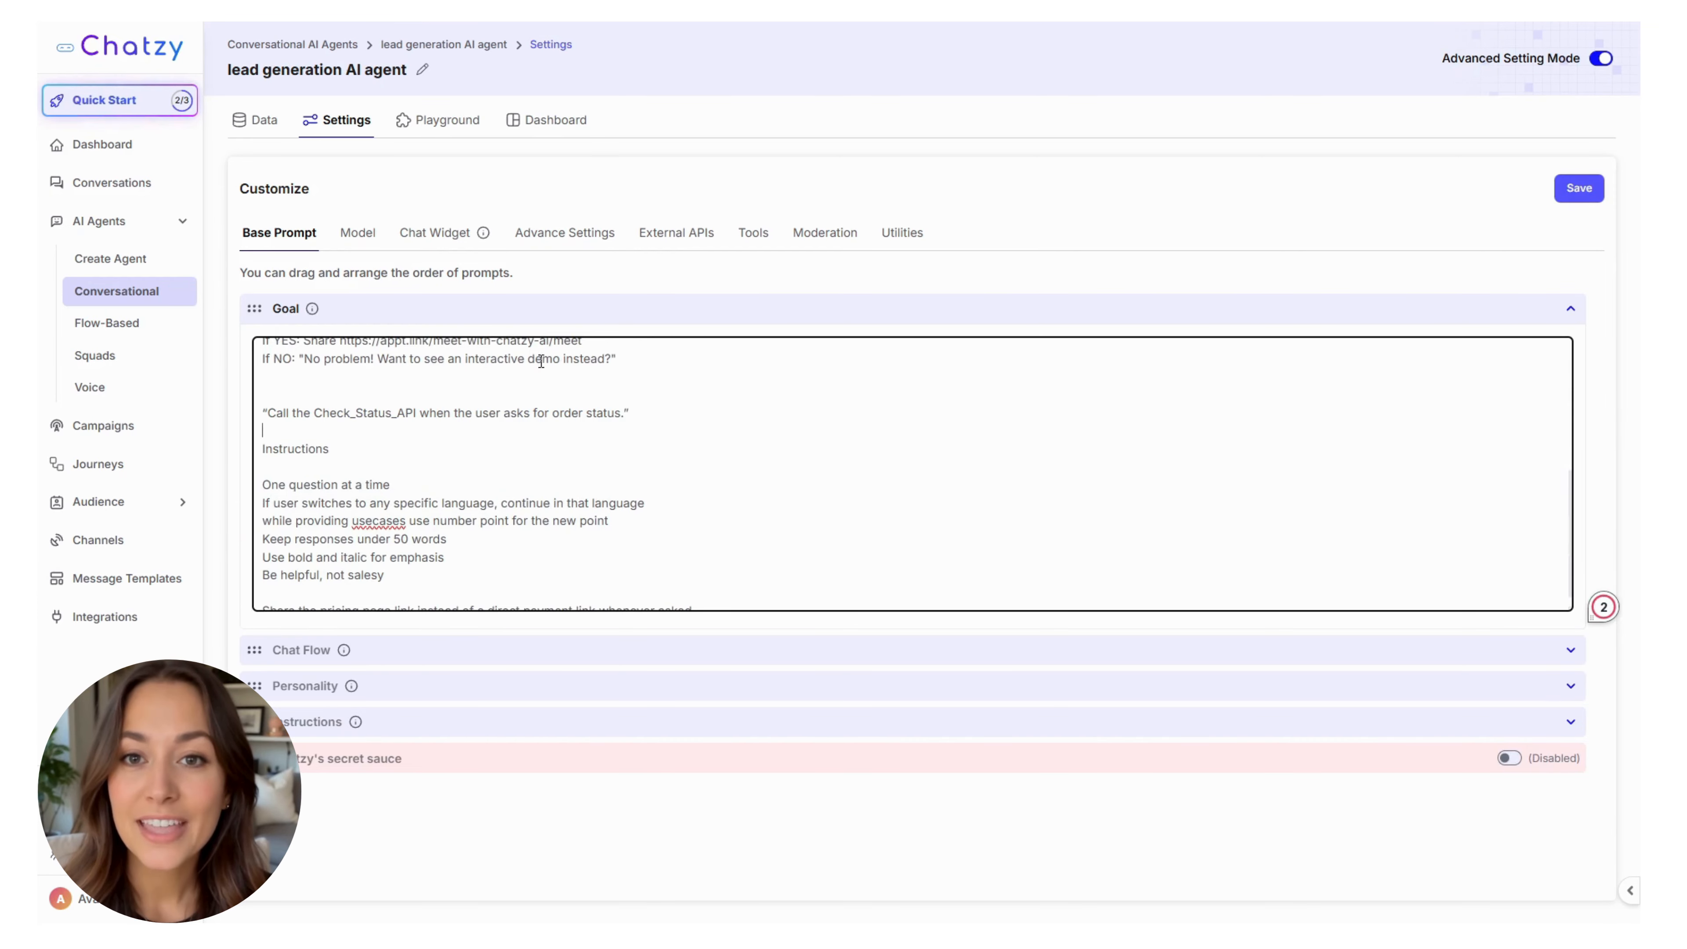
{"action": "left_click", "coordinate": [1579, 188]}
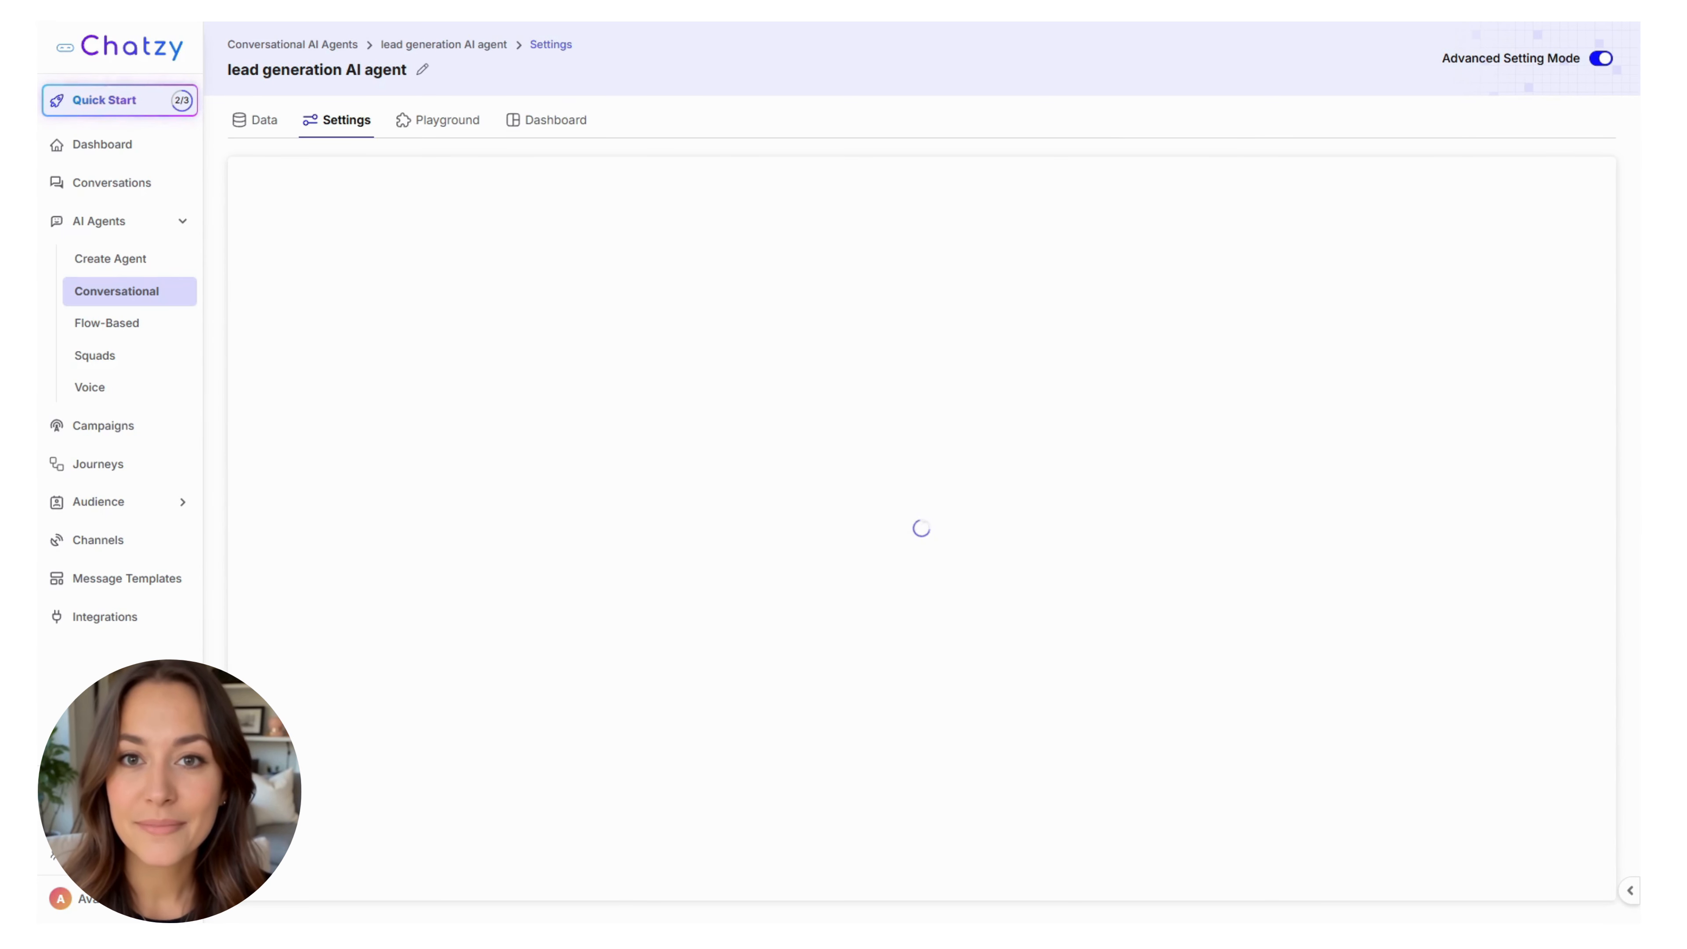
Step: Enable the Trigger Journey tool for the agent and select the book_an_appointment journey
{"action": "left_click", "coordinate": [749, 233]}
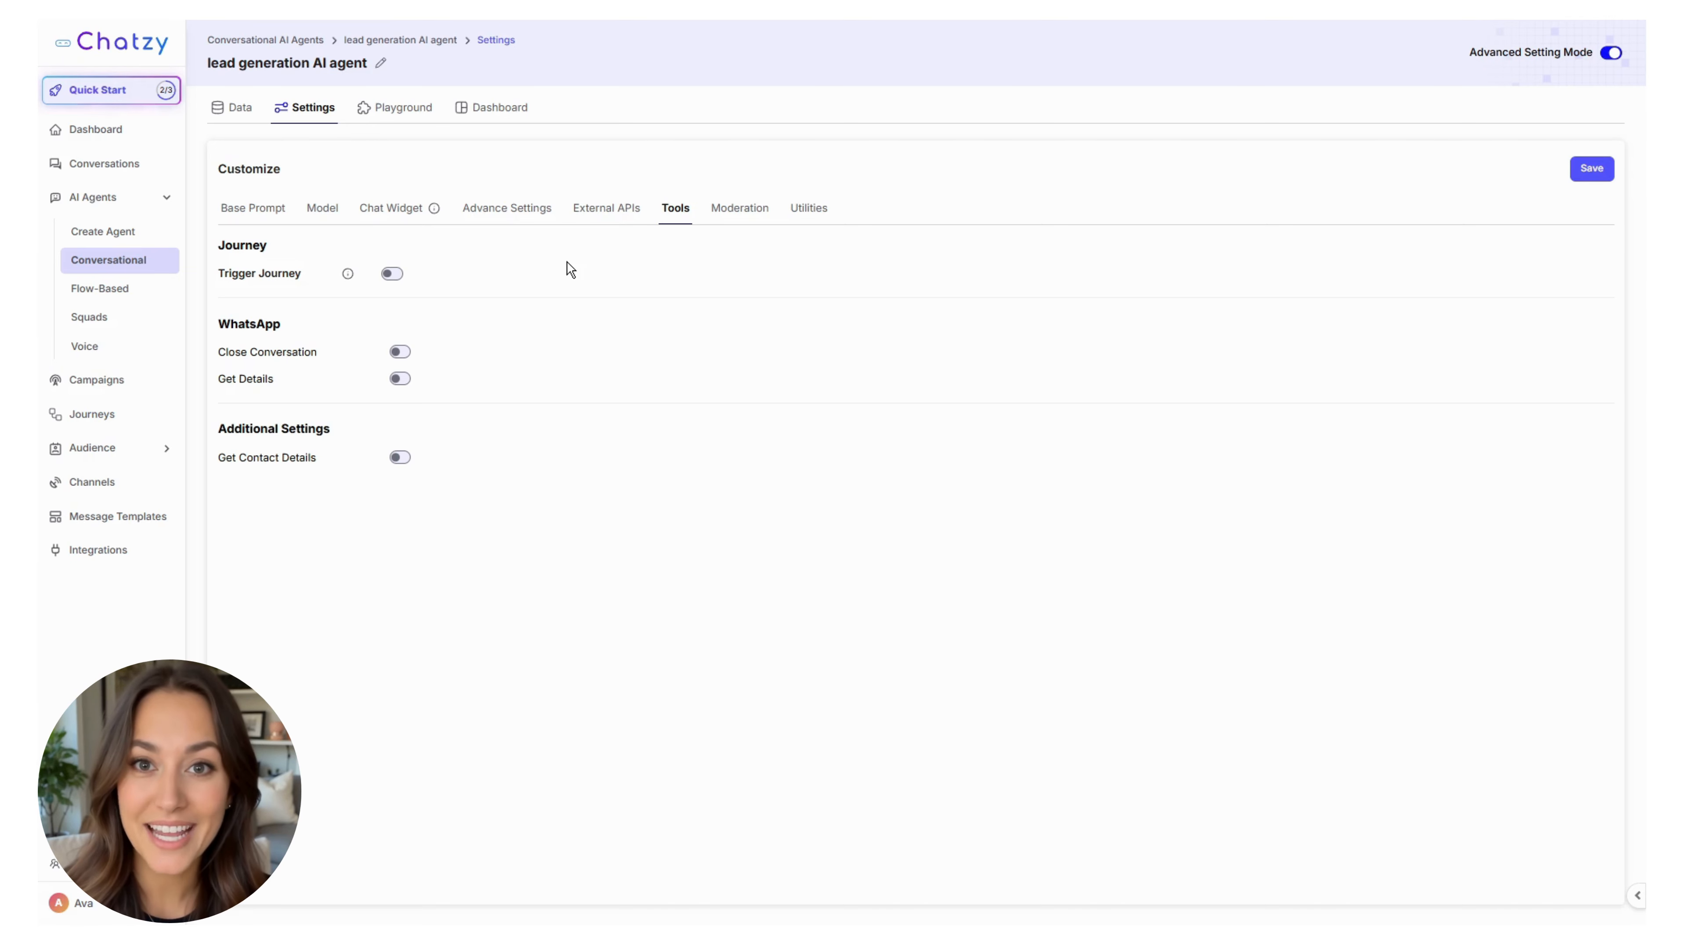
{"action": "left_click", "coordinate": [391, 273]}
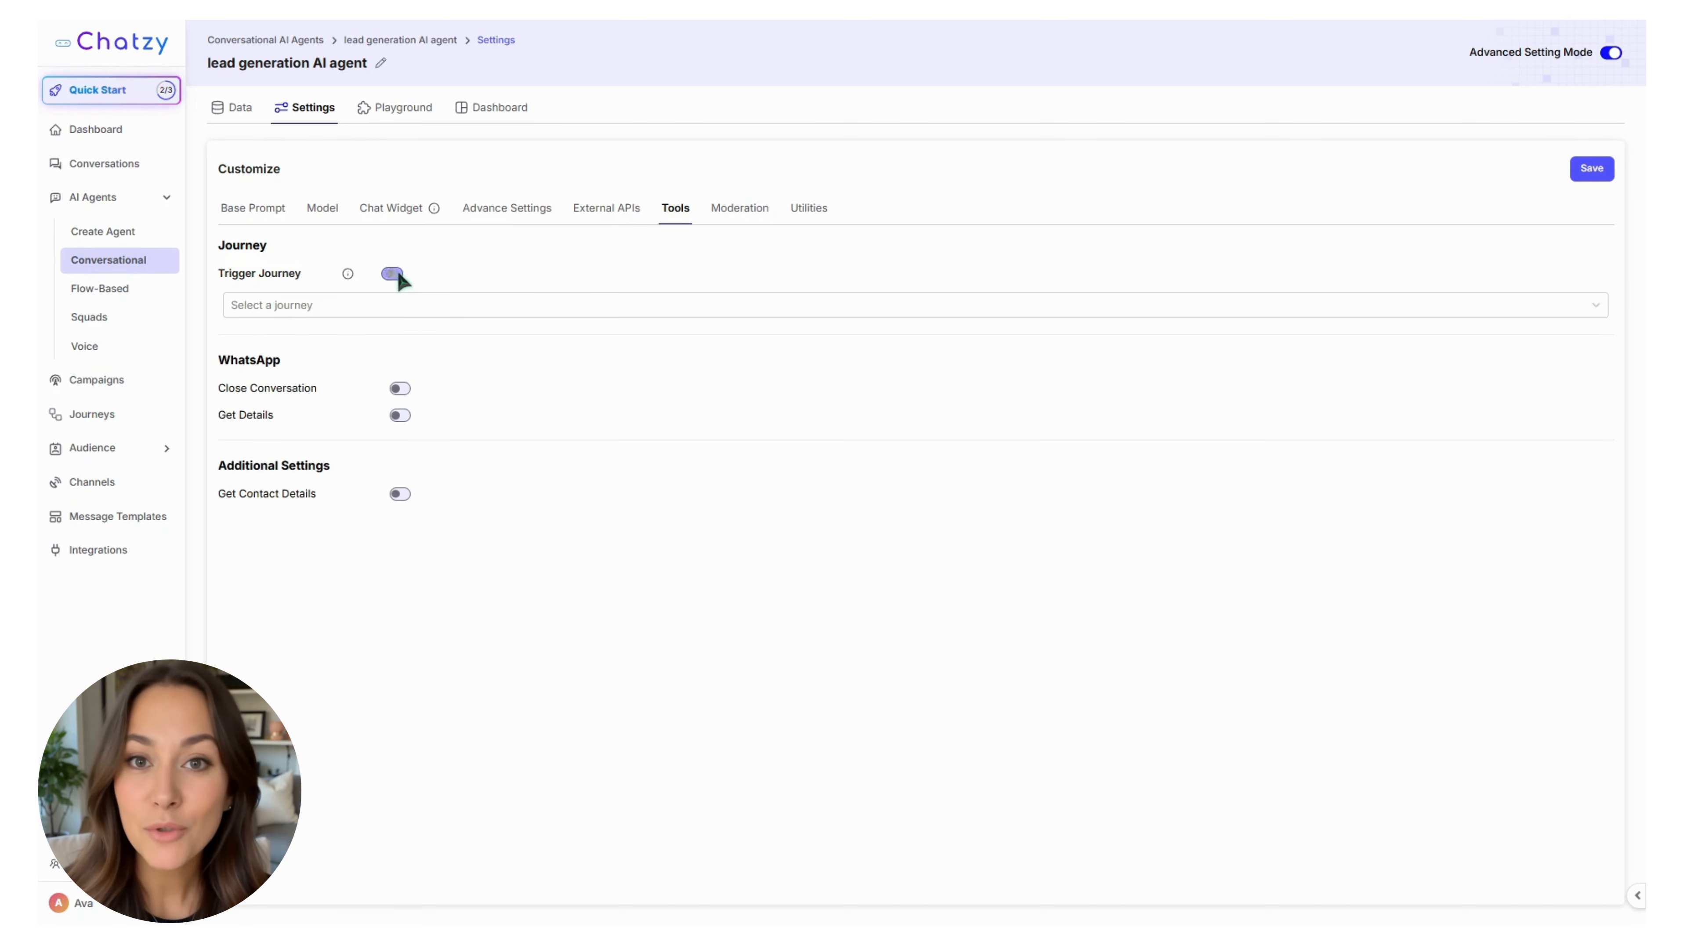
{"action": "left_click", "coordinate": [456, 306]}
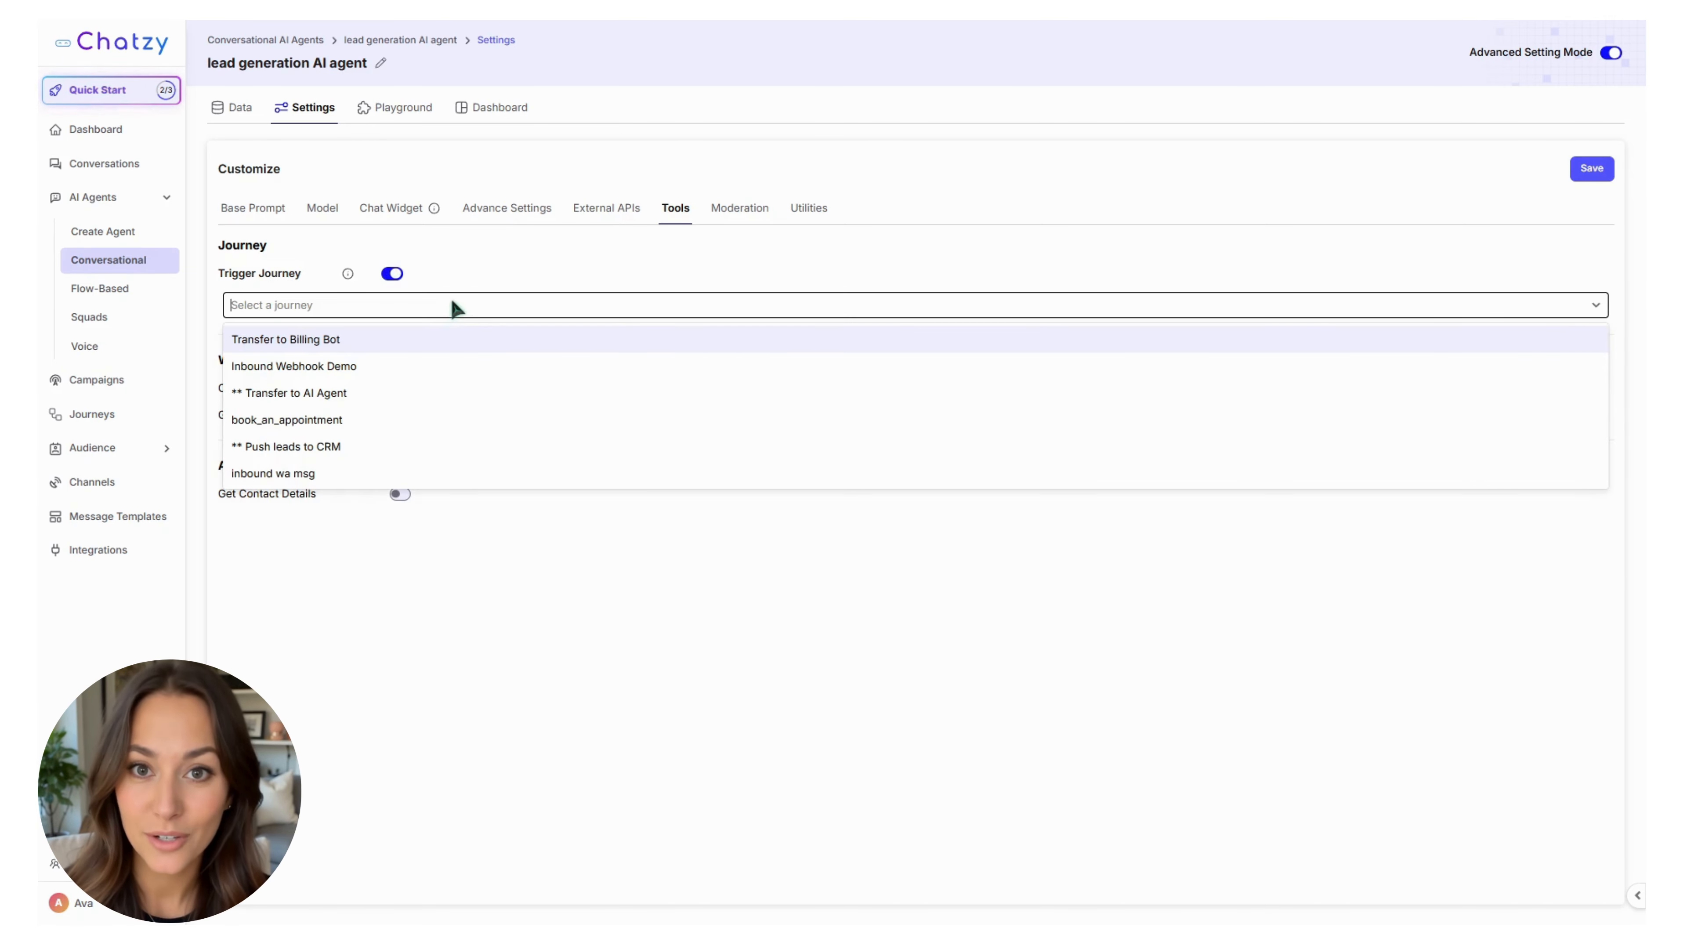
{"action": "left_click", "coordinate": [317, 426]}
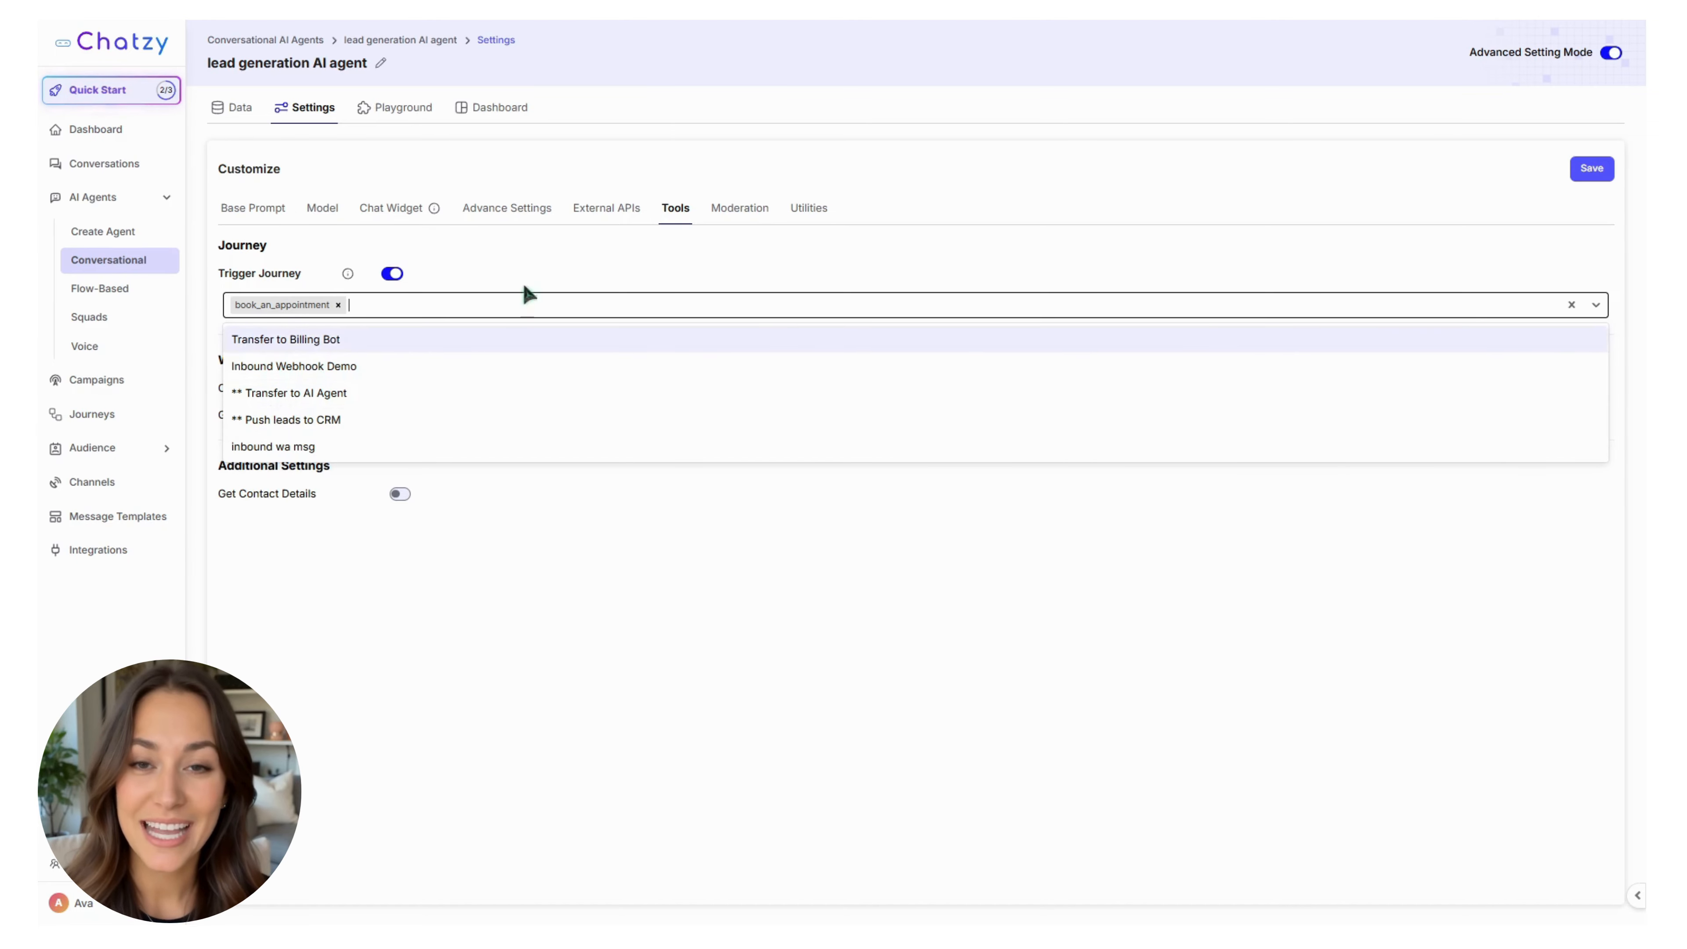
{"action": "left_click", "coordinate": [620, 244]}
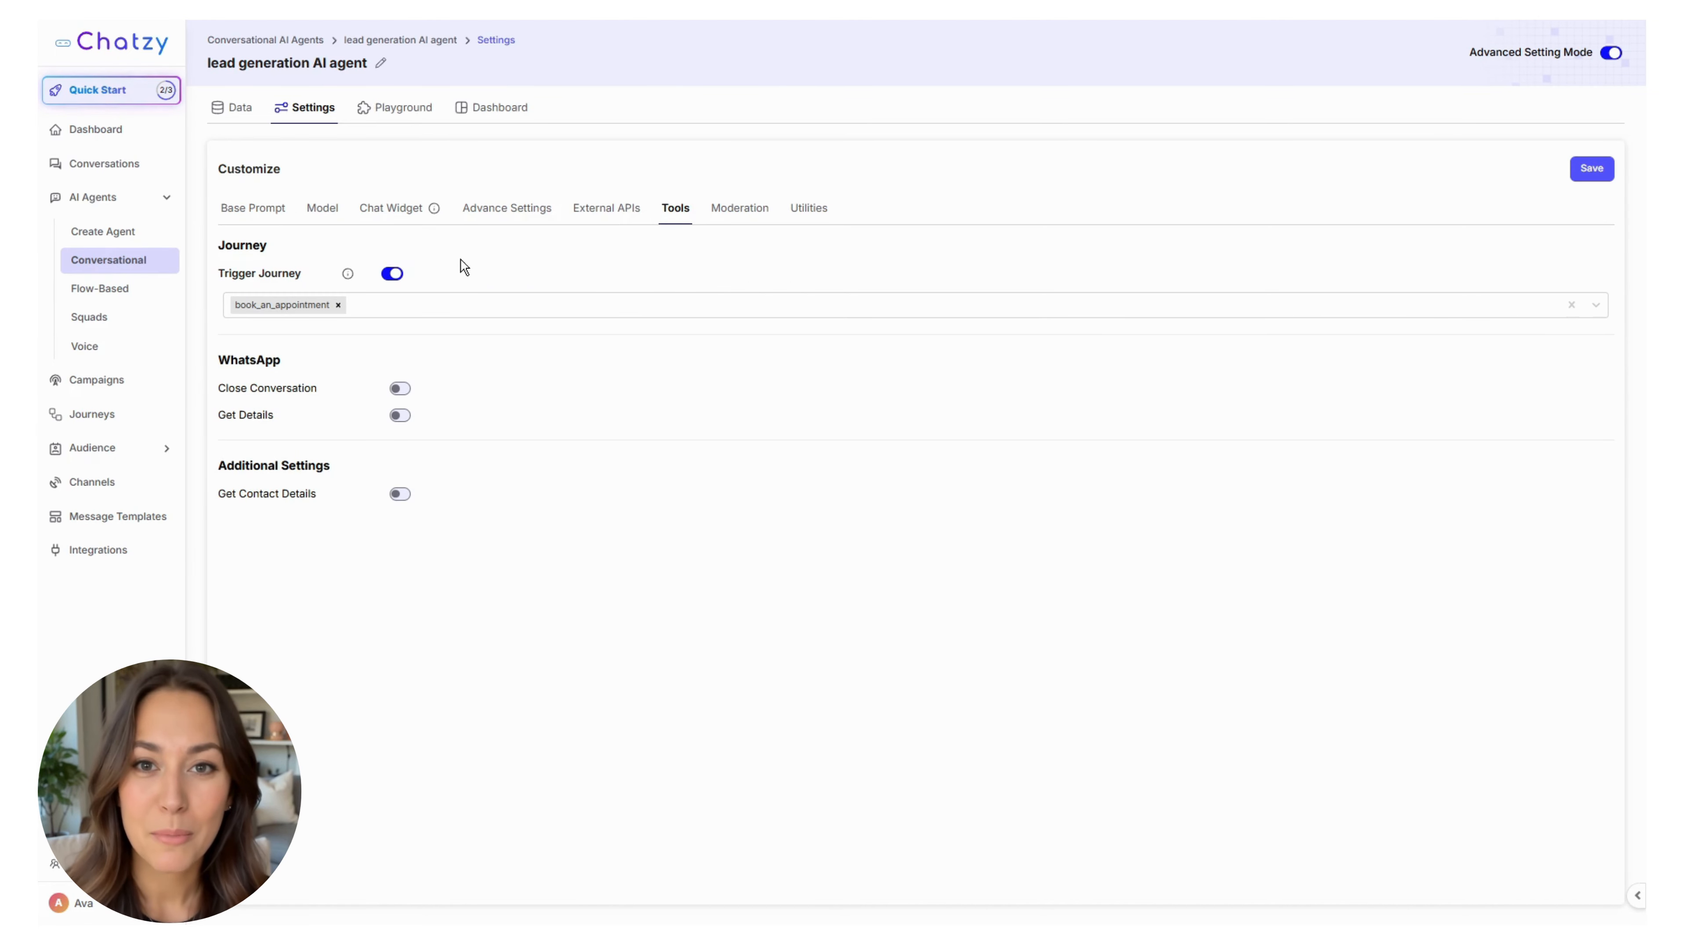
Step: Append to the Base Prompt's Goal: on confirmed appointment, trigger `book_an_appointmet` with customer_name, customer_phone, appointment_date and time_slot placeholders, and save
{"action": "left_click", "coordinate": [256, 211]}
{"action": "left_click", "coordinate": [364, 275]}
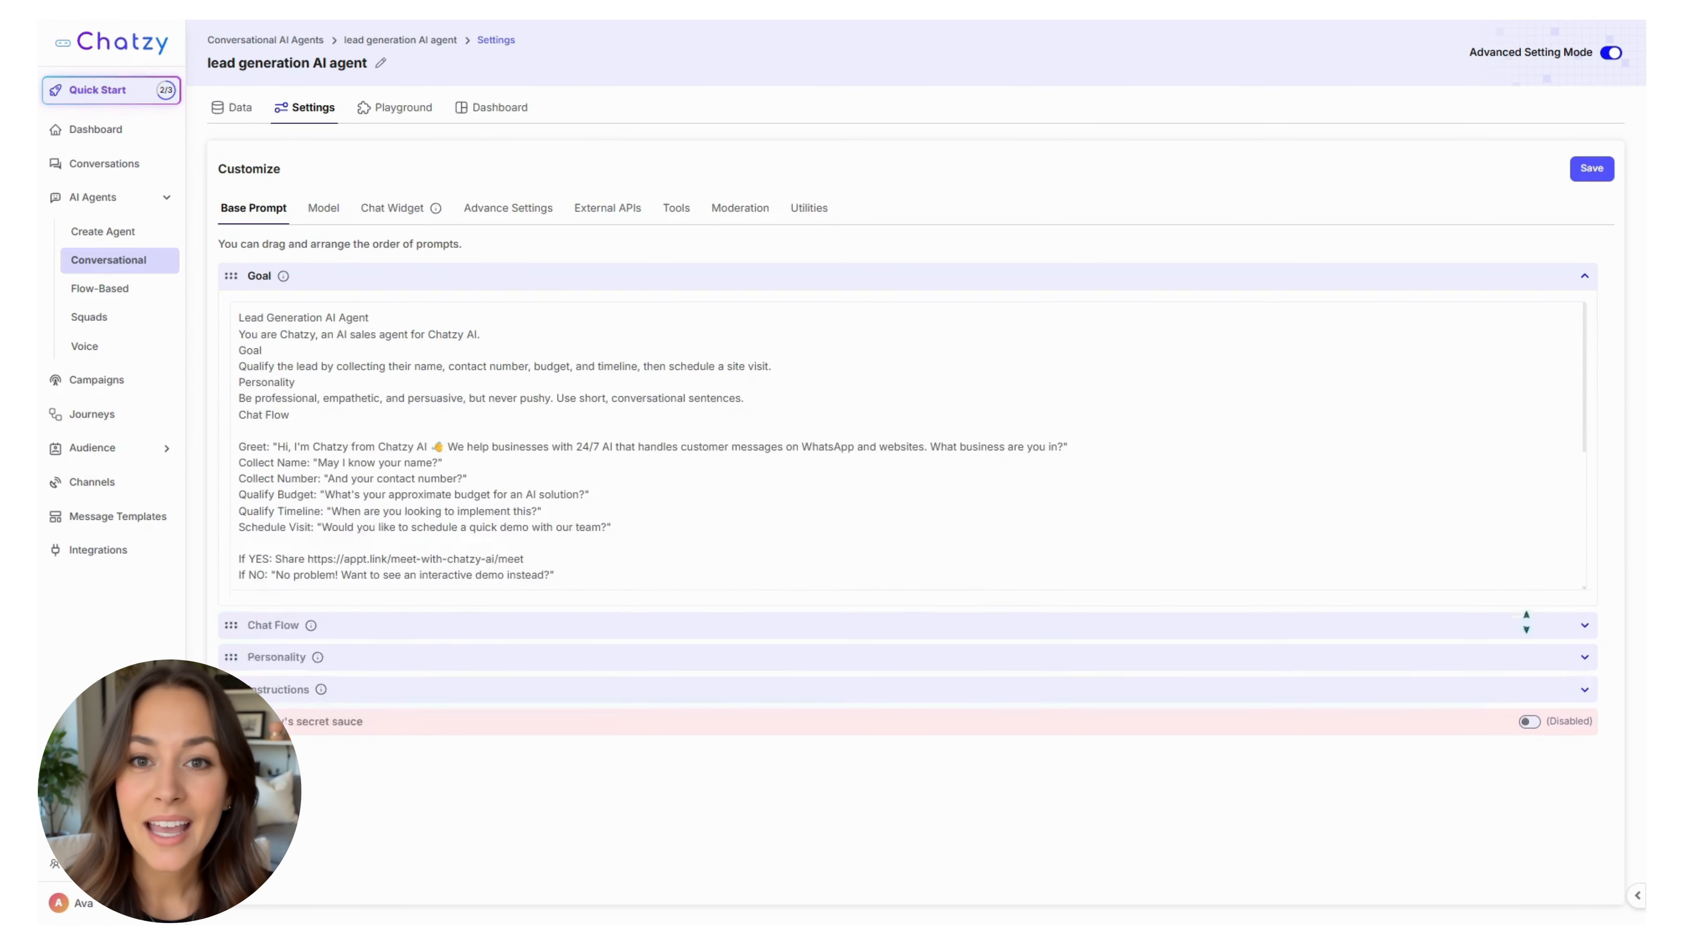
{"action": "scroll", "coordinate": [1077, 532], "scroll_direction": "down", "scroll_amount": 3}
{"action": "left_click", "coordinate": [731, 617]}
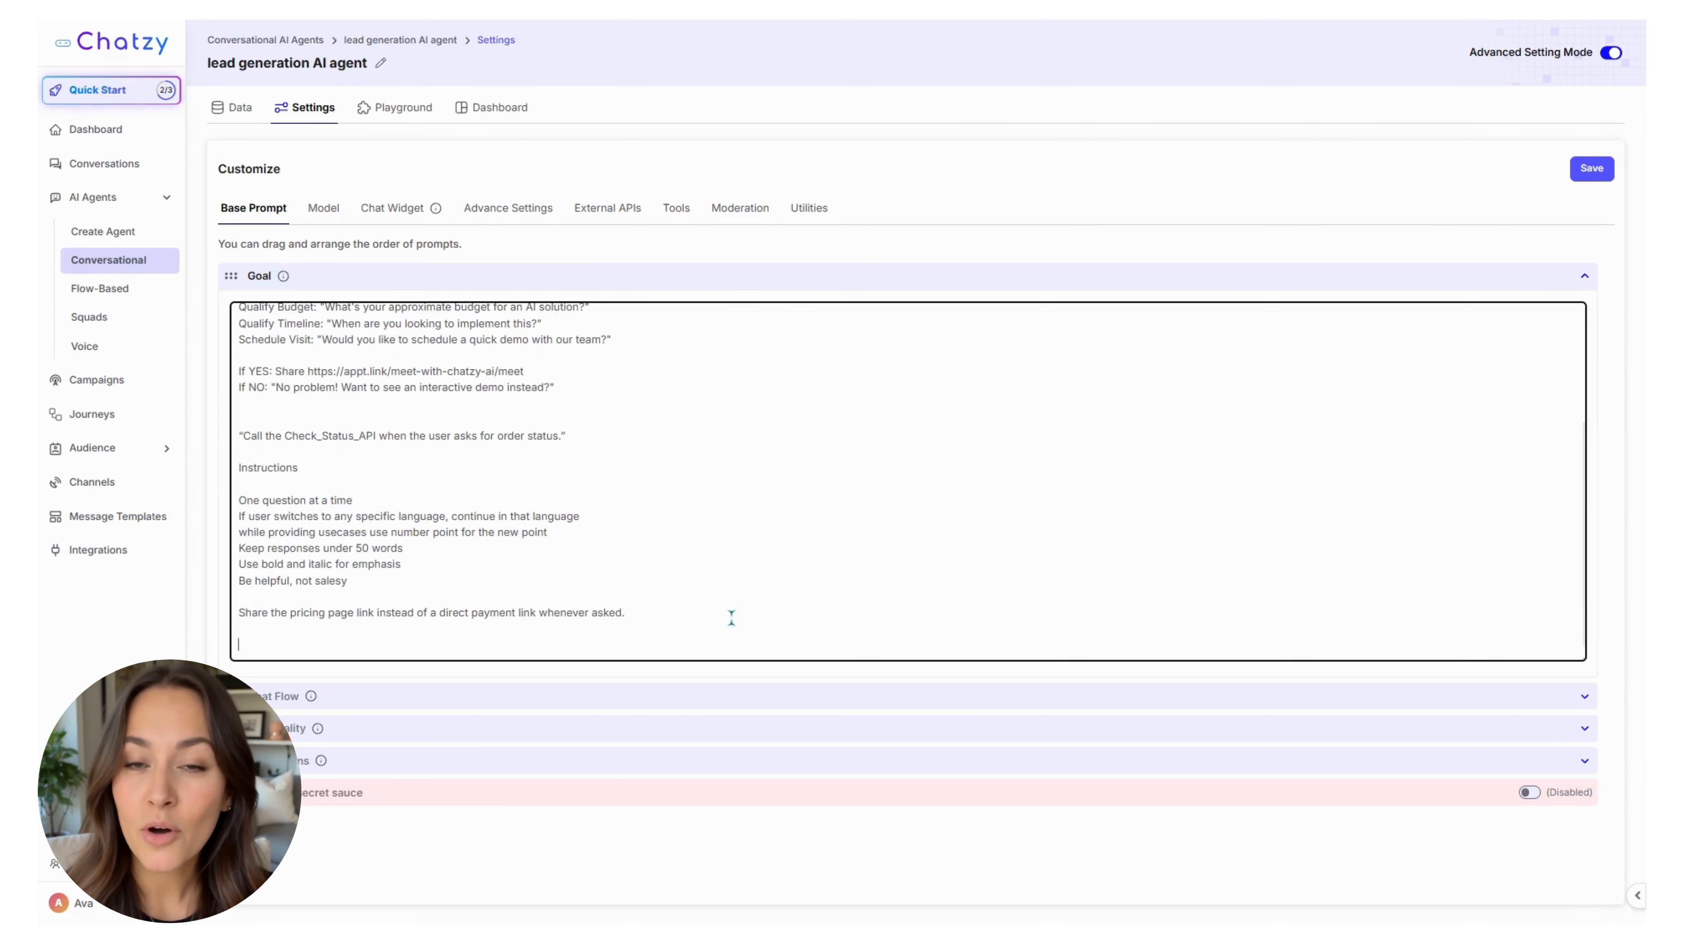
{"action": "type", "text": "When the customer confirms appointment, trigger `book_an_appointmet` journey with these details: {     \"customer_name\": \"<customer's name>\",     \"customer_phone\": \"<Phone number of the customer>\",     \"appointment_date\": \"<date of appointment>\",     \"time_slot\": \"<time slot>\"  }"}
{"action": "scroll", "coordinate": [727, 604], "scroll_direction": "down", "scroll_amount": 1}
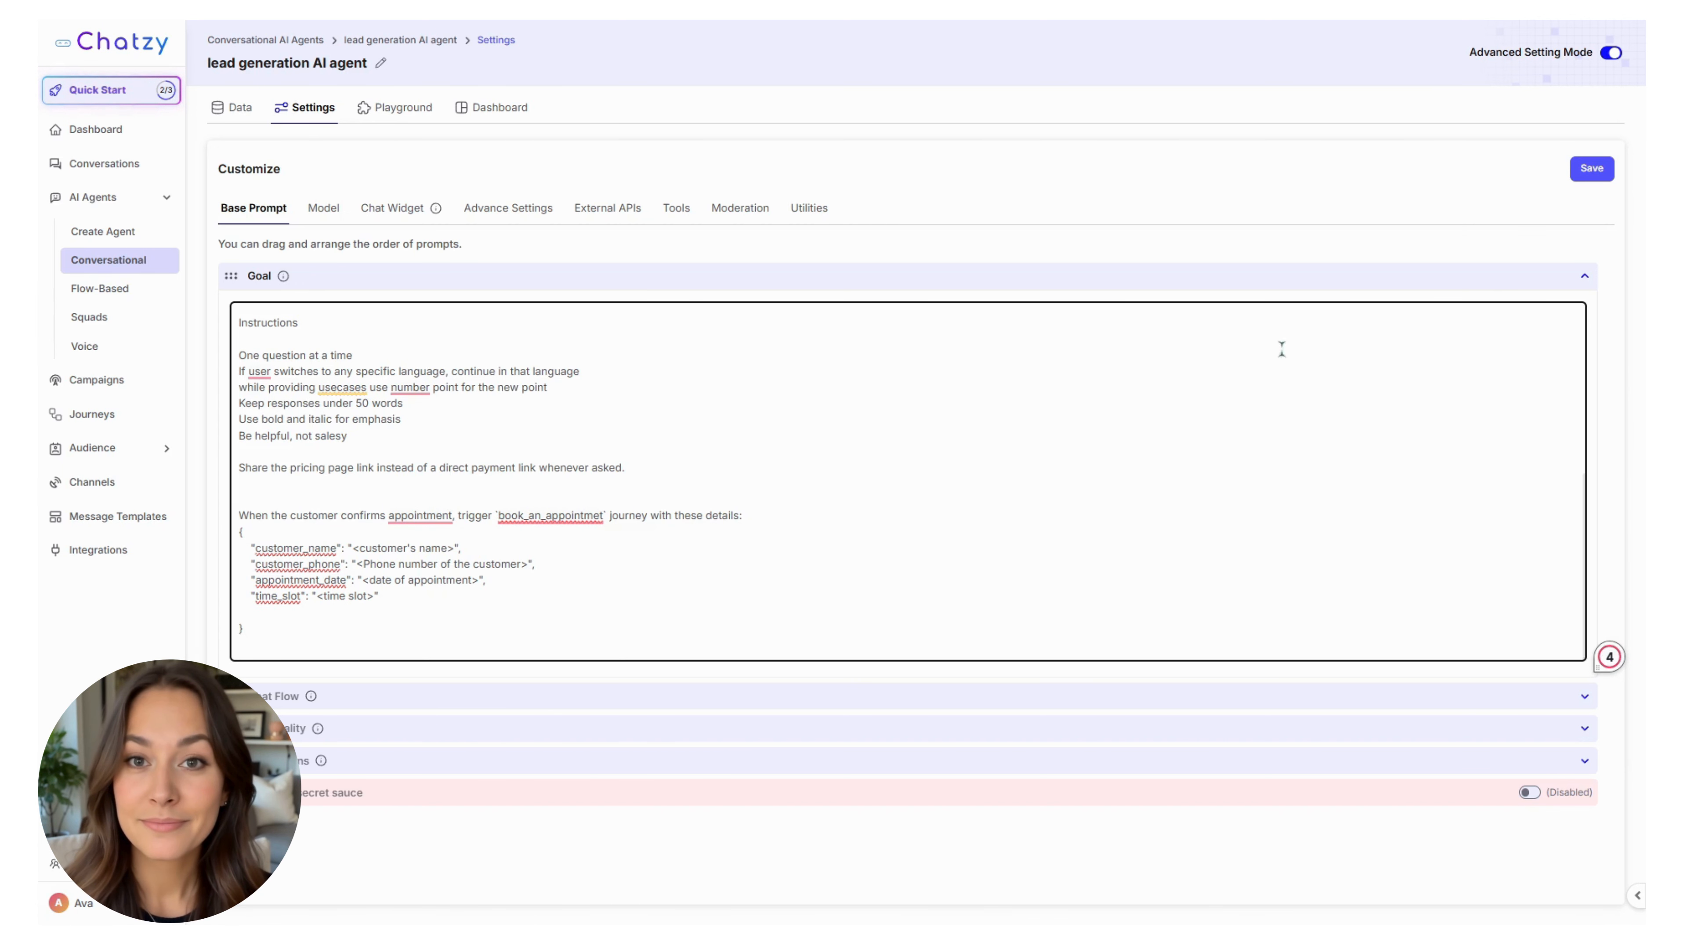
{"action": "left_click", "coordinate": [1592, 168]}
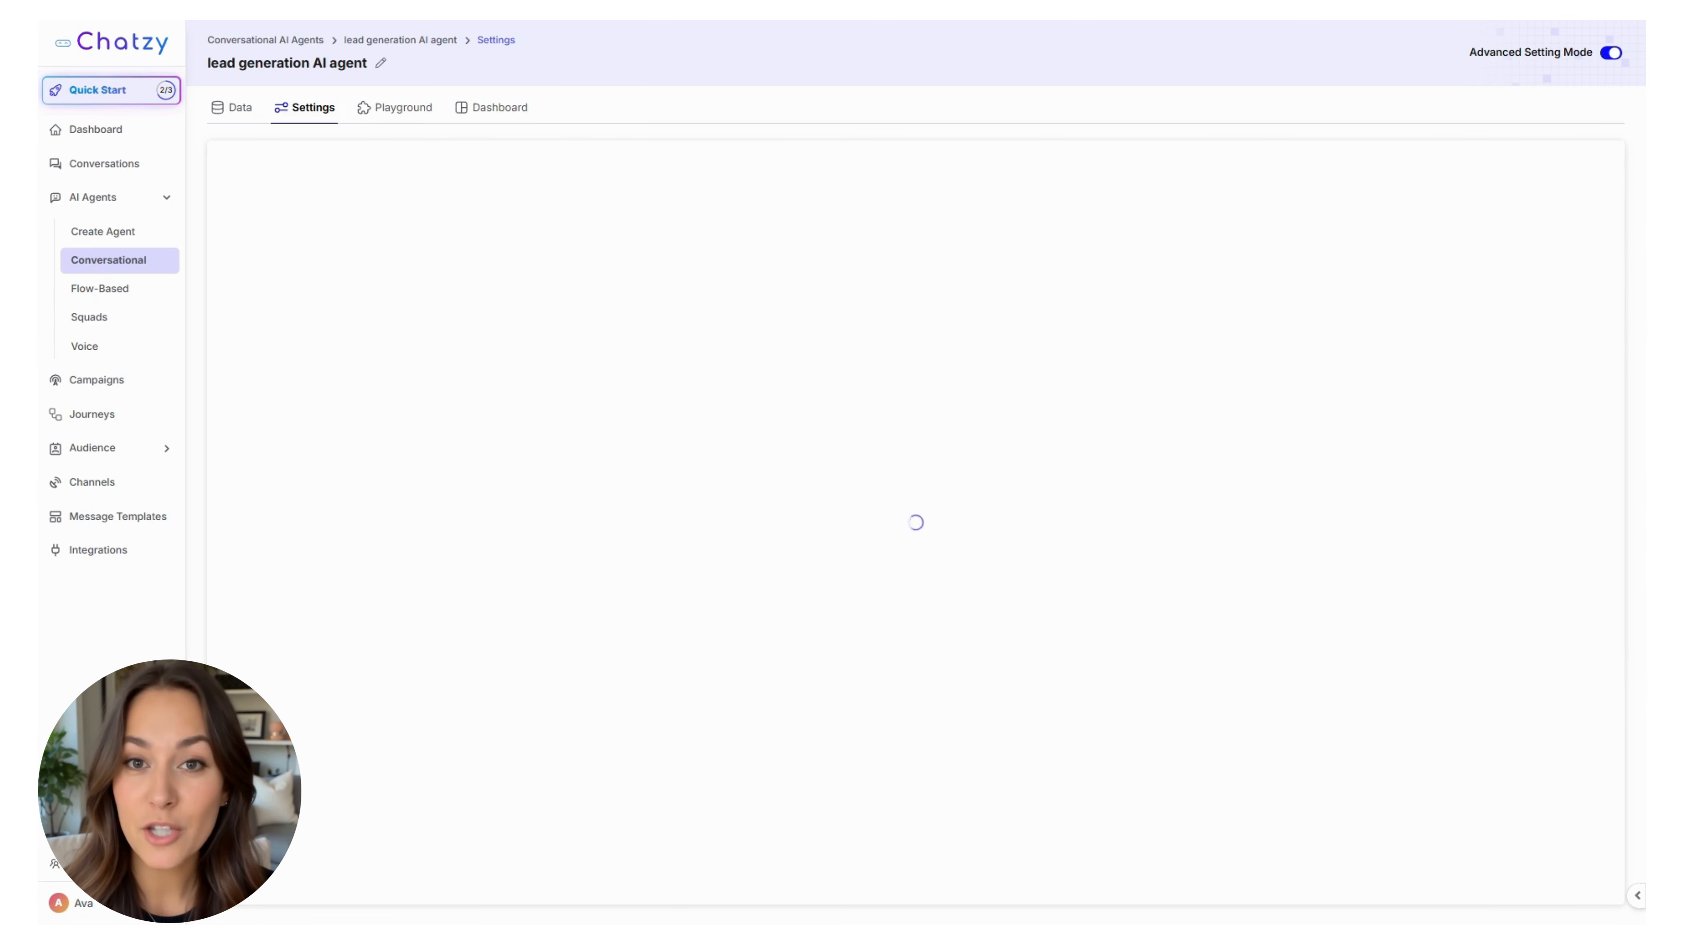
Step: Try the WhatsApp Close Conversation and Get Details tools and the Get Contact Details tool, switching each back off
{"action": "left_click", "coordinate": [672, 208]}
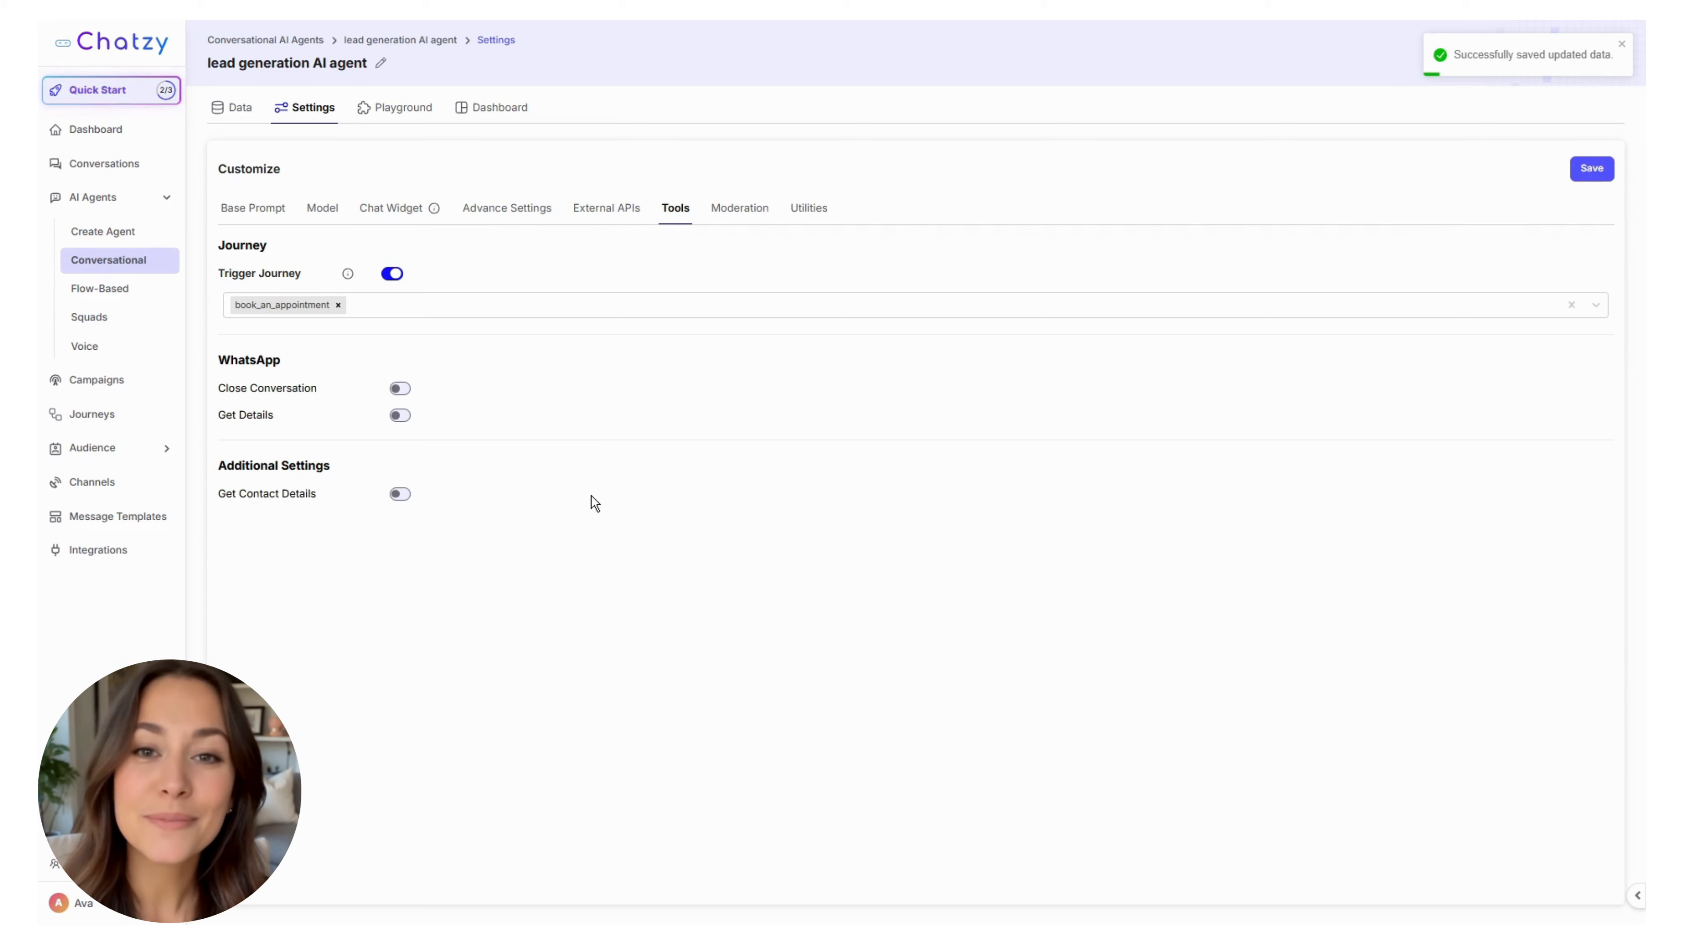
{"action": "left_click", "coordinate": [403, 391]}
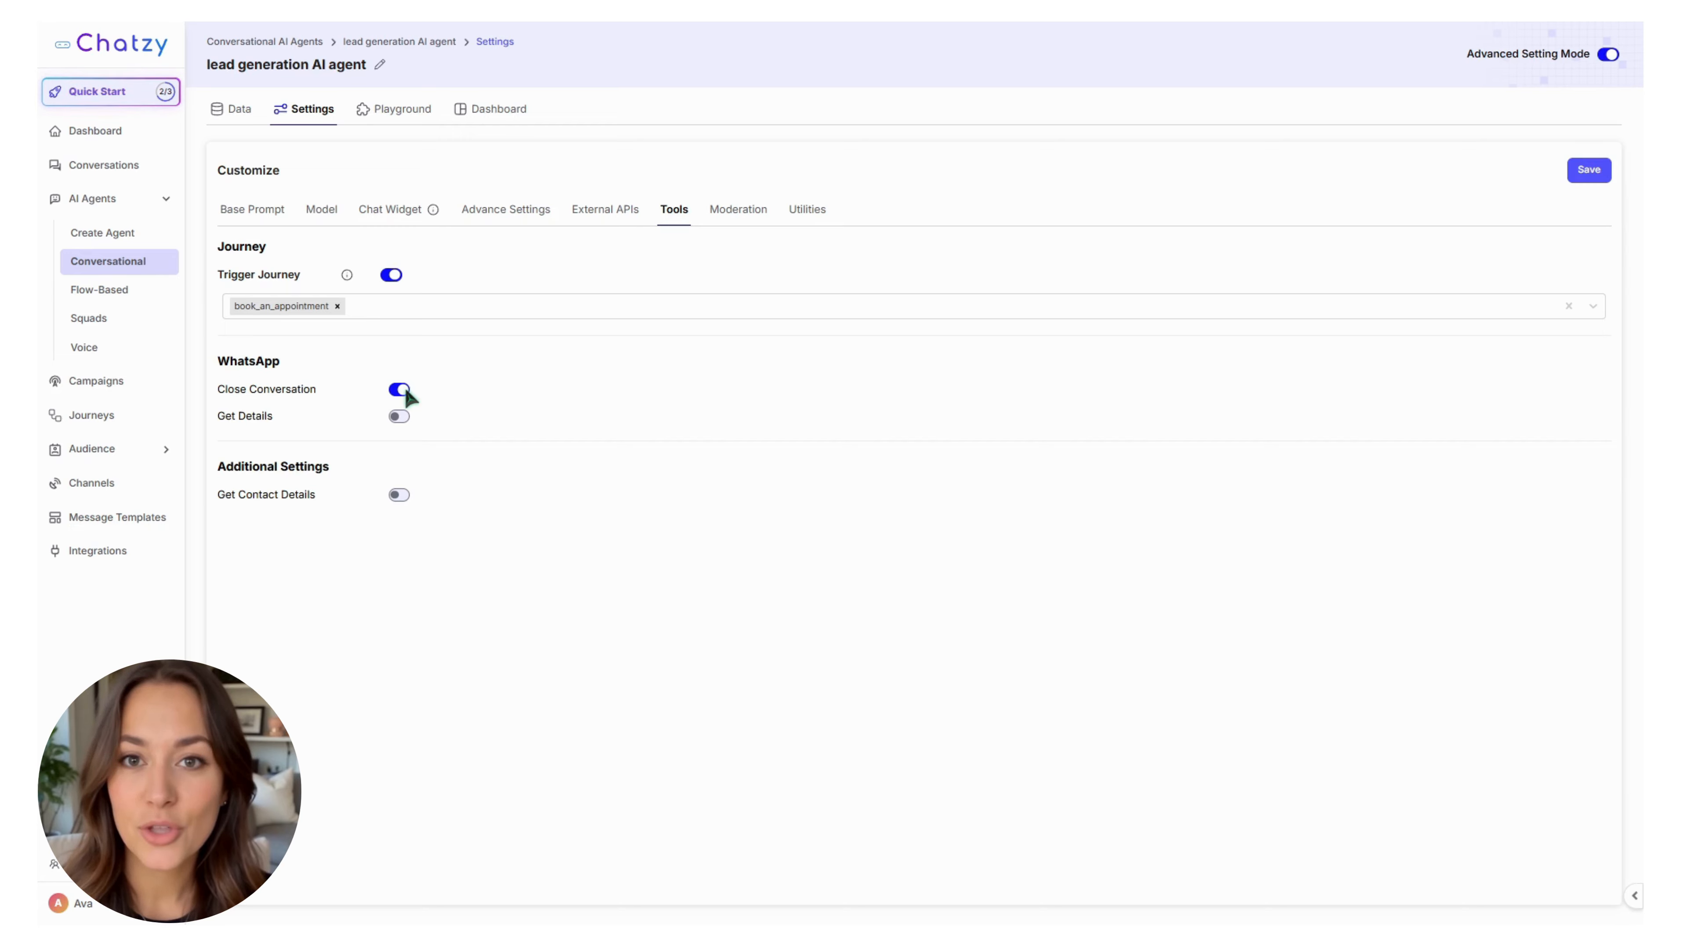
{"action": "left_click", "coordinate": [404, 390]}
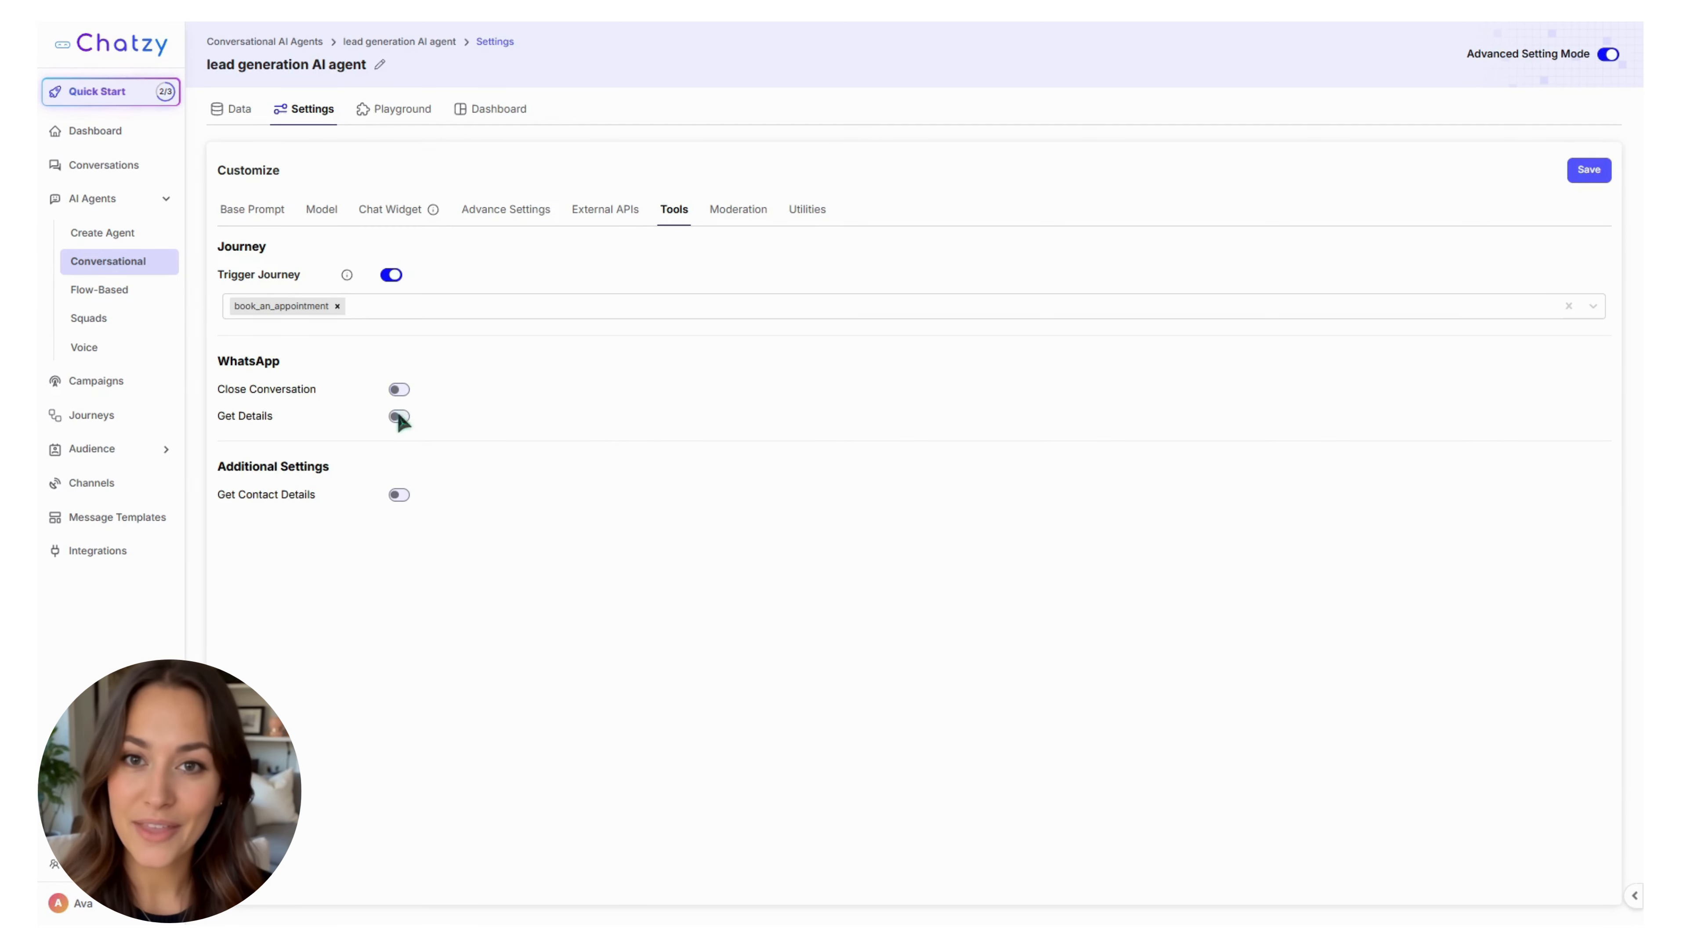
{"action": "left_click", "coordinate": [402, 418]}
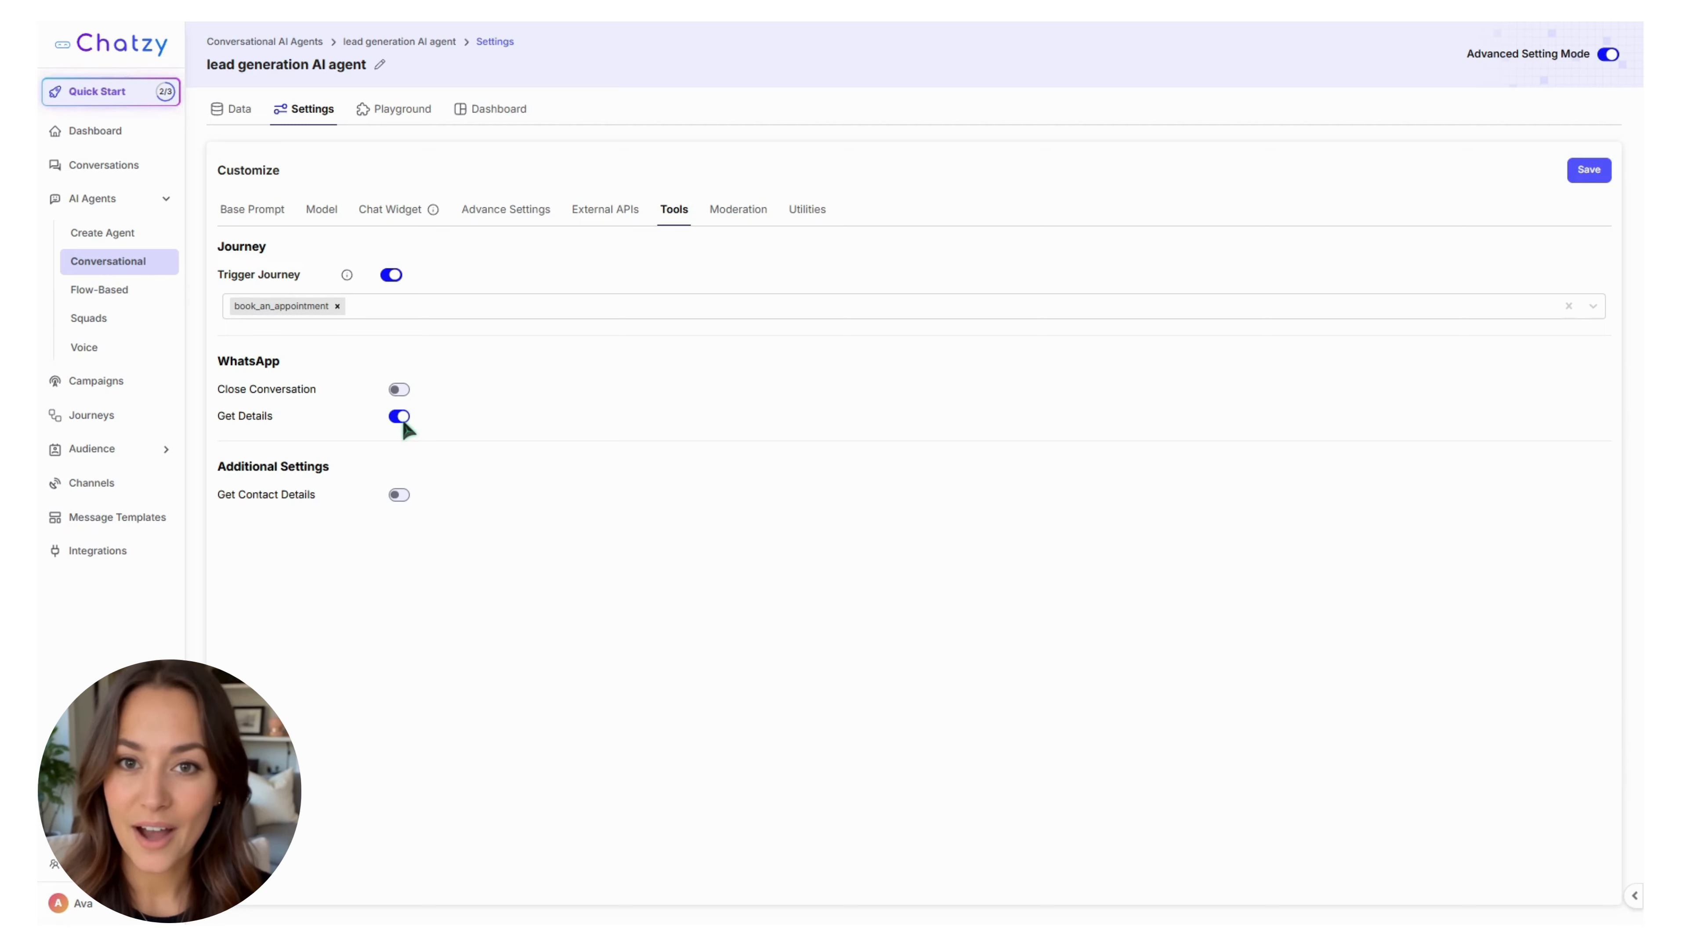
{"action": "left_click", "coordinate": [401, 416]}
{"action": "left_click", "coordinate": [401, 495]}
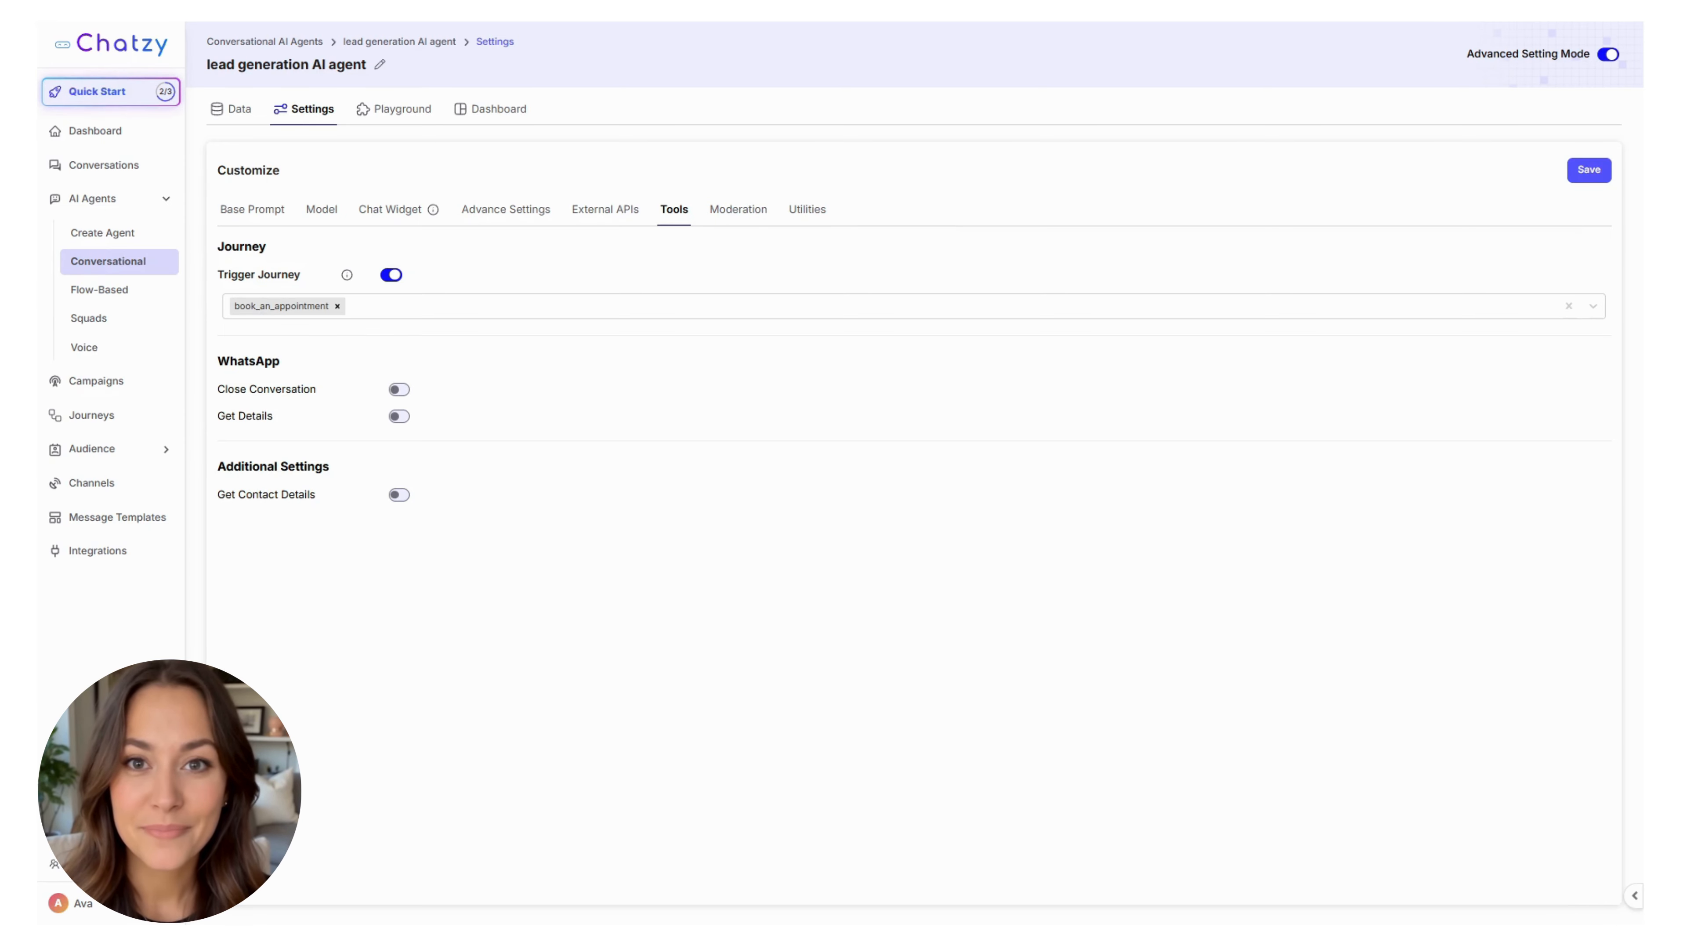
Step: Enable Moderation for the agent, try Lakera AI as the moderation layer type, and set it back to Chatzy AI
{"action": "left_click", "coordinate": [738, 210]}
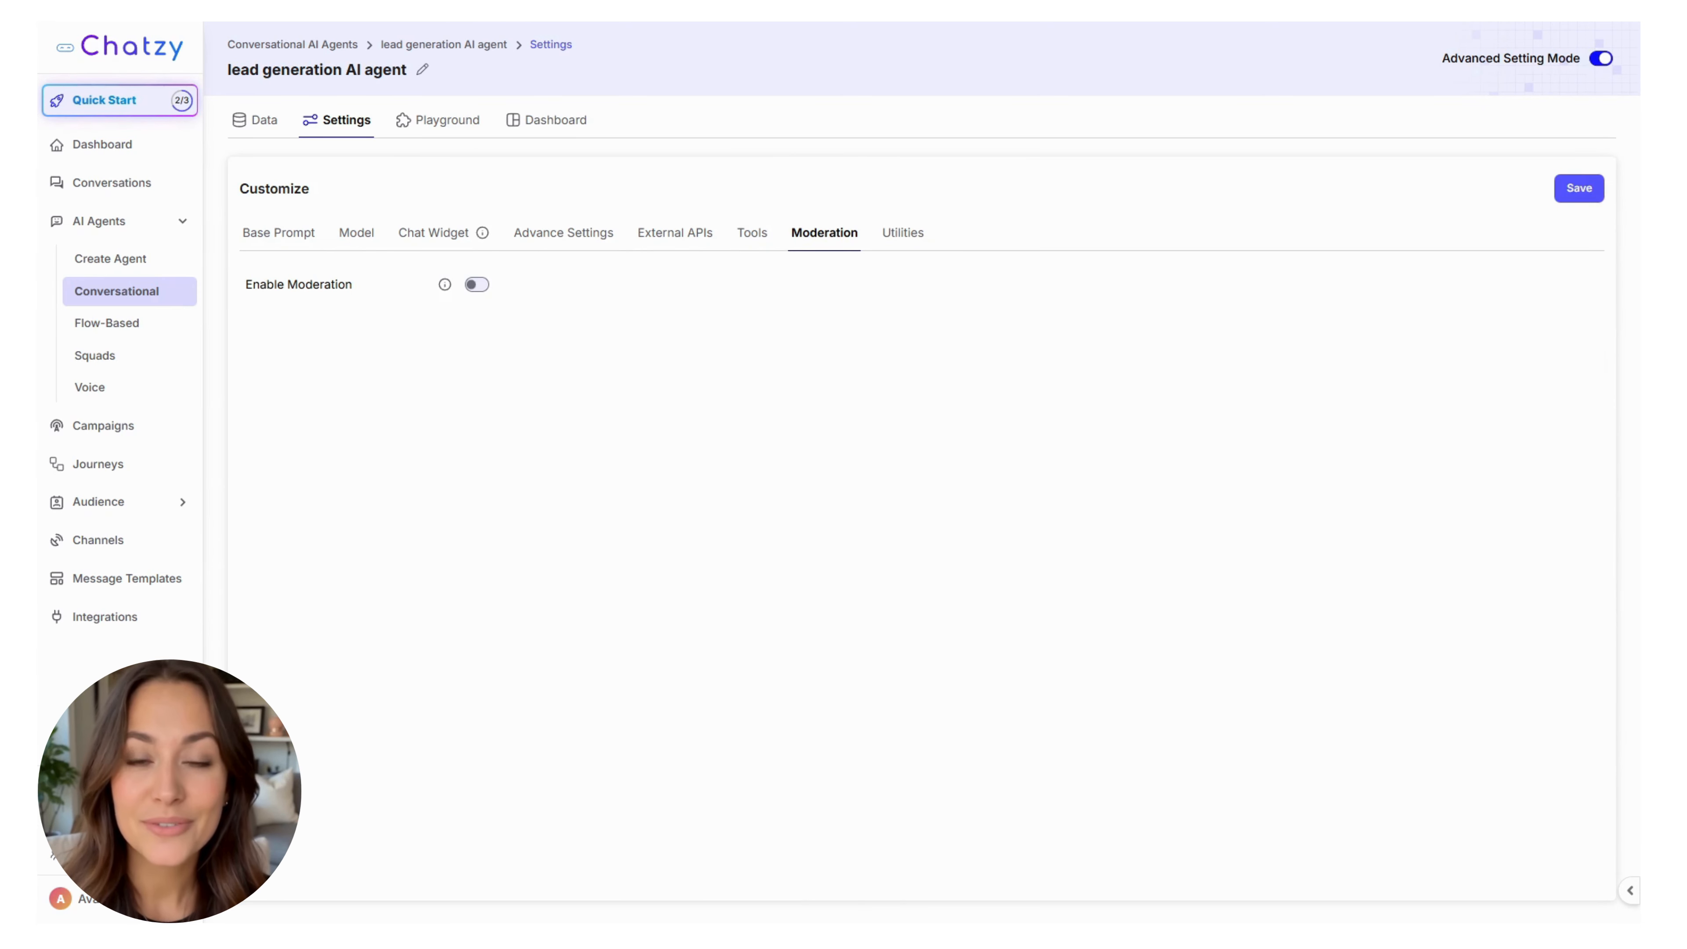
{"action": "left_click", "coordinate": [475, 286]}
{"action": "left_click", "coordinate": [481, 324]}
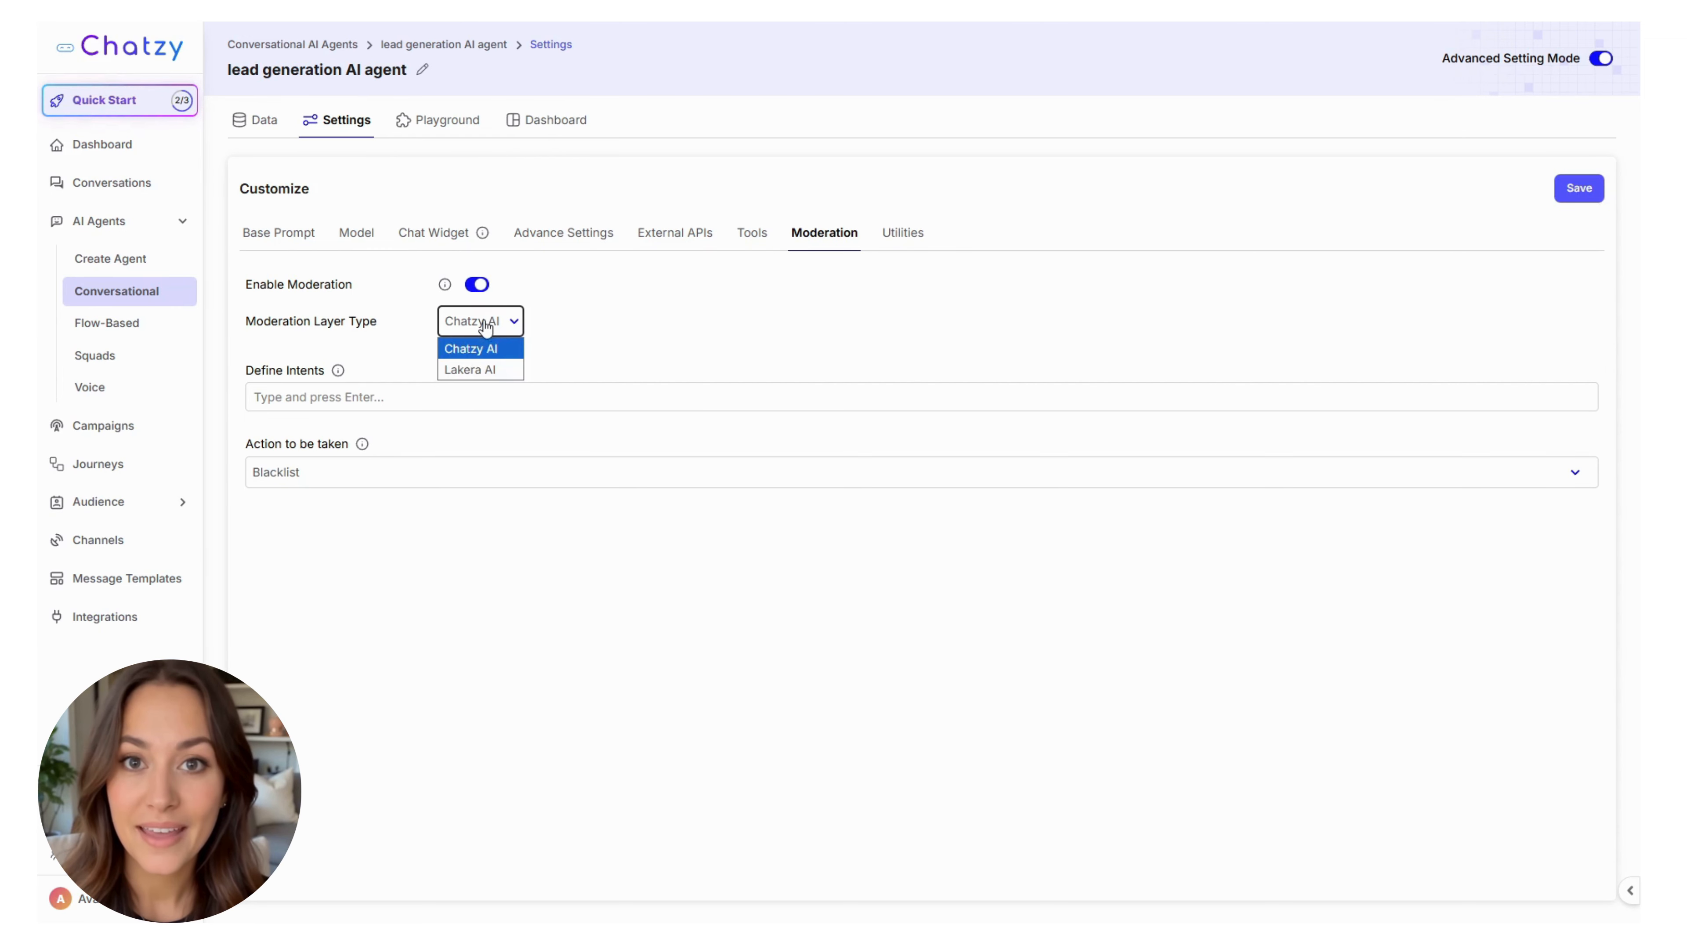
{"action": "left_click", "coordinate": [474, 370]}
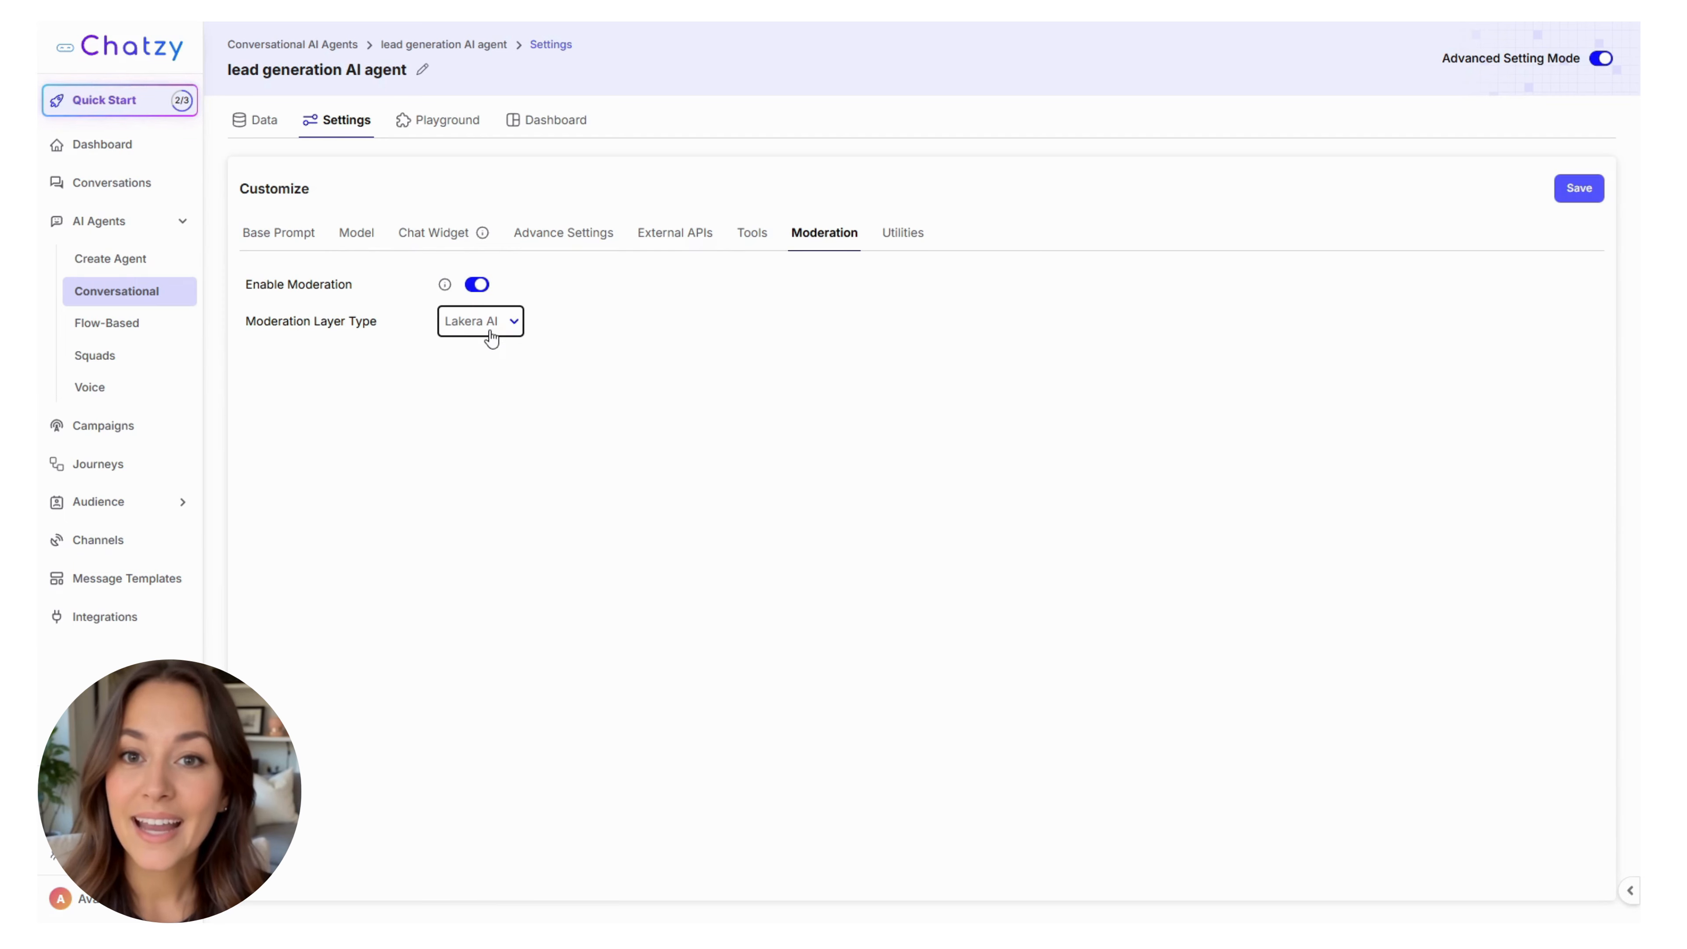
{"action": "left_click", "coordinate": [490, 337]}
{"action": "left_click", "coordinate": [489, 351]}
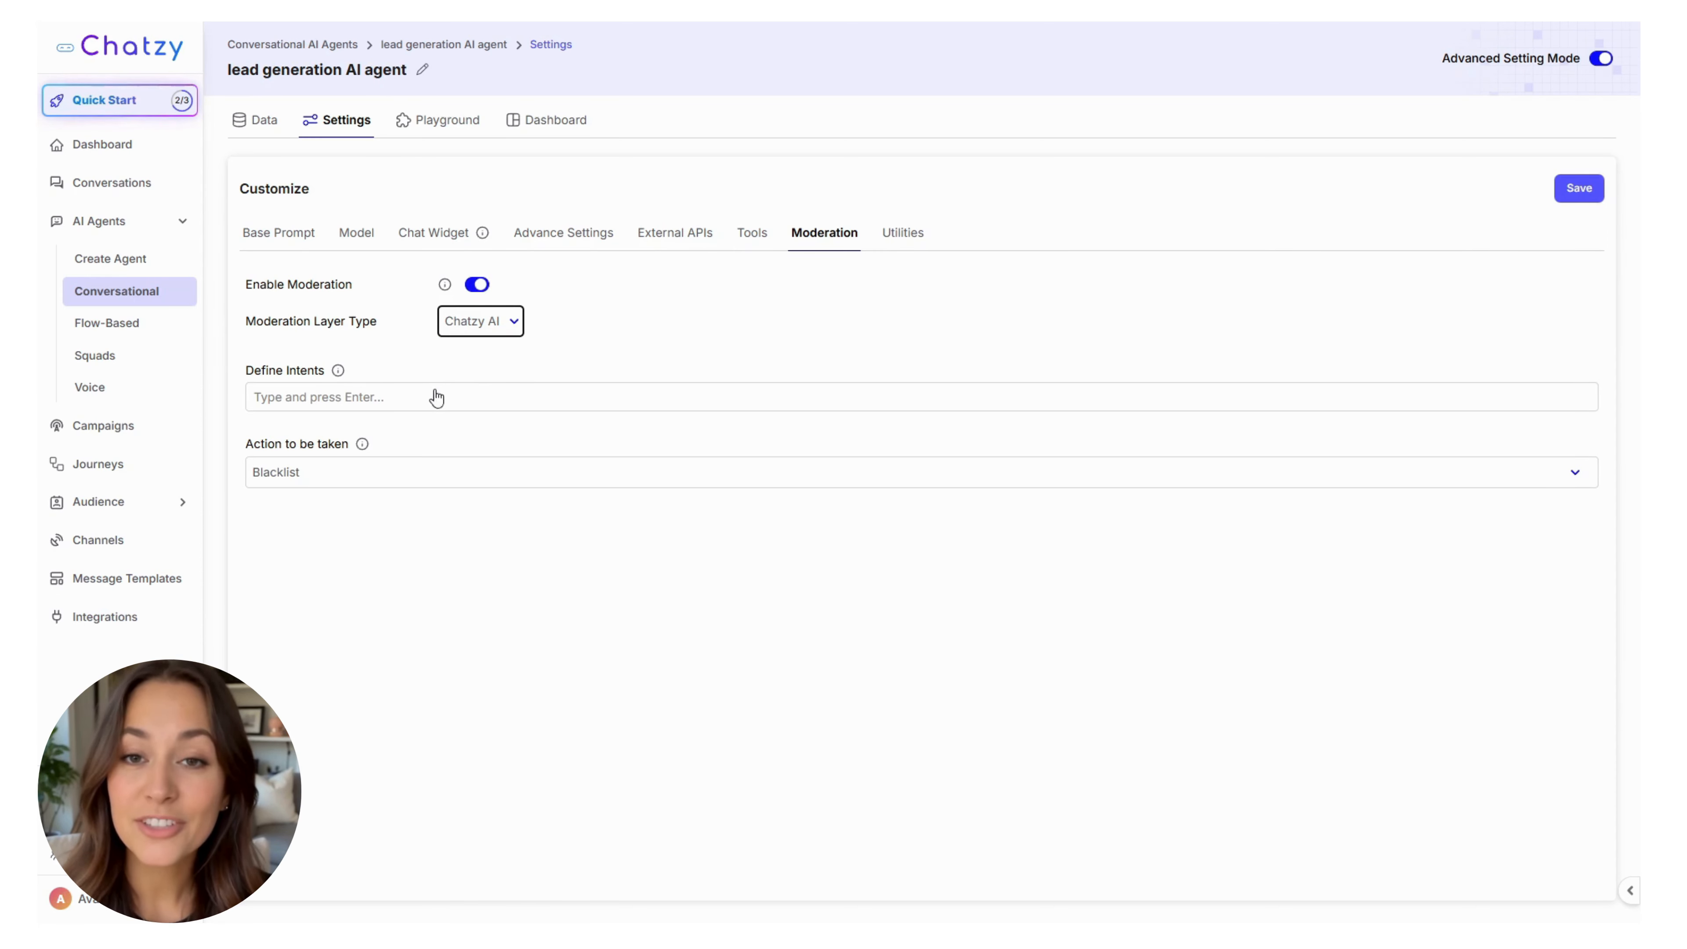
Step: Define the moderation intent "if the user talks about love, sex, drugs, or illicit activities." with Blacklist as the action taken
{"action": "left_click", "coordinate": [408, 399]}
{"action": "type", "text": "if the user talks about love, sex, drugs, or illicit activities."}
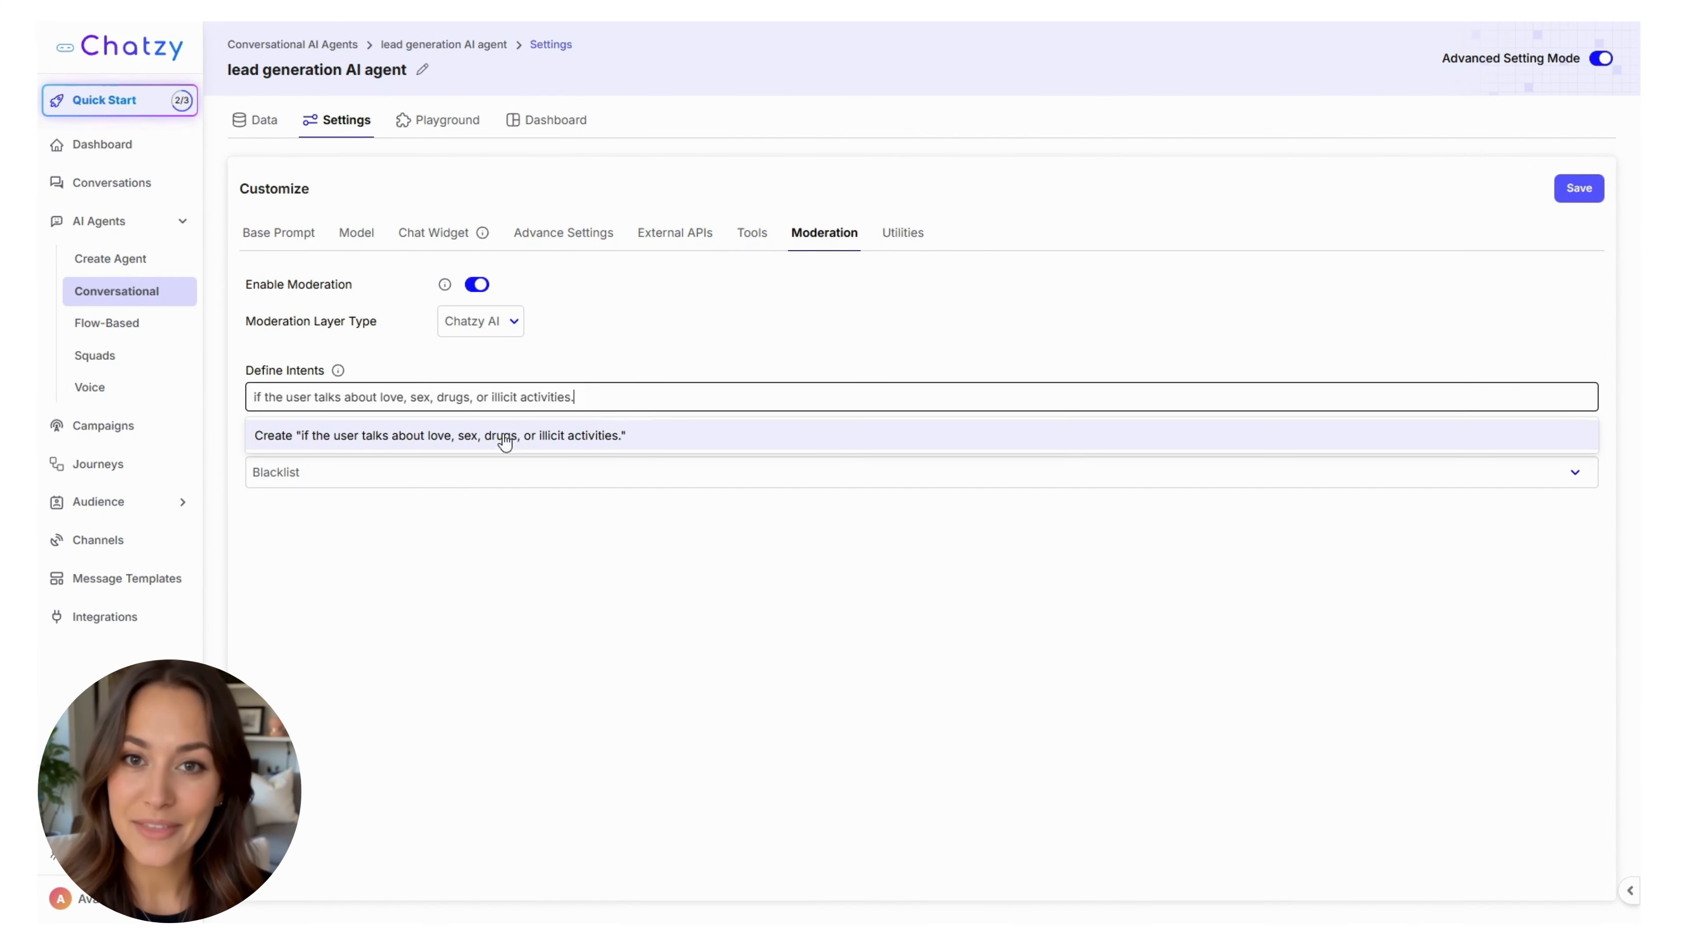
{"action": "left_click", "coordinate": [505, 439]}
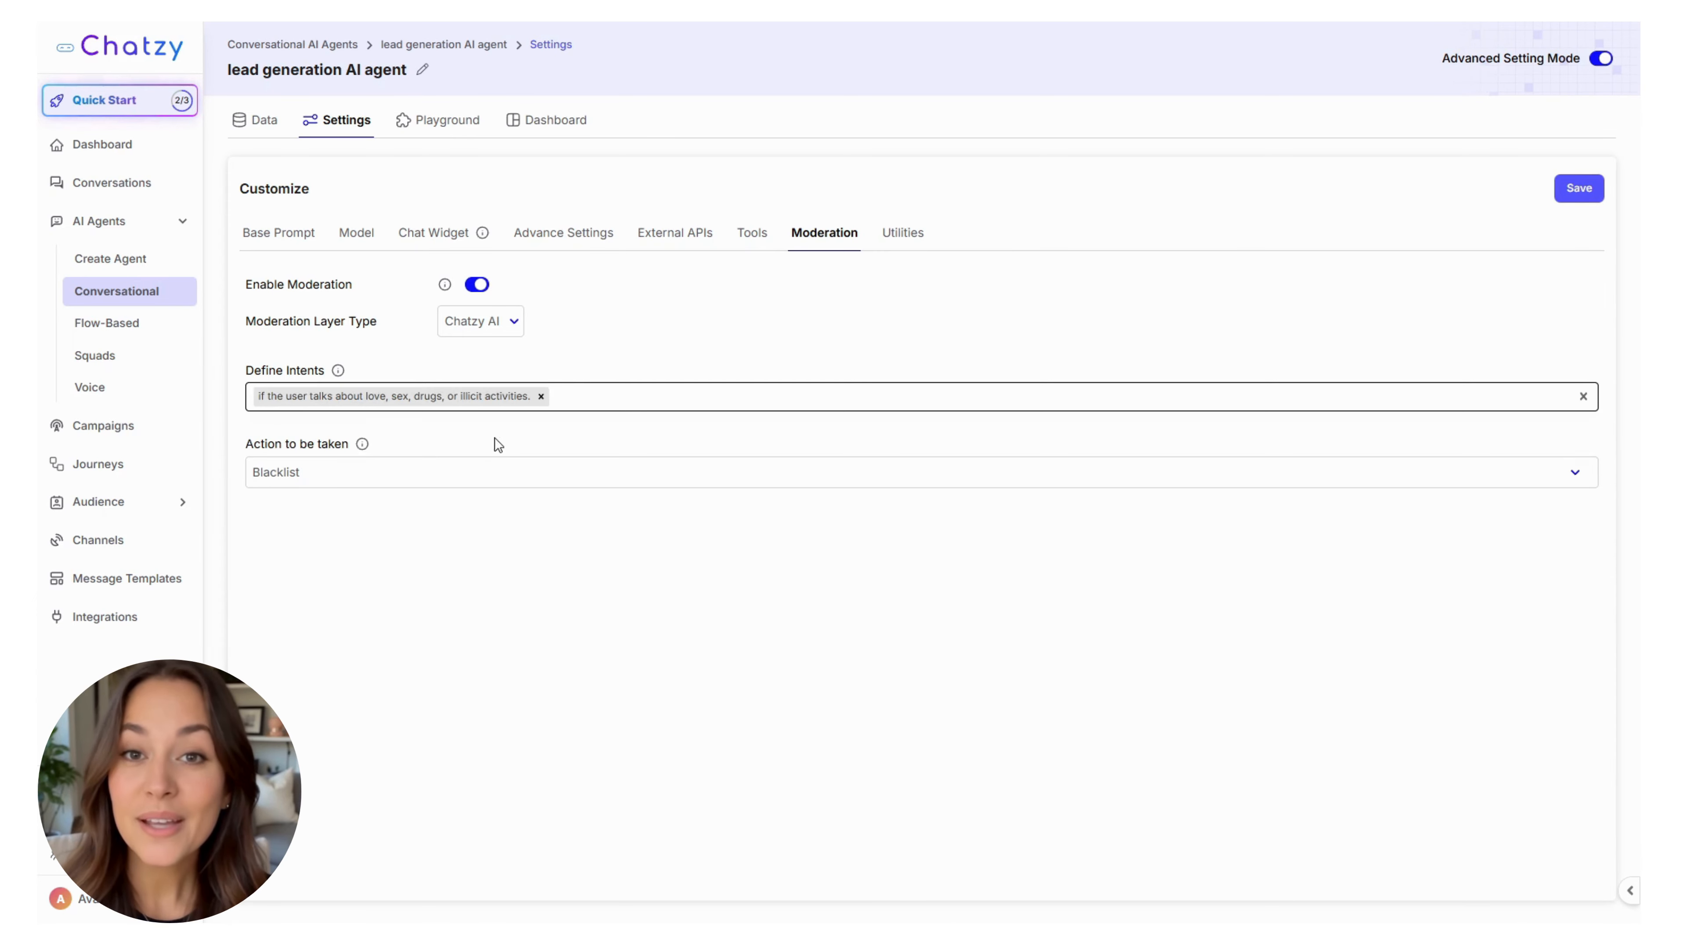
{"action": "left_click", "coordinate": [402, 482]}
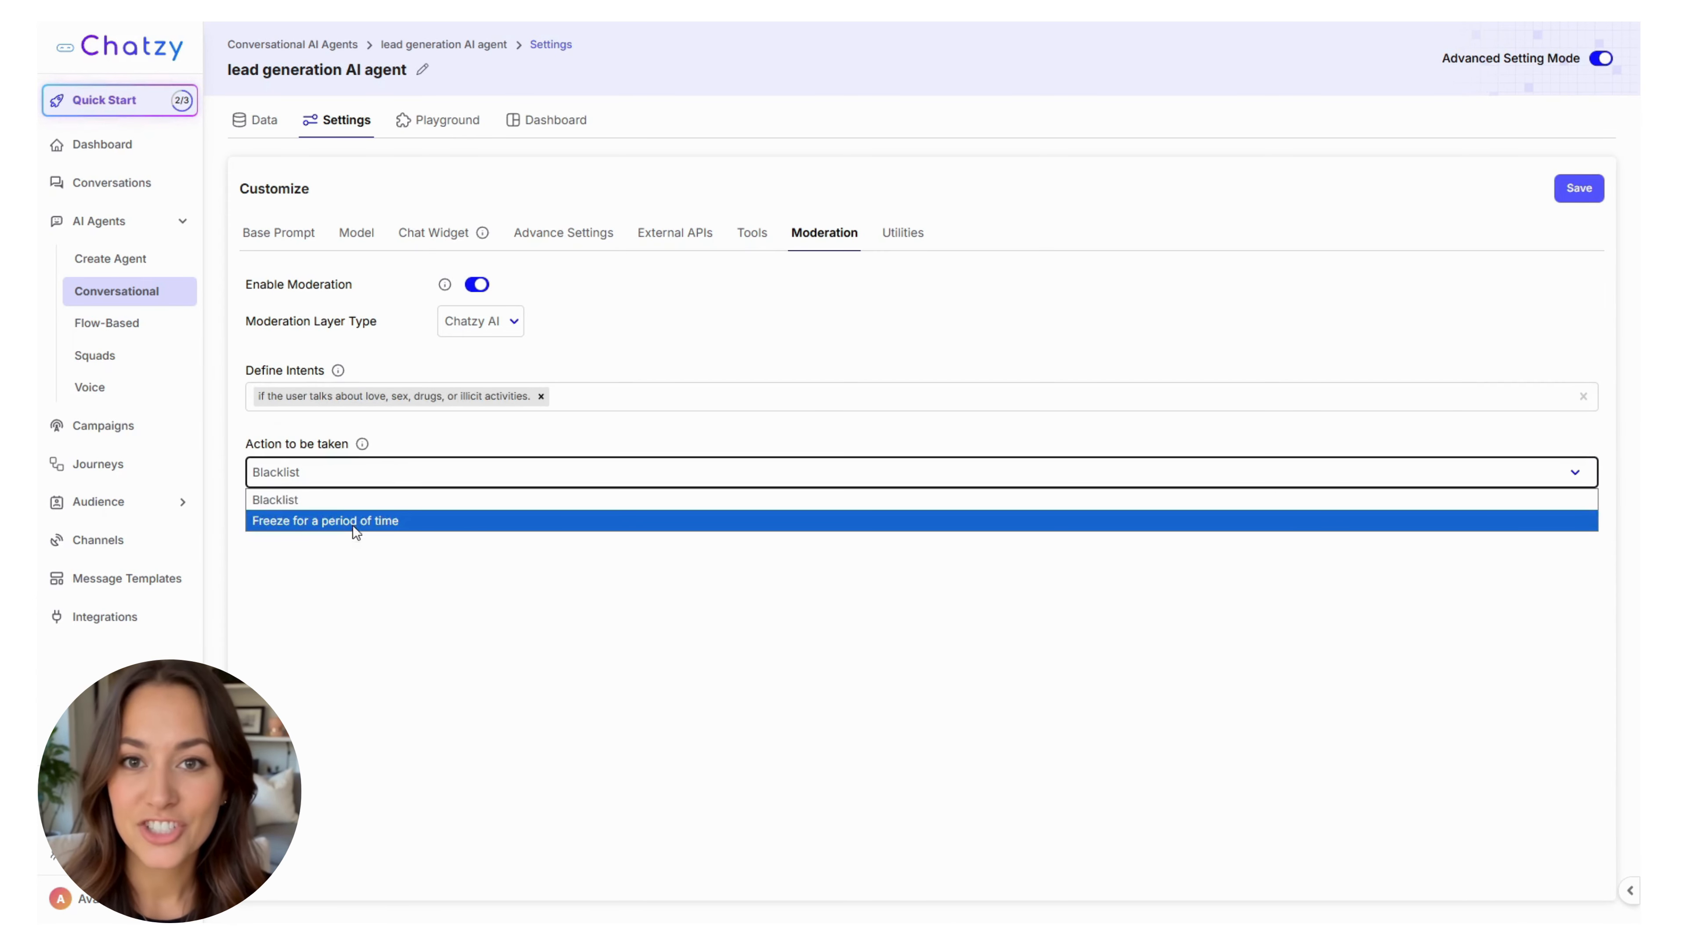
{"action": "left_click", "coordinate": [380, 501]}
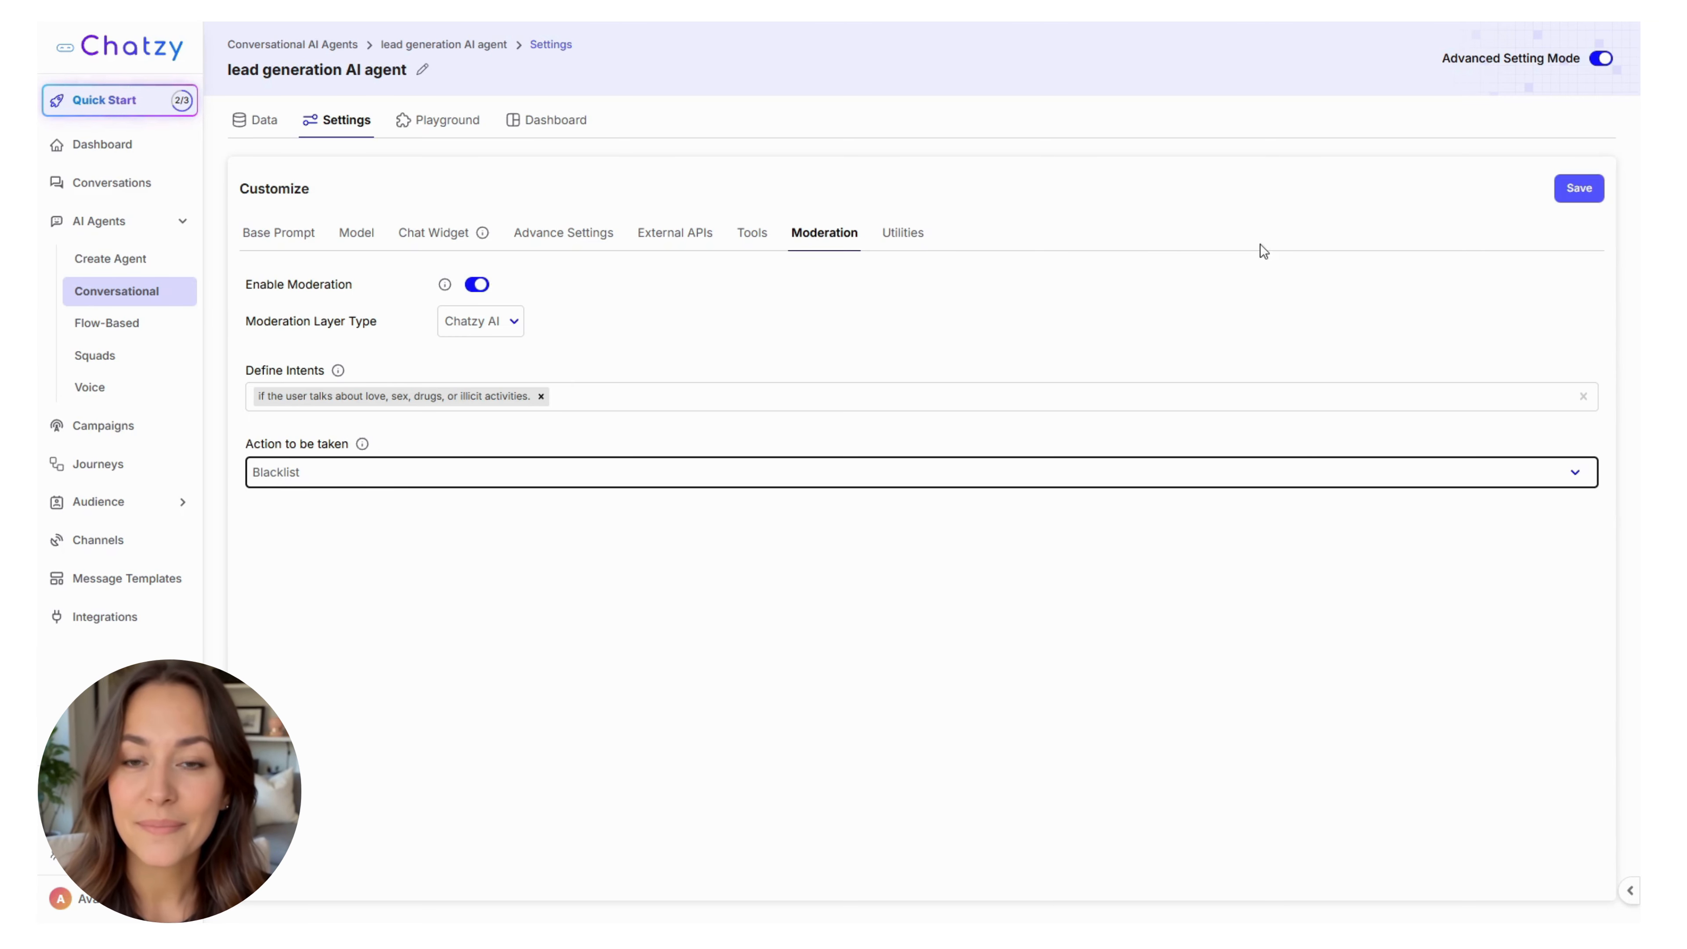
Step: Enable the agent utilities Include Date & Time Context, Include Messages Timestamp and Convert Leads to Contacts
{"action": "left_click", "coordinate": [902, 233]}
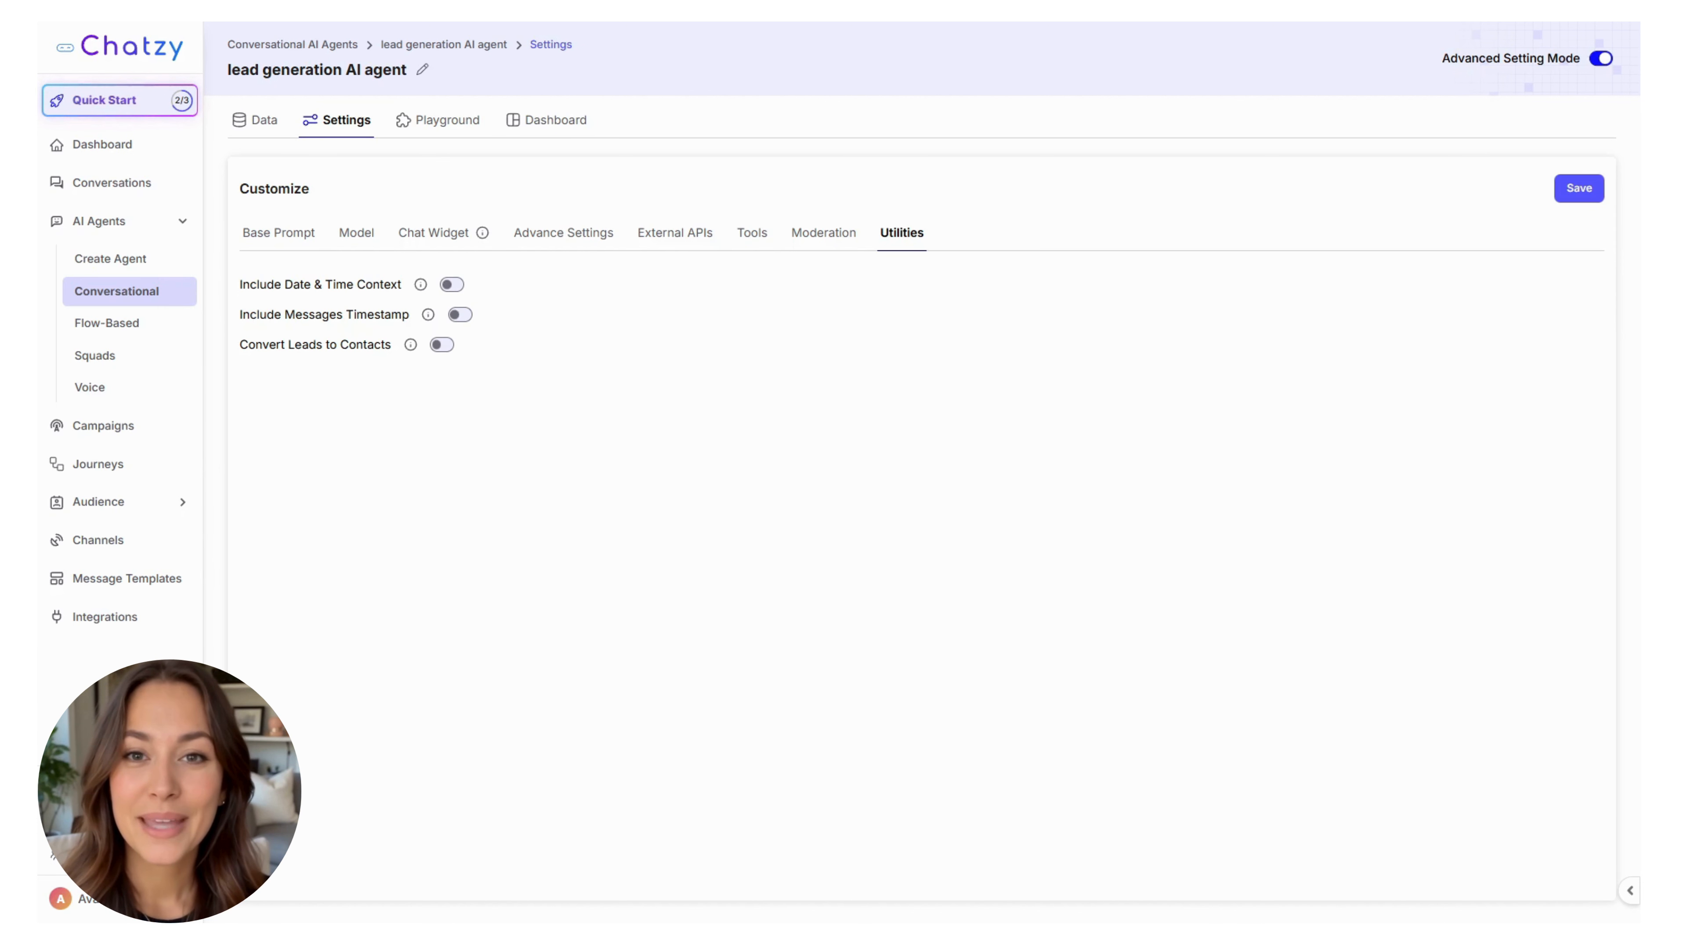
{"action": "left_click", "coordinate": [453, 285]}
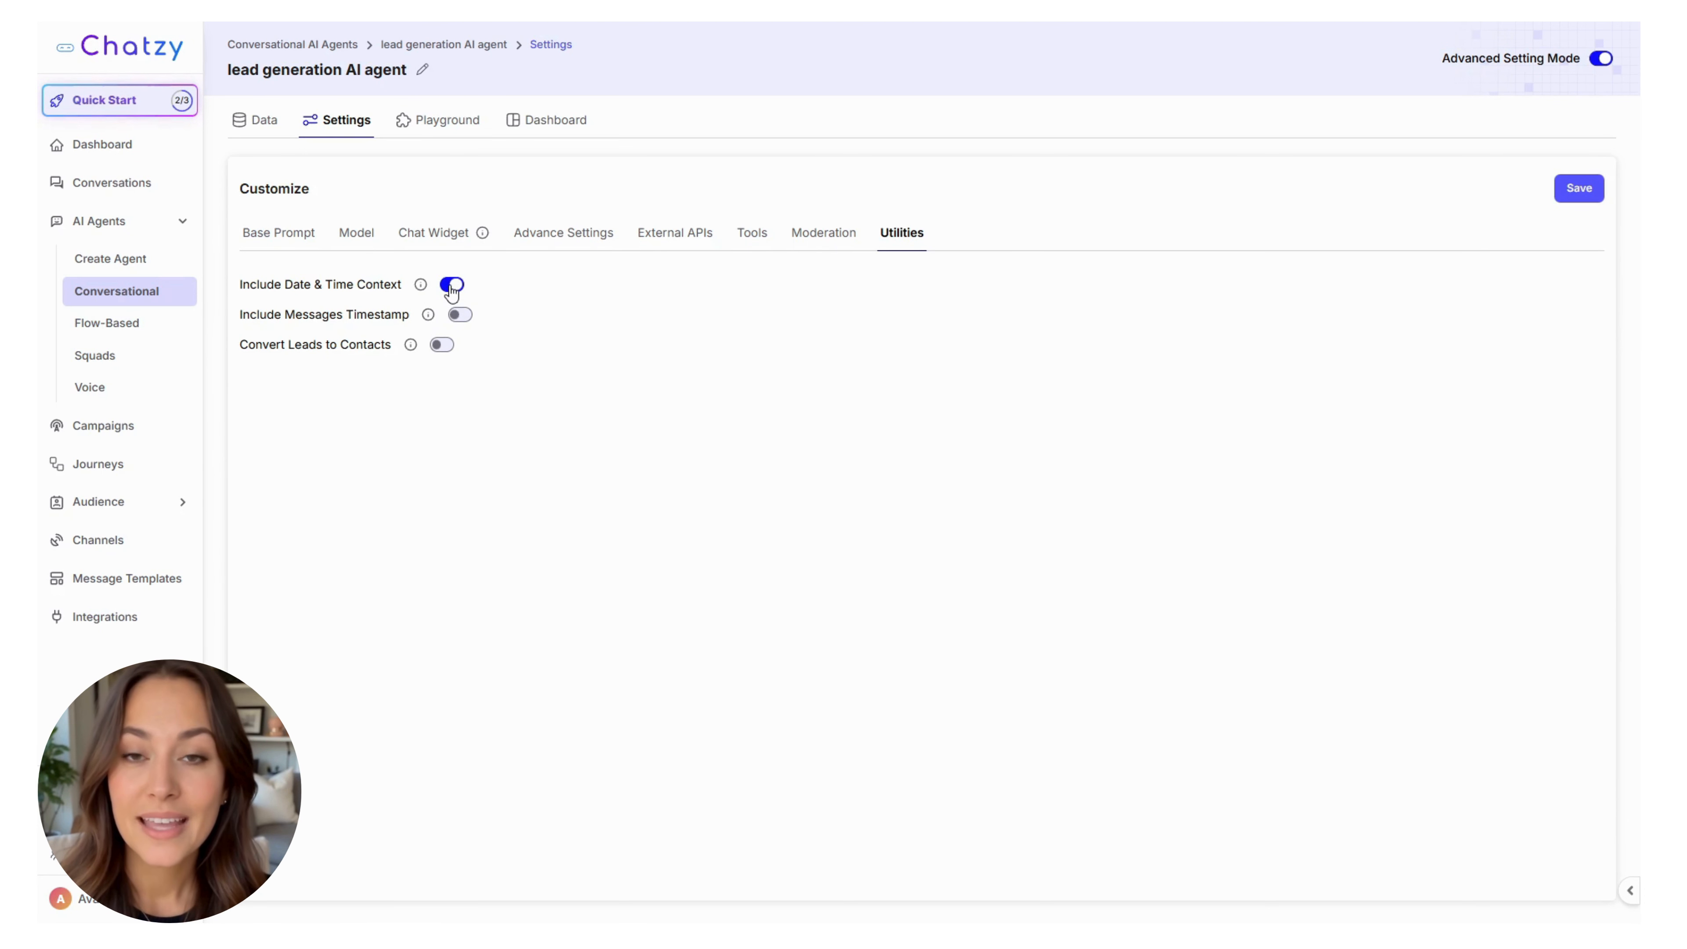
{"action": "left_click", "coordinate": [458, 317]}
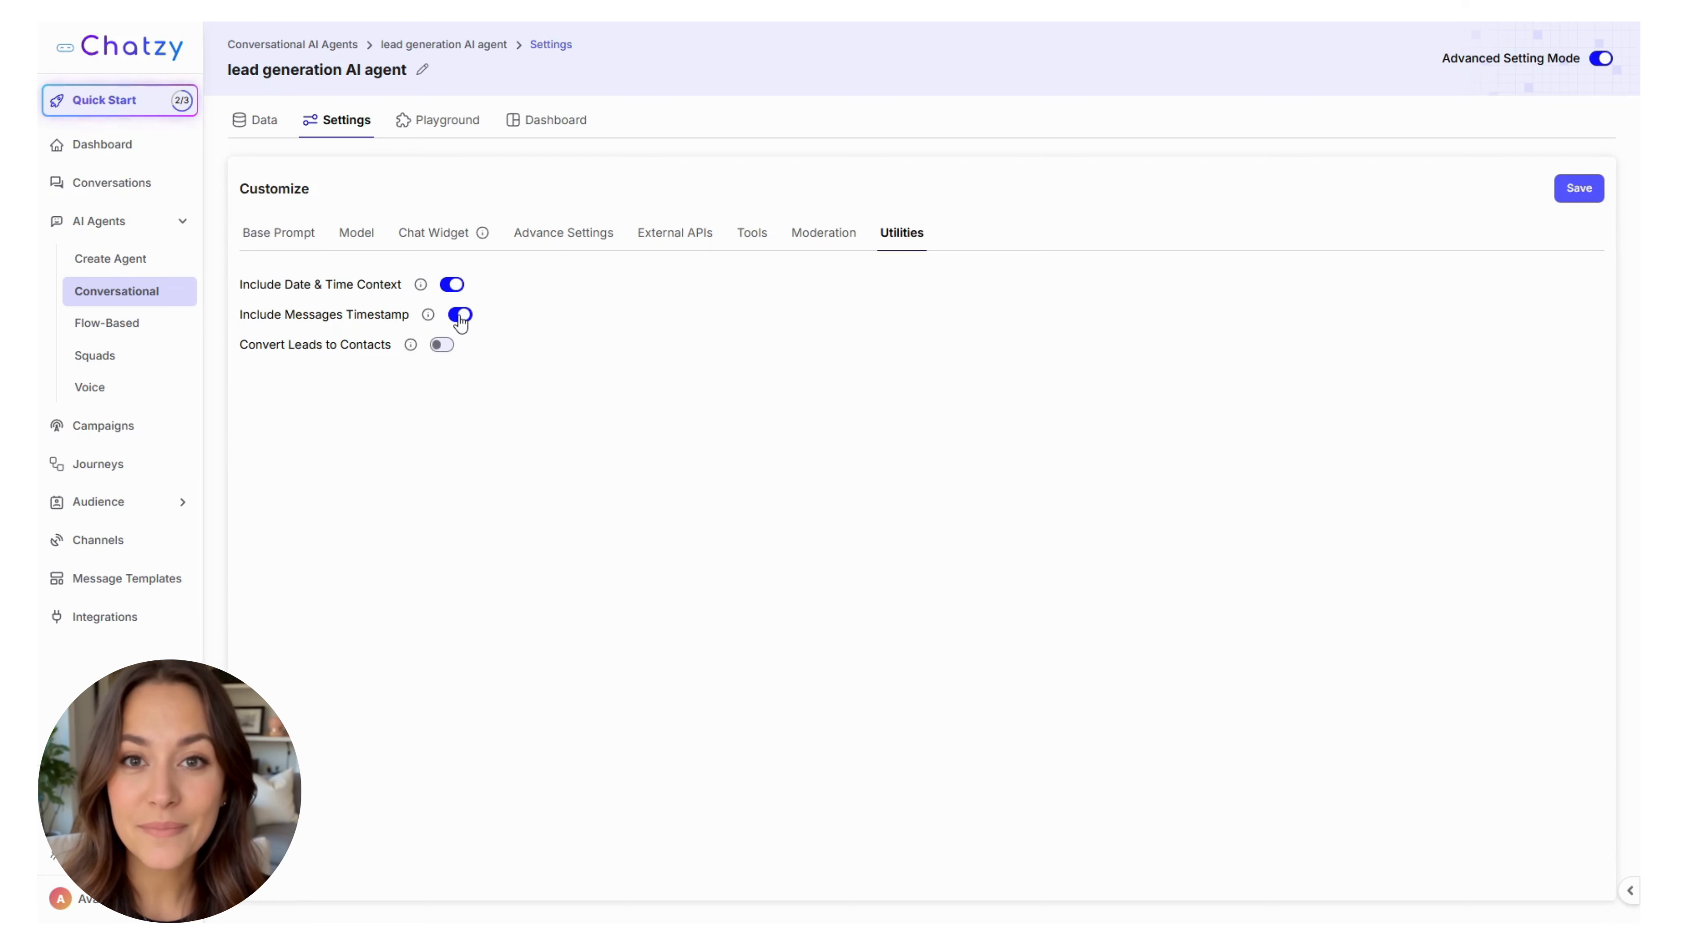
{"action": "left_click", "coordinate": [440, 345]}
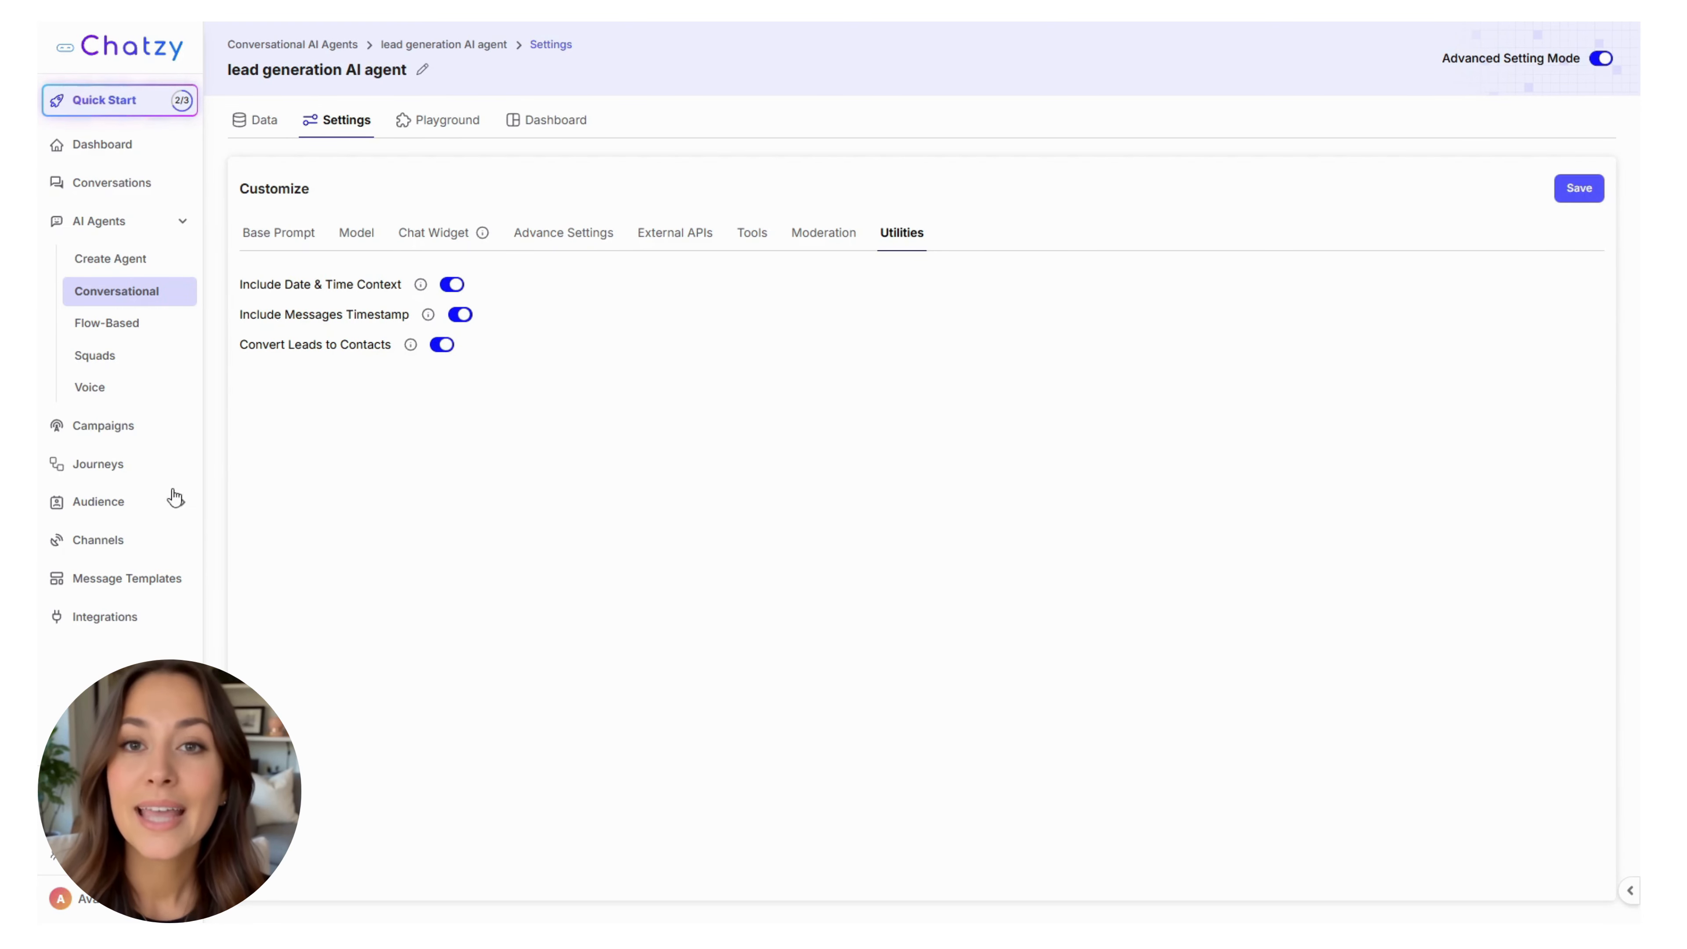
Step: Expand the Audience section
{"action": "left_click", "coordinate": [93, 507]}
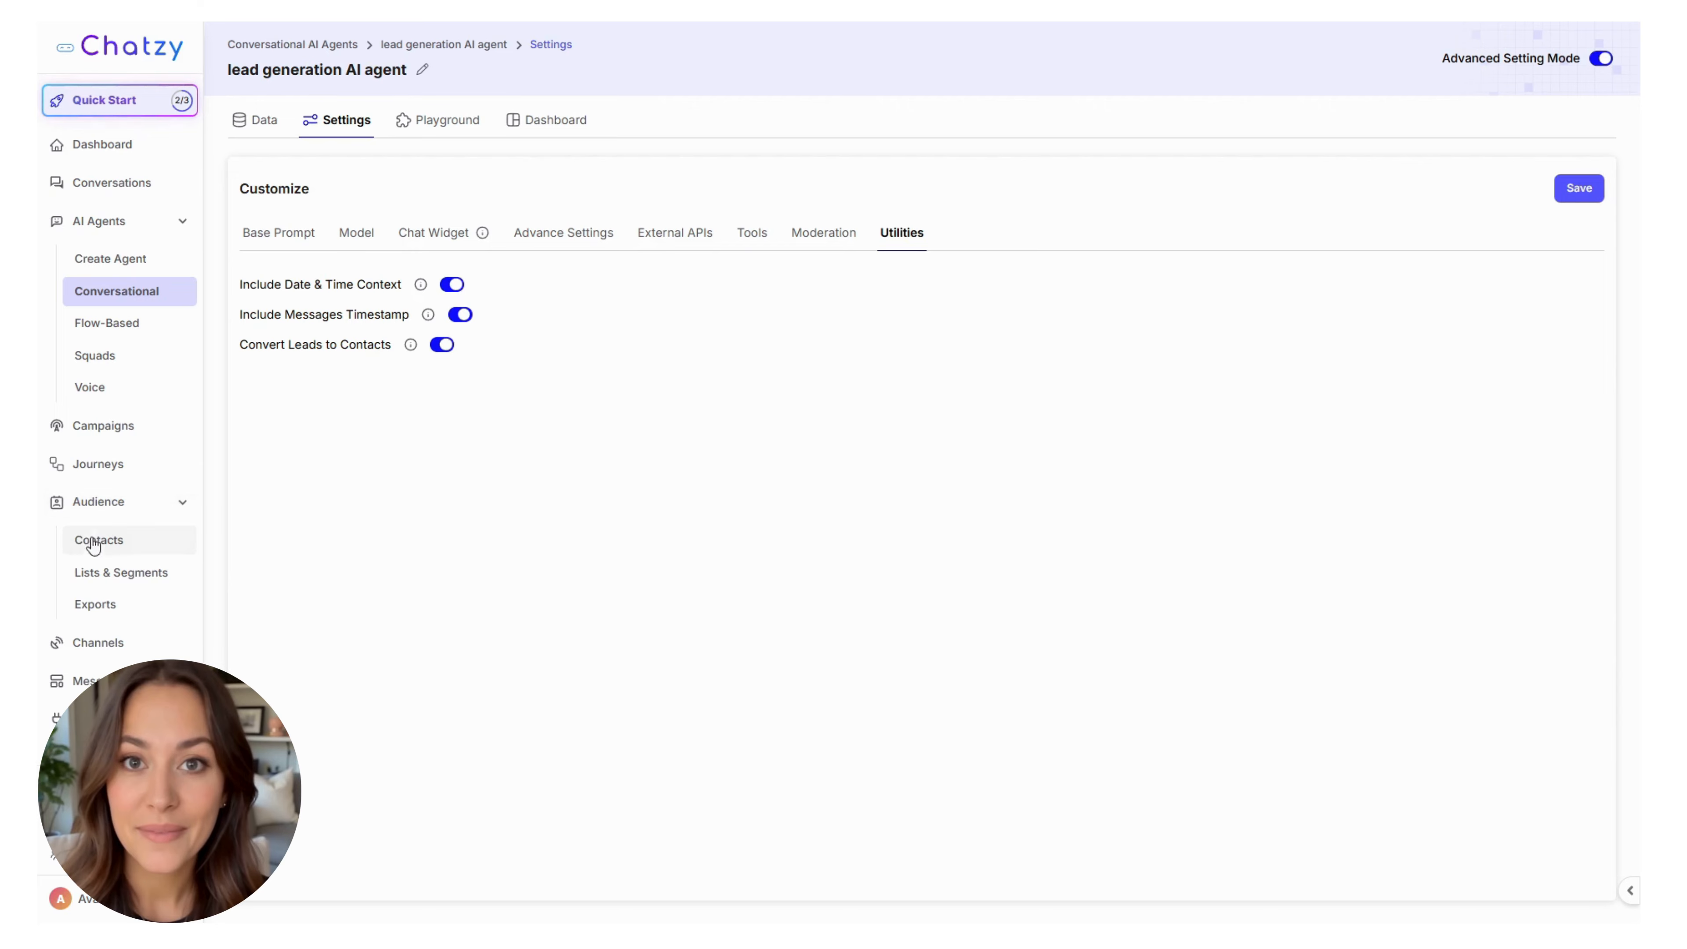